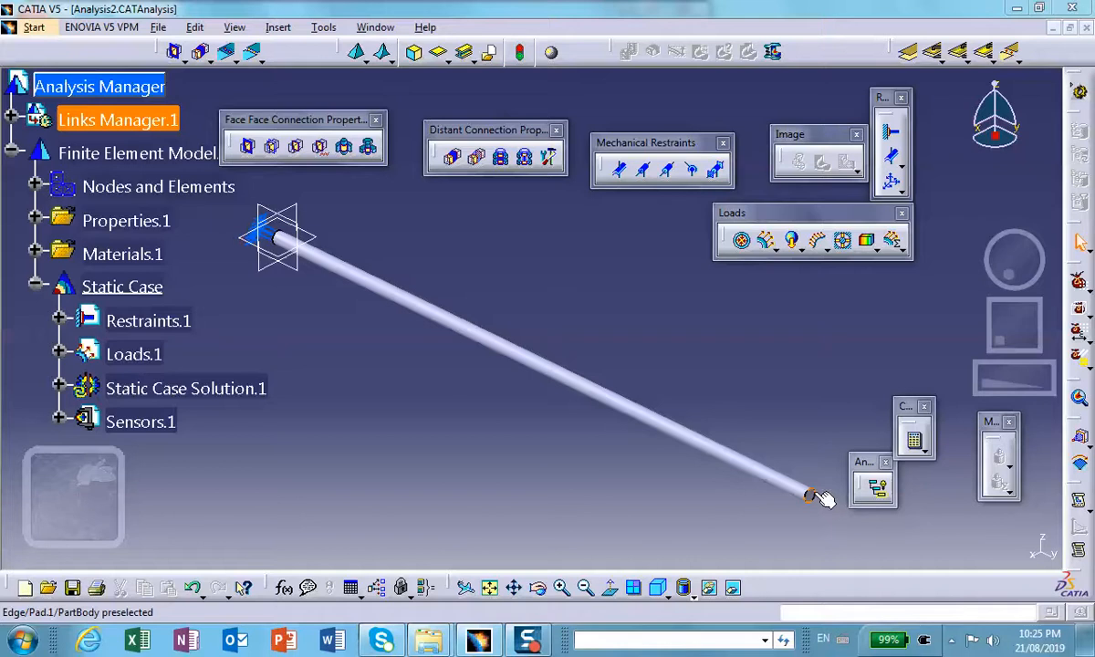
Step: Switch to Mathcad by opening the torque.mcd worksheet from the Aug_18 folder, and set its zoom to 200%
left_click(1016, 8)
left_click(257, 199)
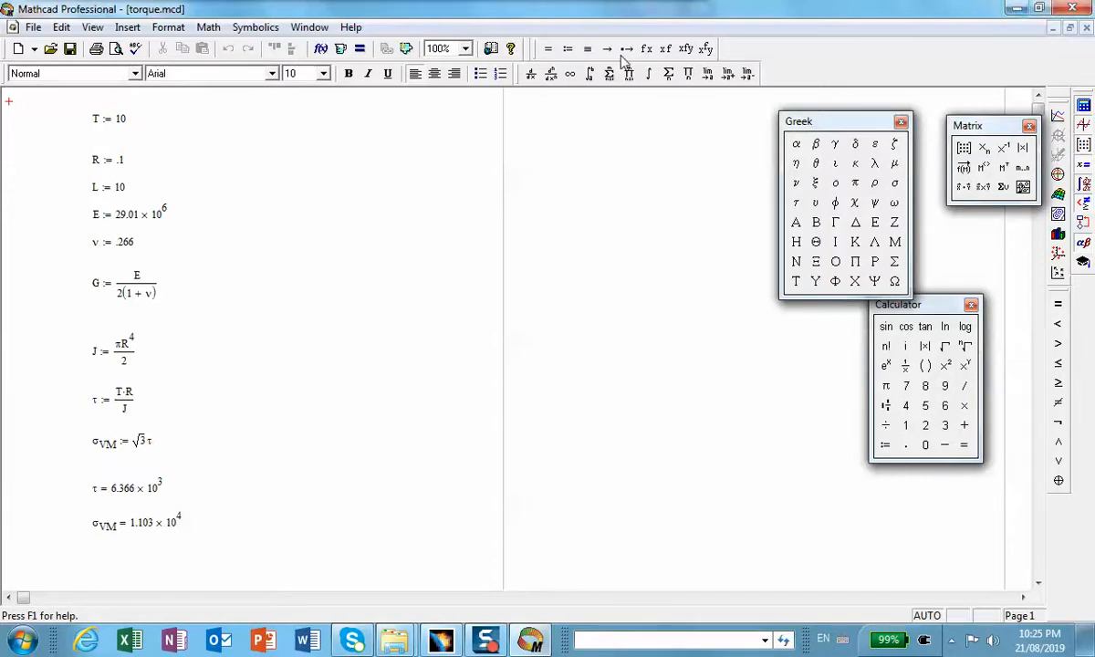
left_click(466, 49)
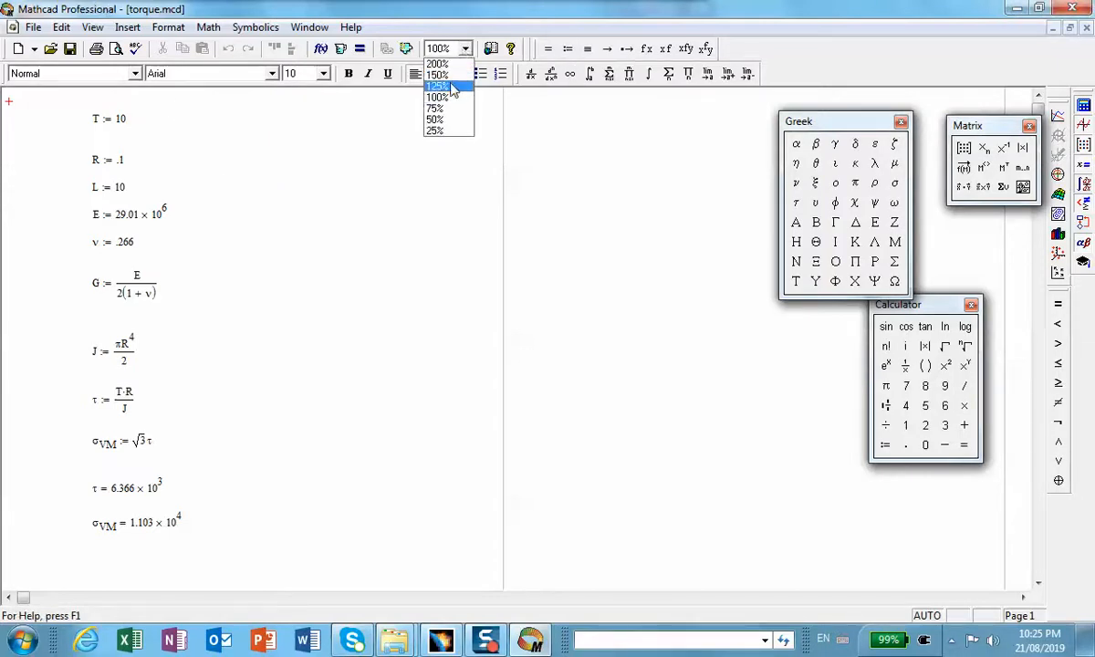
left_click(440, 59)
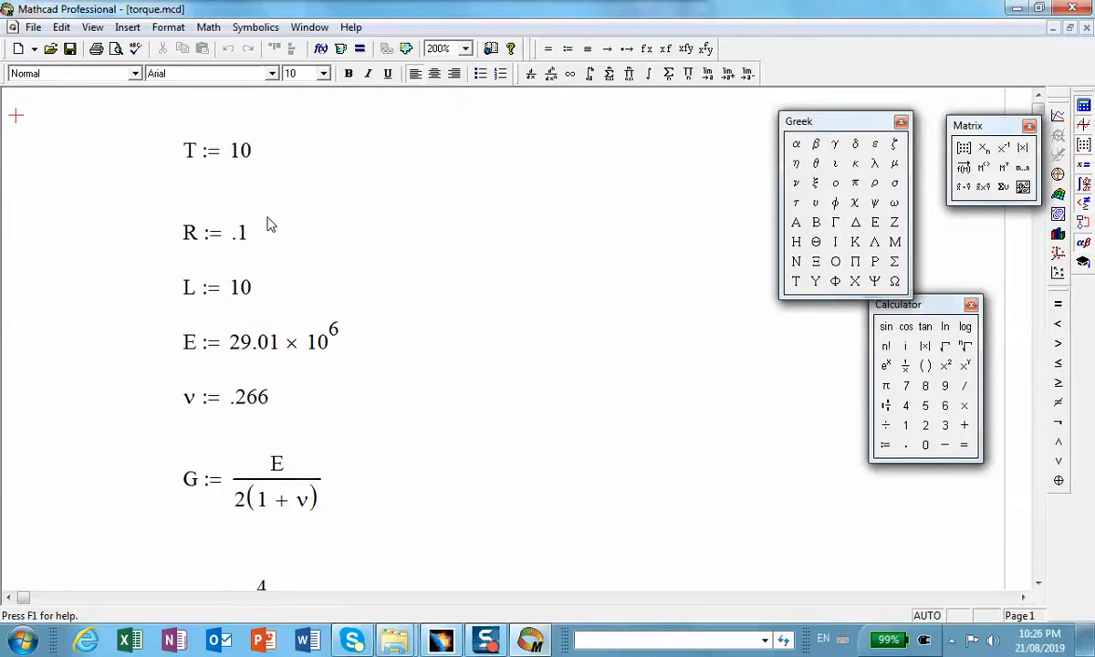
Step: Switch to CATIA to view the shaft model, and return to the Mathcad torque worksheet
left_click(1018, 8)
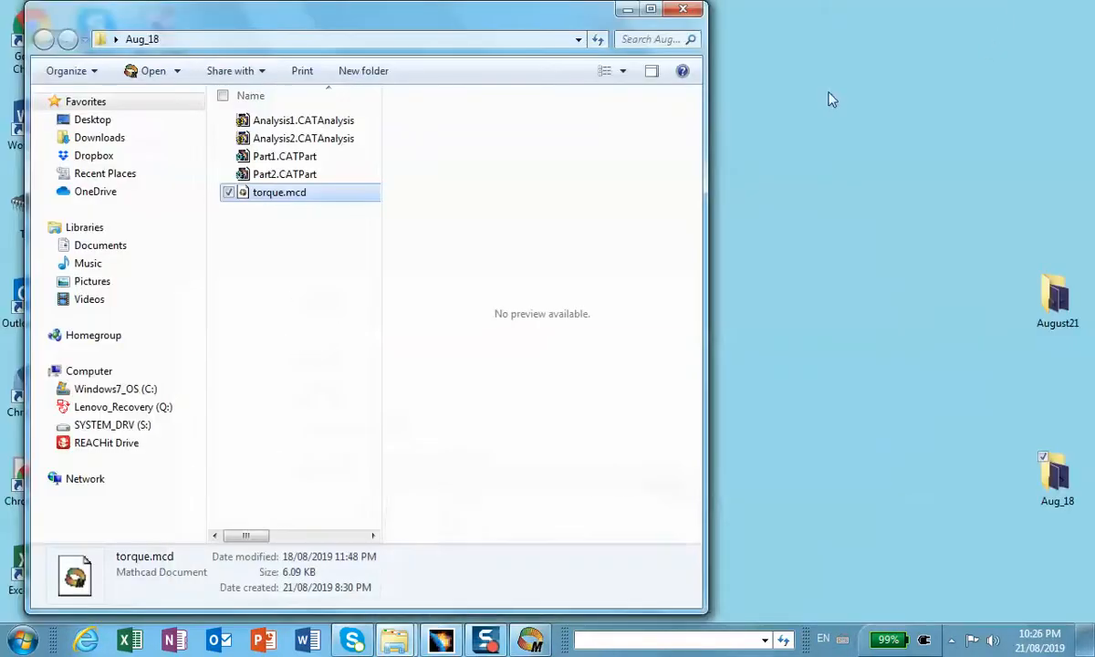
left_click(440, 639)
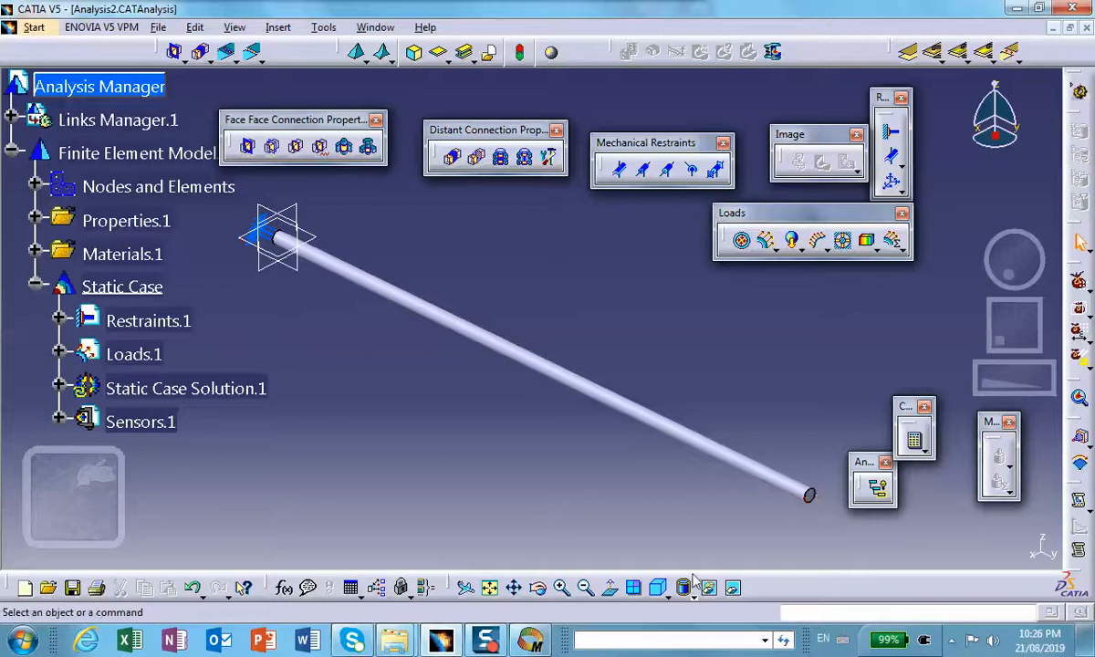
left_click(486, 639)
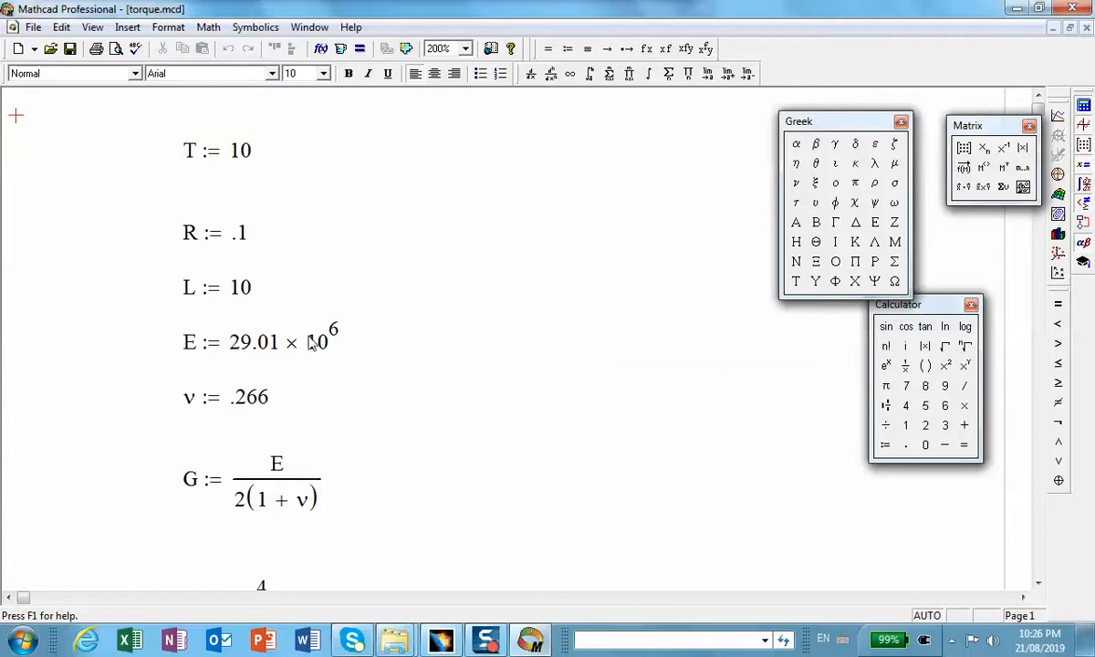
Step: Review the torsion worksheet from the shaft inputs through the shear and von Mises stresses to the twist angle and displacement
scroll(401, 274, "down", 1)
scroll(410, 277, "down", 3)
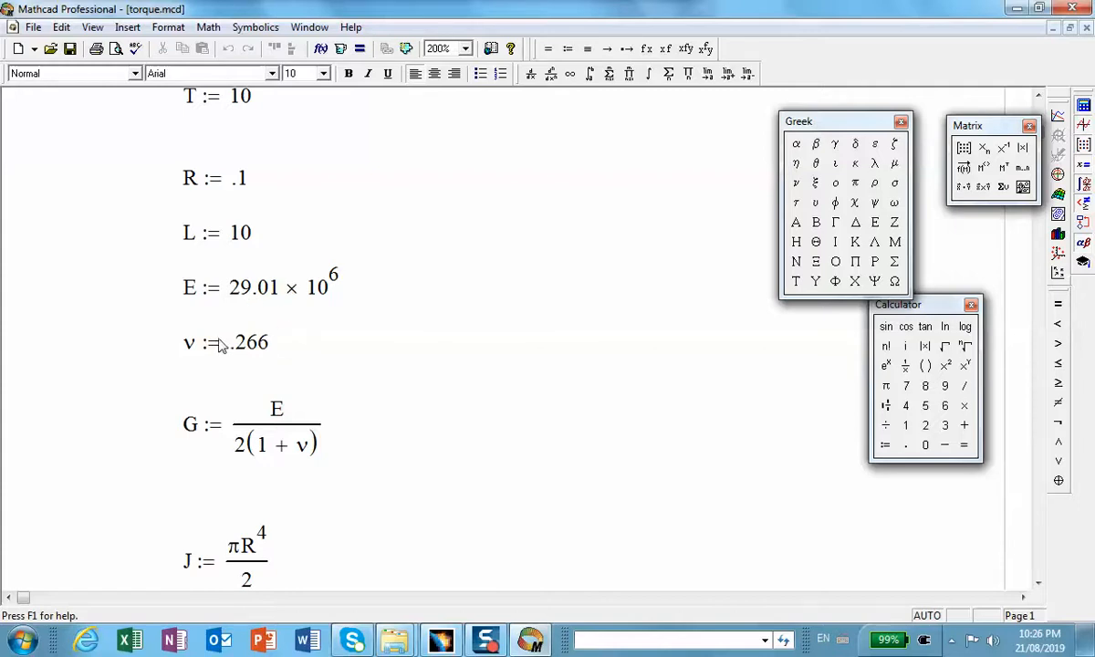
scroll(311, 329, "down", 4)
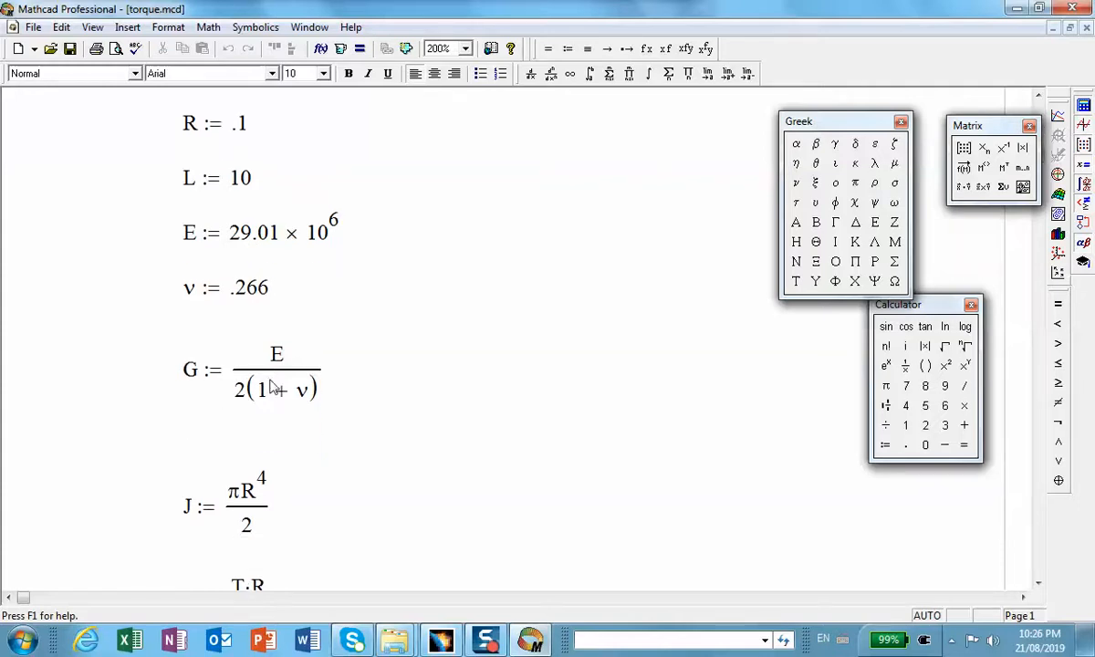
scroll(343, 342, "down", 9)
scroll(338, 335, "down", 1)
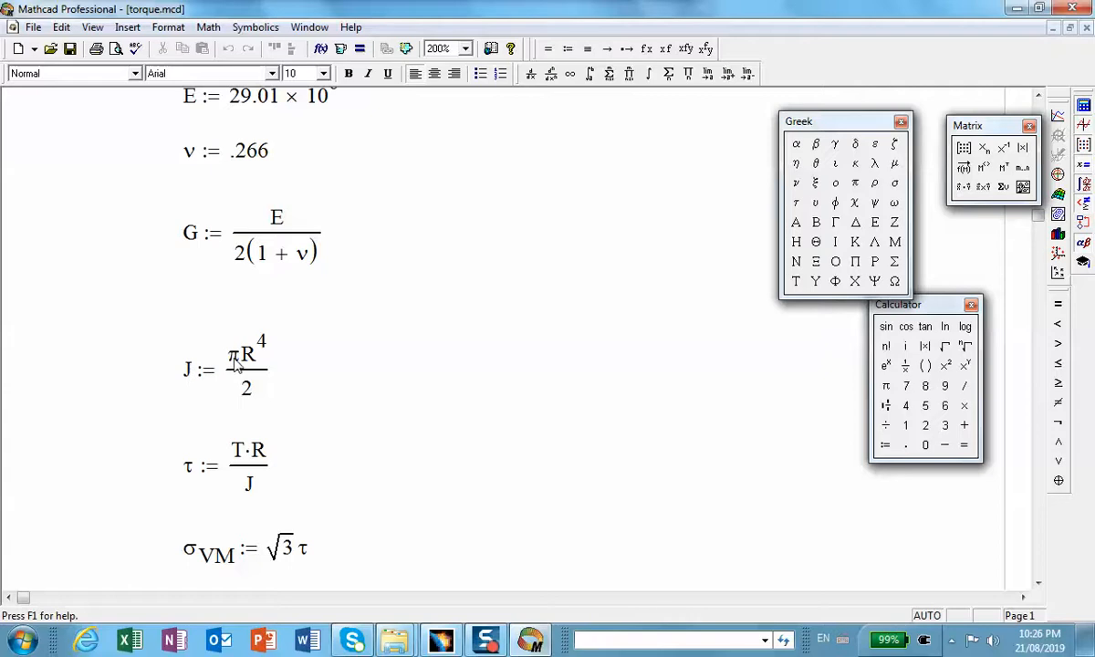
scroll(265, 388, "down", 4)
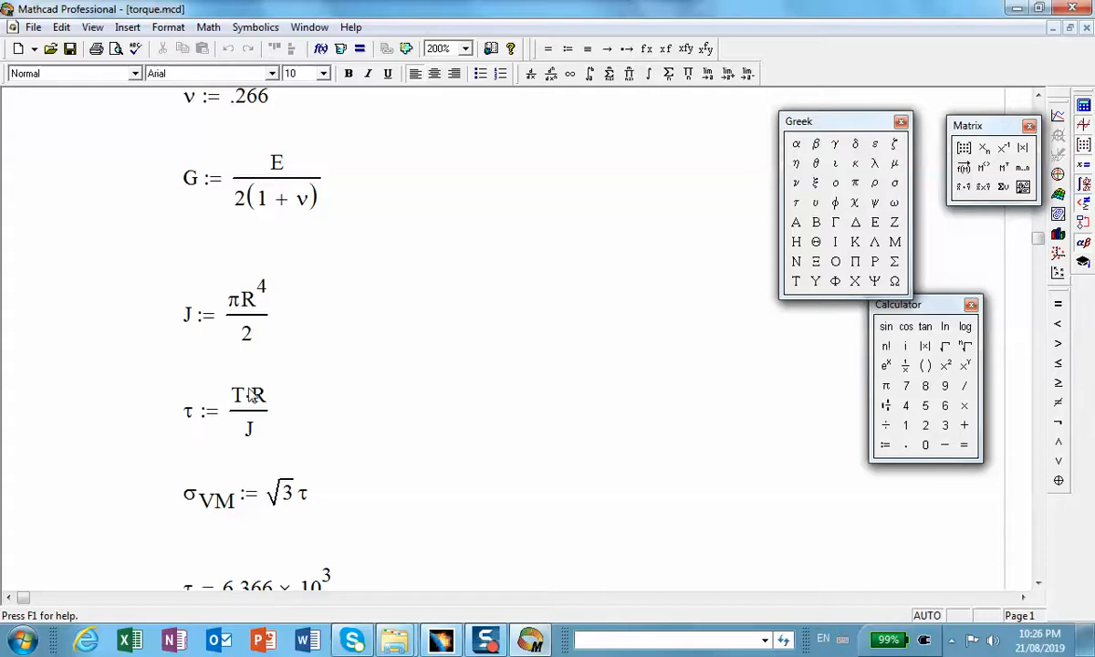
scroll(363, 395, "down", 3)
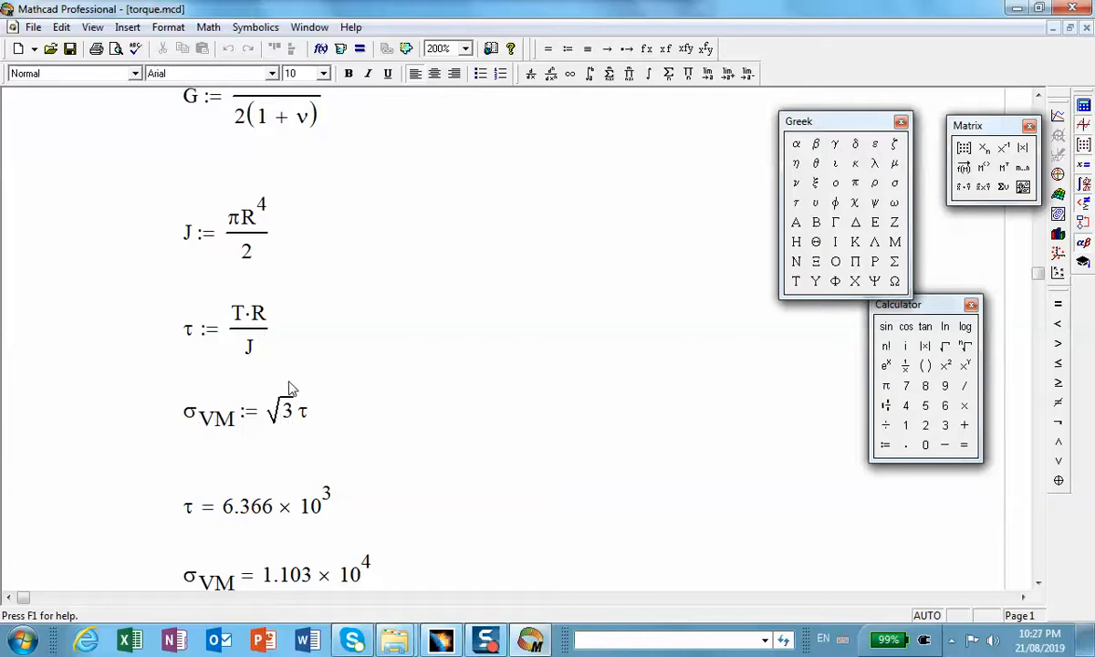
scroll(421, 427, "down", 5)
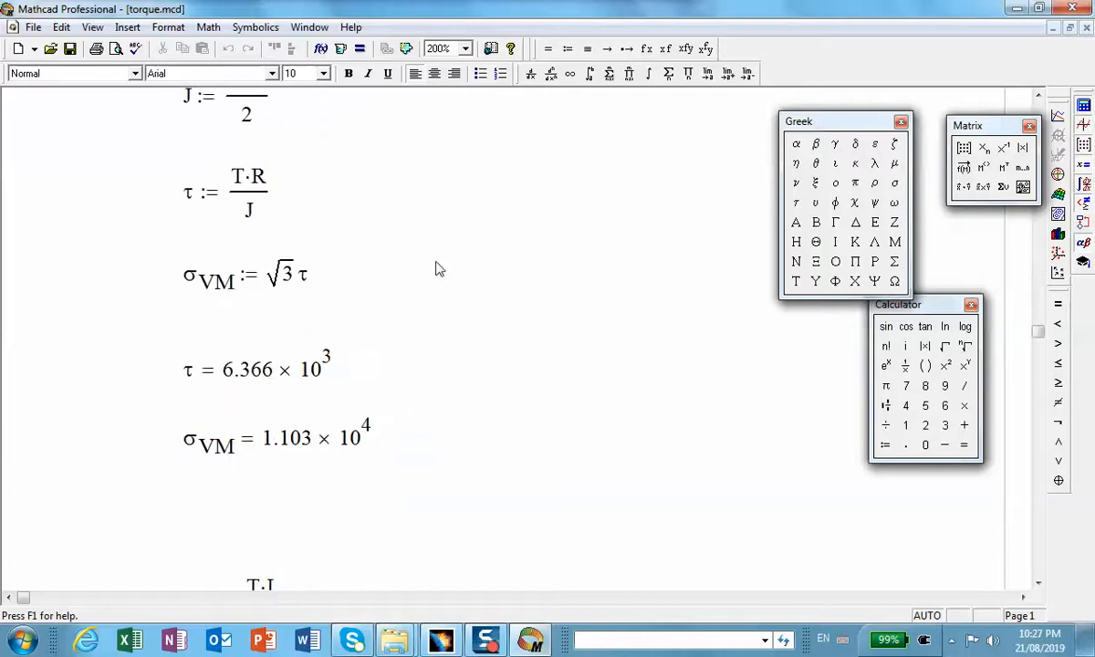
scroll(433, 266, "down", 2)
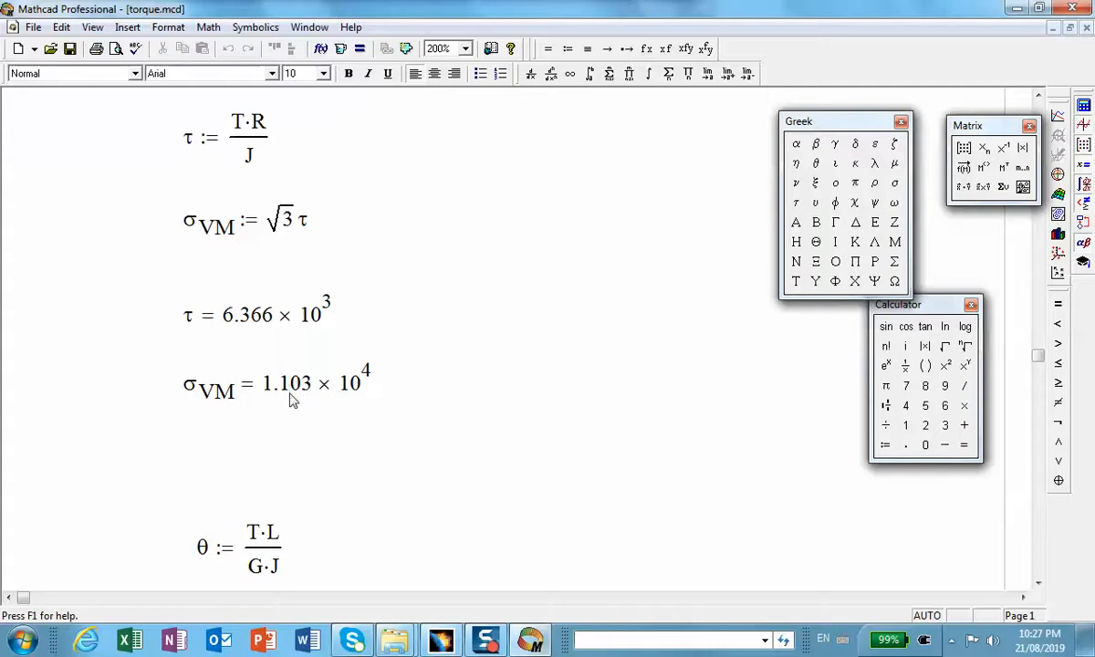
scroll(292, 401, "down", 6)
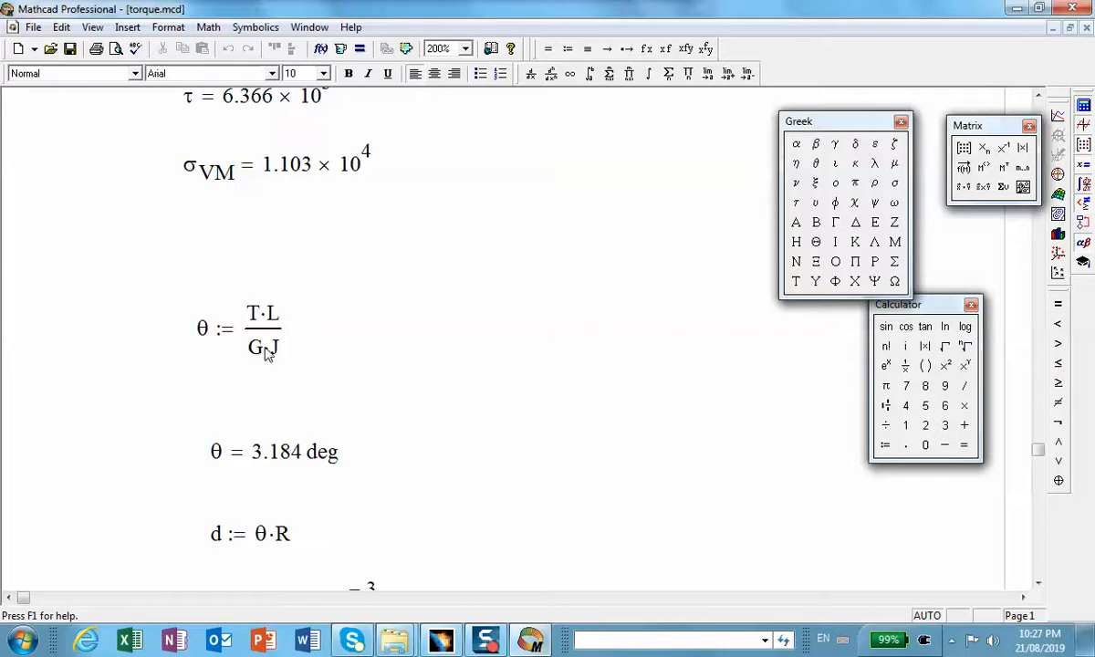
scroll(283, 346, "down", 3)
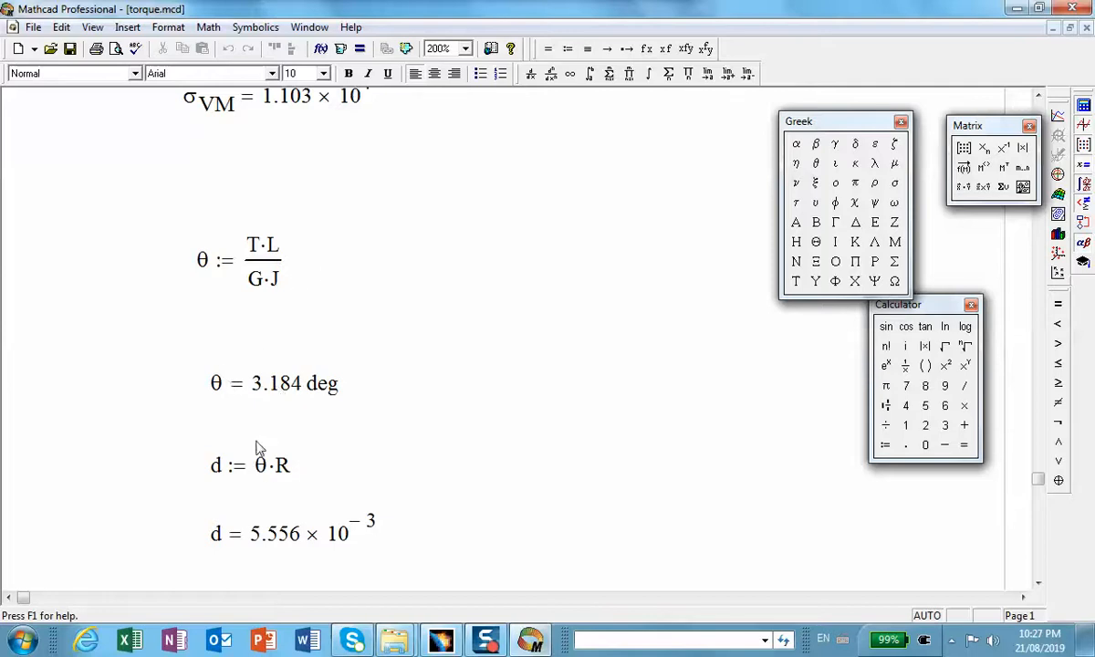
scroll(269, 482, "down", 2)
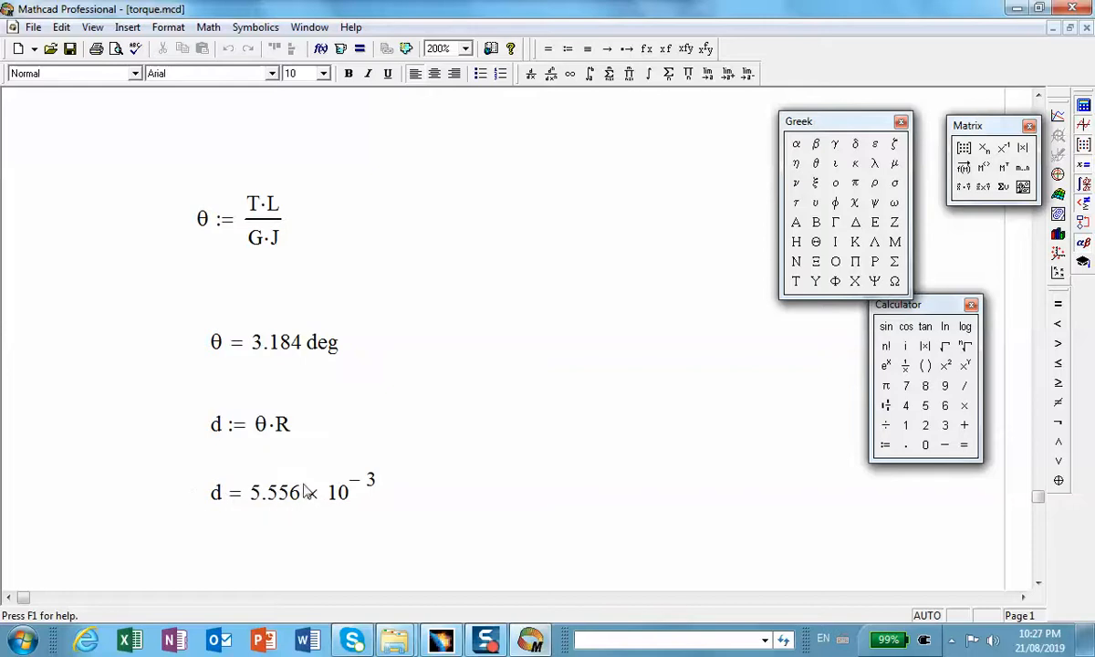
Step: Switch to CATIA and show the hidden Moment.2 load of the static case on the shaft
left_click(1020, 9)
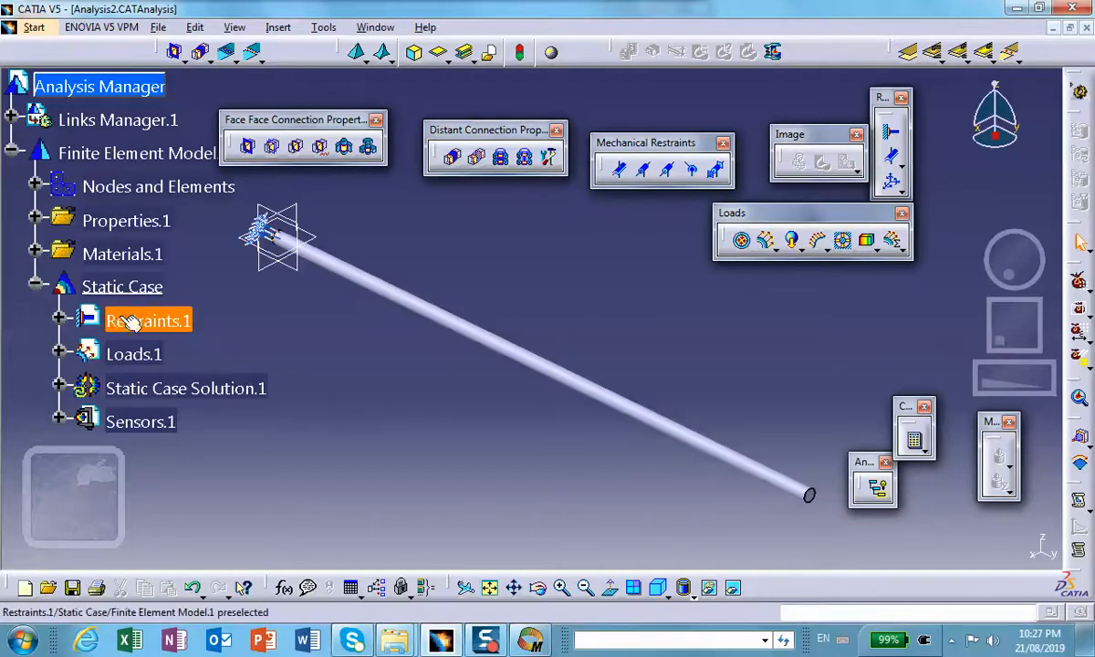
left_click(58, 353)
right_click(169, 388)
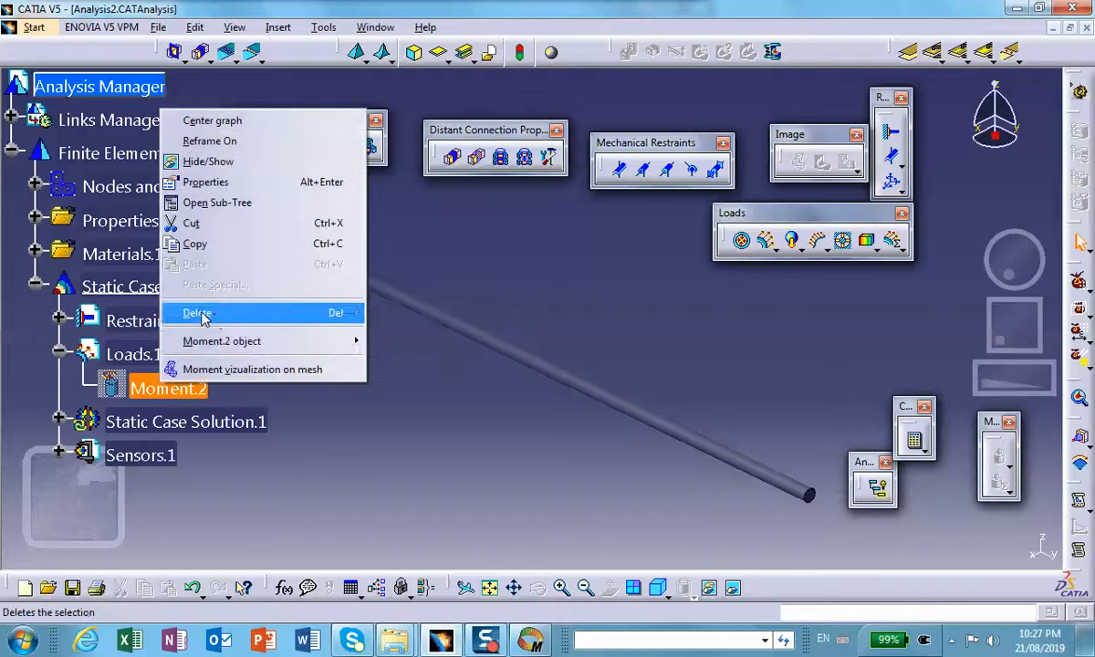
left_click(227, 170)
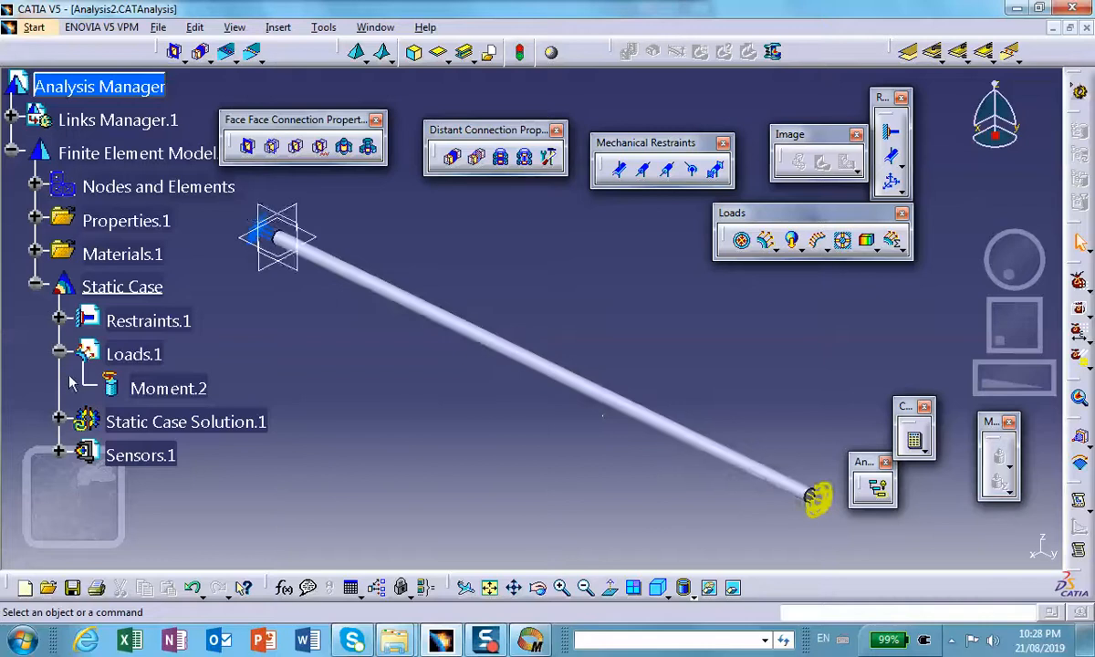
Step: Examine the moment load at the shaft's free end and check its support and moment vector in the Moment.2 definition
middle_click_drag(651, 444, 596, 416)
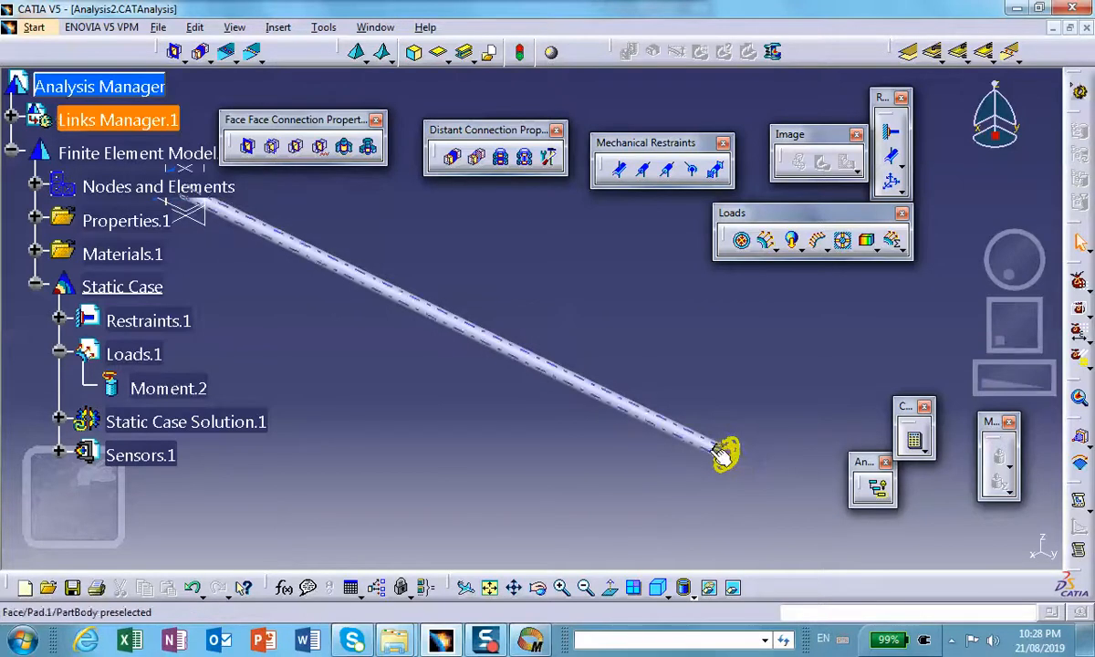
middle_click_drag(680, 431, 520, 278)
scroll(522, 281, "up", 1)
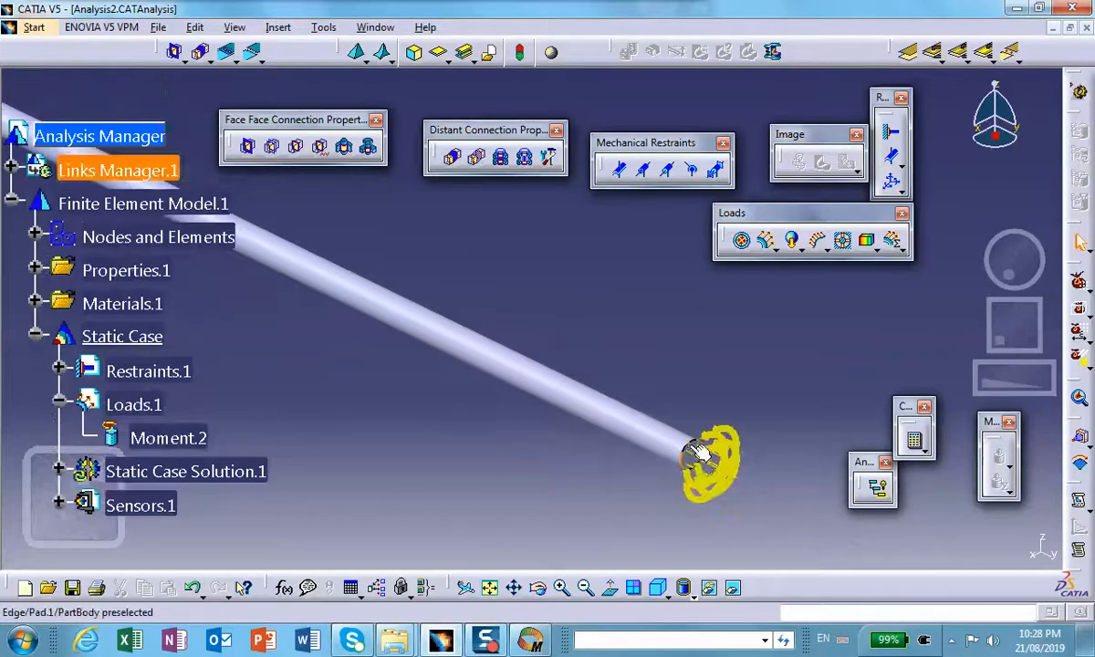
middle_click_drag(698, 458, 688, 288)
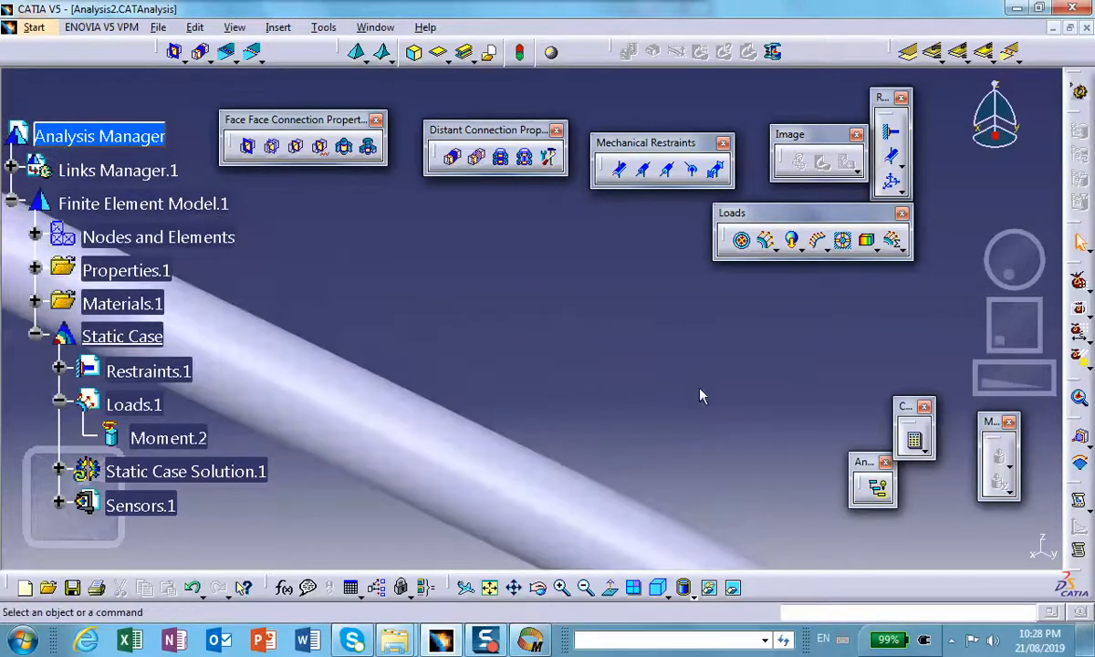
middle_click_drag(699, 391, 422, 201)
middle_click_drag(677, 377, 714, 520)
double_click(168, 438)
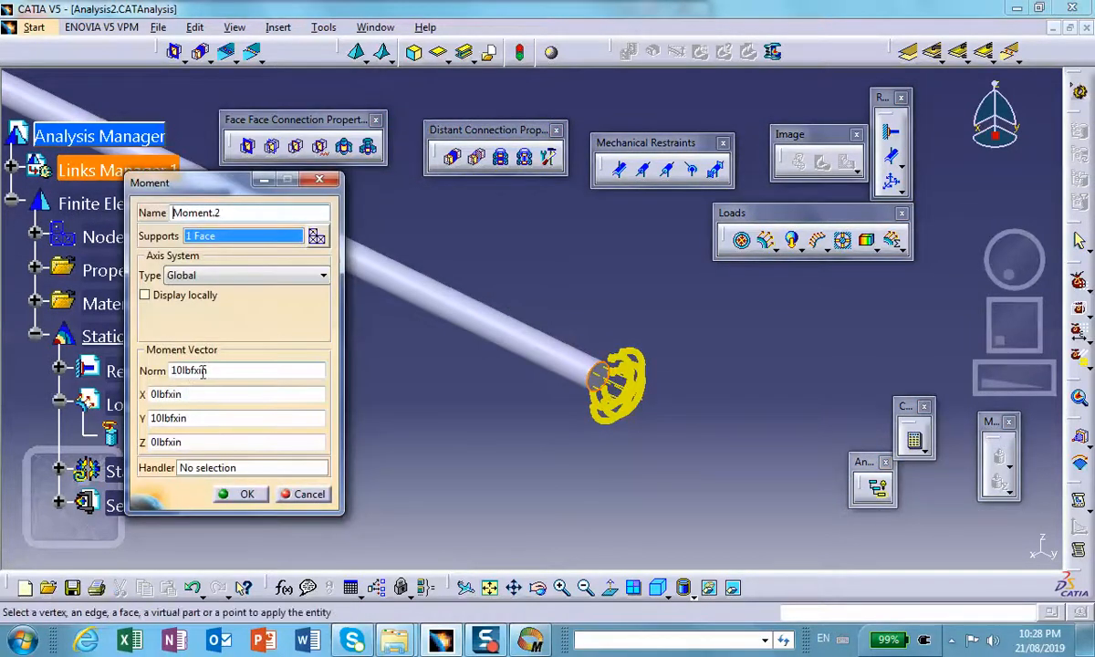
left_click(242, 494)
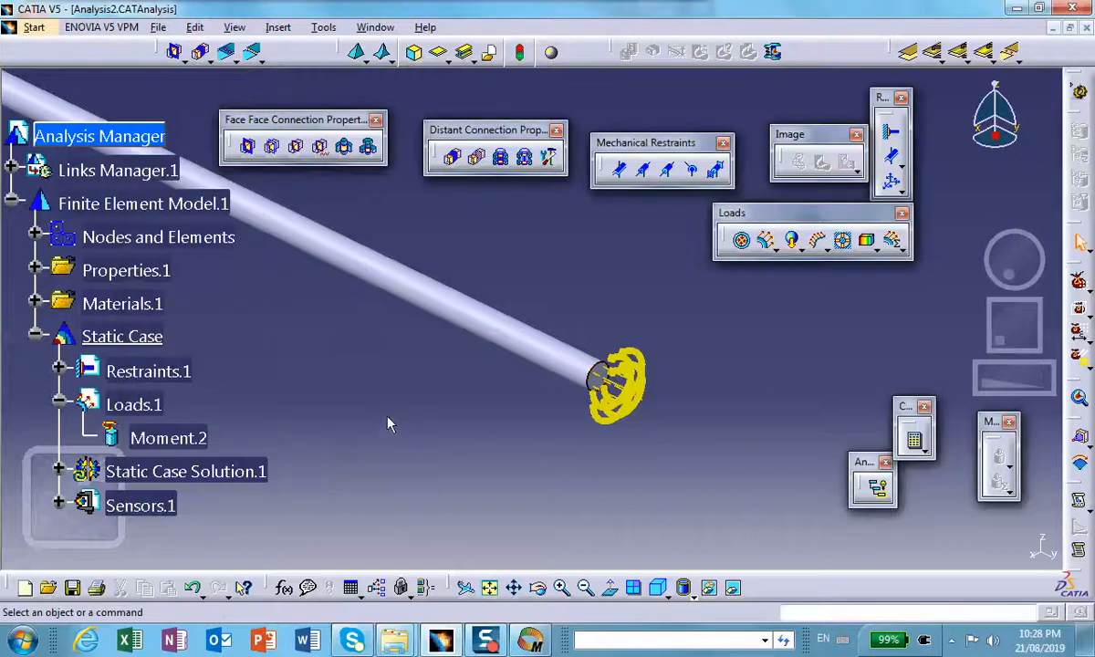
Step: Compute the whole analysis with the All option and continue past the resources estimation
middle_click_drag(319, 419, 369, 455)
middle_click_drag(379, 411, 434, 441)
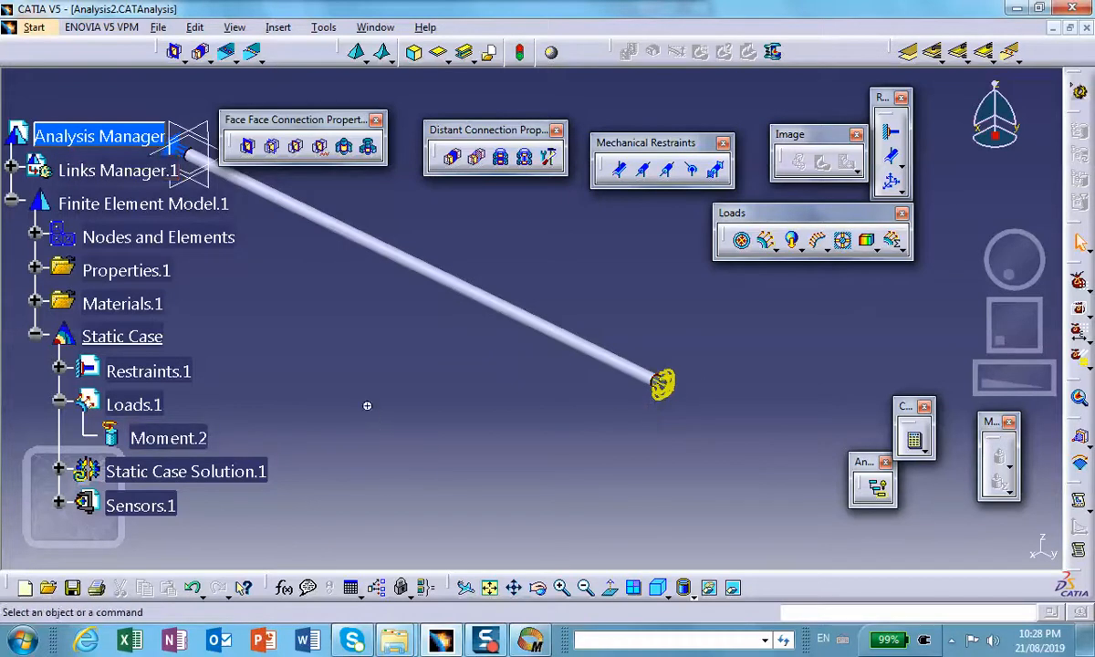
middle_click_drag(367, 405, 641, 380)
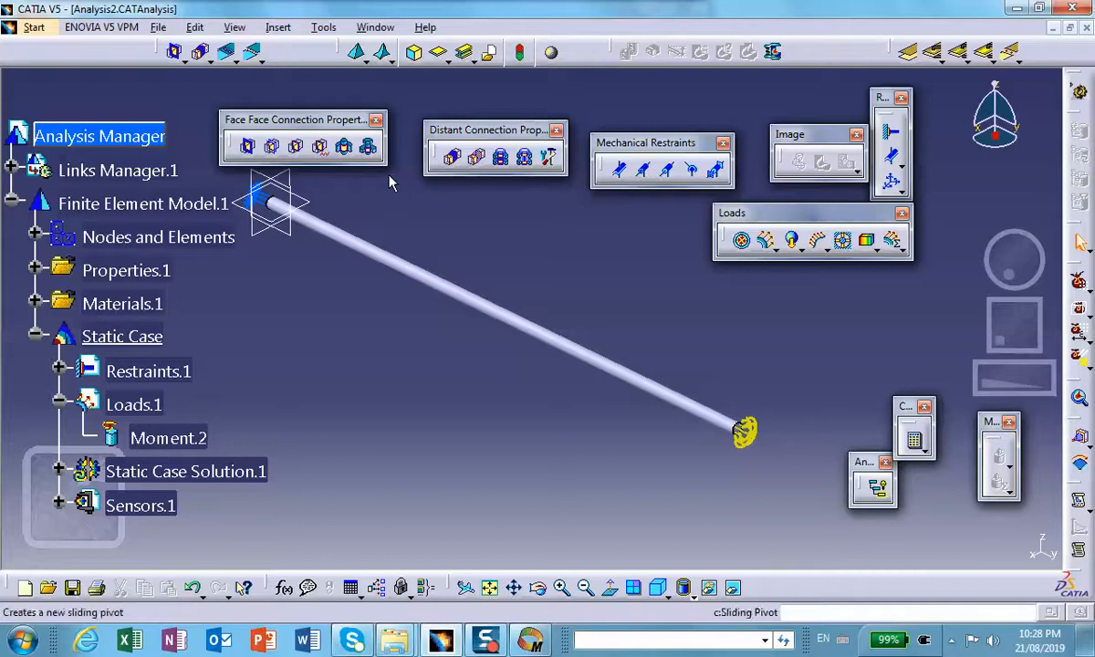
left_click(916, 443)
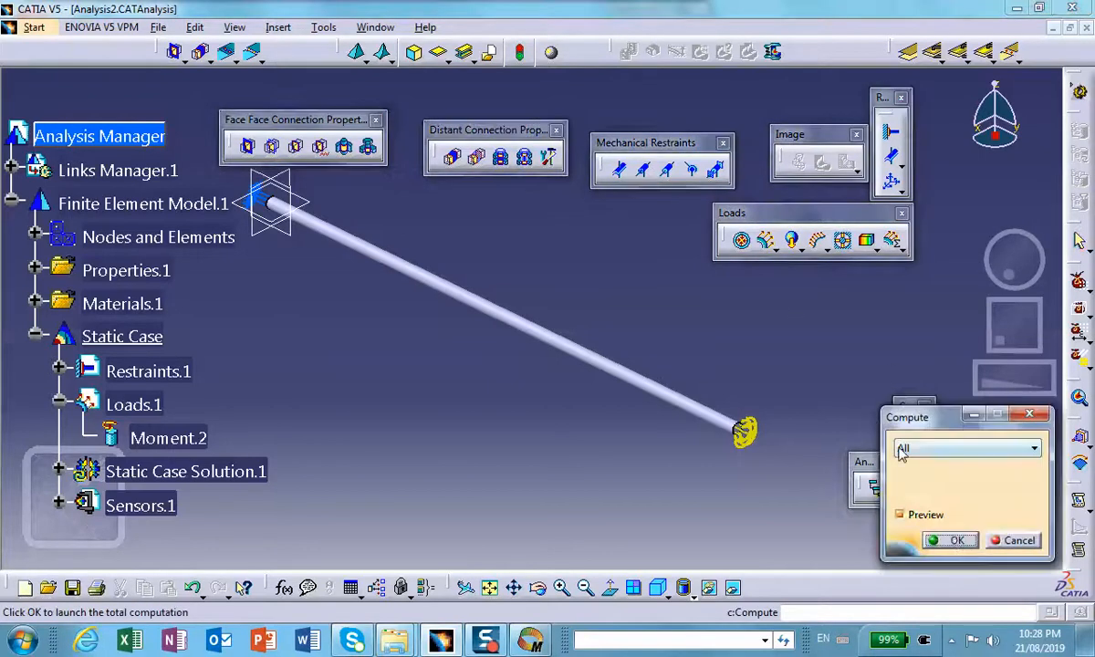
left_click(954, 538)
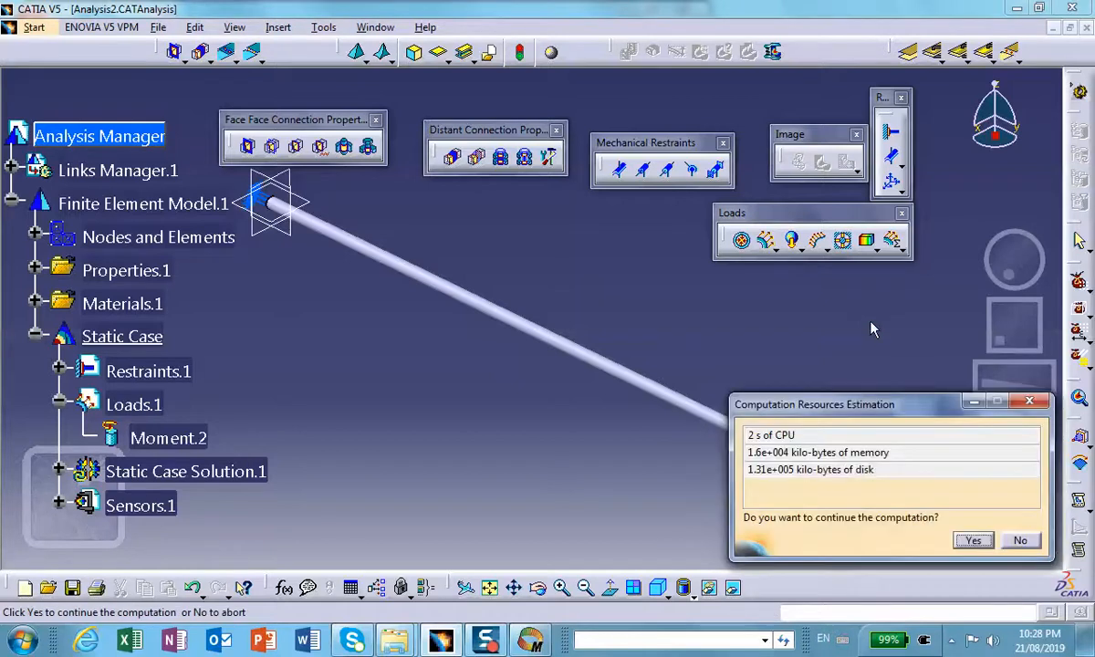
left_click(989, 543)
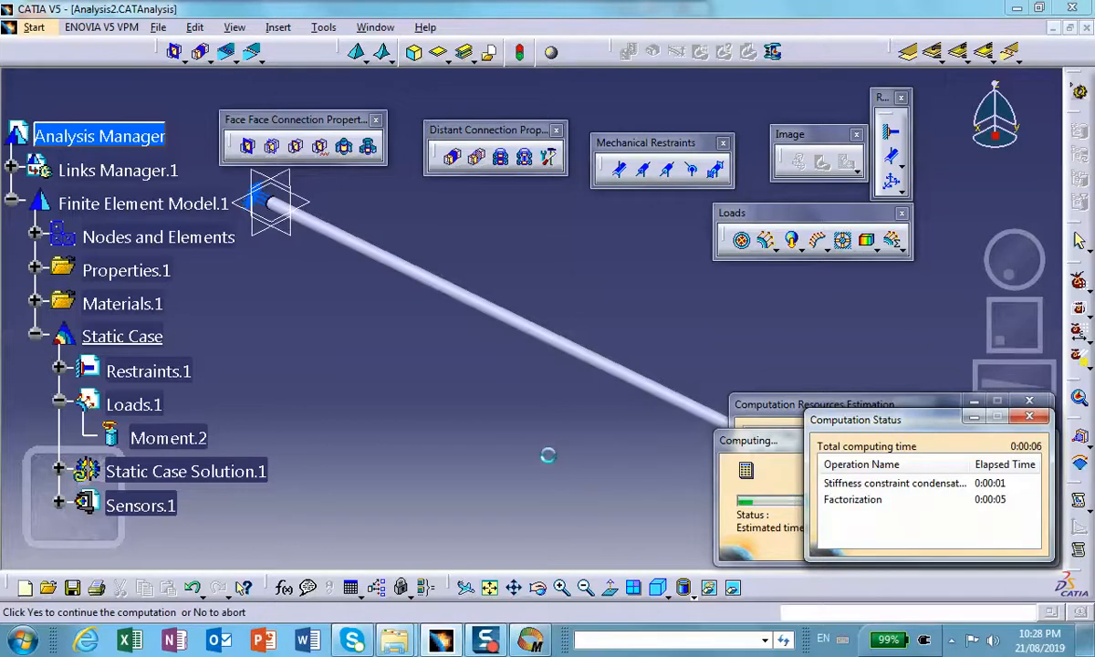
Step: Expand Nodes and Elements and activate the Mesh.1 image to display the shaft's mesh
left_click(34, 236)
right_click(145, 235)
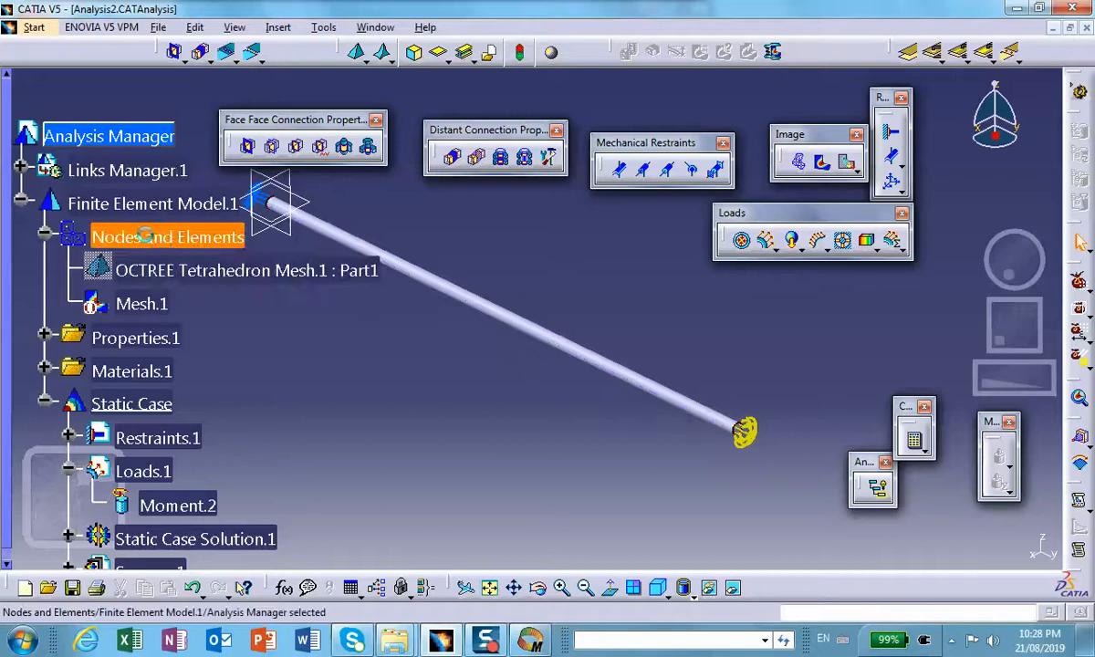
left_click(347, 367)
right_click(159, 308)
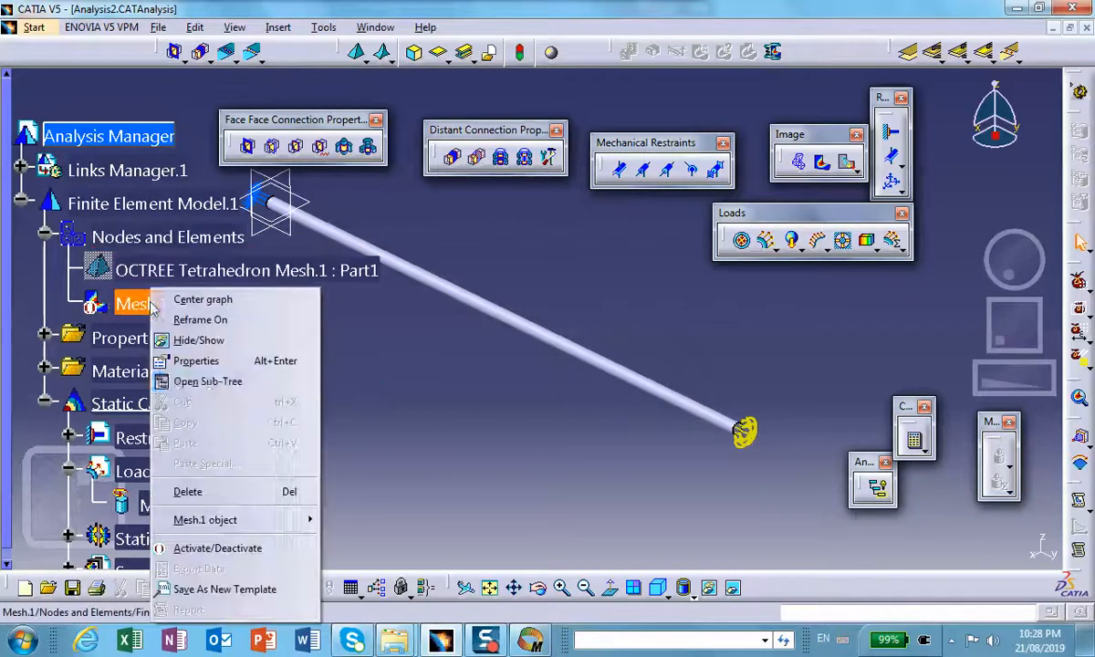
left_click(219, 548)
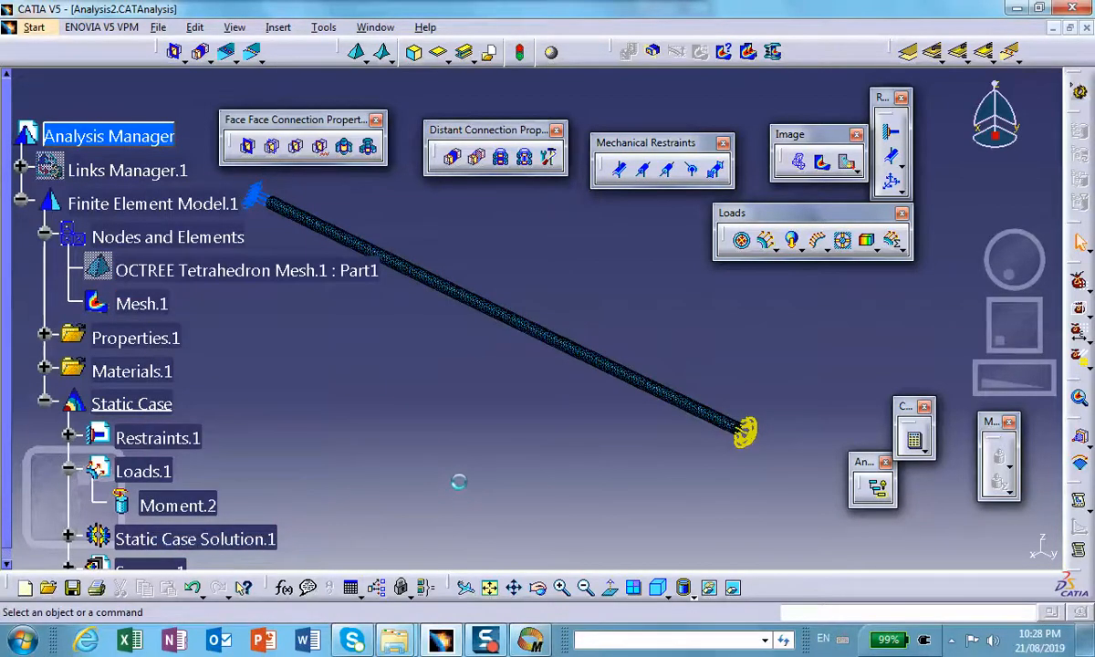
Step: Check the element size, sag and element type in the shaft's OCTREE Tetrahedron Mesh definition
middle_click_drag(460, 464, 441, 438)
left_click(315, 271)
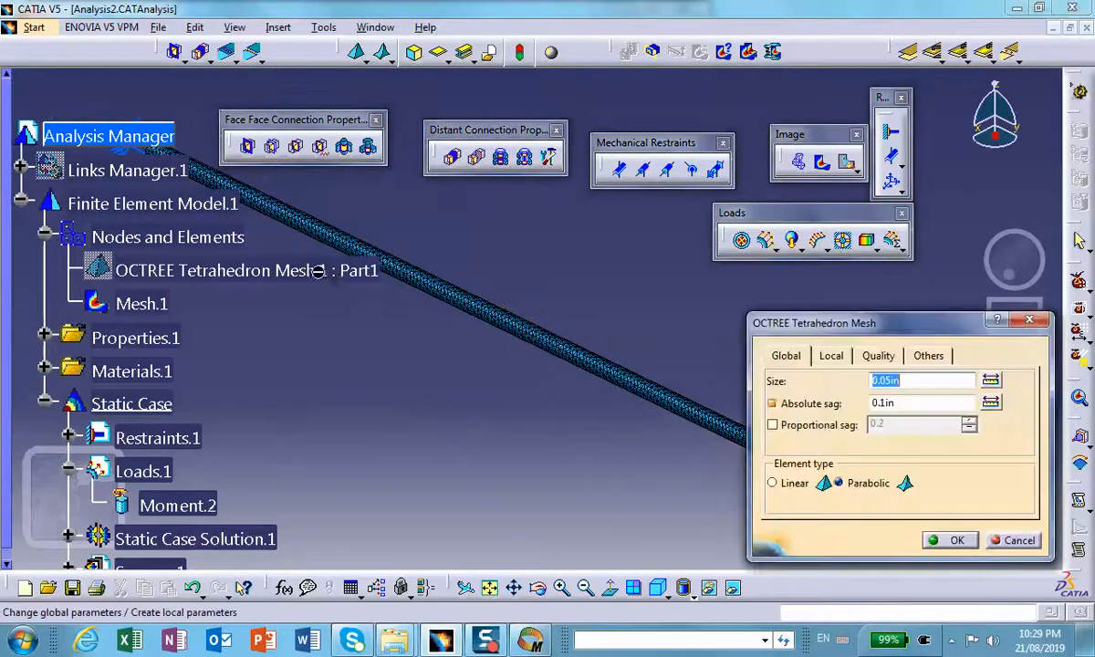
left_click(950, 540)
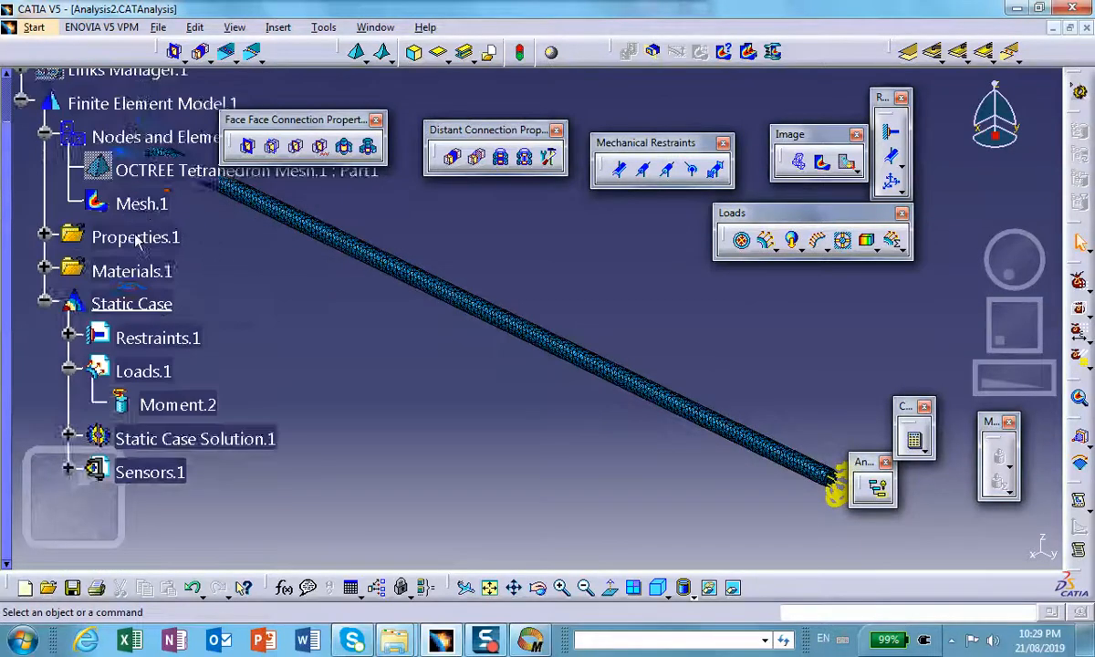
Step: Deactivate the Mesh.1 image and activate the Von Mises stress image under Static Case Solution.1
right_click(132, 255)
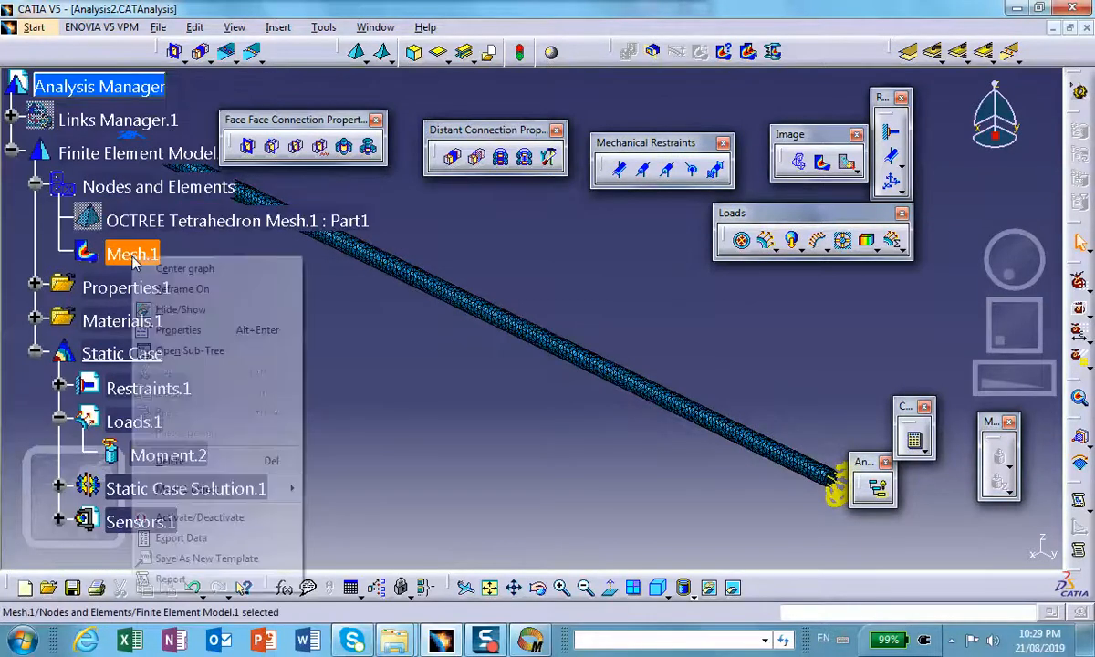
left_click(269, 519)
scroll(350, 435, "down", 7)
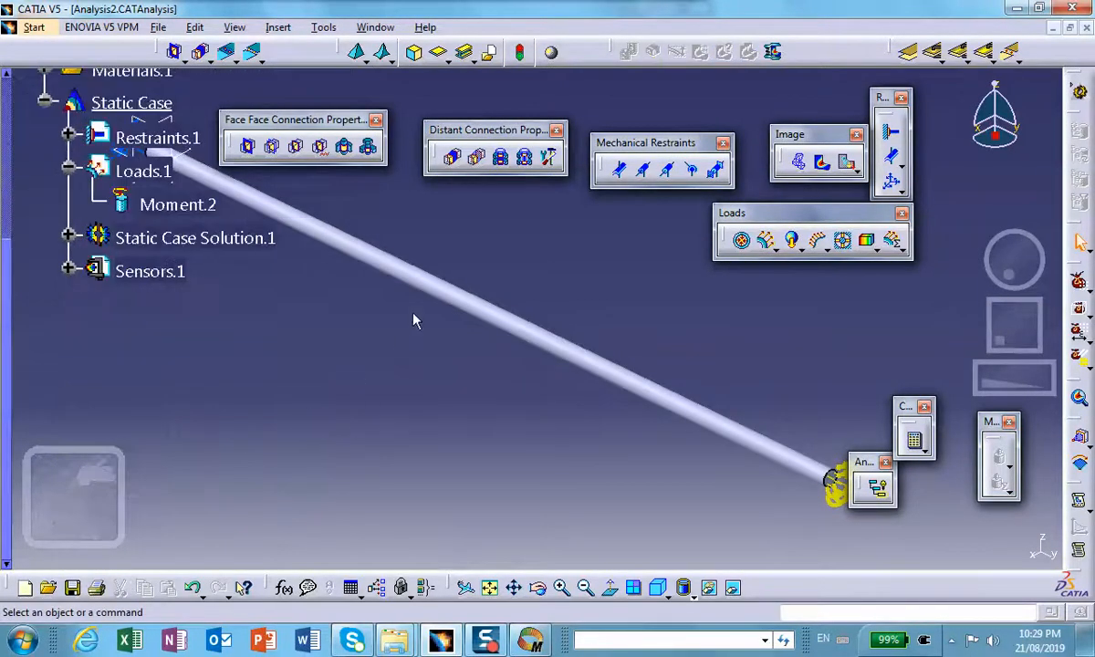
left_click(70, 237)
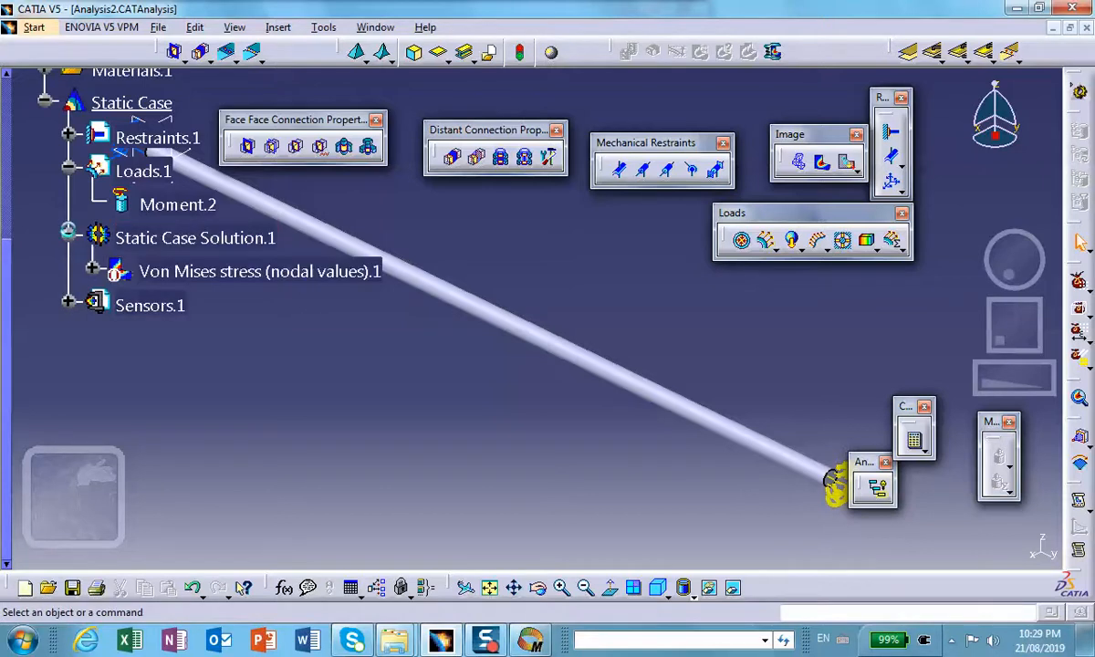
right_click(246, 271)
left_click(296, 528)
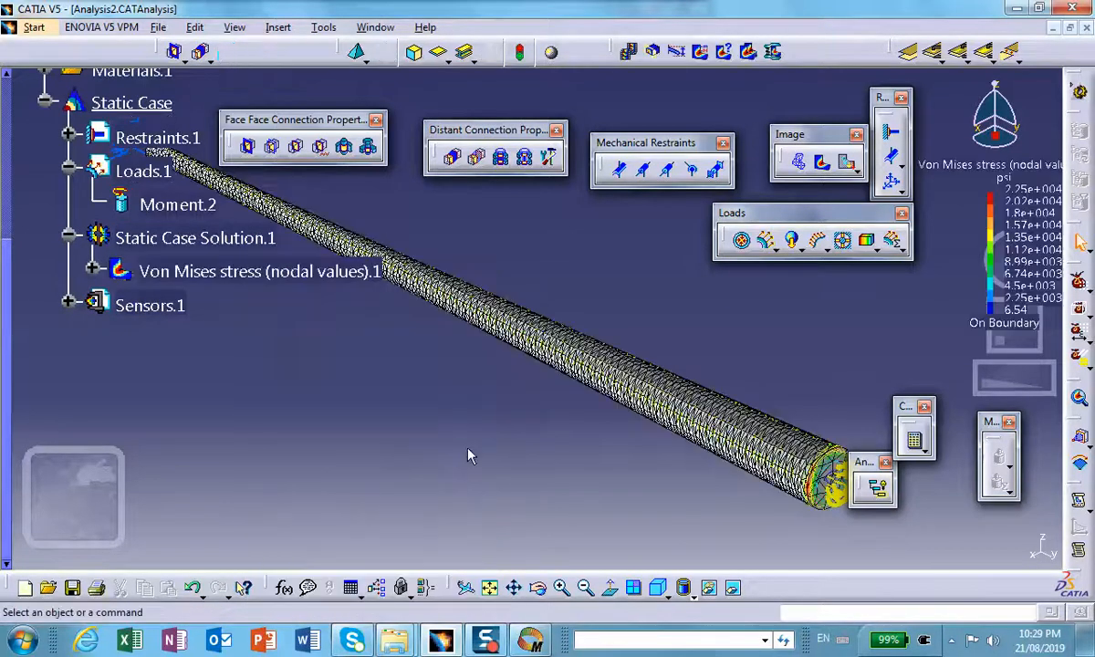
Step: Set the shaft's display mode to Shading with Material
scroll(504, 432, "up", 1)
left_click(508, 428)
middle_click_drag(509, 428, 548, 434)
left_click(551, 469)
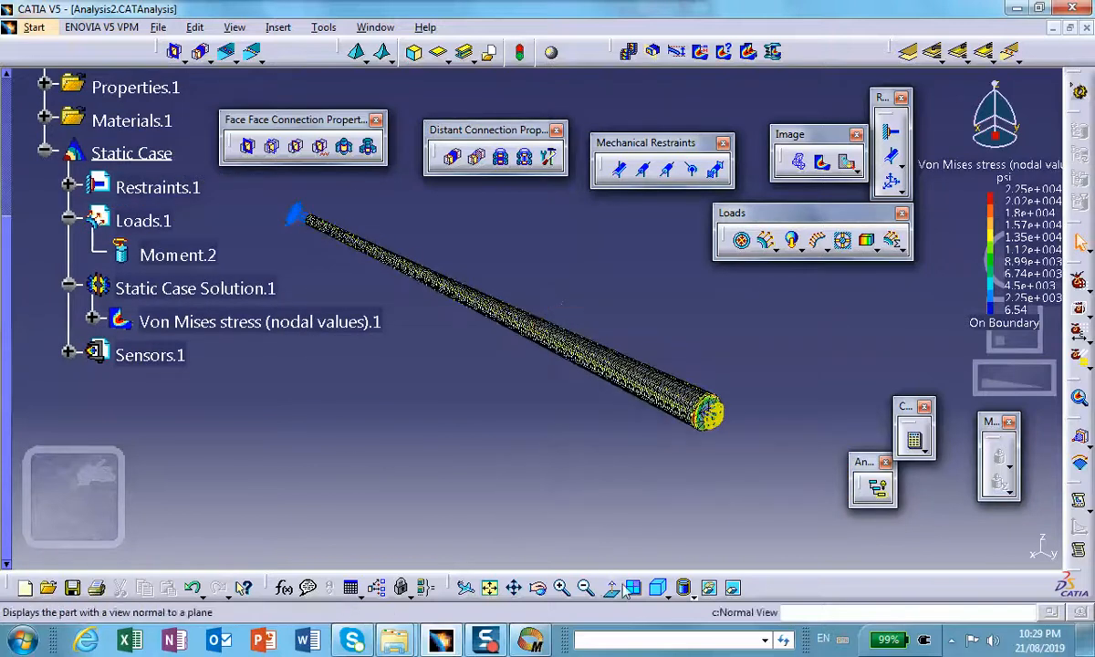
left_click(691, 595)
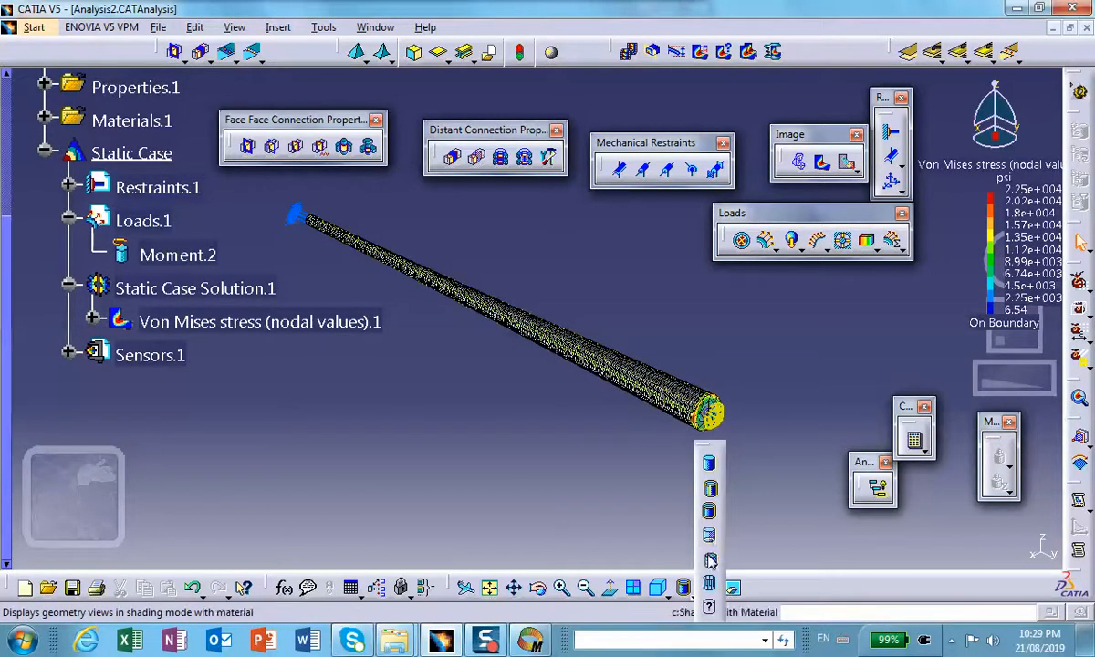
left_click(711, 561)
left_click(577, 458)
mouse_move(577, 458)
middle_mouse_down()
mouse_move(573, 434)
mouse_move(538, 407)
middle_mouse_up()
Step: Delete the Von Mises stress (nodal values) image from Static Case Solution.1
scroll(139, 329, "up", 5)
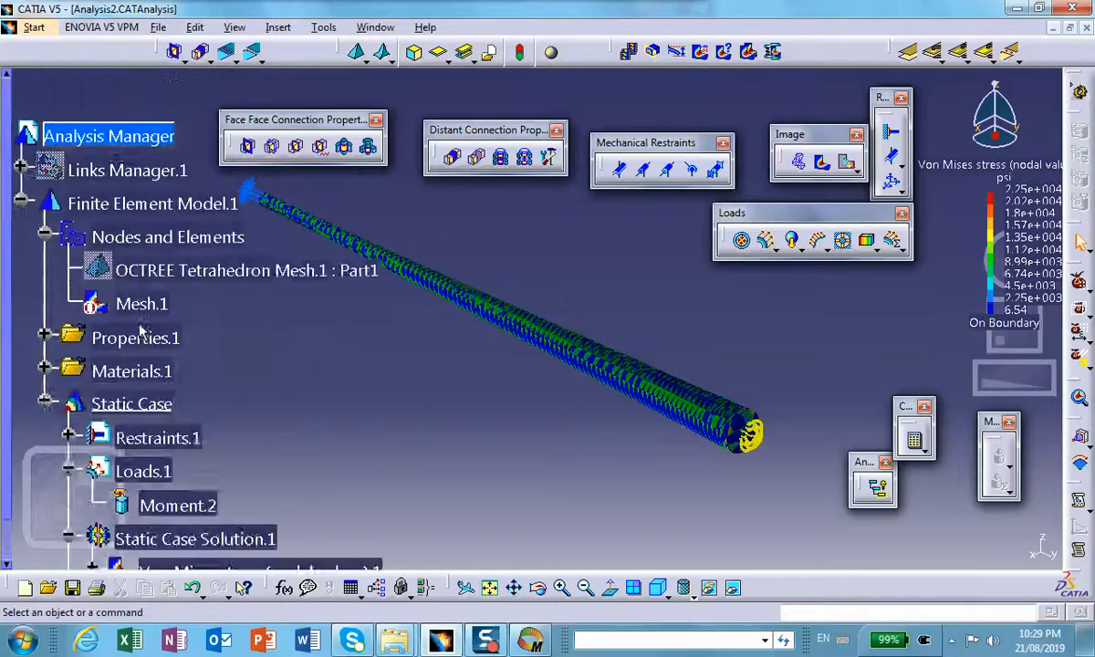
scroll(140, 331, "up", 1)
scroll(141, 332, "down", 4)
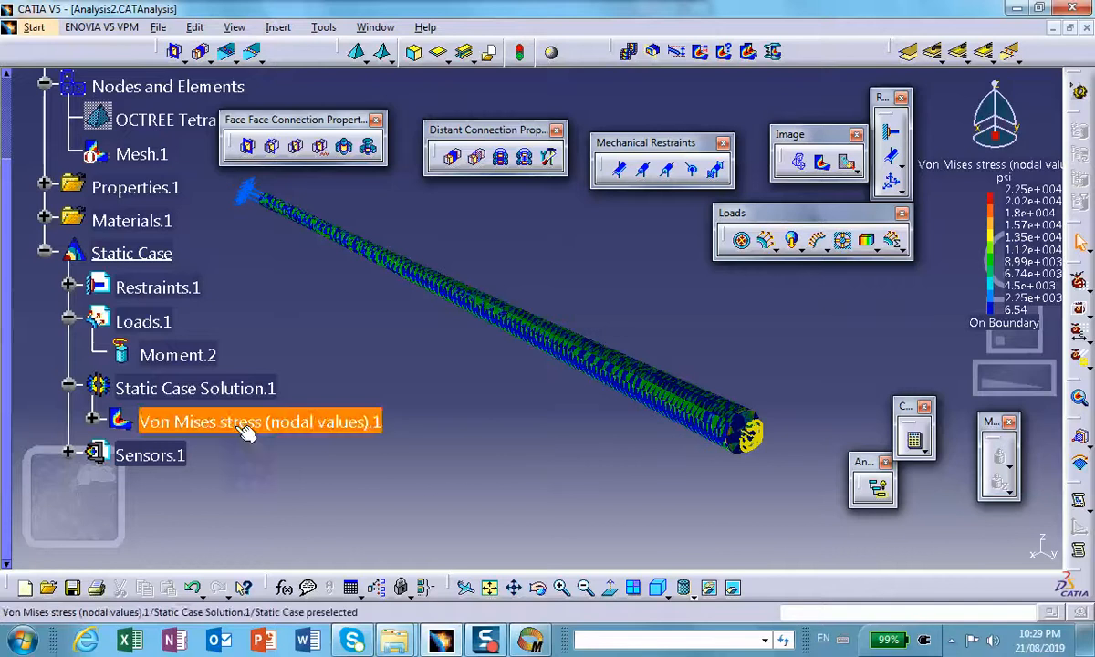
middle_click_drag(365, 415, 407, 409)
left_click(338, 422)
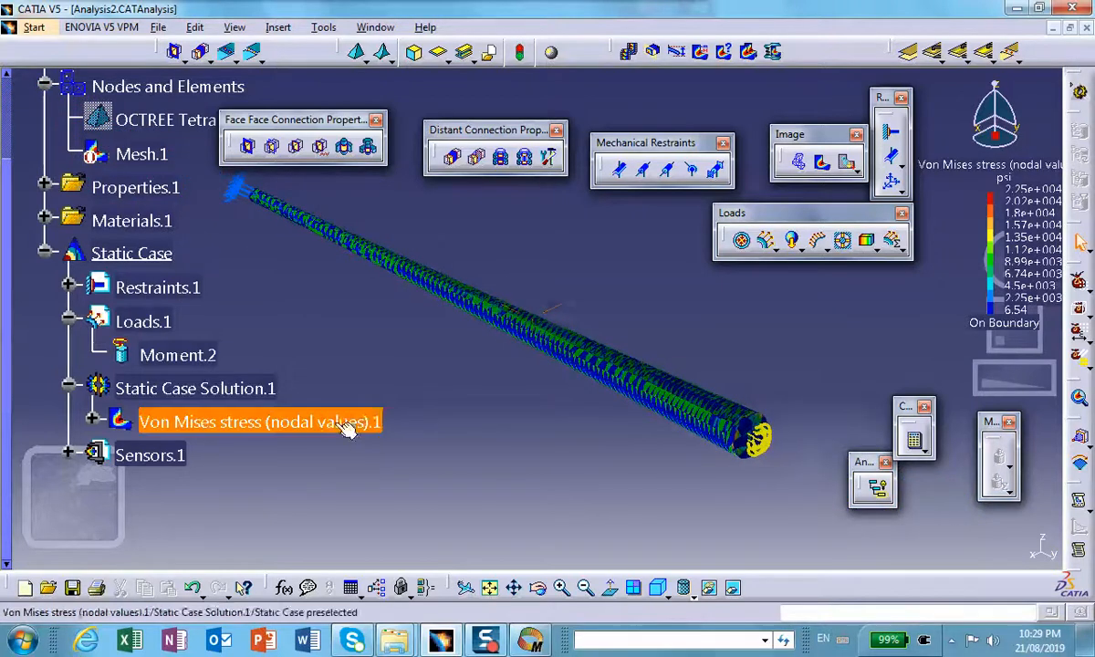
right_click(337, 426)
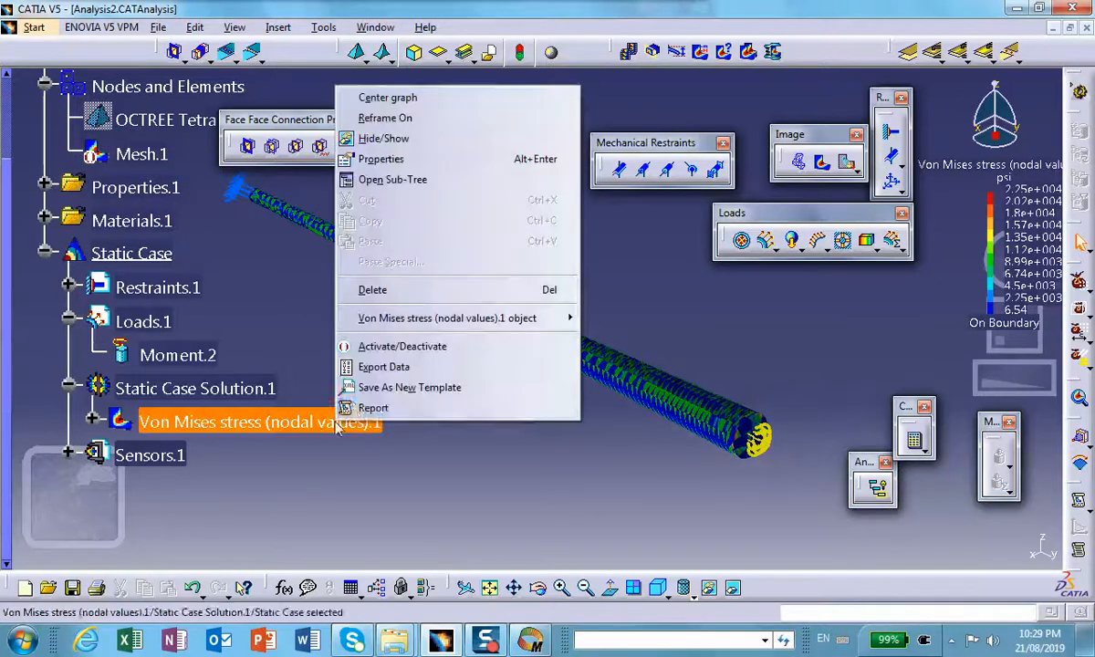
left_click(391, 289)
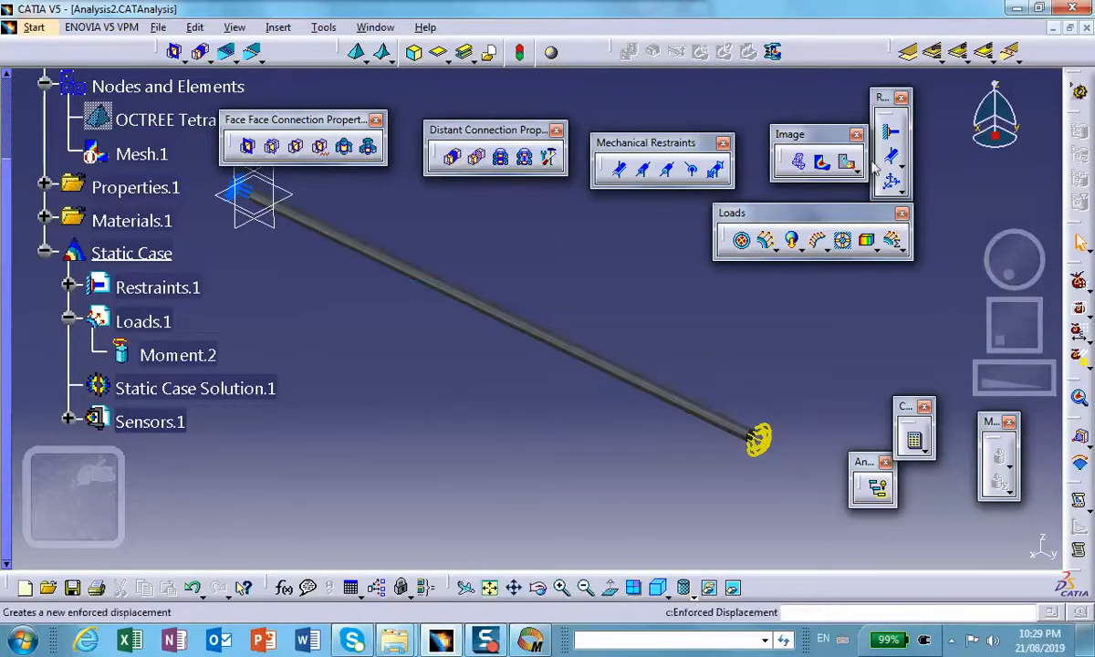
Step: Create a displacement image and set its type to Average iso with the Norm criterion
left_click(797, 162)
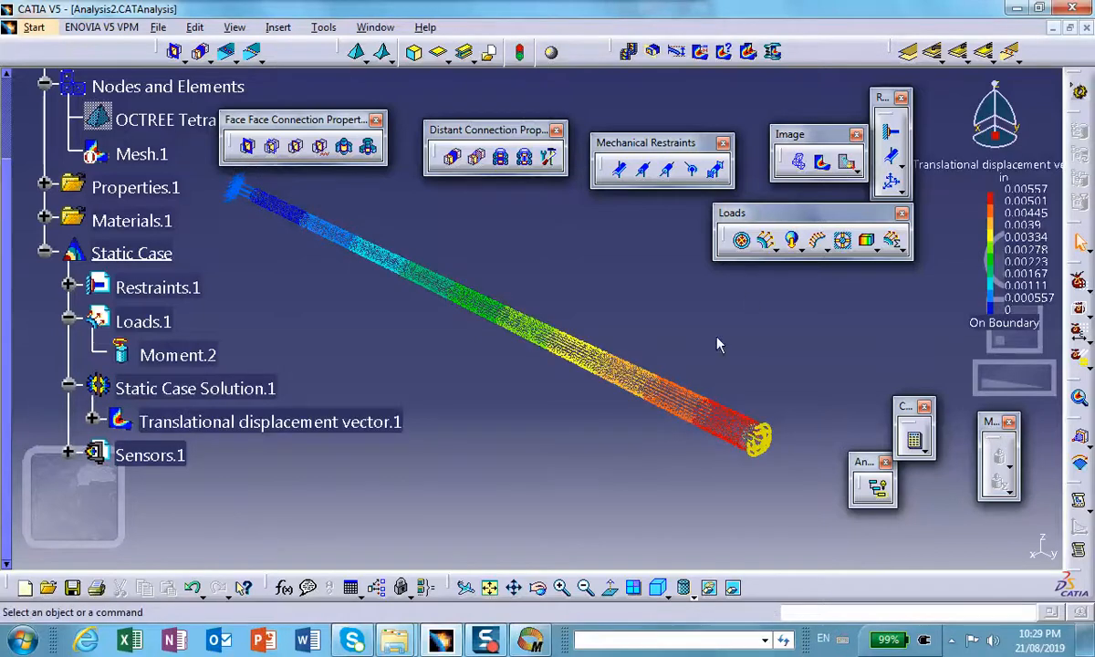
double_click(685, 403)
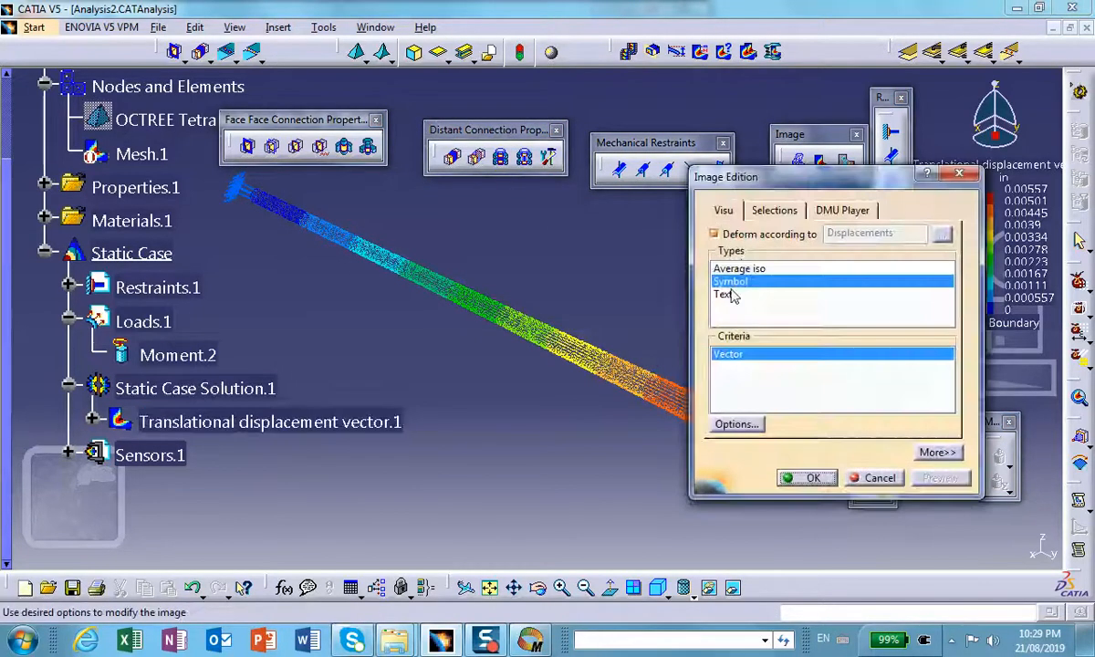
left_click(743, 267)
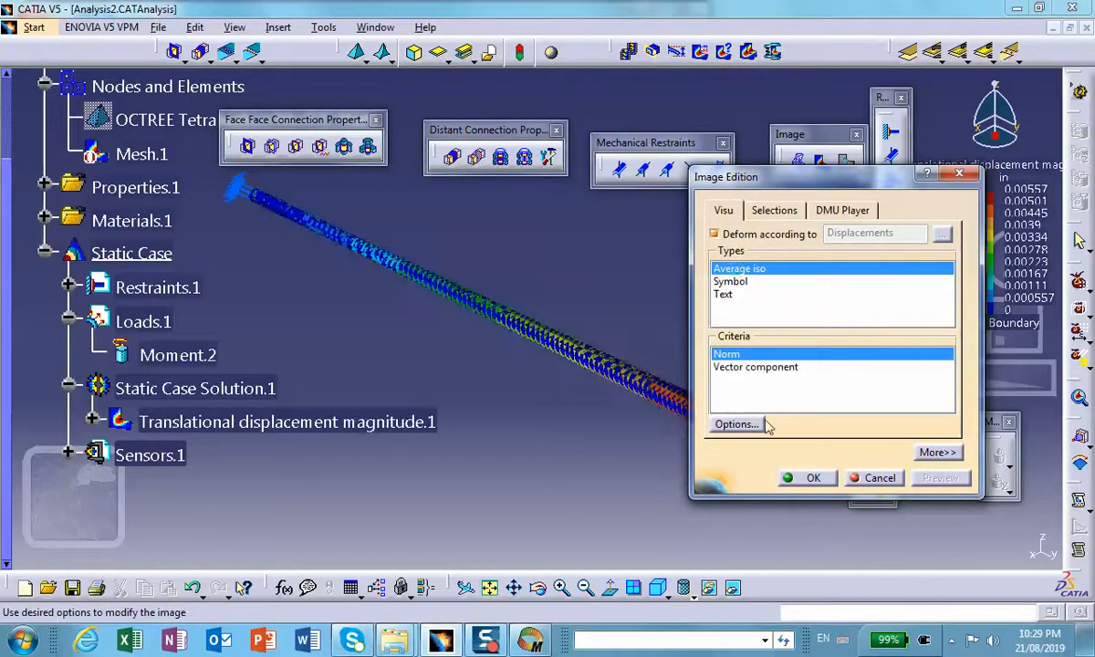
left_click(812, 478)
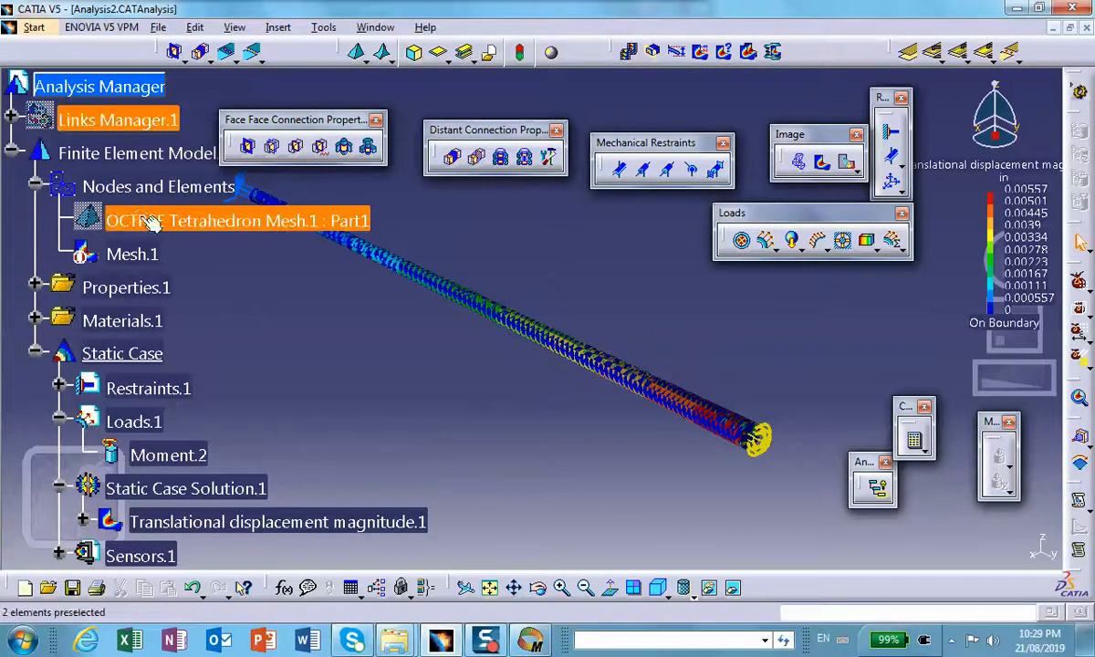
Step: Set the OCTREE Tetrahedron Mesh size to 0.05 in and recompute the whole analysis, accepting the resources estimation
double_click(139, 219)
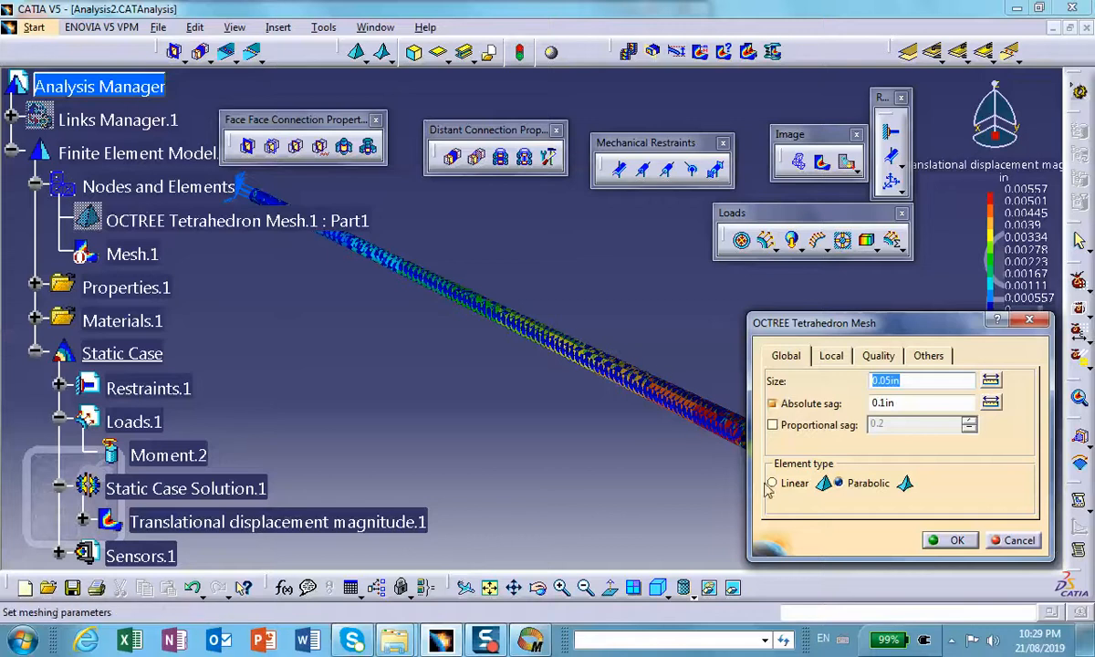
left_click(954, 540)
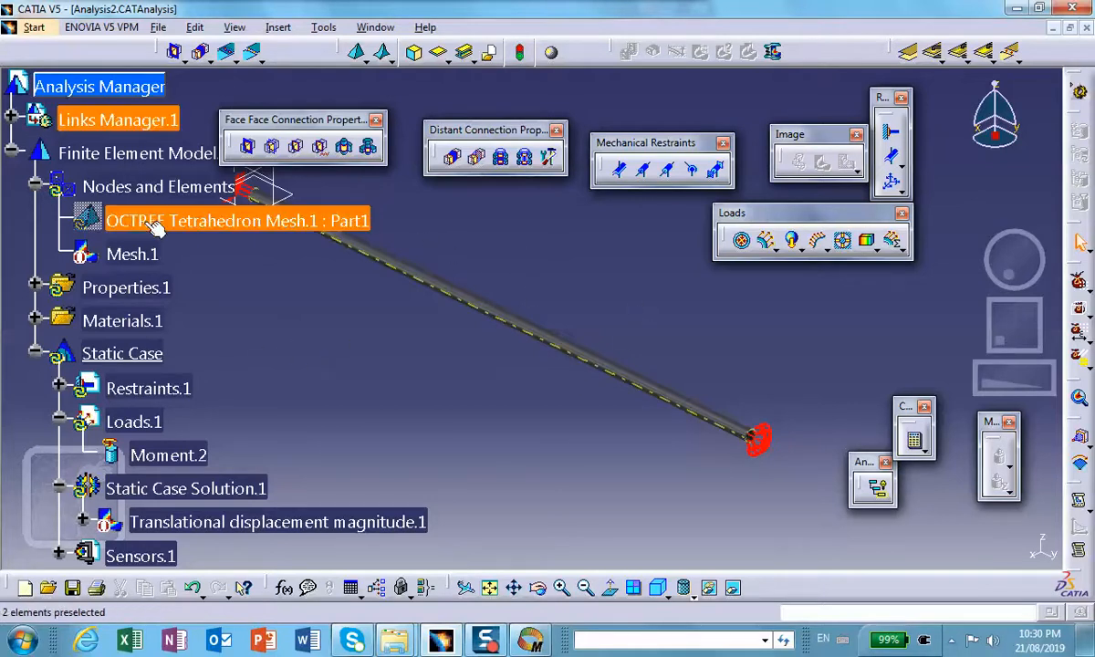
left_click(917, 441)
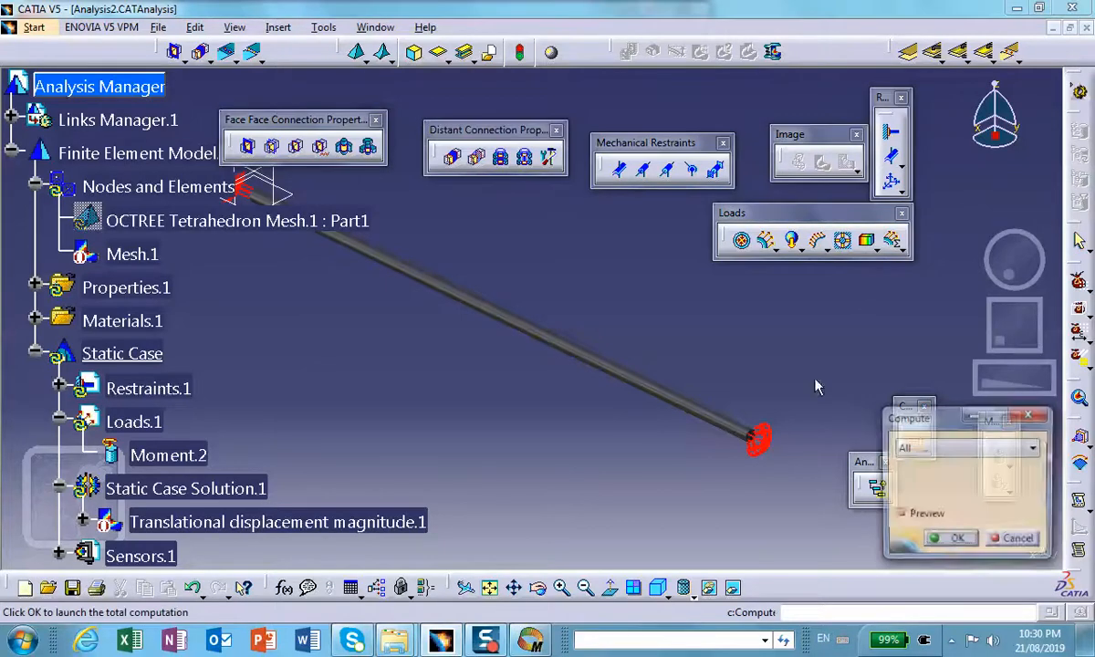
left_click(954, 539)
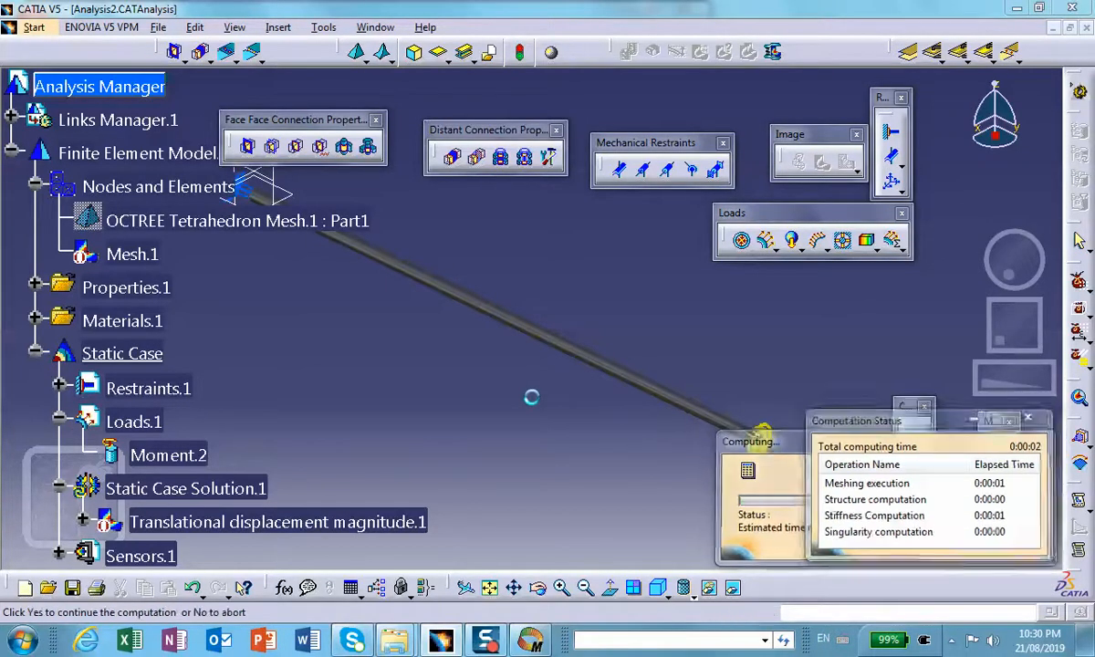
left_click(975, 539)
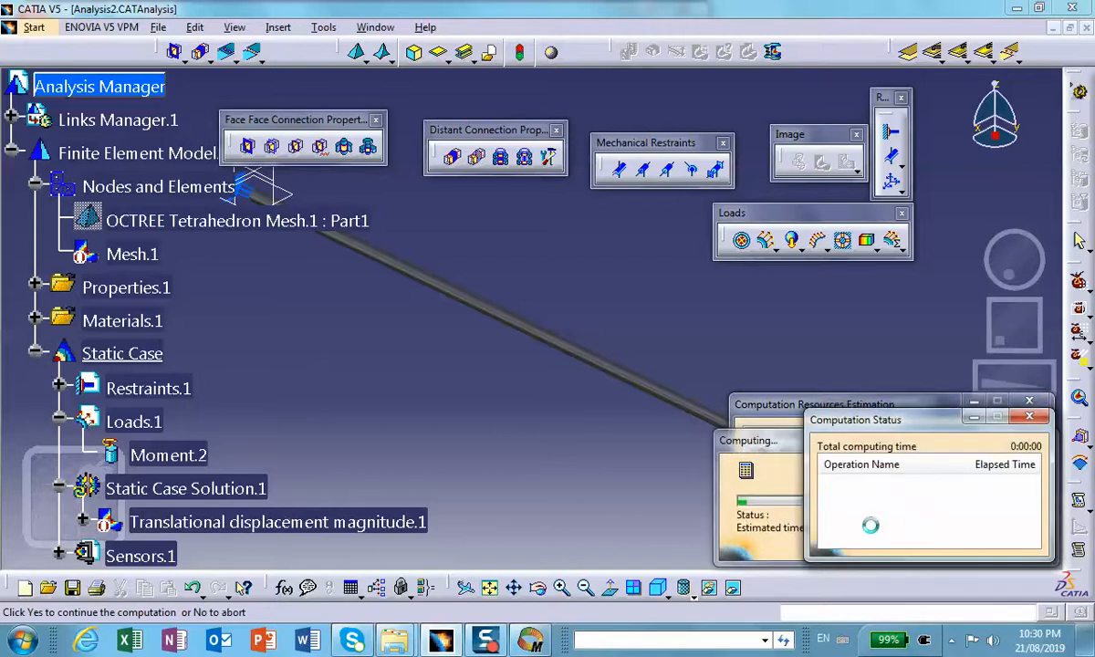
Step: Activate the Translational displacement magnitude image under Static Case Solution.1 for the recomputed shaft
scroll(412, 439, "down", 3)
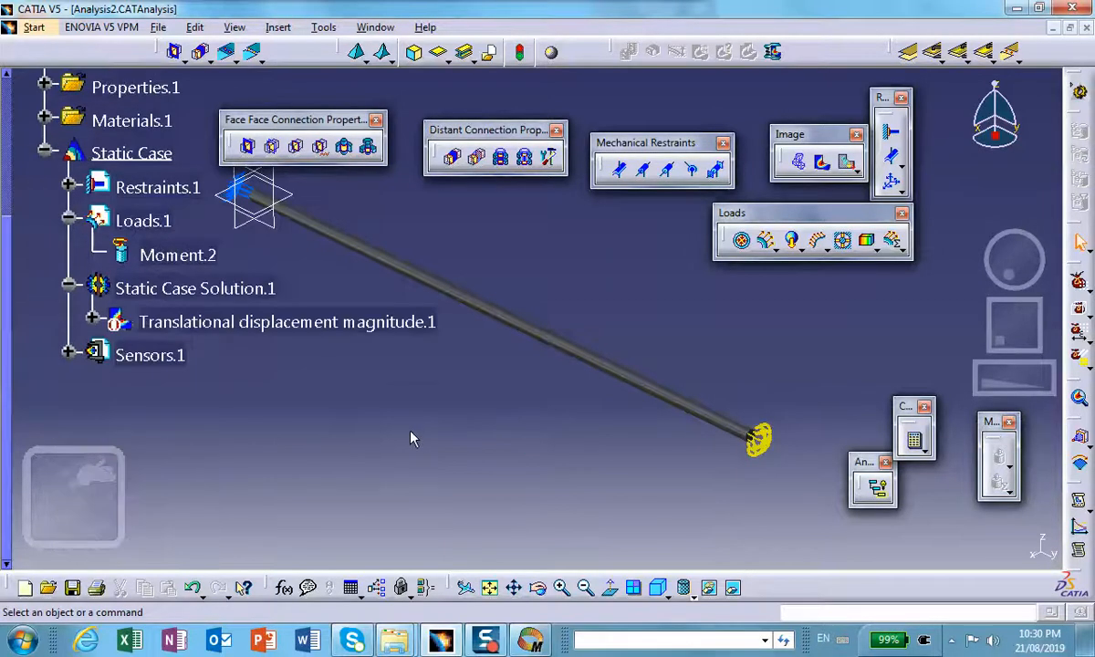
left_click(213, 320)
right_click(203, 325)
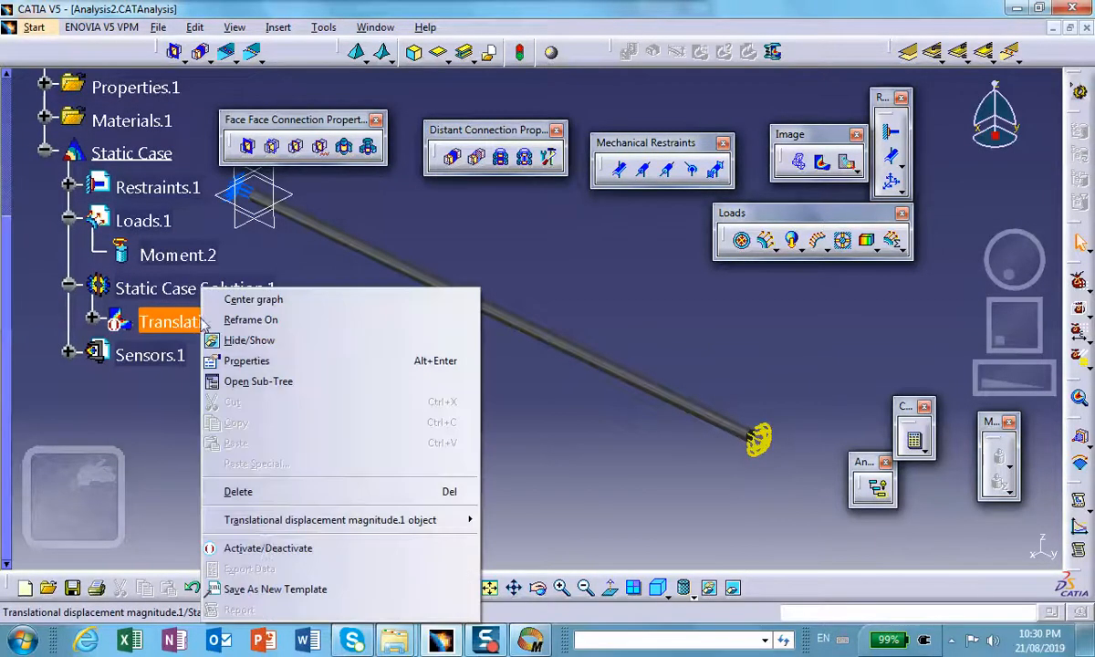
left_click(267, 548)
middle_click_drag(567, 501, 589, 466)
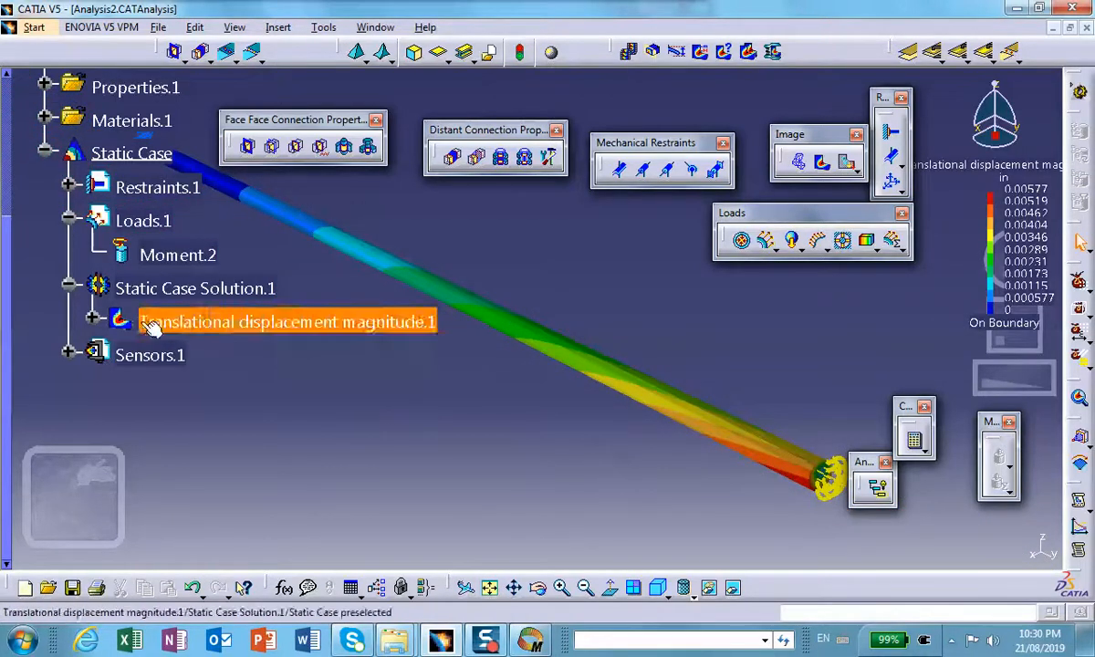
Step: Create a Von Mises stress image for the static case solution
left_click(823, 162)
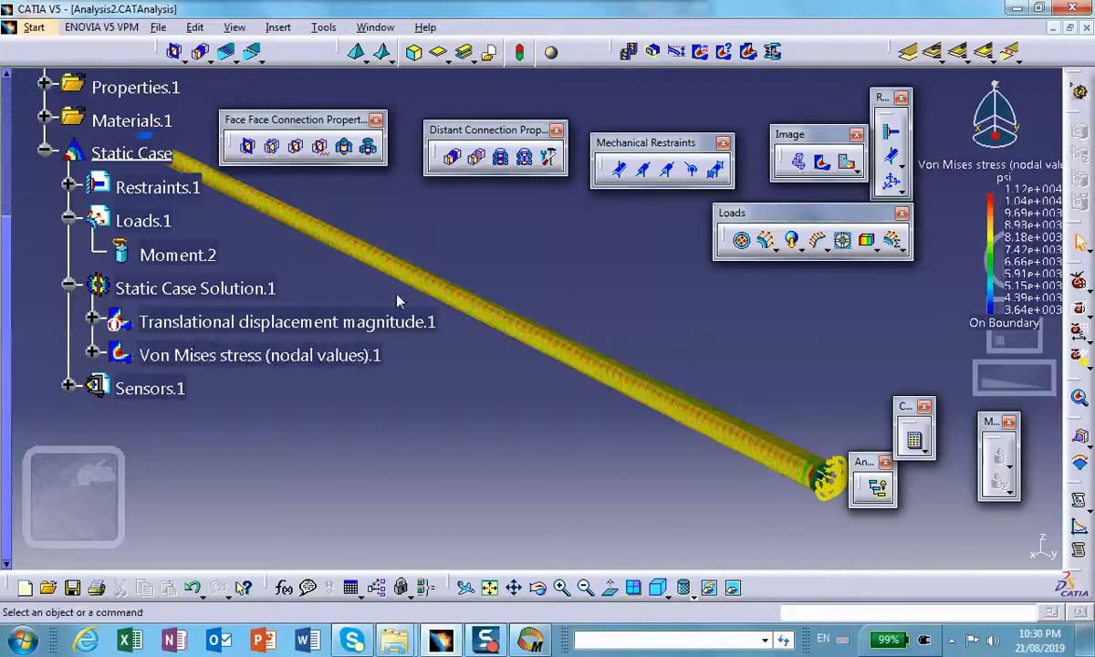
right_click(213, 326)
left_click(181, 415)
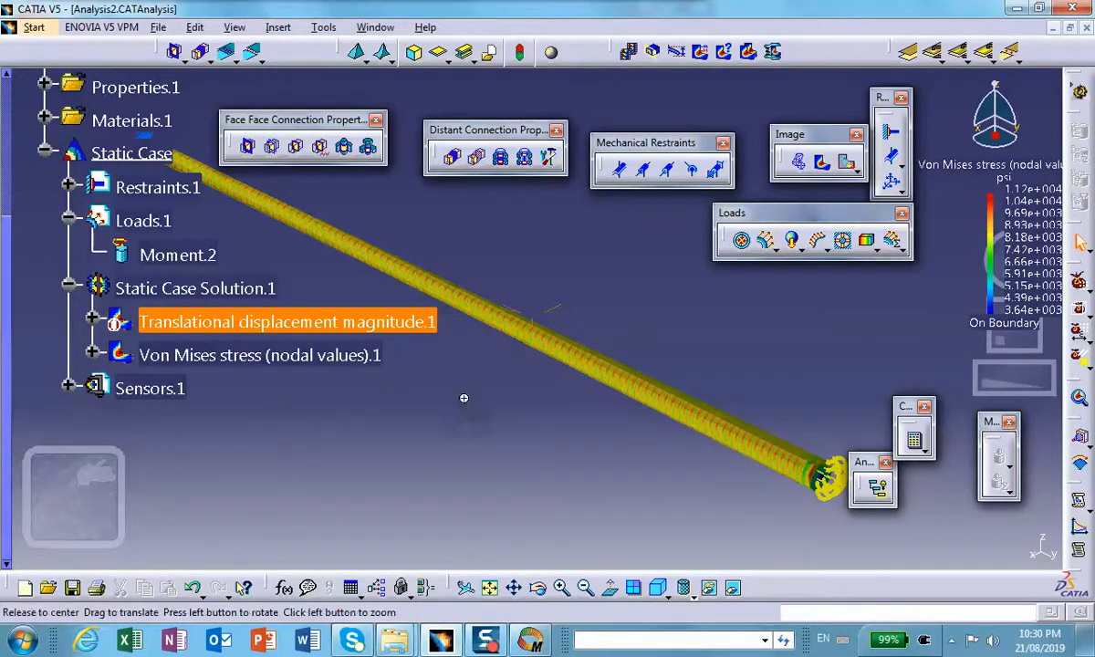
Step: Examine the Von Mises stress distribution along the shaft and close up at its loaded end
left_click(326, 357)
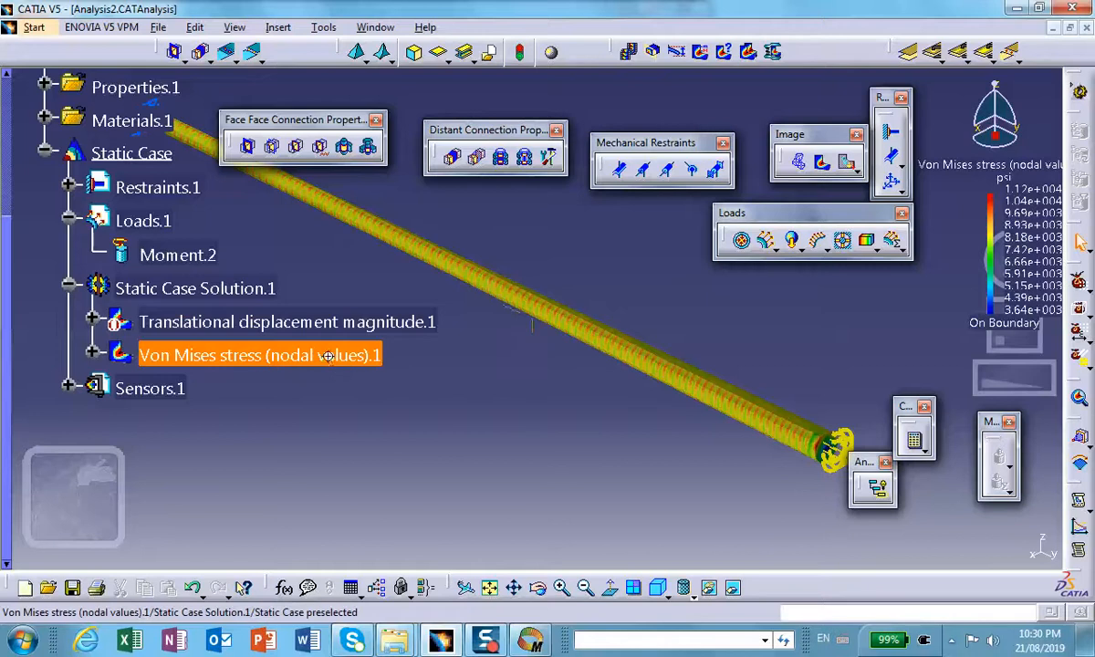
middle_click_drag(329, 356, 341, 290)
middle_click_drag(399, 323, 479, 173)
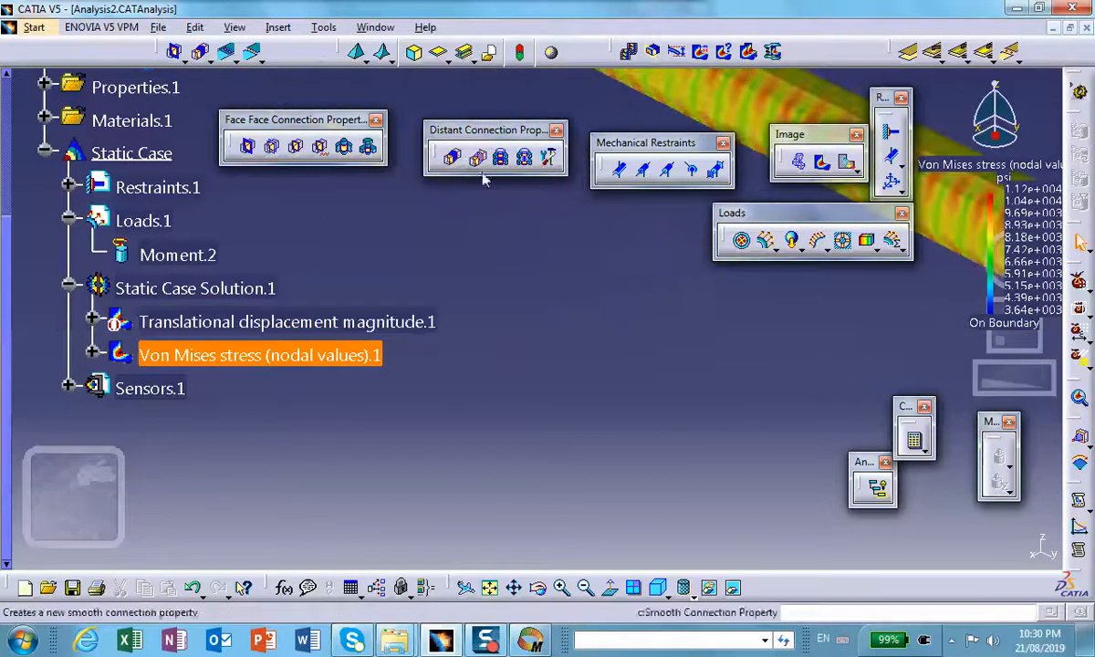
middle_click_drag(675, 297, 402, 406)
scroll(402, 407, "up", 1)
middle_click_drag(853, 351, 473, 308)
scroll(383, 264, "up", 1)
scroll(466, 304, "down", 1)
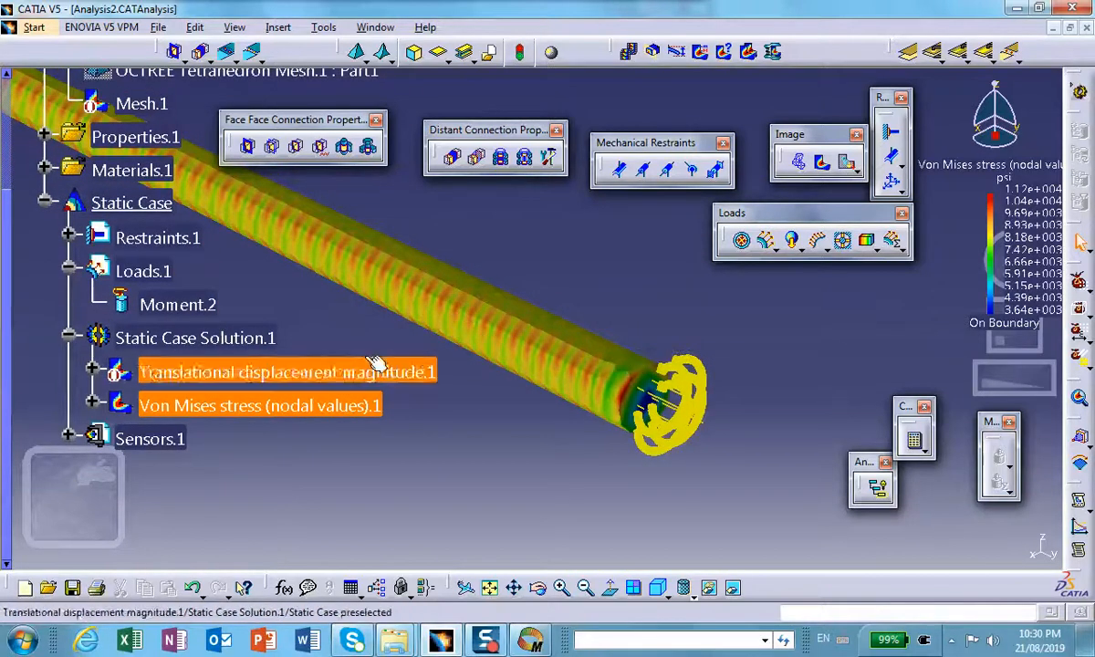
middle_click_drag(546, 470, 567, 411)
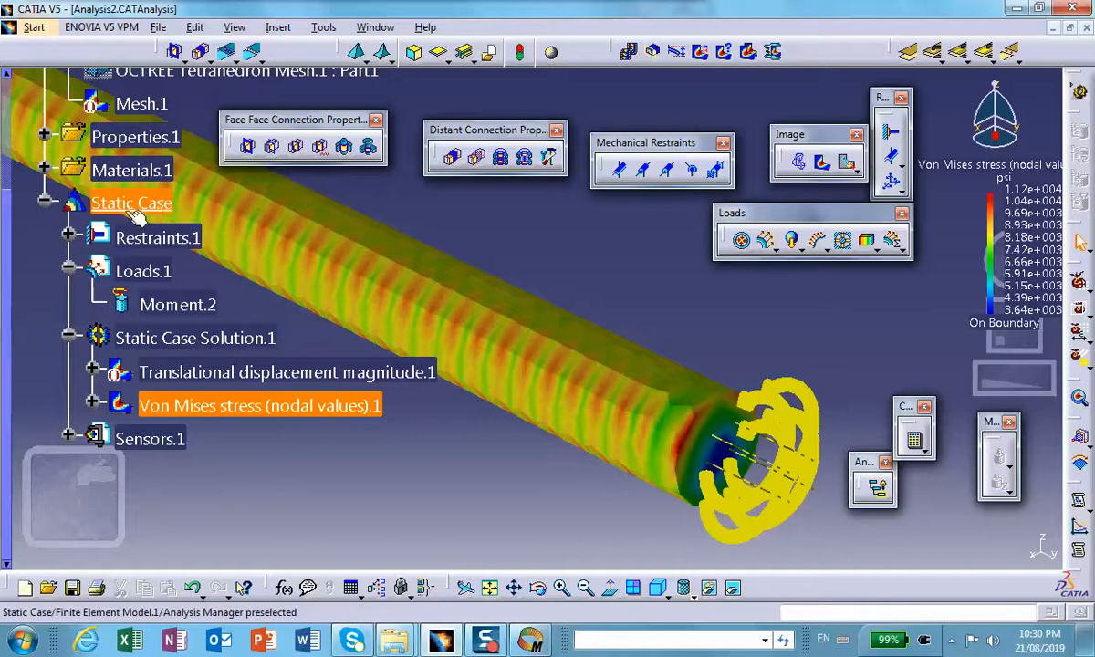
middle_click_drag(325, 252, 343, 290)
Step: Set the shaft's OCTREE Tetrahedron Mesh size to 0.01 in, keeping linear elements
scroll(228, 292, "up", 3)
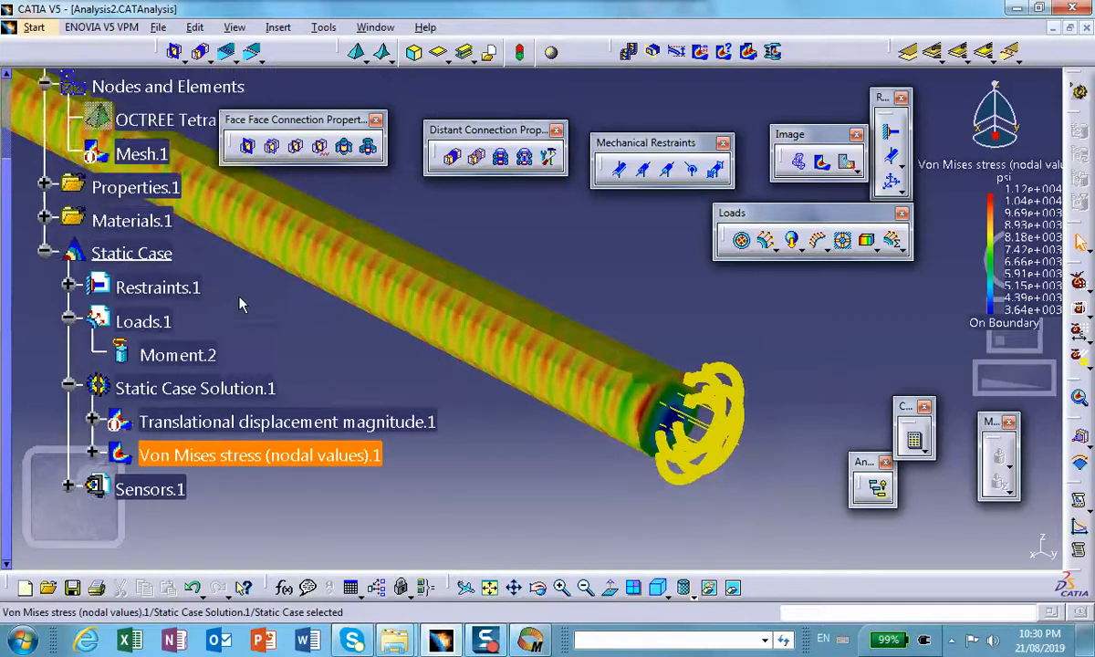
double_click(146, 171)
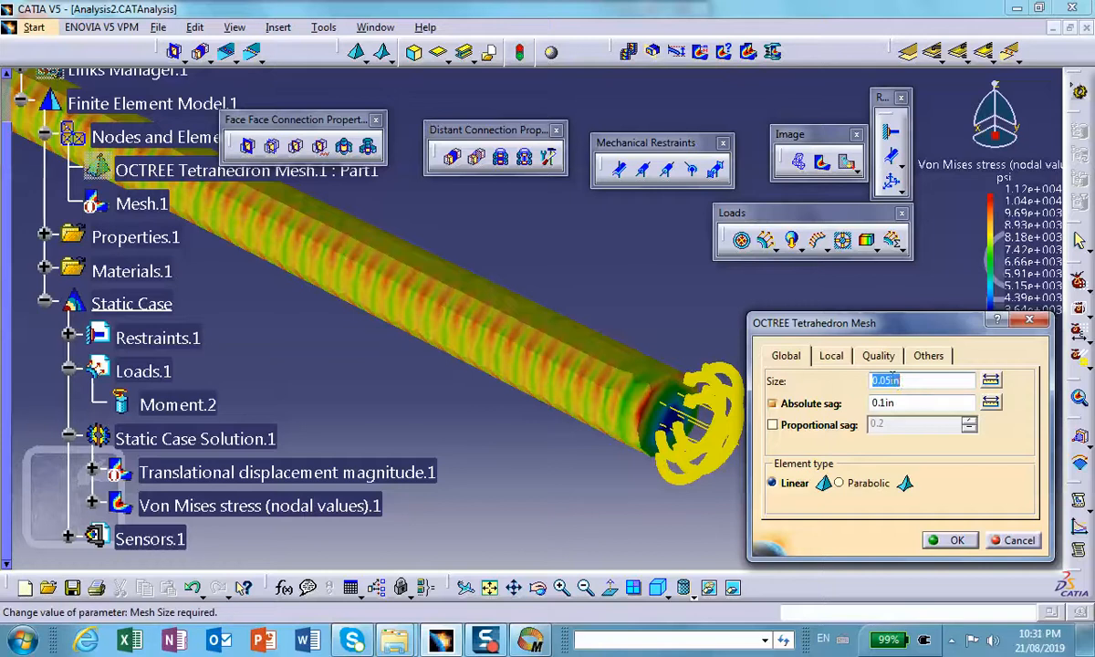
left_click(892, 381)
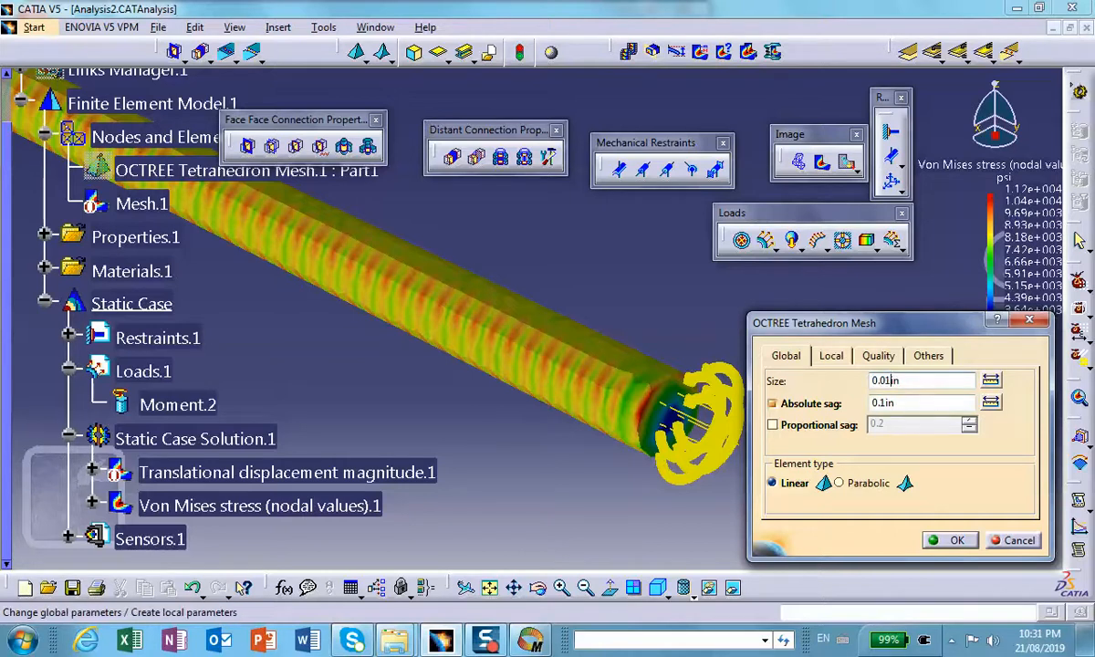
left_click(956, 541)
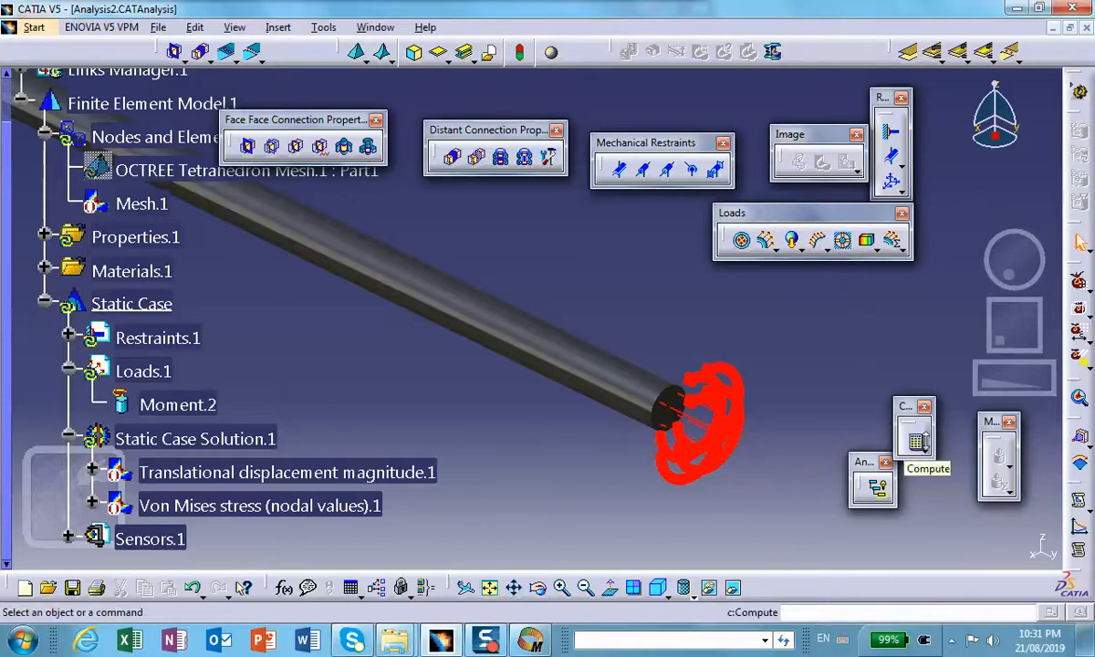
Step: Recompute the whole analysis with the refined mesh and continue past the resources estimation
left_click(914, 440)
left_click(954, 527)
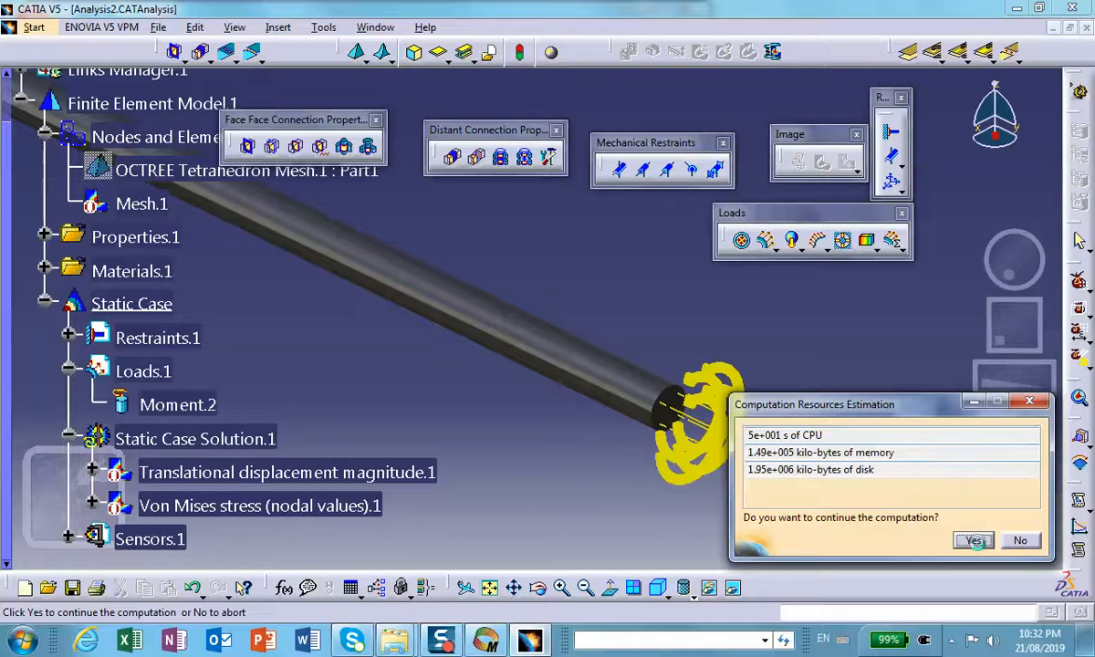
left_click(974, 540)
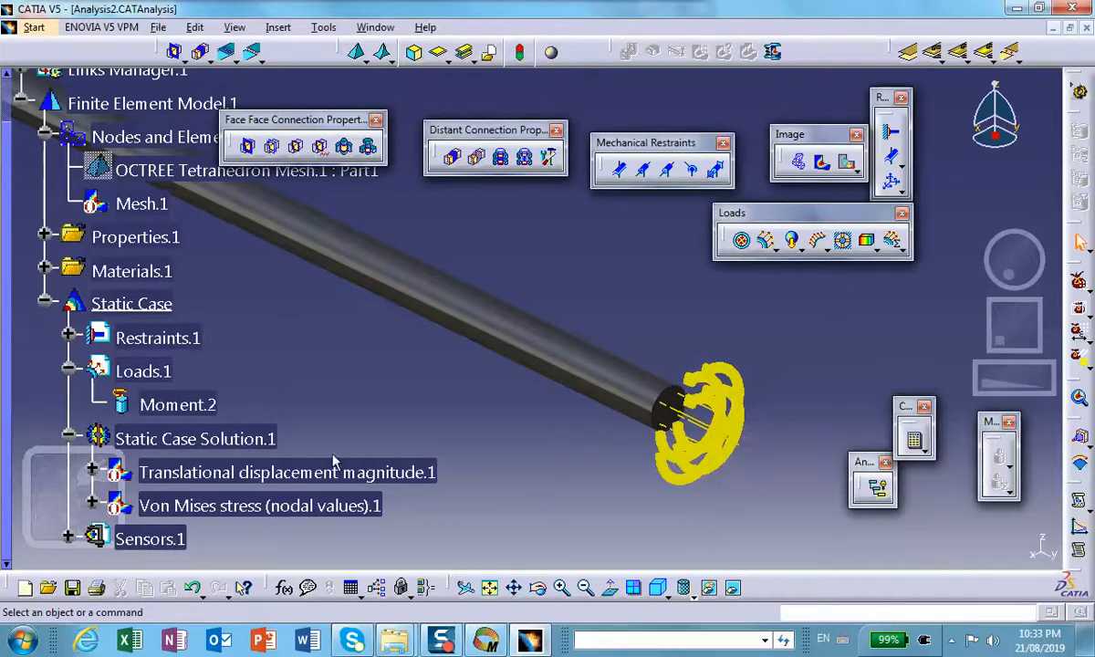
Step: Activate the translational displacement magnitude image and inspect the refined result at the shaft's loaded end
right_click(308, 475)
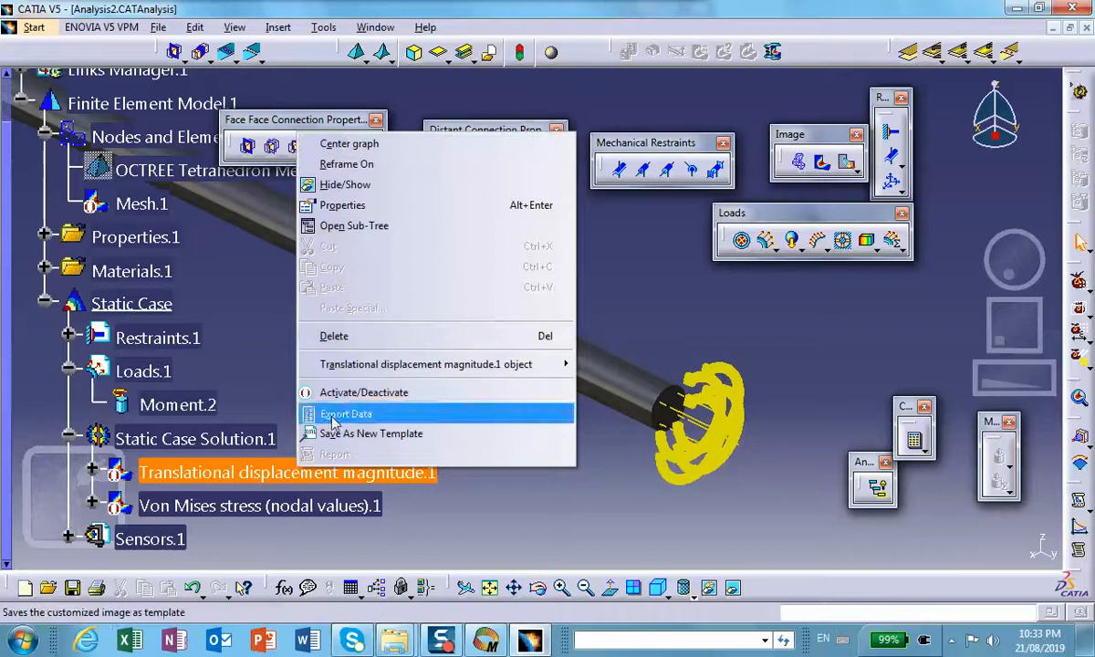
left_click(320, 372)
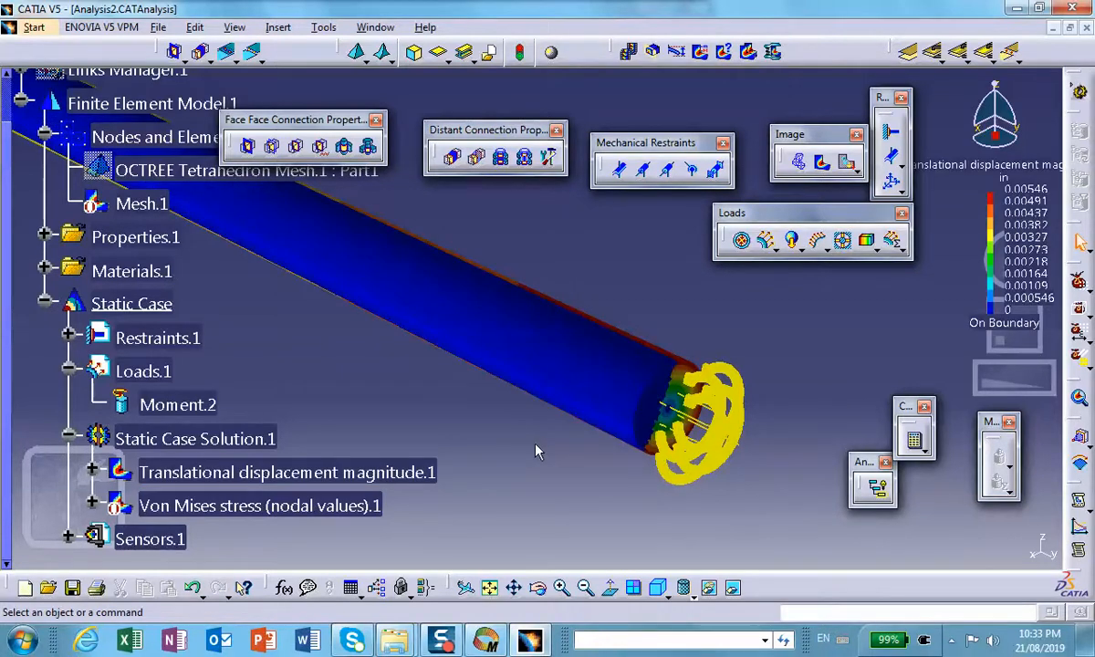
middle_click_drag(663, 386, 639, 393)
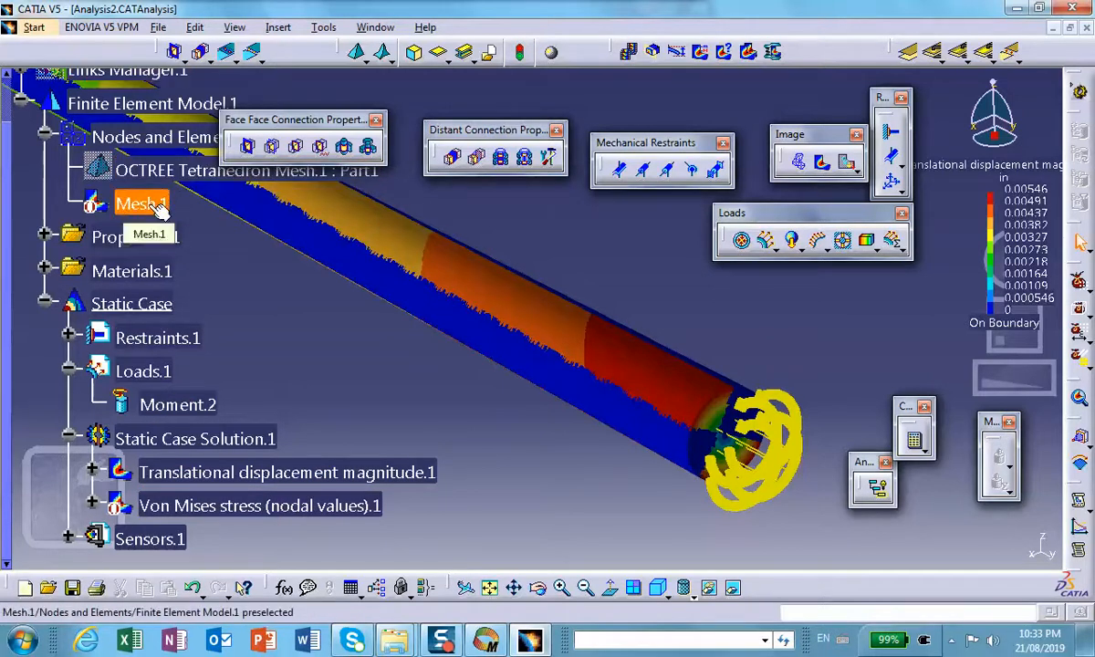
Step: Deactivate the displacement image, activate the Von Mises stress image instead, and inspect the stress close up at the shaft's loaded end
right_click(263, 470)
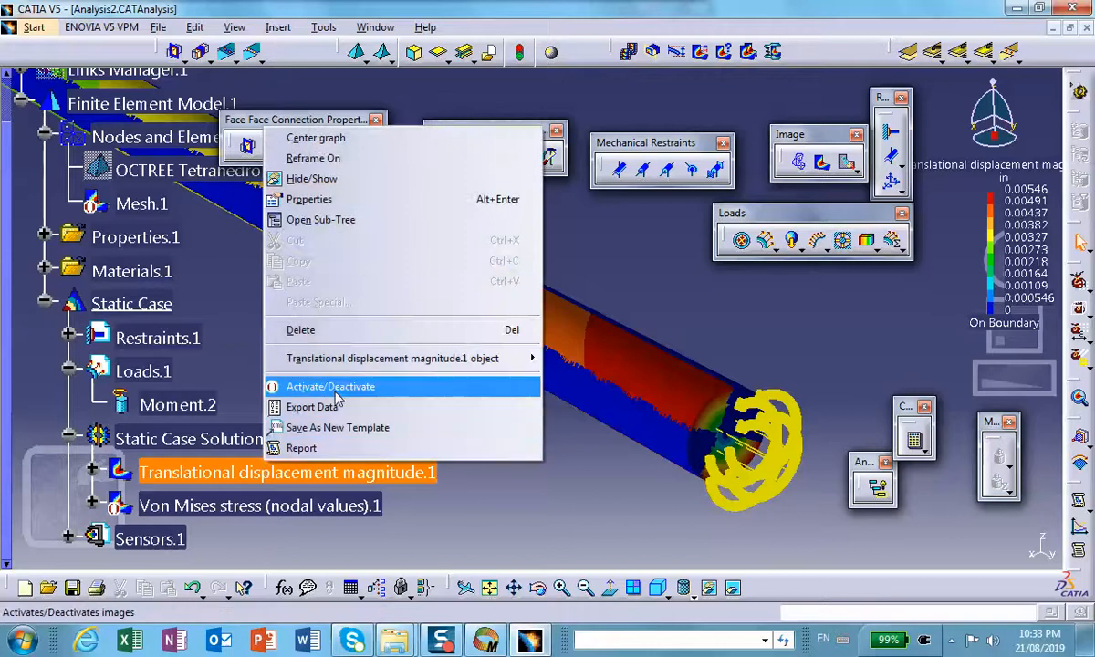
left_click(297, 387)
right_click(315, 514)
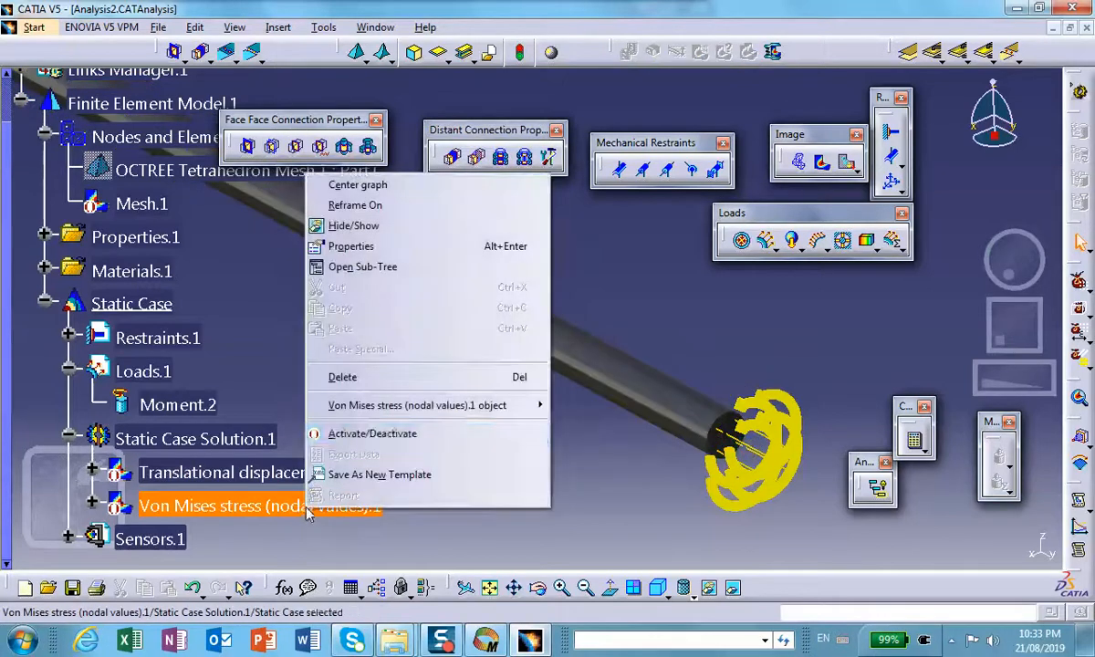
left_click(339, 412)
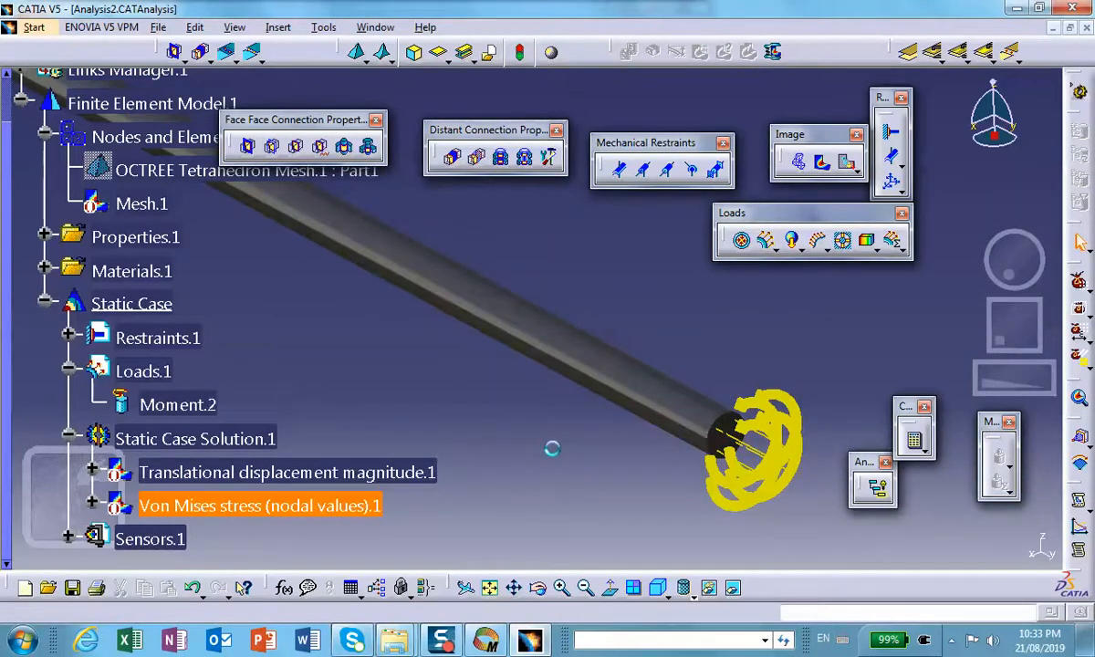
middle_click_drag(557, 456, 552, 352)
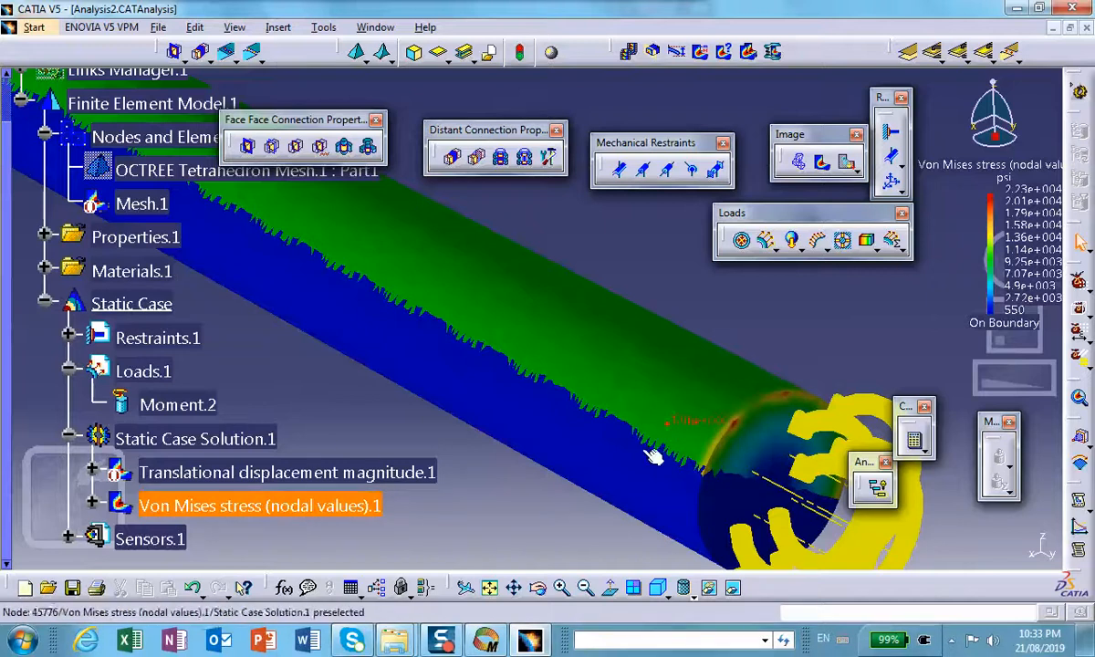
middle_click_drag(604, 466, 604, 456)
left_click(603, 465)
middle_click_drag(593, 366, 648, 435)
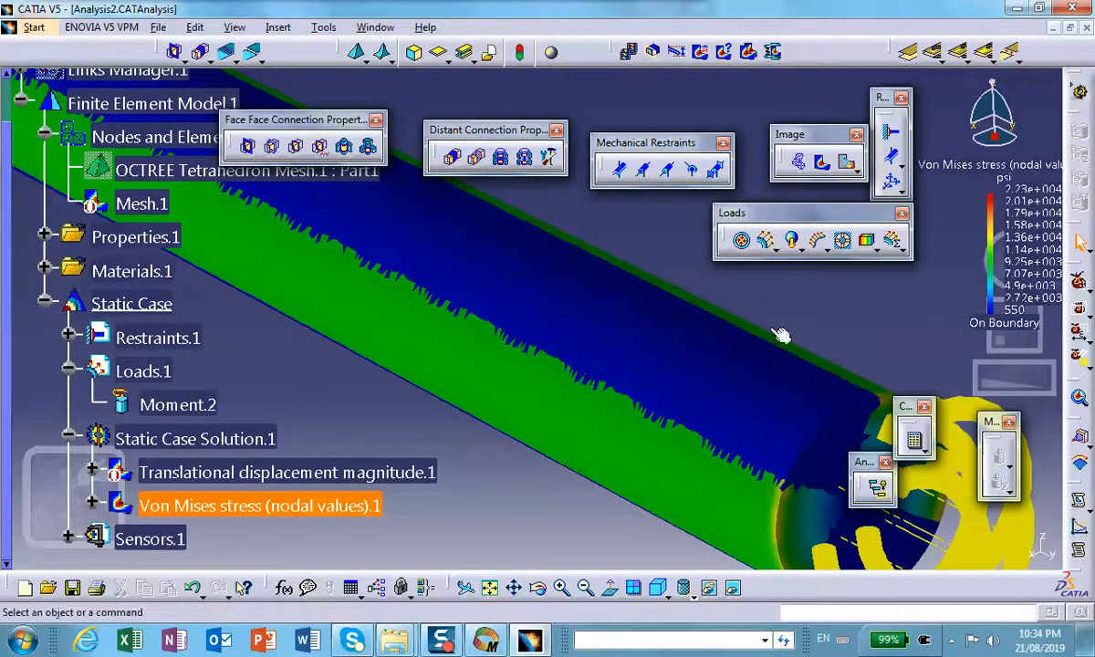
Step: Turn off smooth coloring in the Von Mises stress color map and check the banded stress near the shaft's end
double_click(1002, 217)
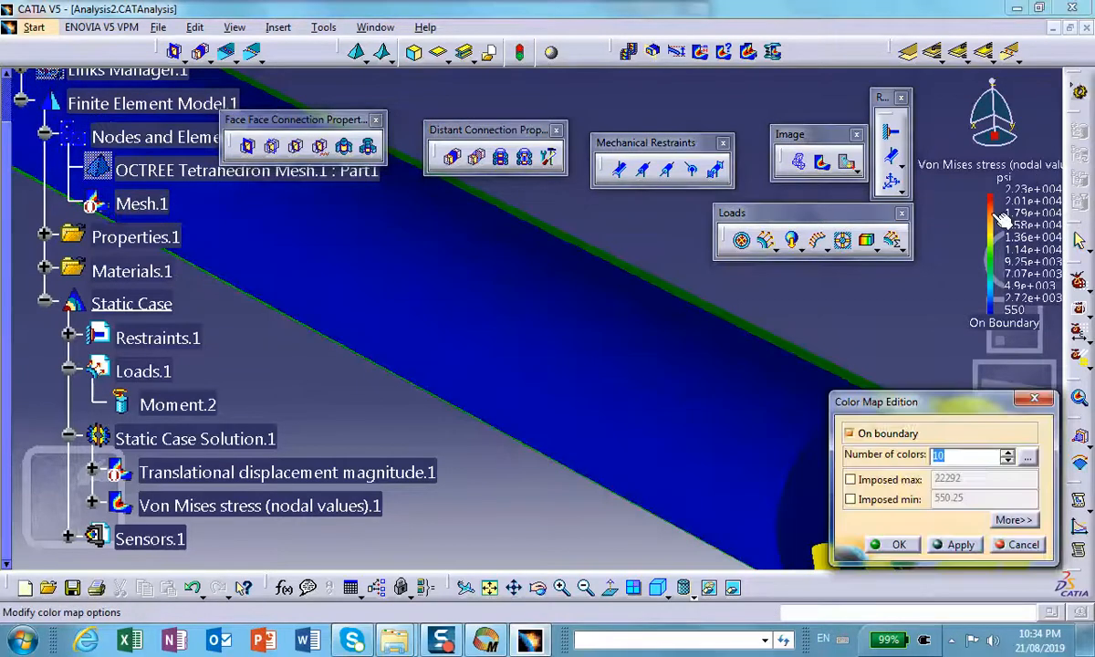
left_click(1028, 455)
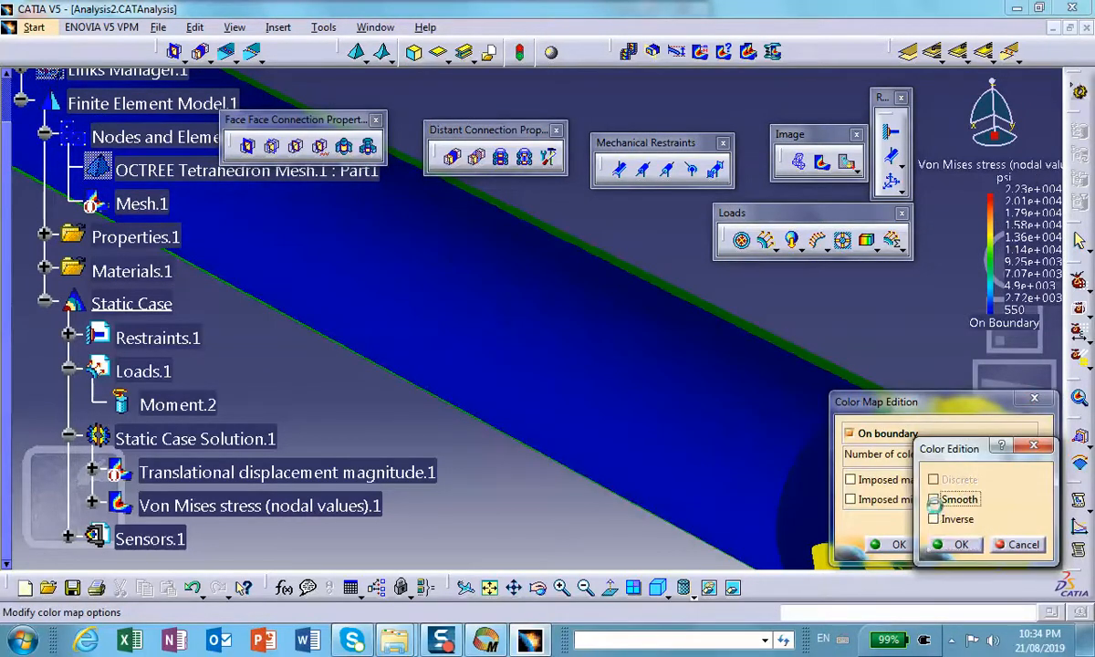
left_click(934, 500)
left_click(958, 544)
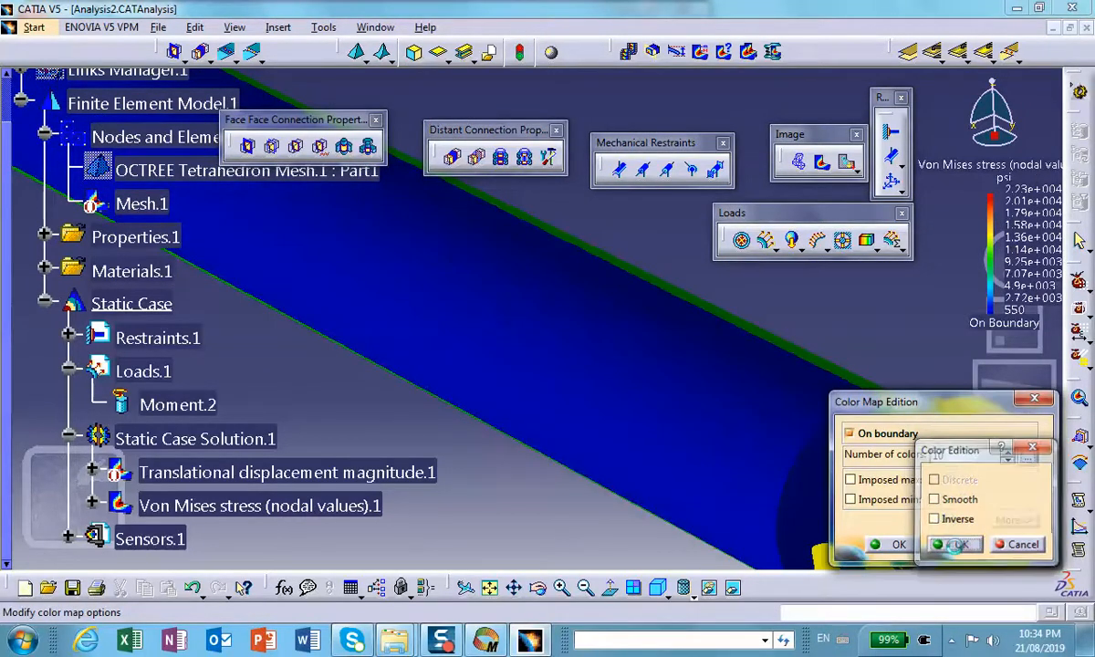
left_click(887, 544)
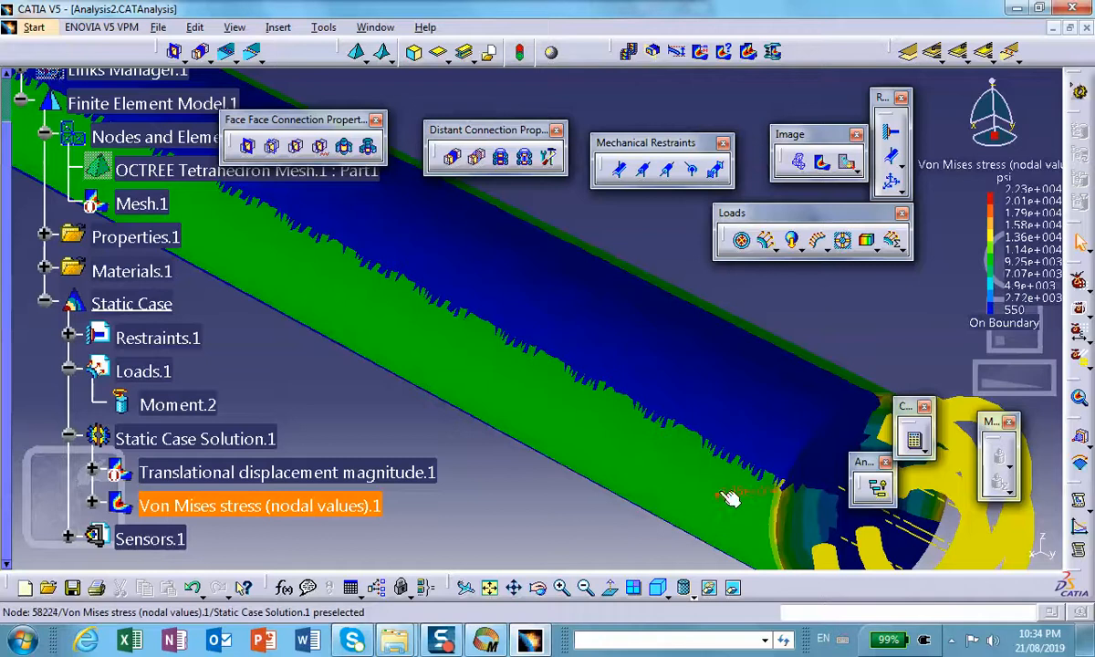
middle_click_drag(680, 445, 610, 378)
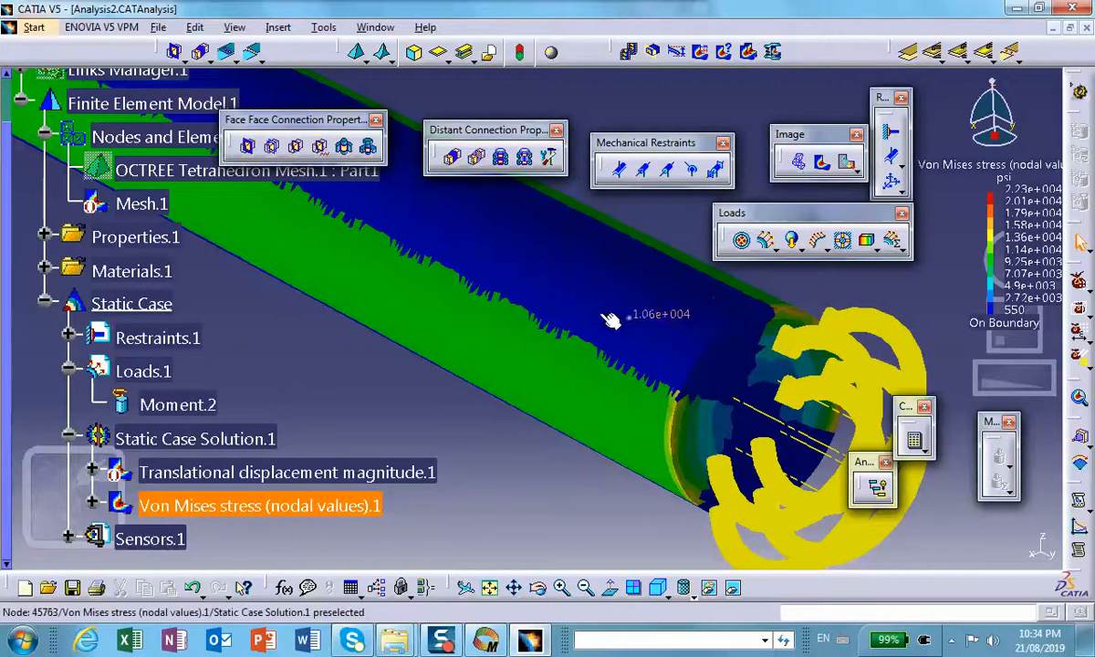
left_click(478, 372)
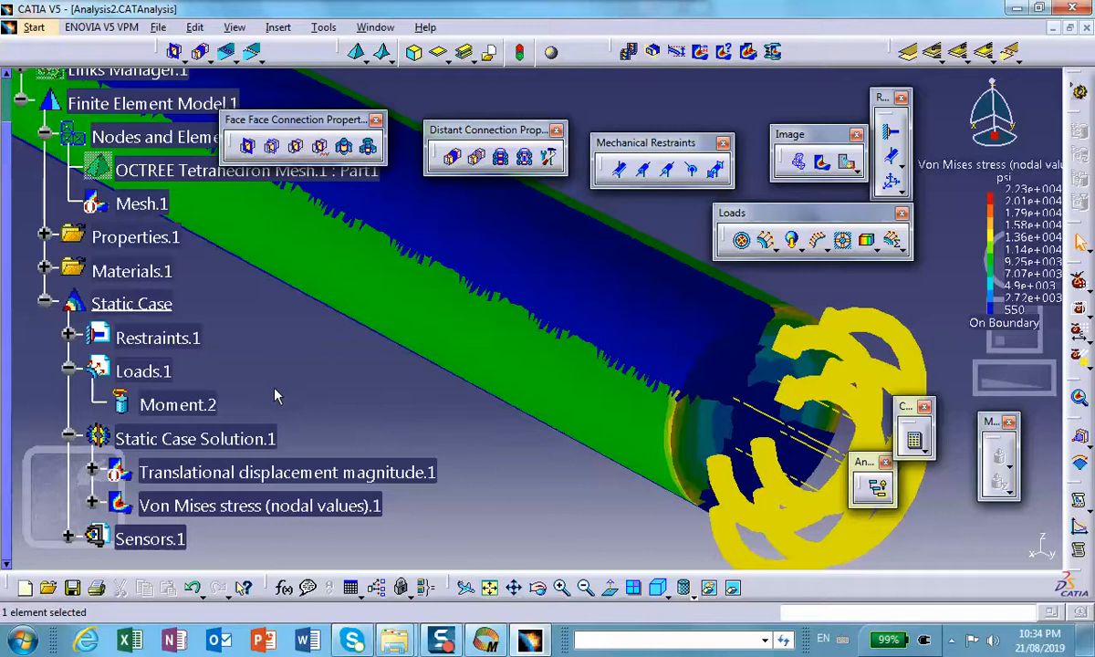
Step: Deactivate the Von Mises stress image so the plain shaft is displayed
scroll(233, 361, "up", 5)
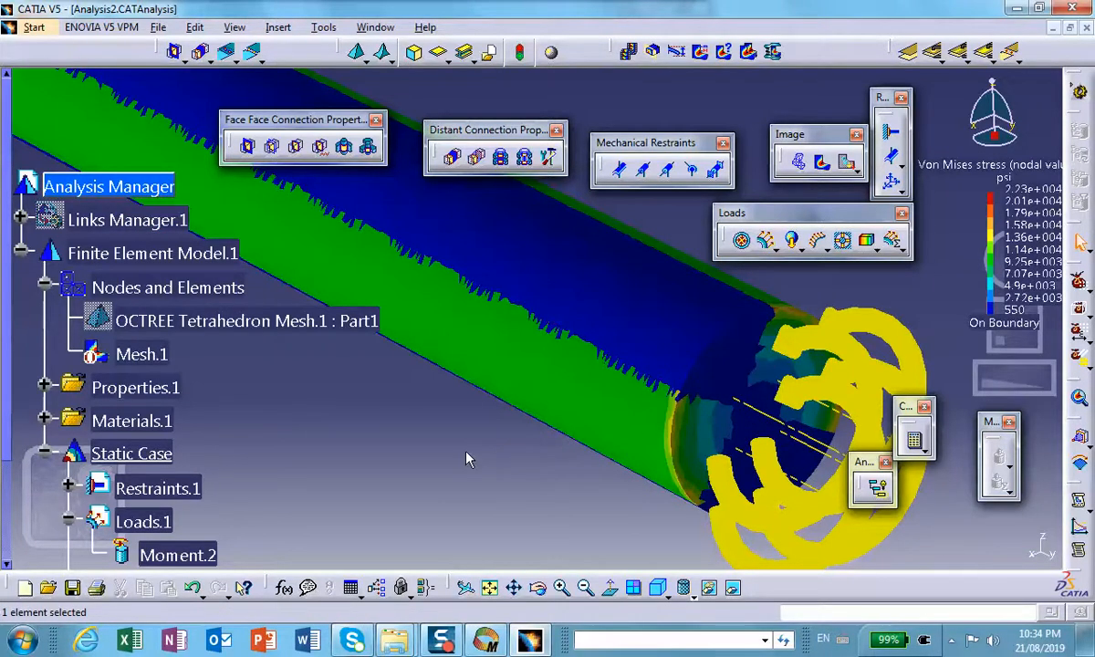
scroll(453, 454, "down", 5)
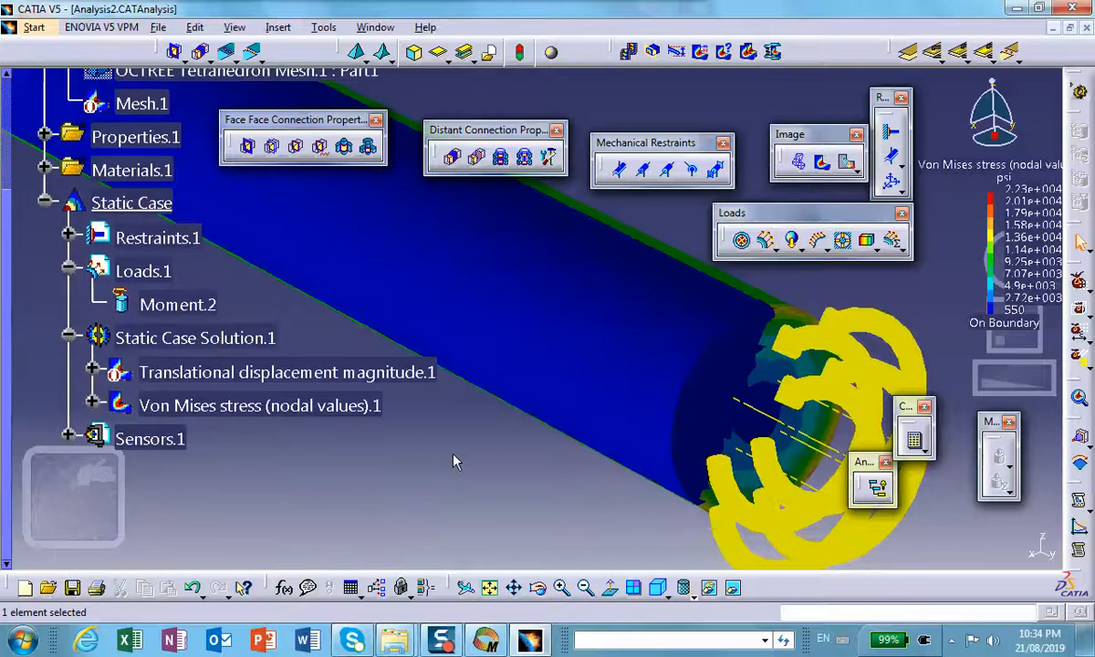
scroll(454, 463, "down", 3)
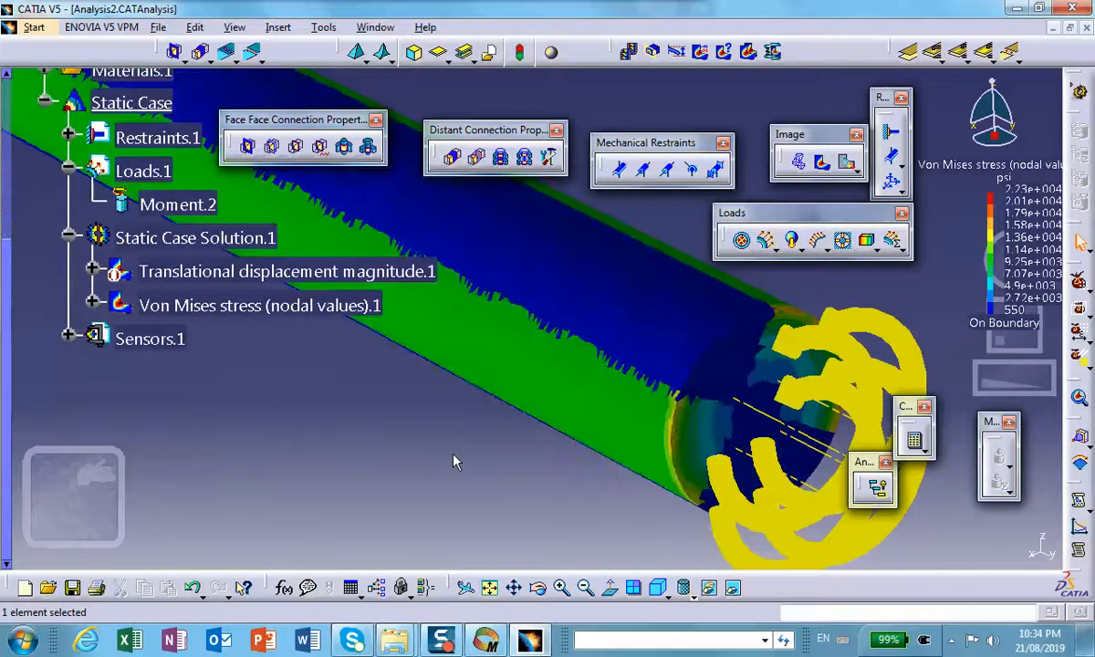
left_click(219, 305)
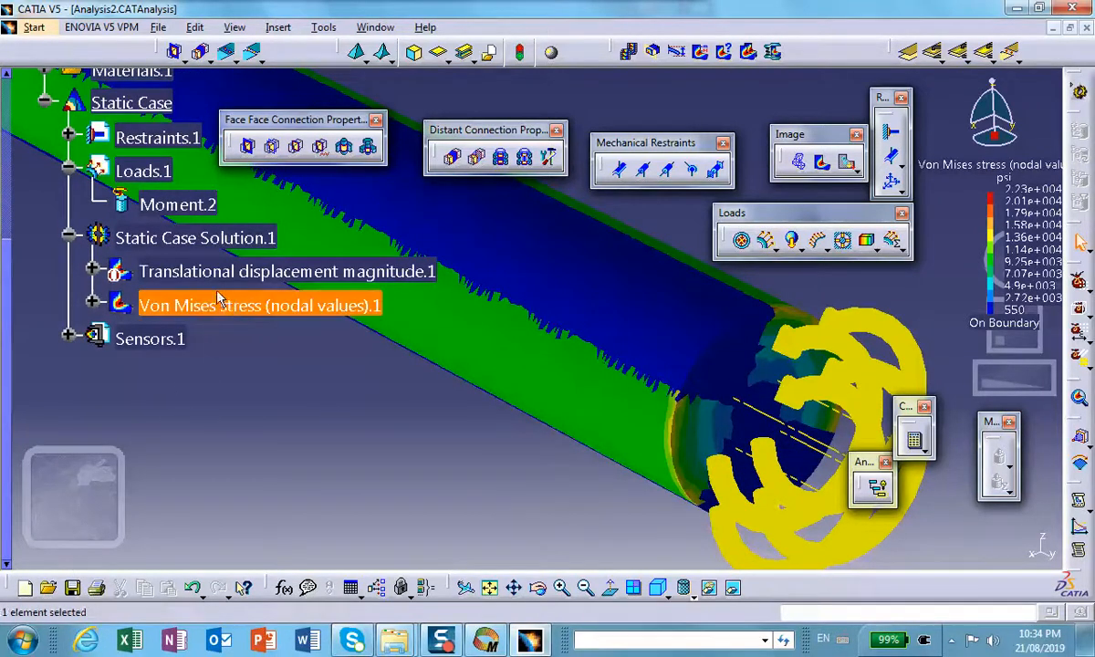
right_click(219, 305)
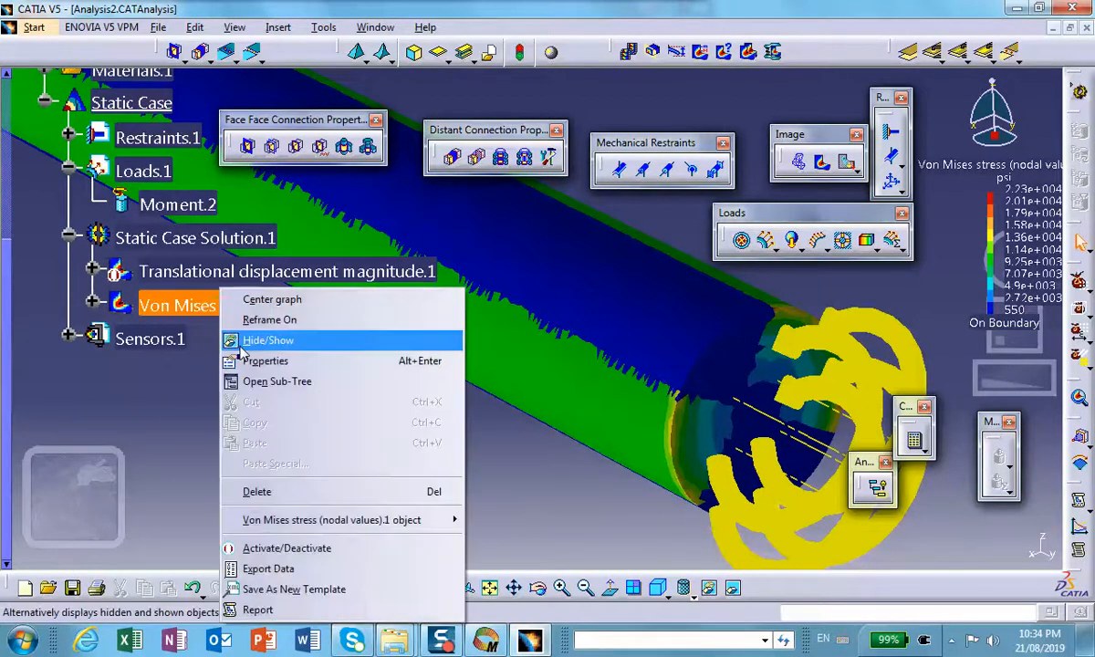
left_click(274, 547)
middle_click_drag(395, 453, 328, 438)
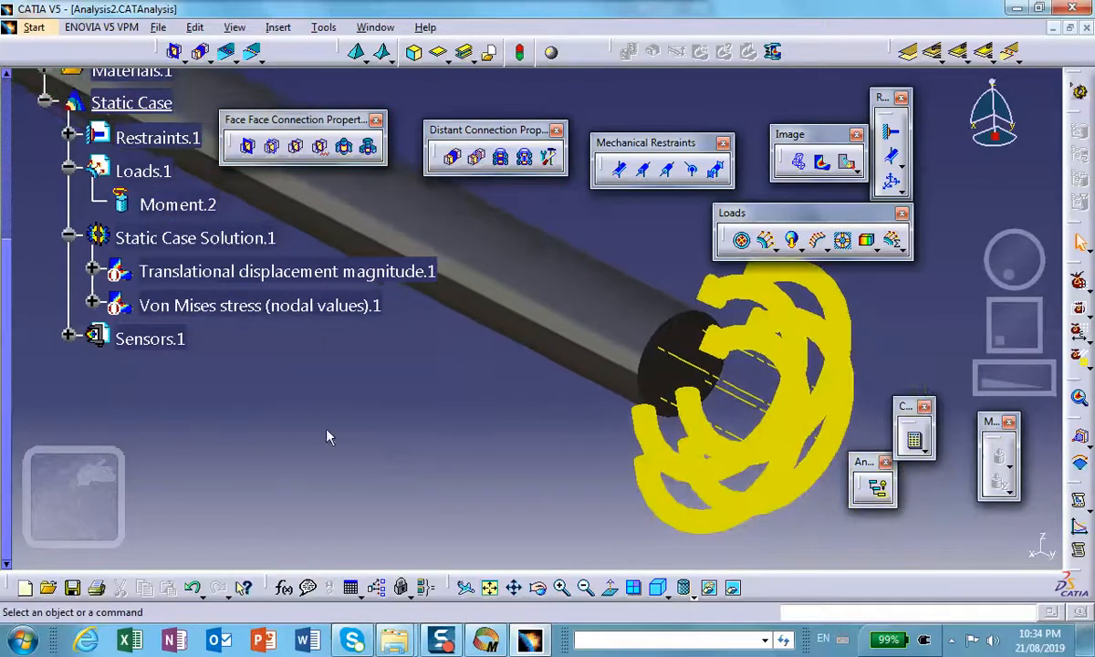
Step: Create a local Von Mises Stress sensor for the static case
right_click(174, 339)
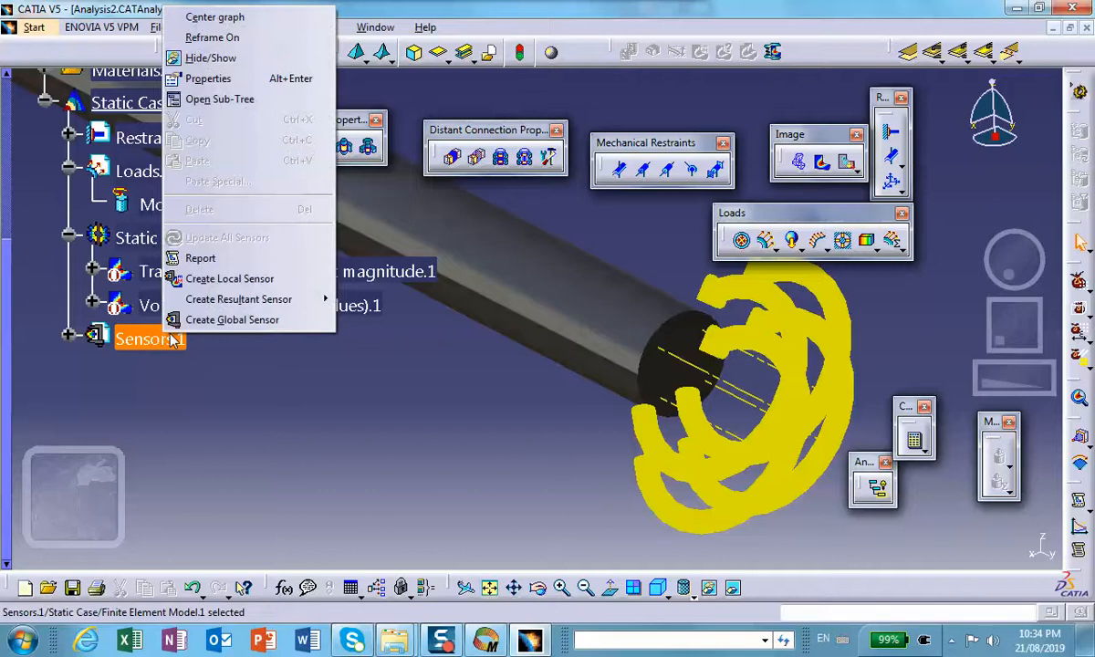
left_click(285, 286)
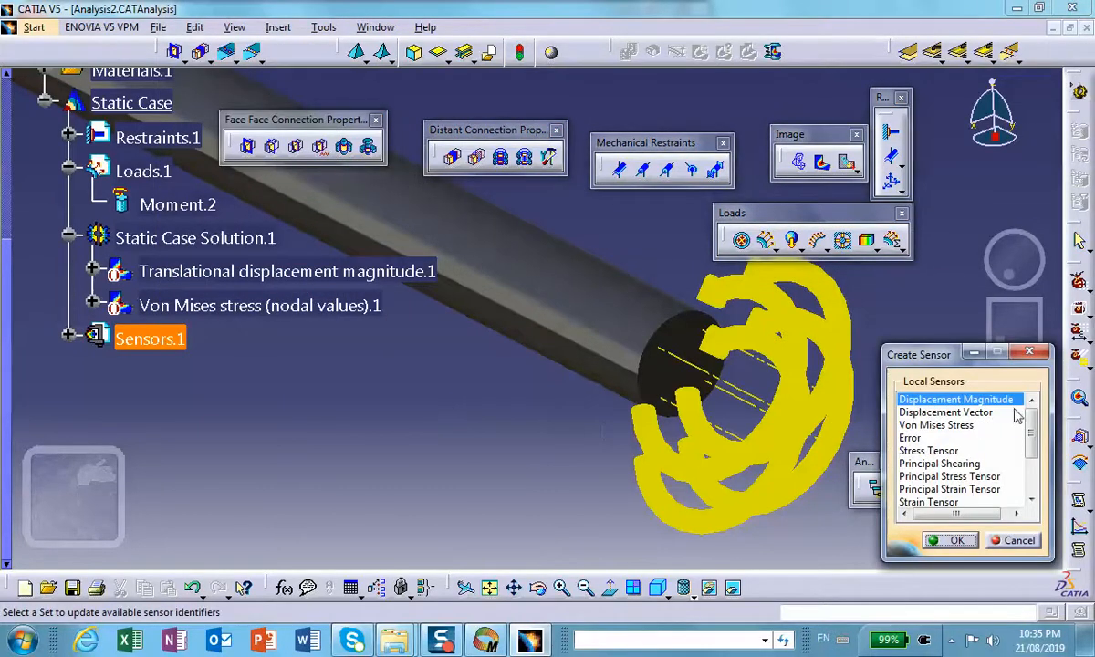
middle_click_drag(462, 345, 355, 328)
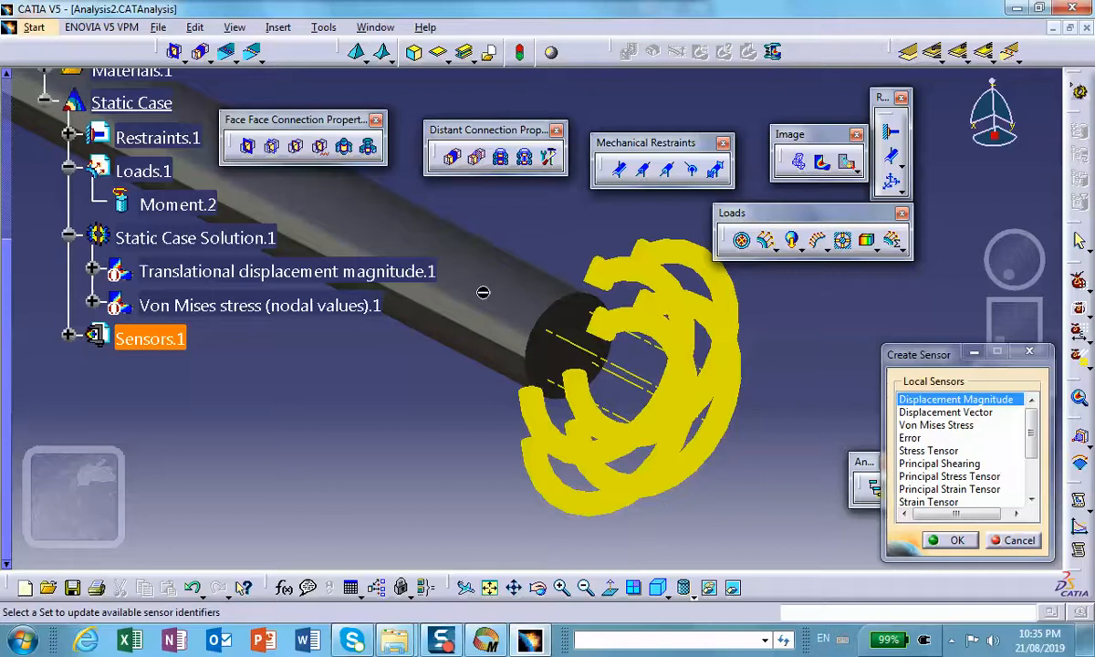
left_click(930, 426)
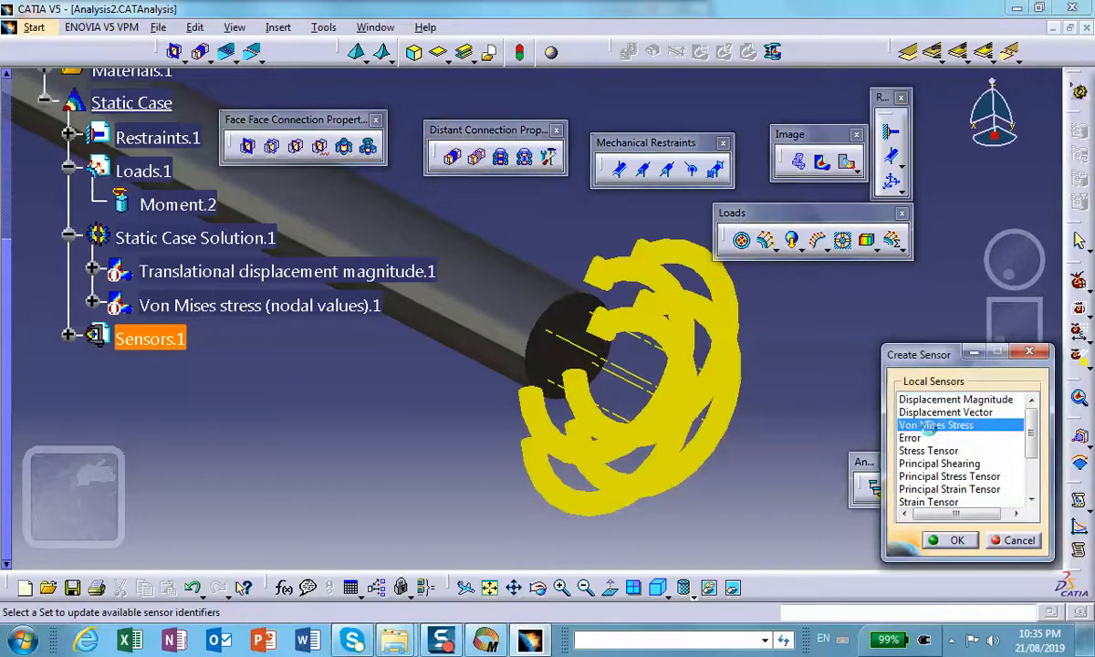
left_click(955, 541)
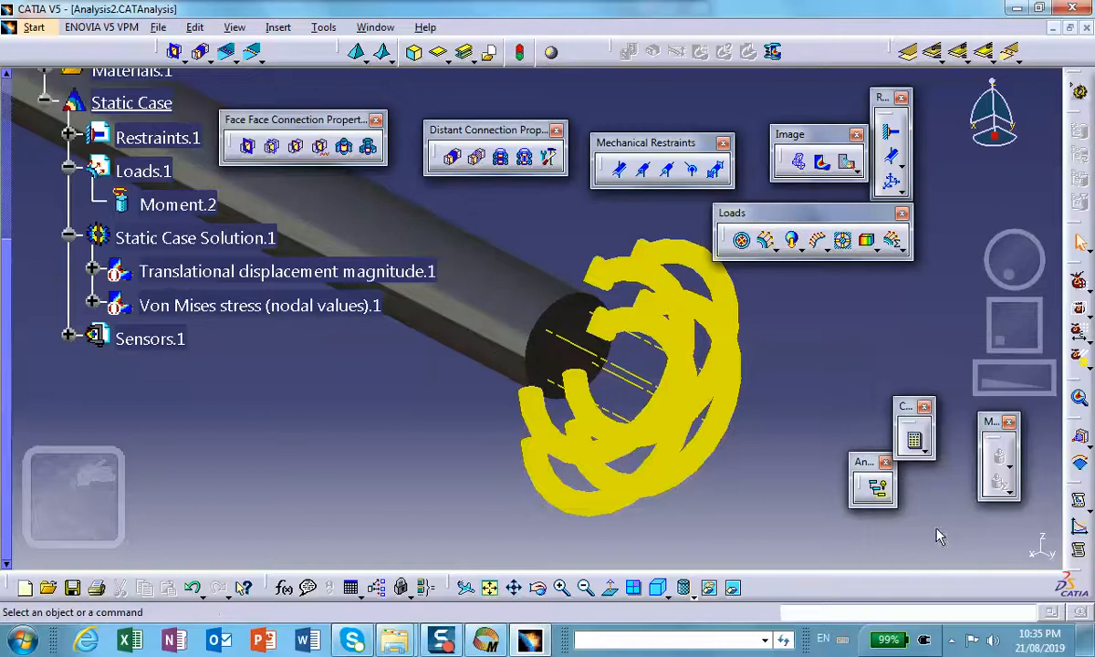
Step: Expand the sensors set and delete the existing Displacement Magnitude sensor
left_click(68, 335)
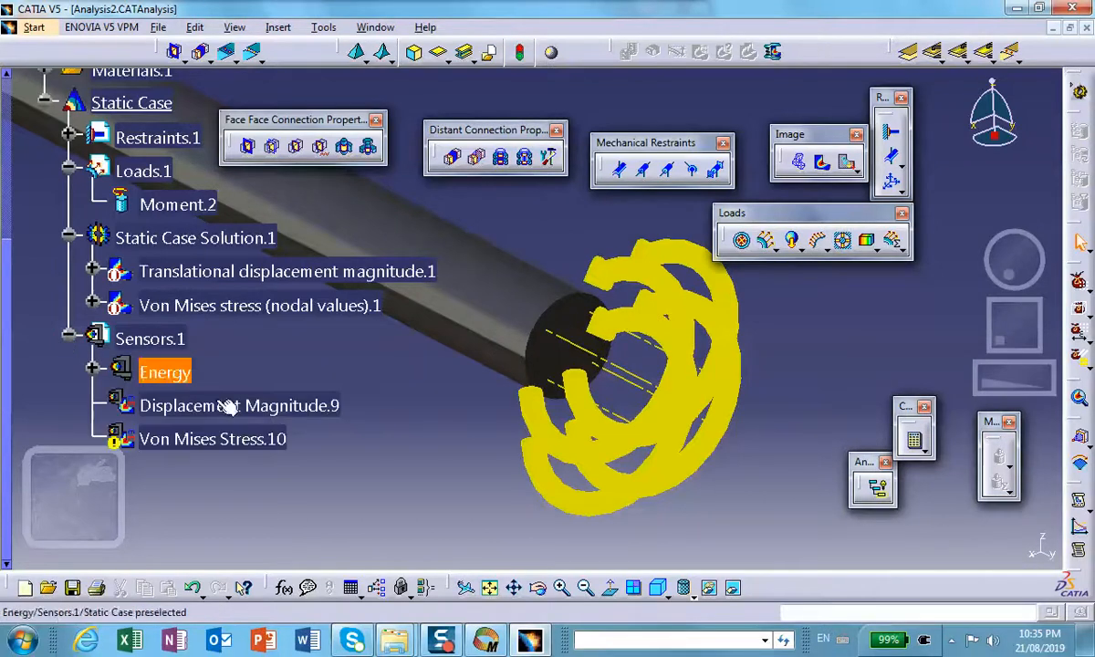
middle_click(285, 474)
scroll(285, 473, "down", 1)
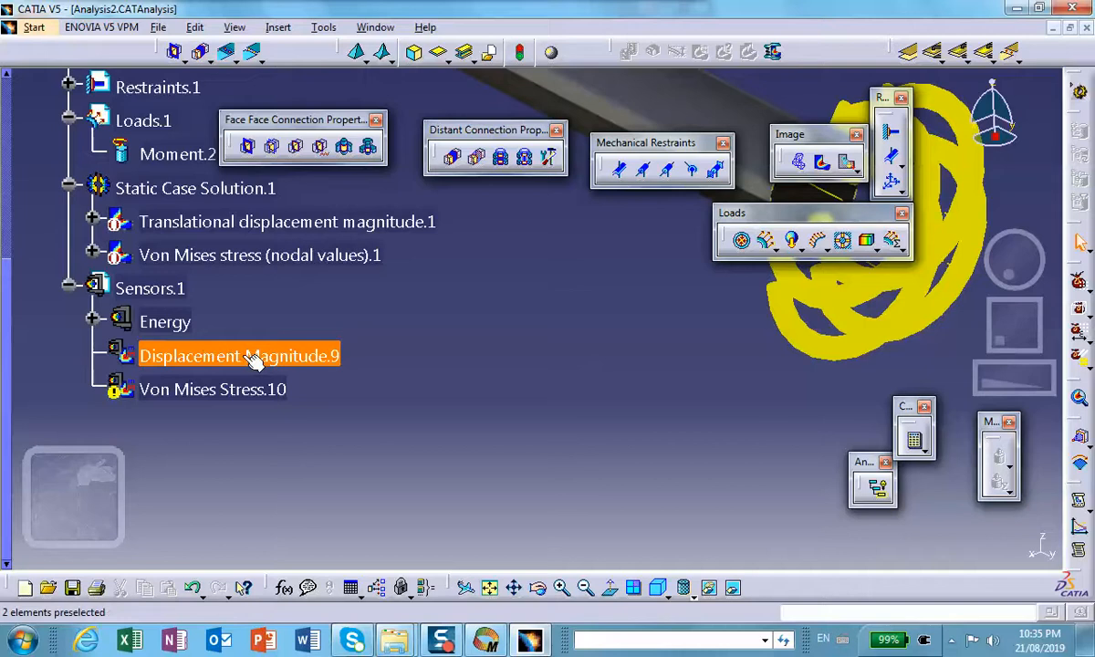
right_click(161, 355)
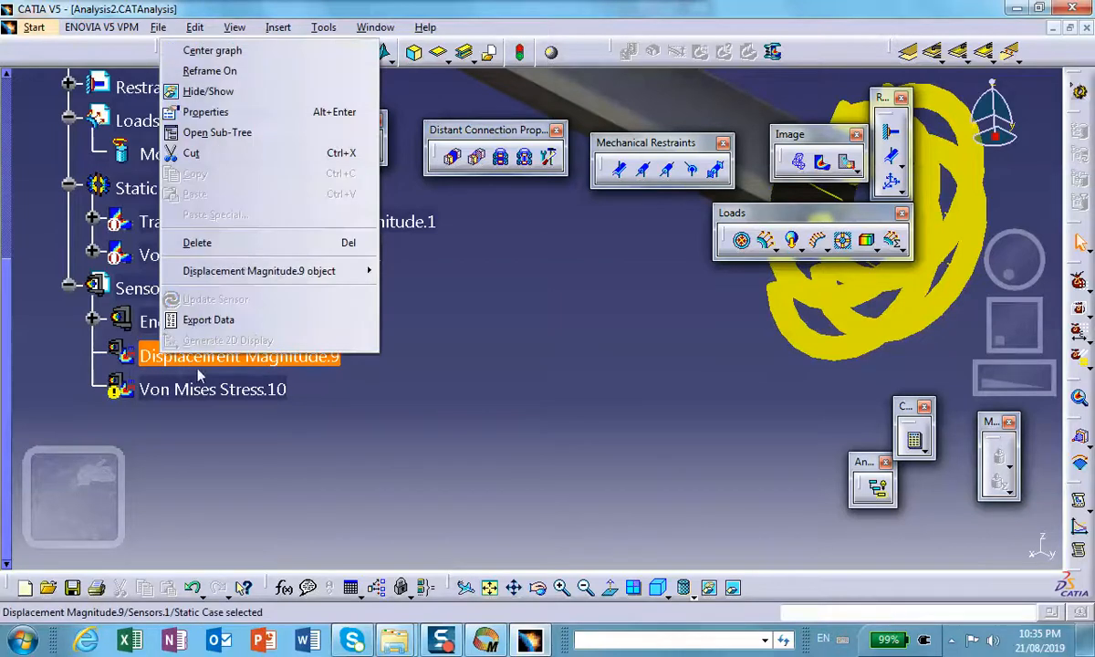
left_click(224, 243)
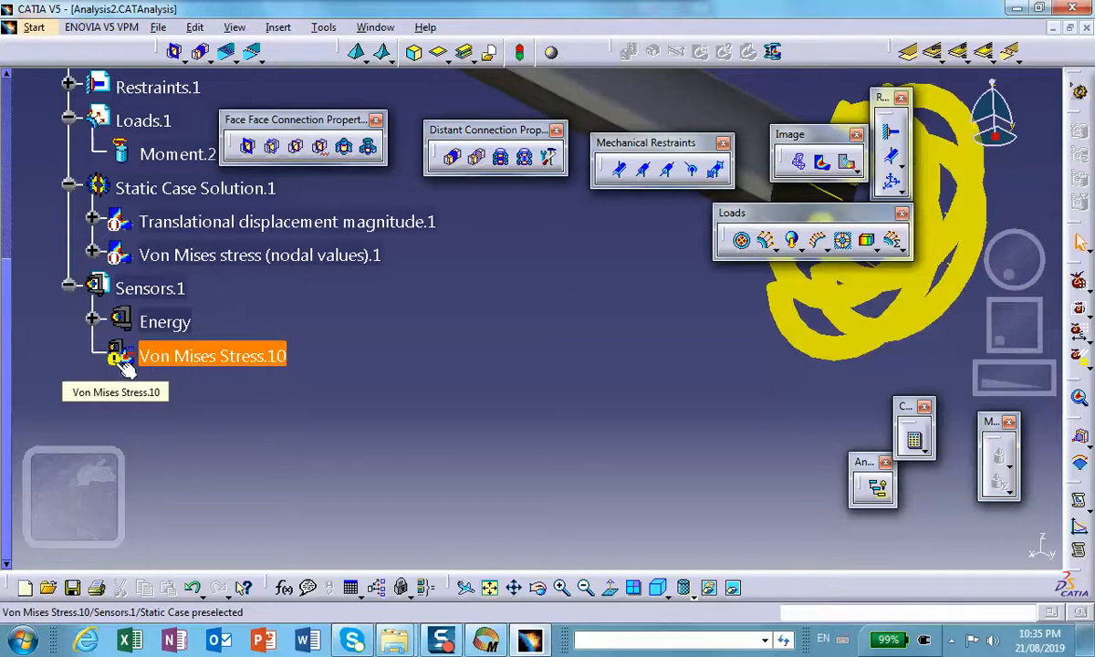
Step: Hide the moment symbol and assign the circular edge of the shaft's end face as the Von Mises Stress sensor's support
double_click(217, 356)
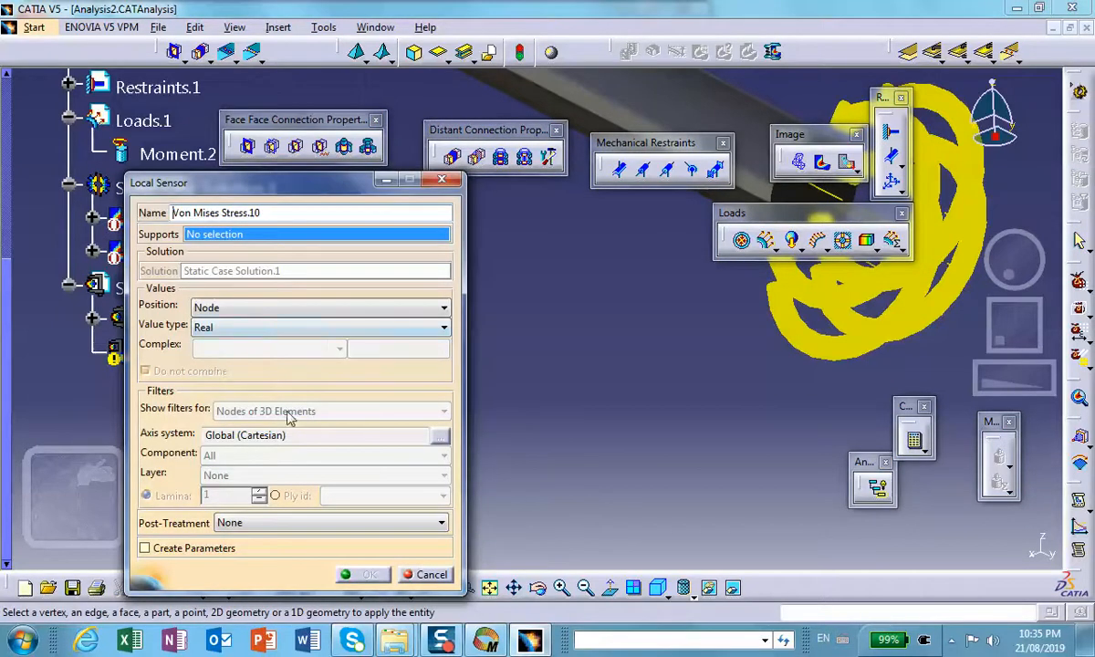
left_click_drag(285, 183, 341, 172)
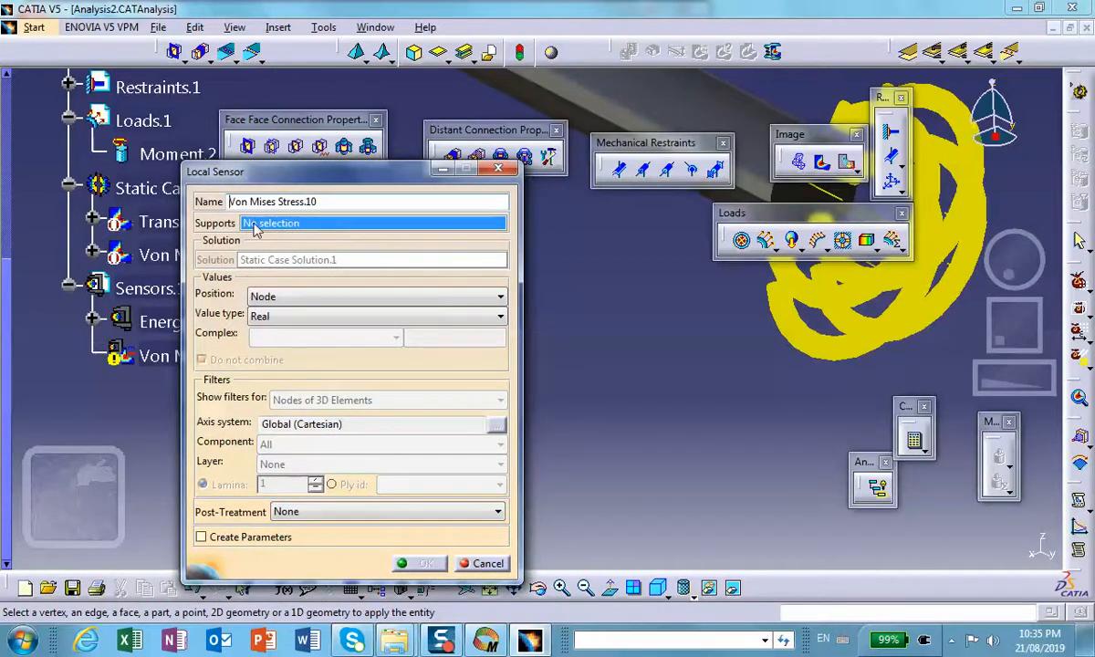
middle_click_drag(610, 343, 529, 456)
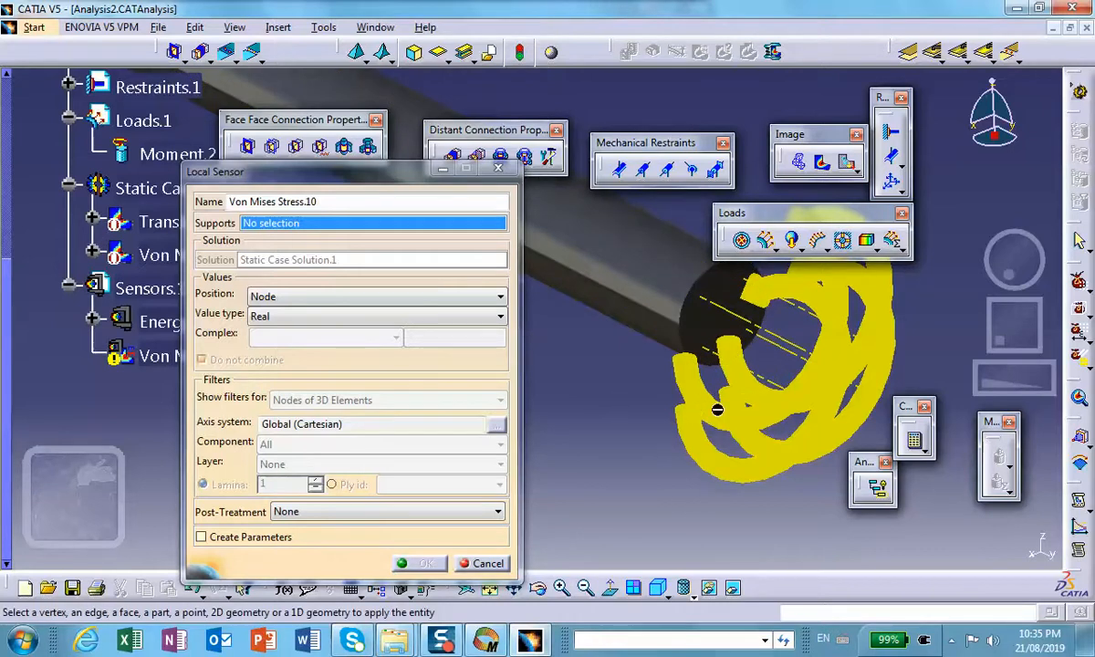
right_click(760, 411)
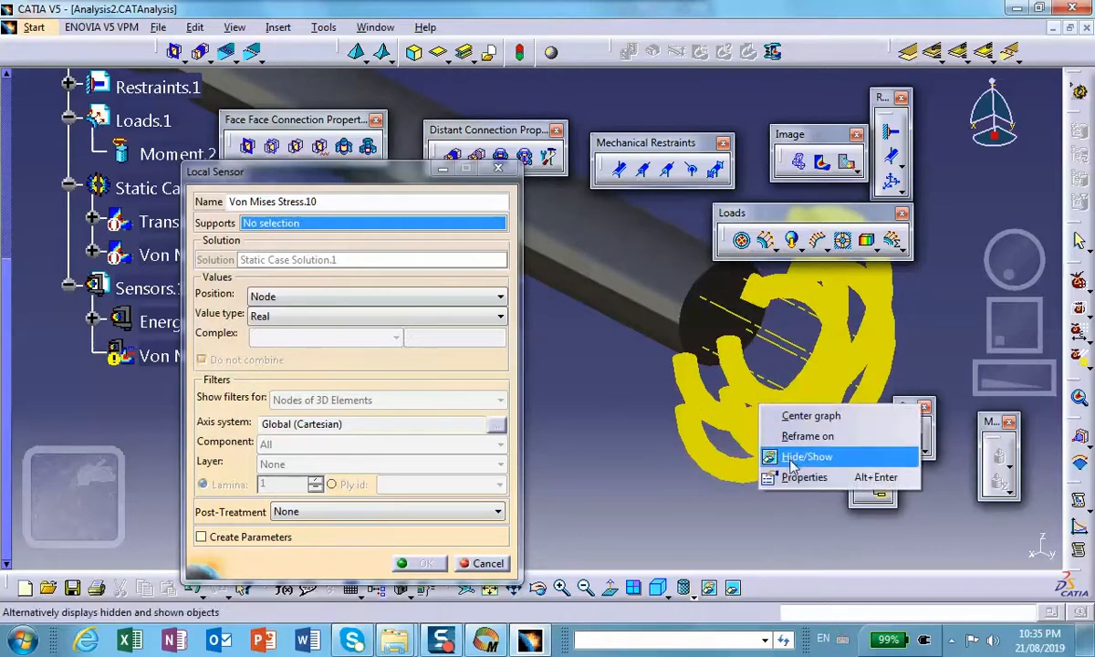
left_click(792, 461)
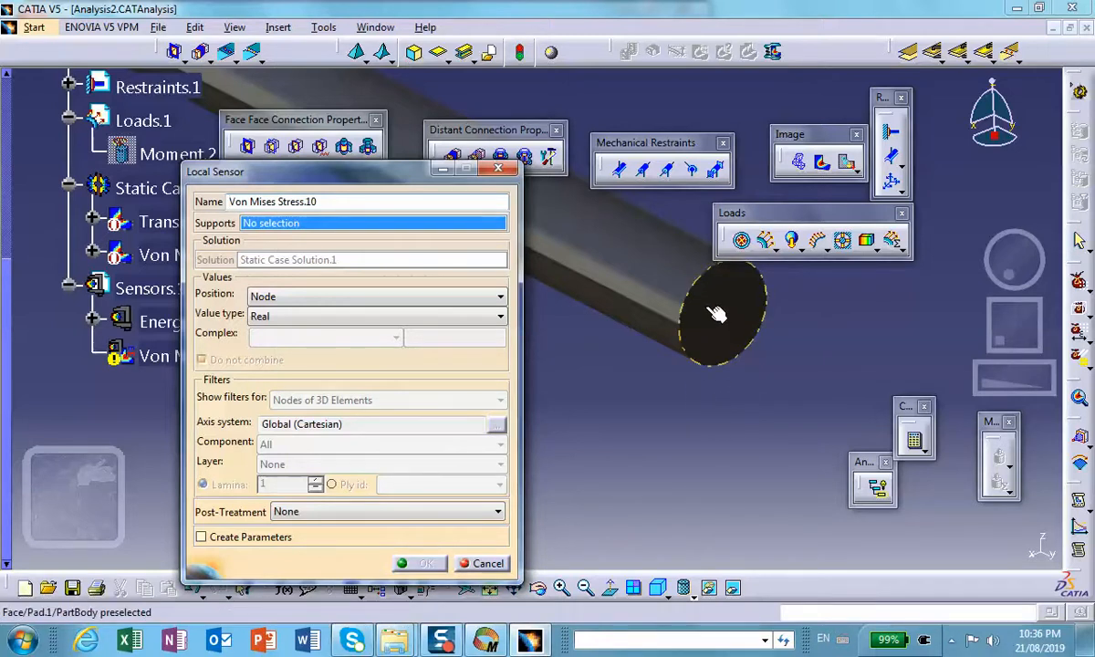
left_click(741, 365)
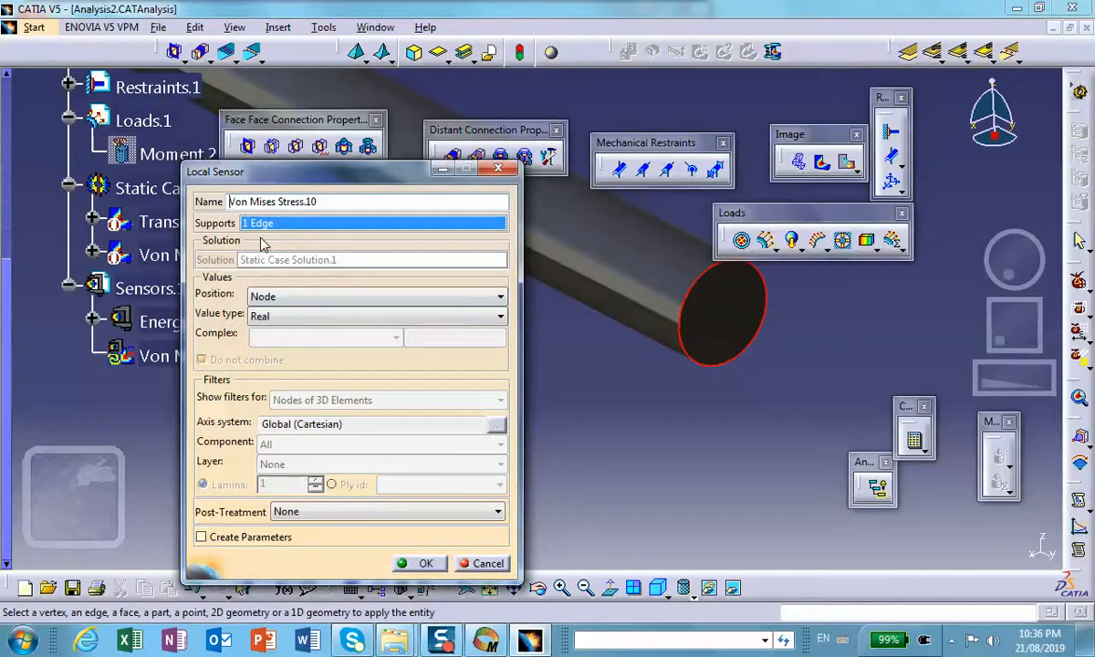
left_click_drag(319, 188, 344, 134)
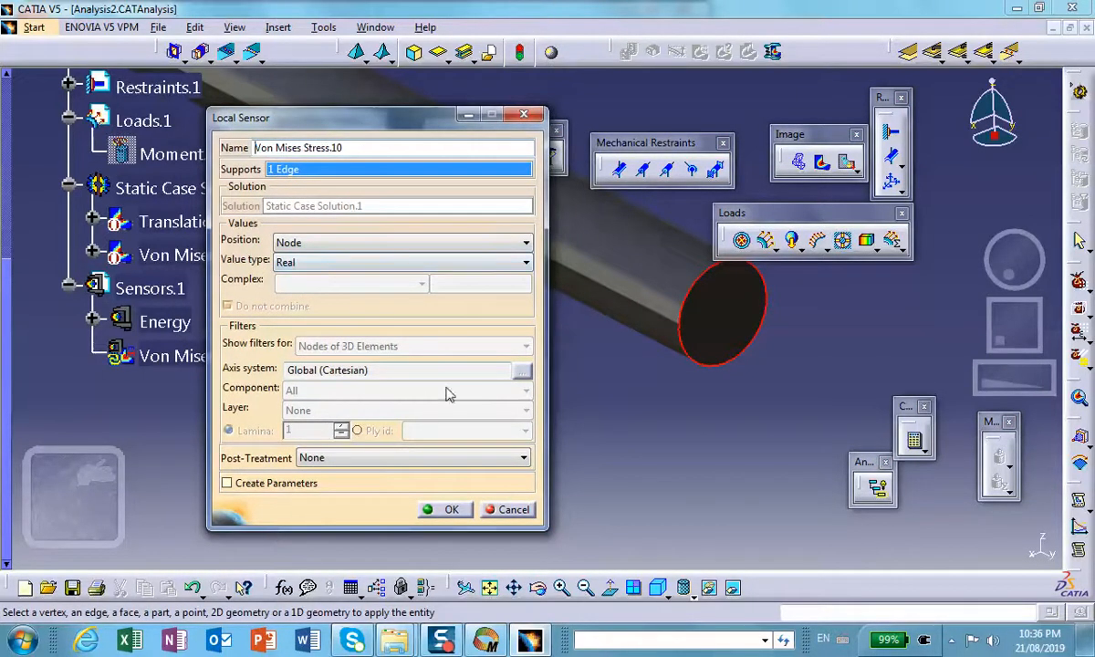
left_click(449, 511)
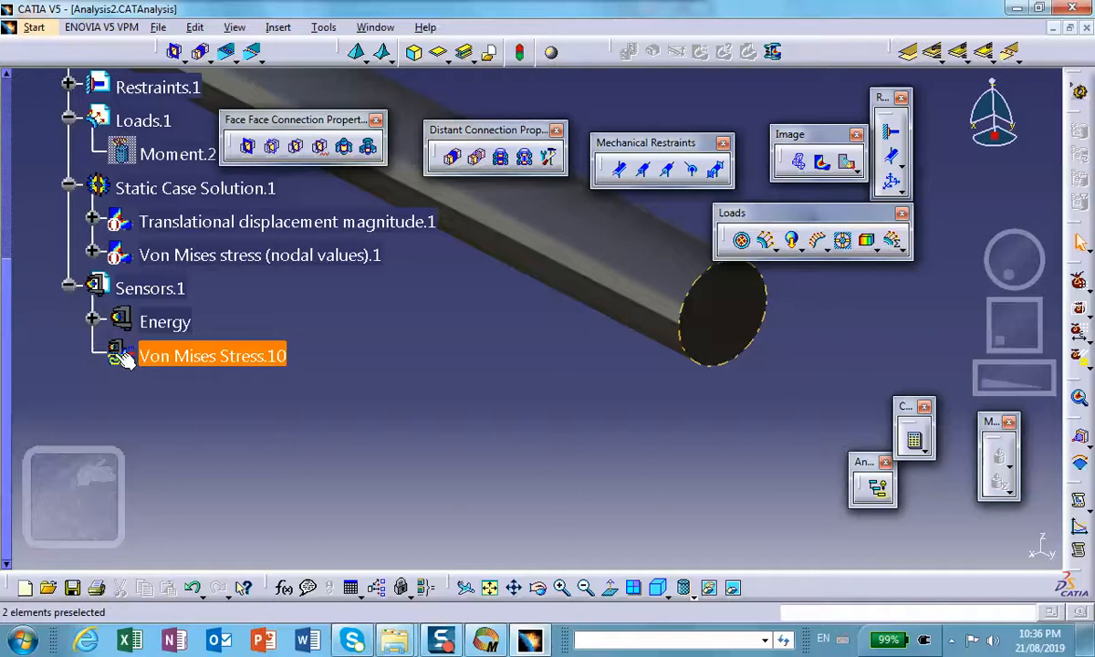
Step: Update the Von Mises Stress sensor, accepting the recalculation of its outdated input parameters
right_click(200, 355)
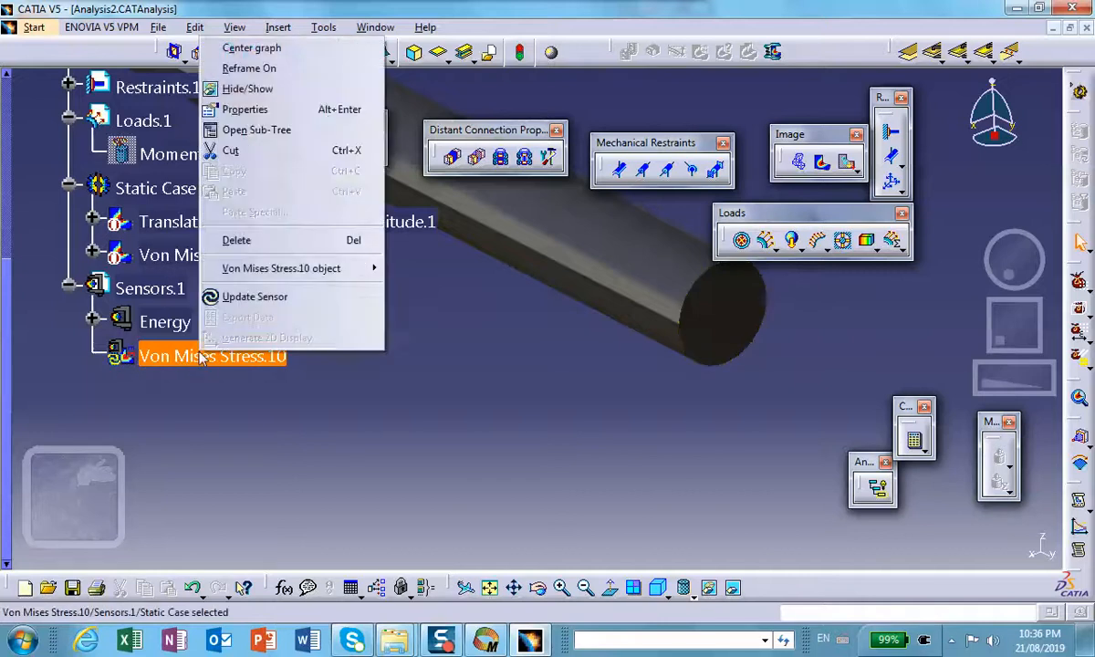
left_click(253, 298)
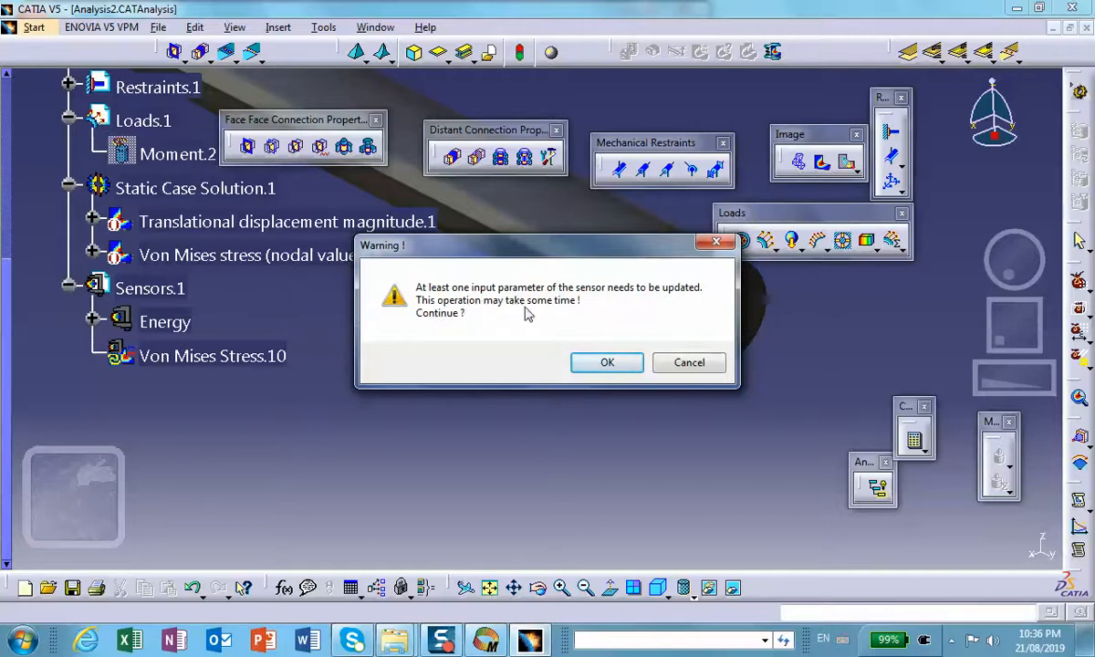
left_click(604, 364)
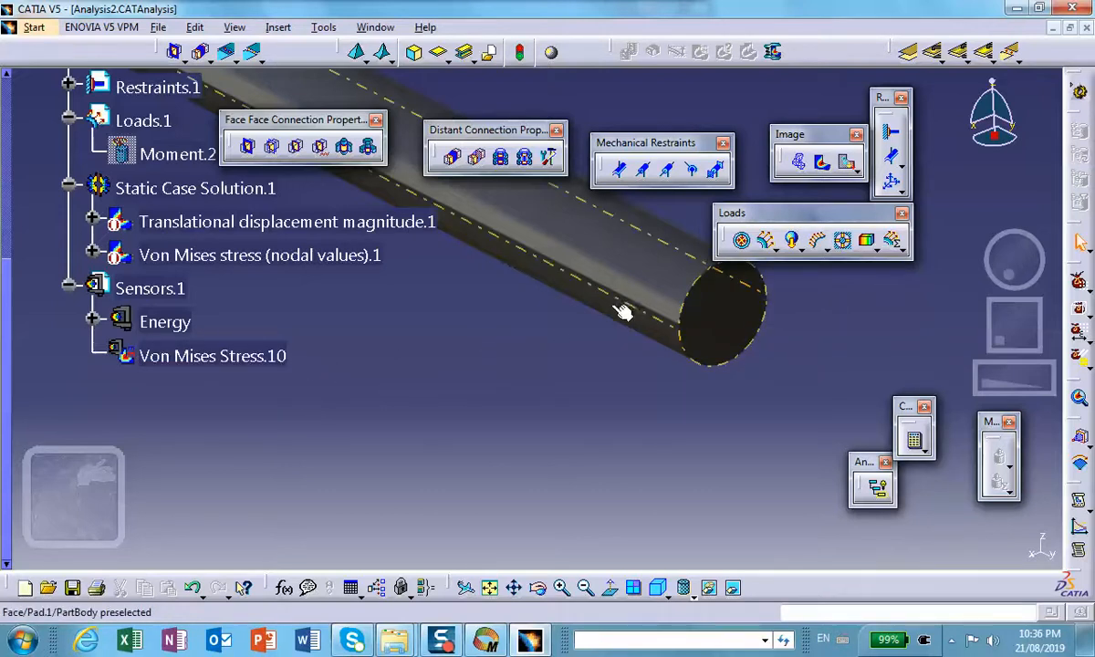
Step: Export the Von Mises Stress sensor's data to the Desktop as a Microsoft Excel worksheet named ExportDataFile_vm_on_circular_edge
right_click(259, 358)
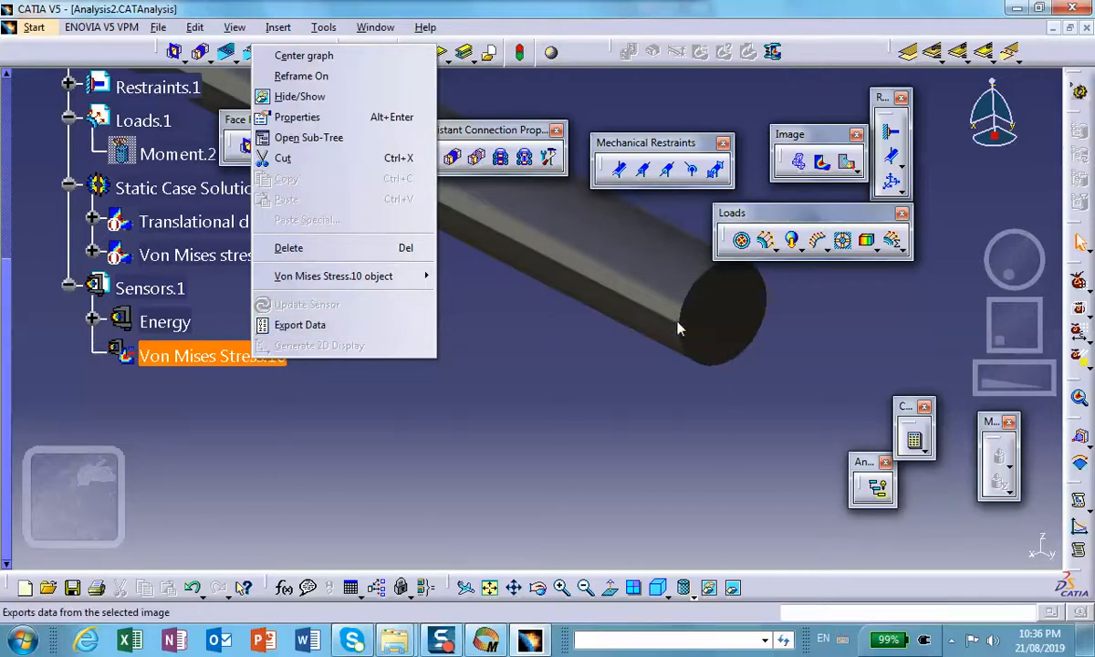
left_click(300, 327)
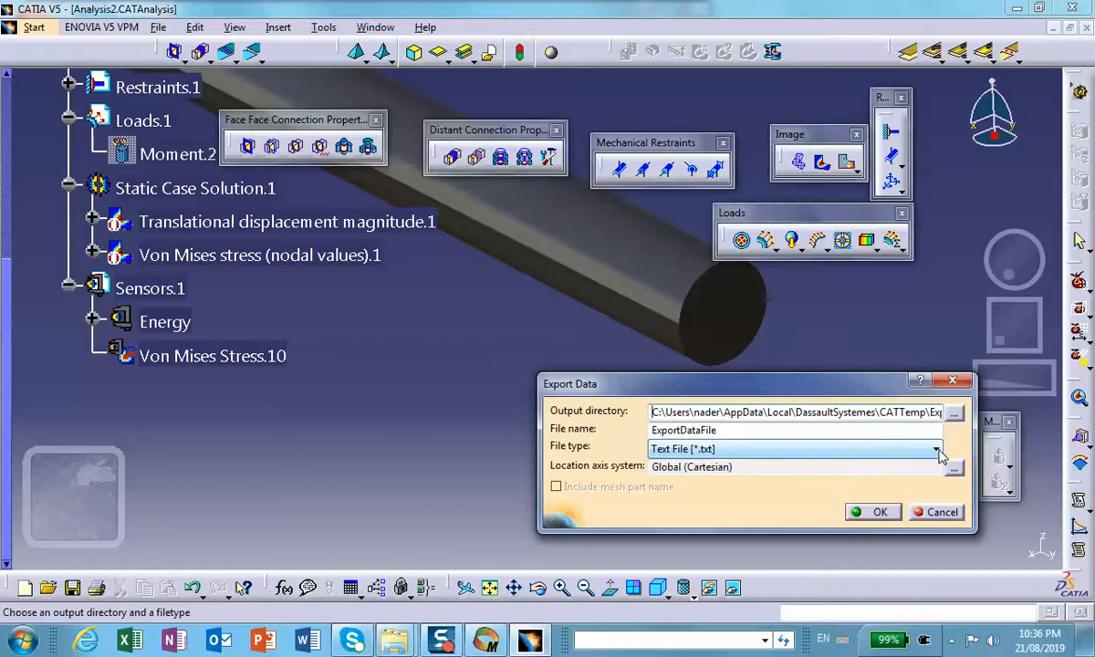
left_click(936, 449)
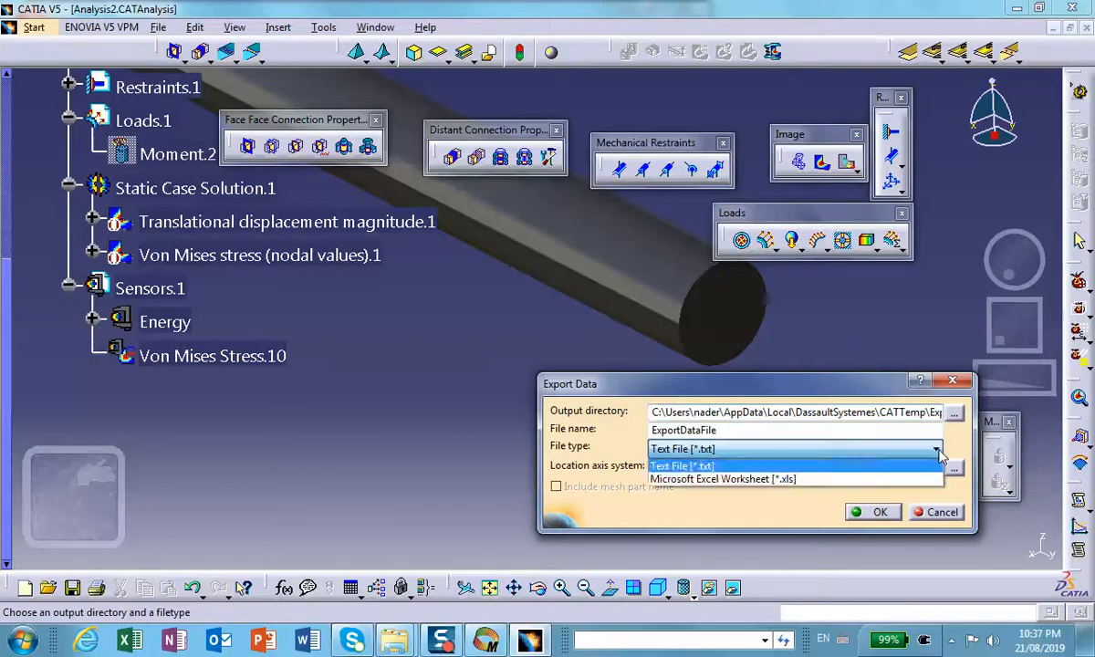
left_click(874, 480)
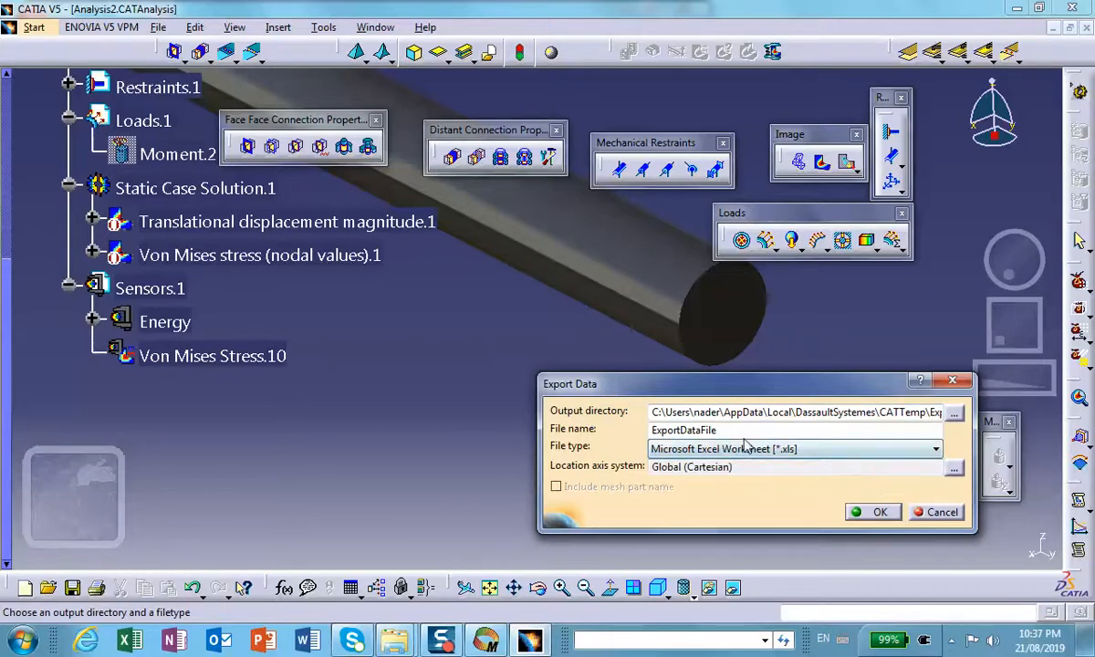
left_click(954, 416)
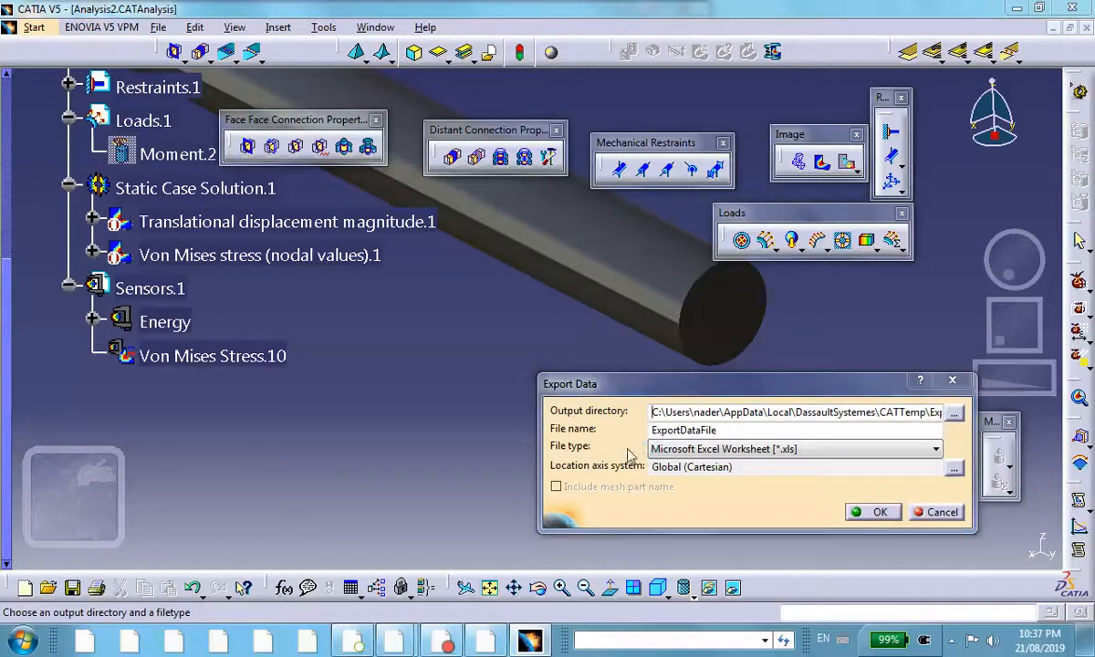
left_click(467, 259)
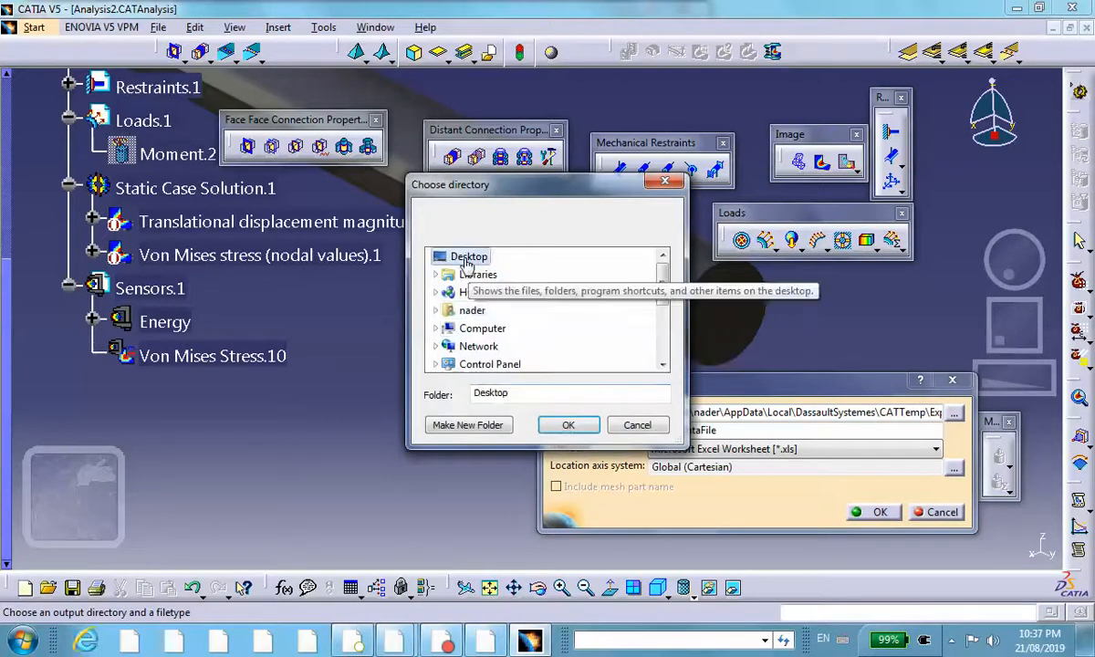
left_click(568, 426)
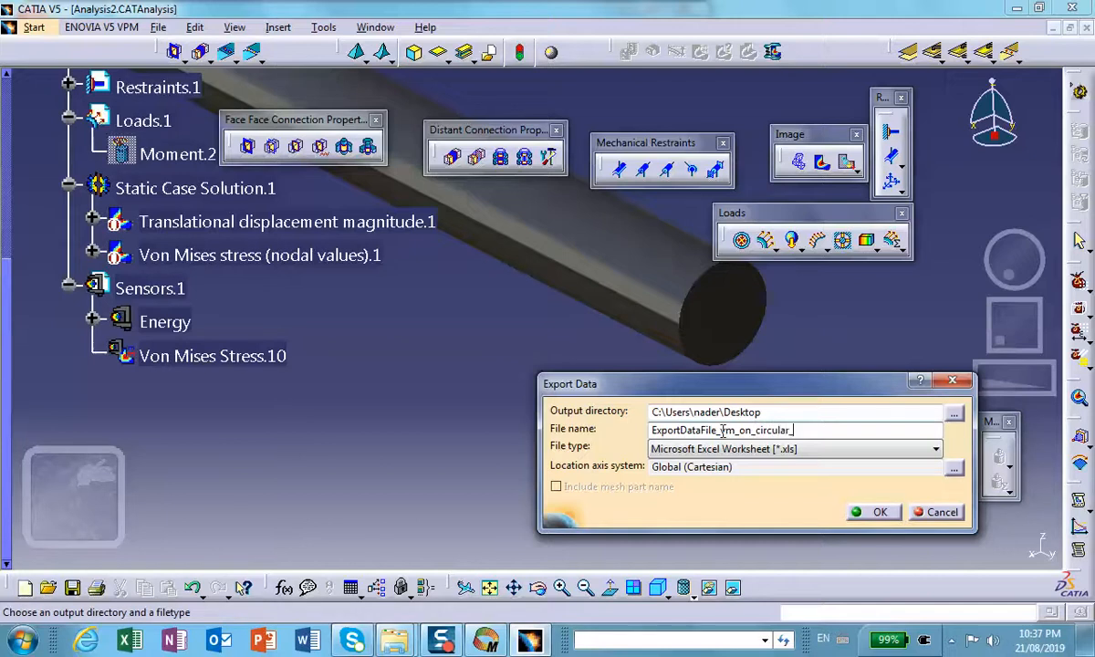
type("edge")
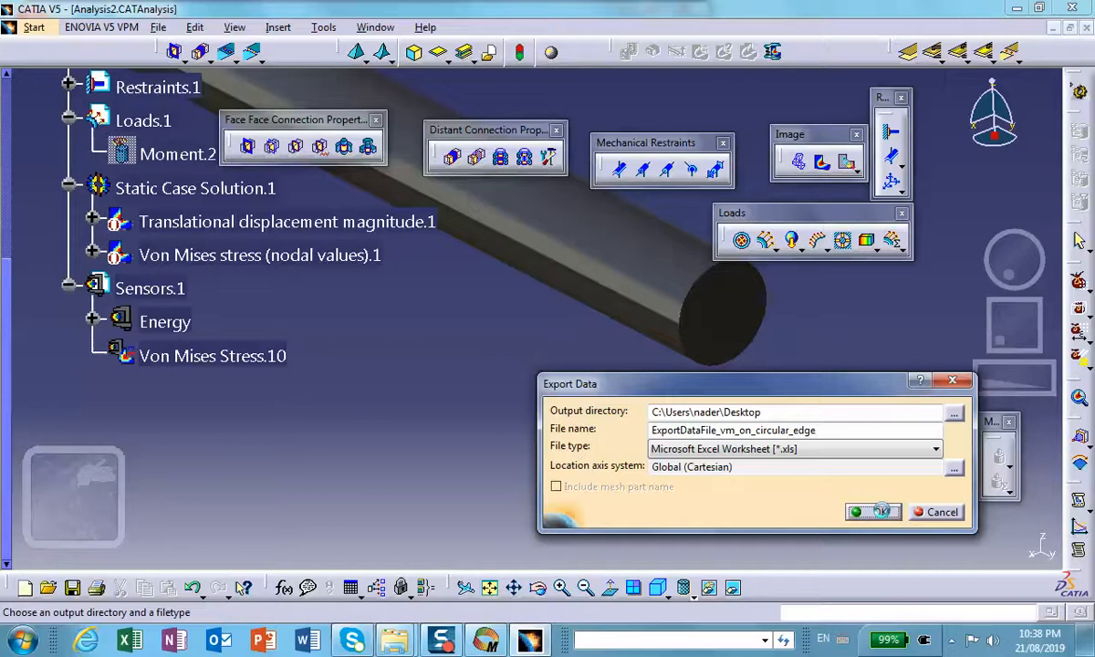
left_click(882, 511)
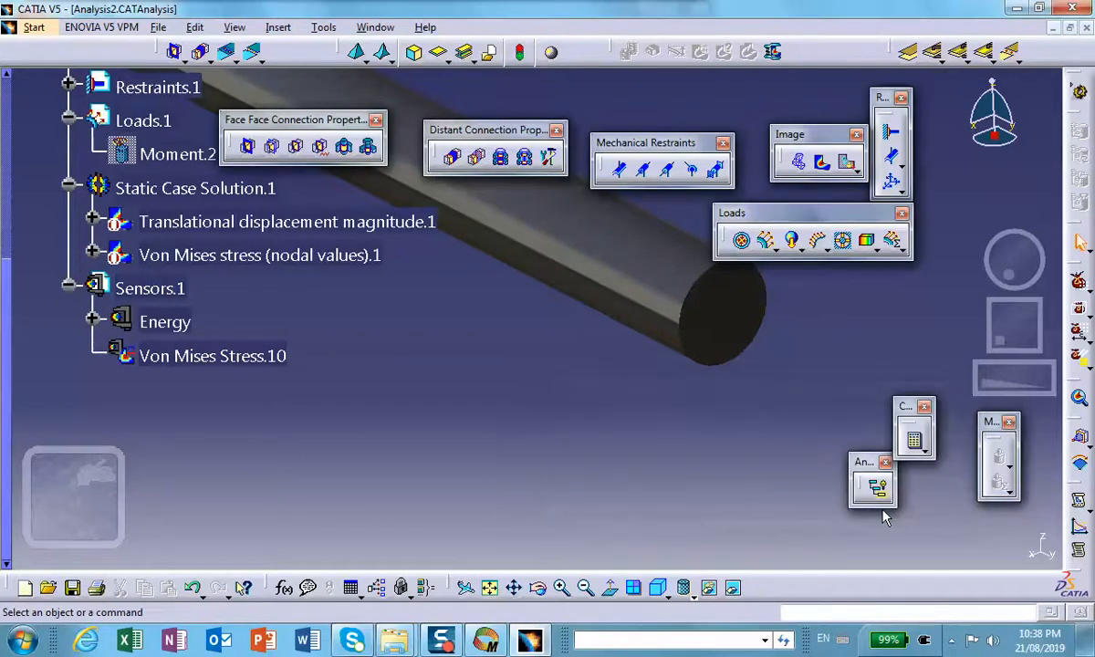
Step: Minimize the open windows, move the exported worksheet to a clear area of the desktop and open it in Excel
left_click(1017, 8)
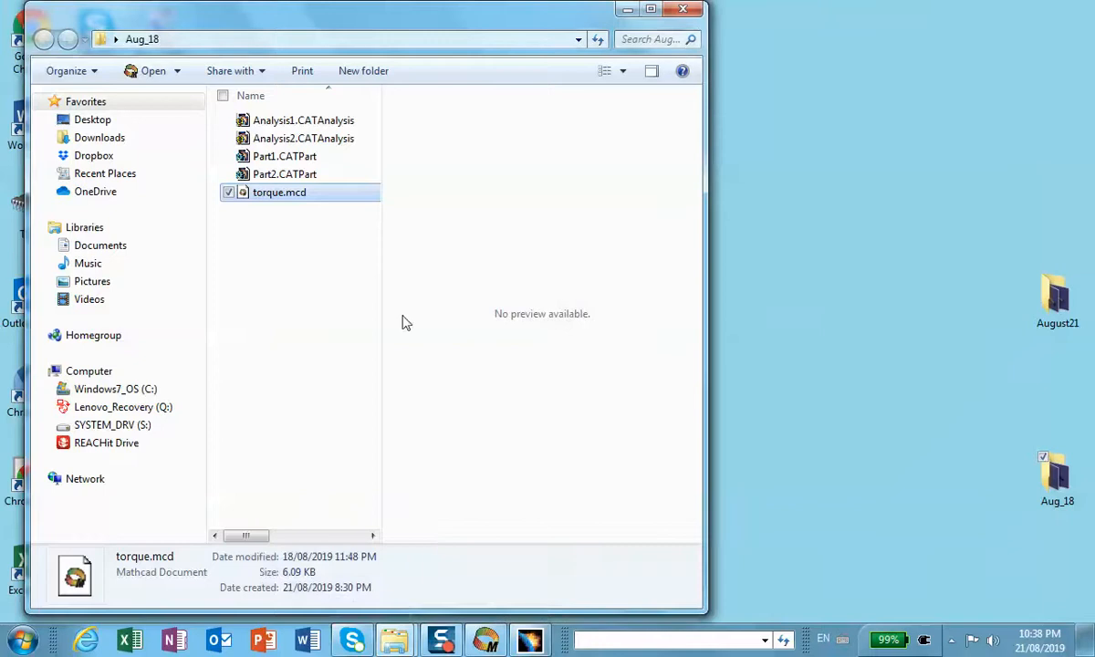
left_click(627, 10)
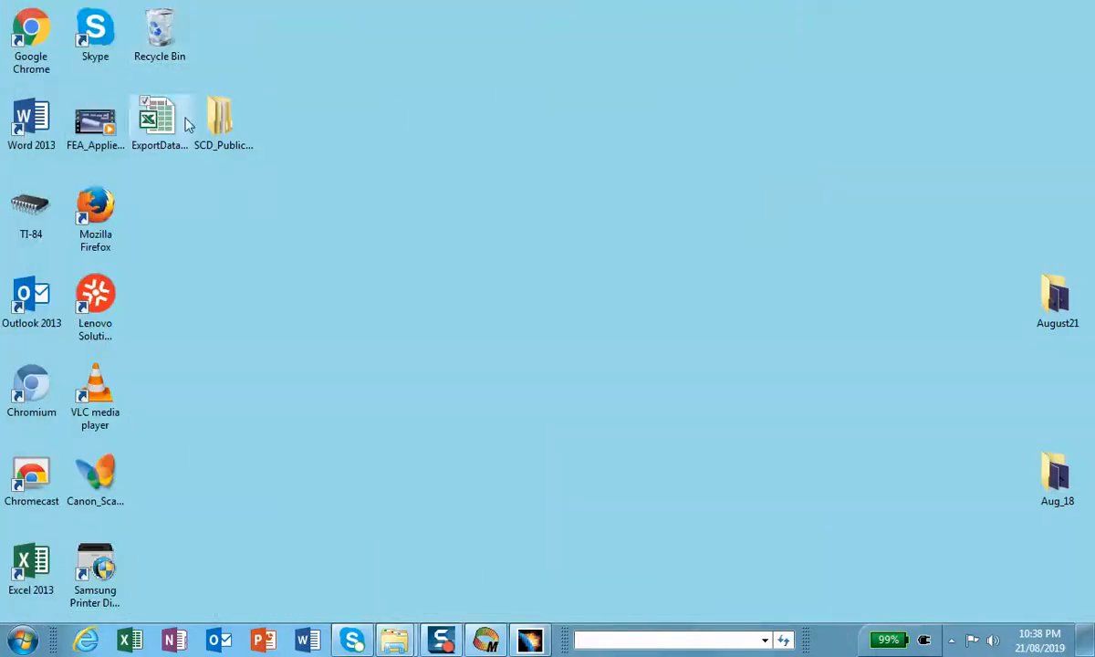
left_click_drag(187, 124, 521, 170)
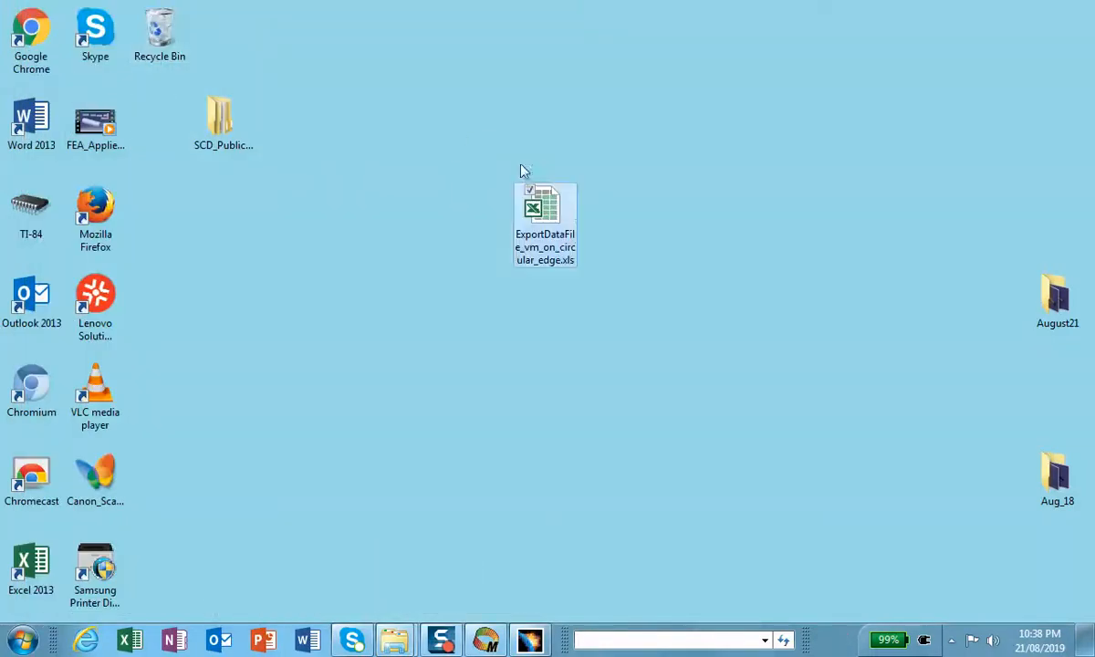
double_click(541, 209)
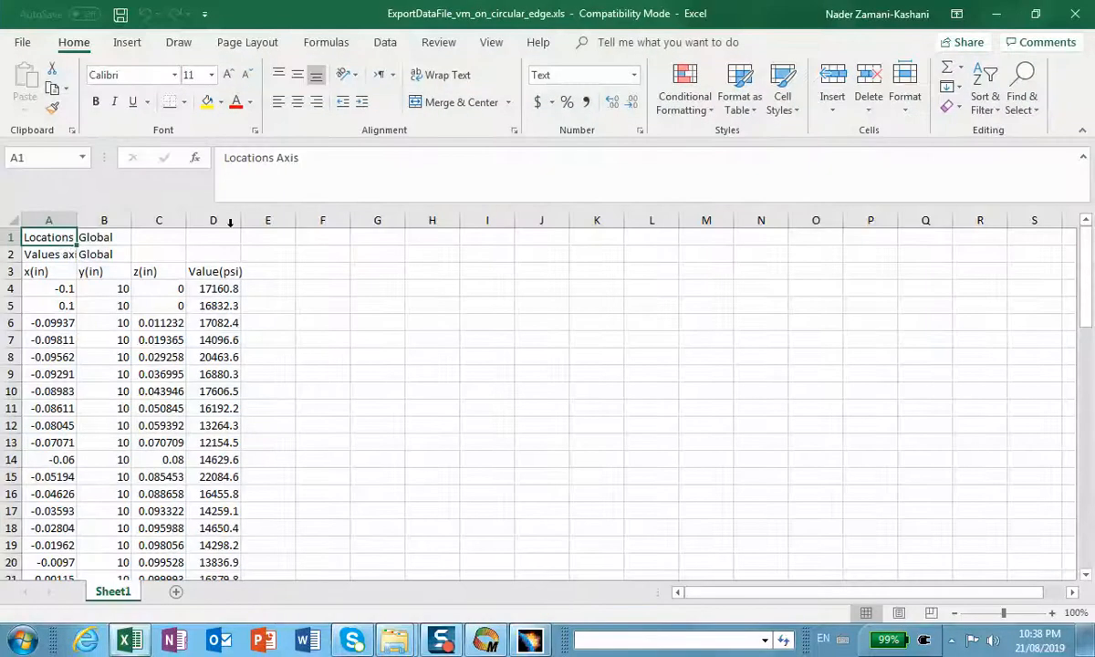
Step: Widen columns A to D and review the nodal Von Mises stresses along the circular edge
left_click_drag(77, 221, 365, 220)
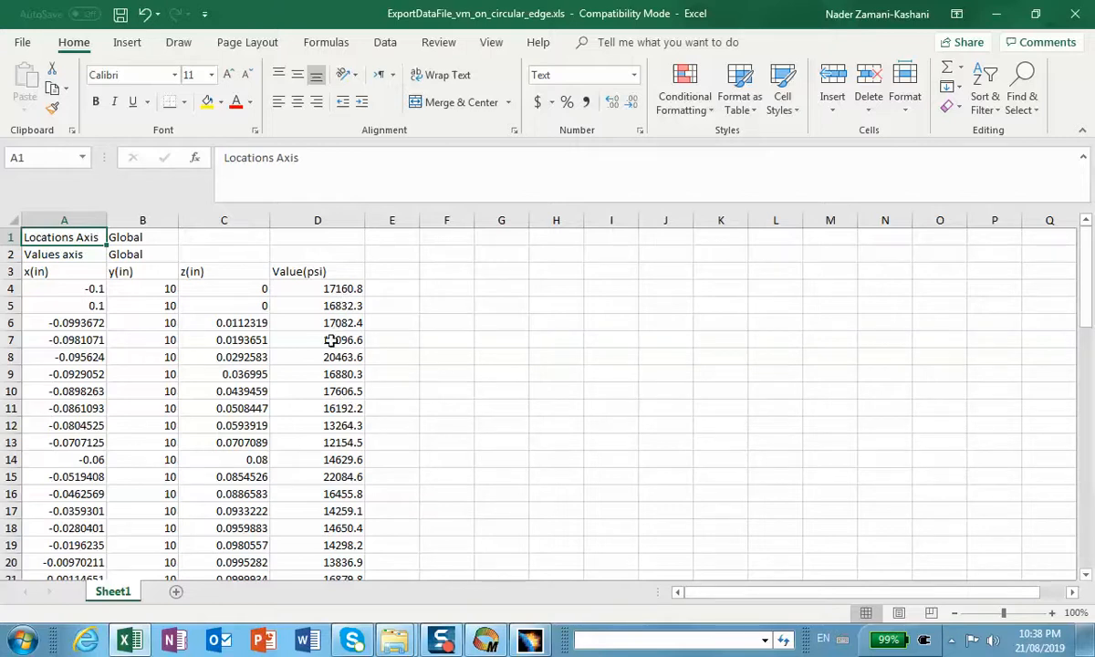
scroll(322, 438, "down", 7)
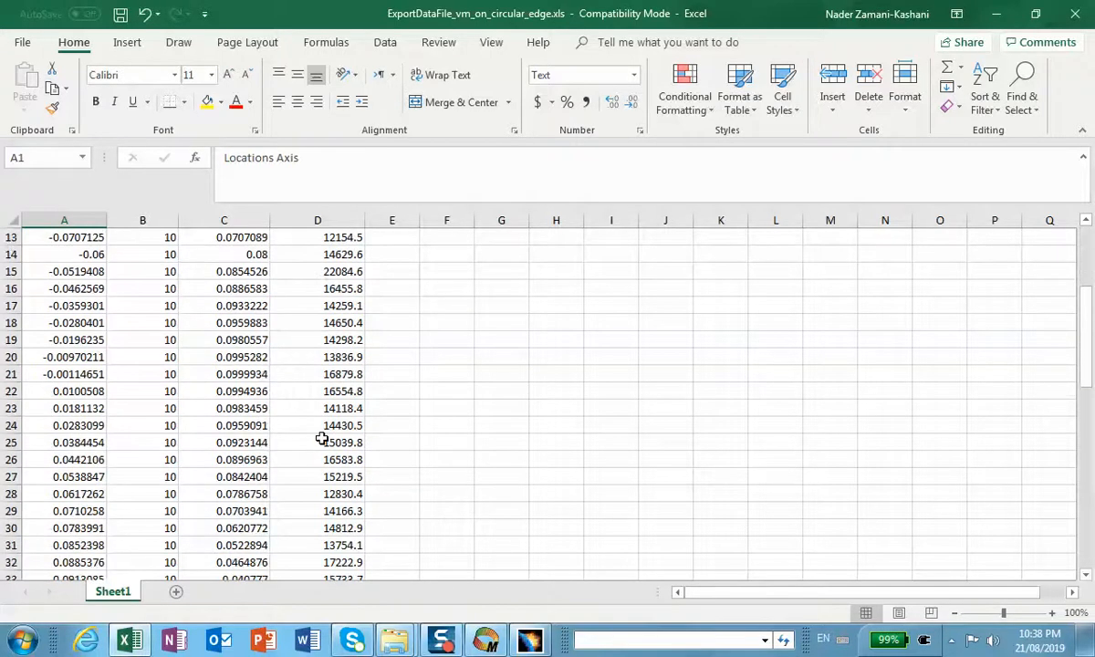
scroll(329, 431, "down", 2)
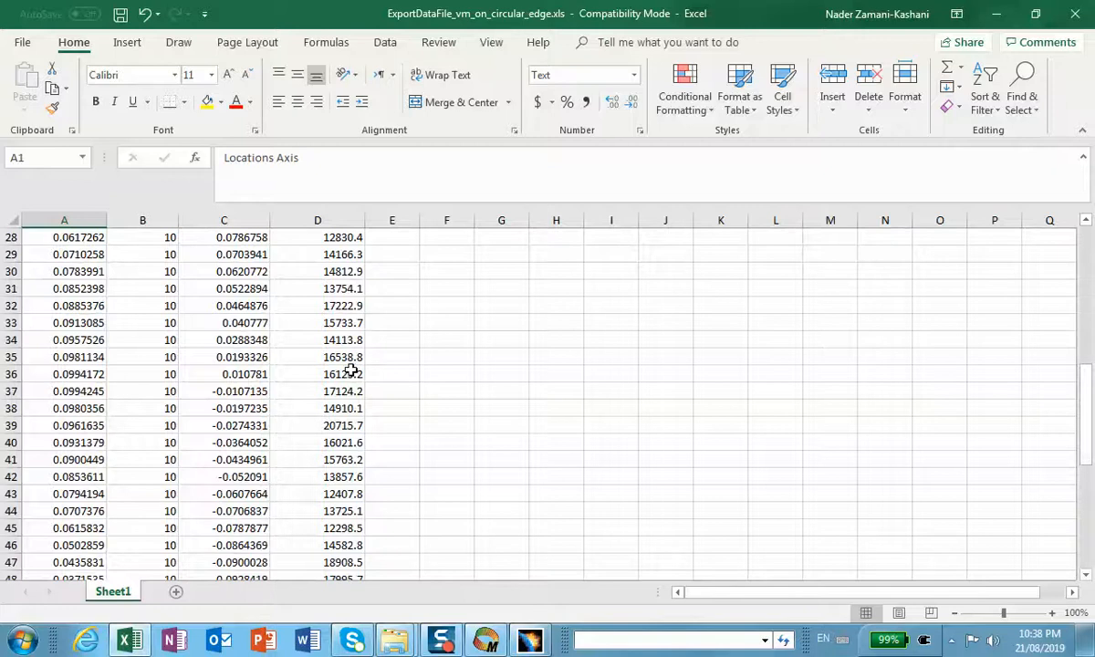
scroll(350, 371, "up", 8)
scroll(350, 372, "down", 8)
scroll(350, 370, "down", 8)
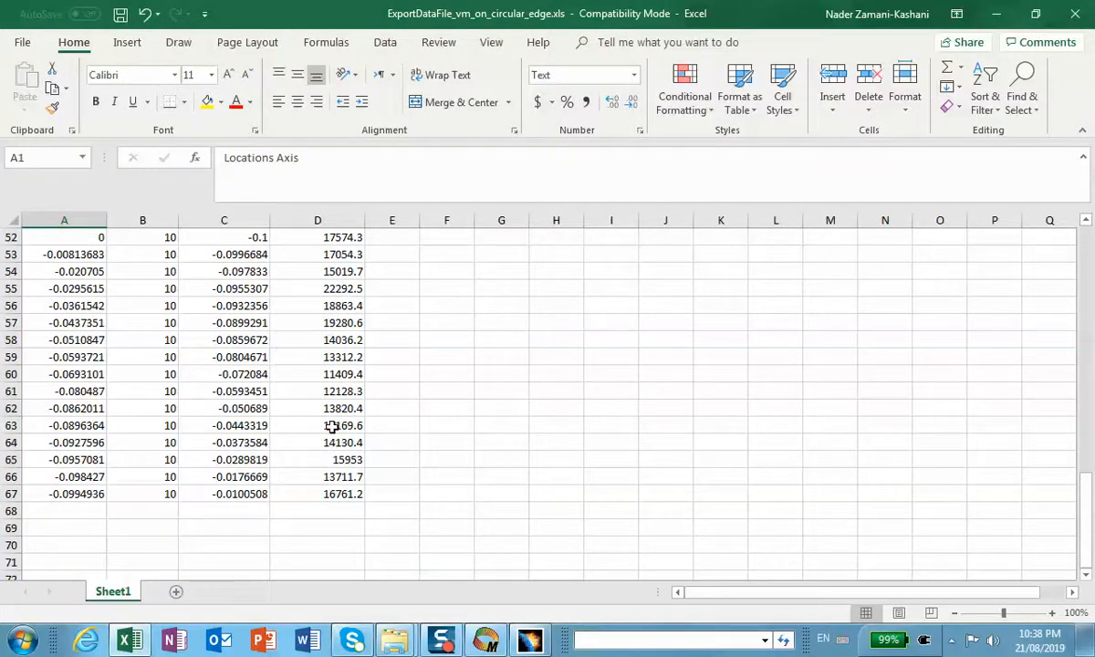
scroll(332, 427, "up", 17)
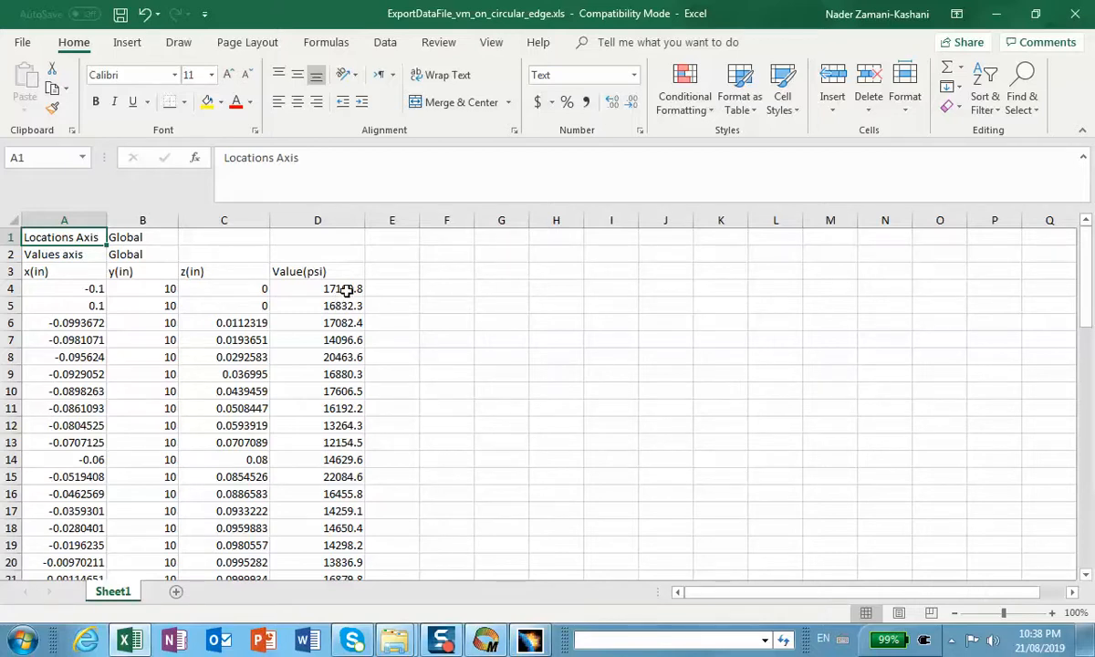
left_click(997, 13)
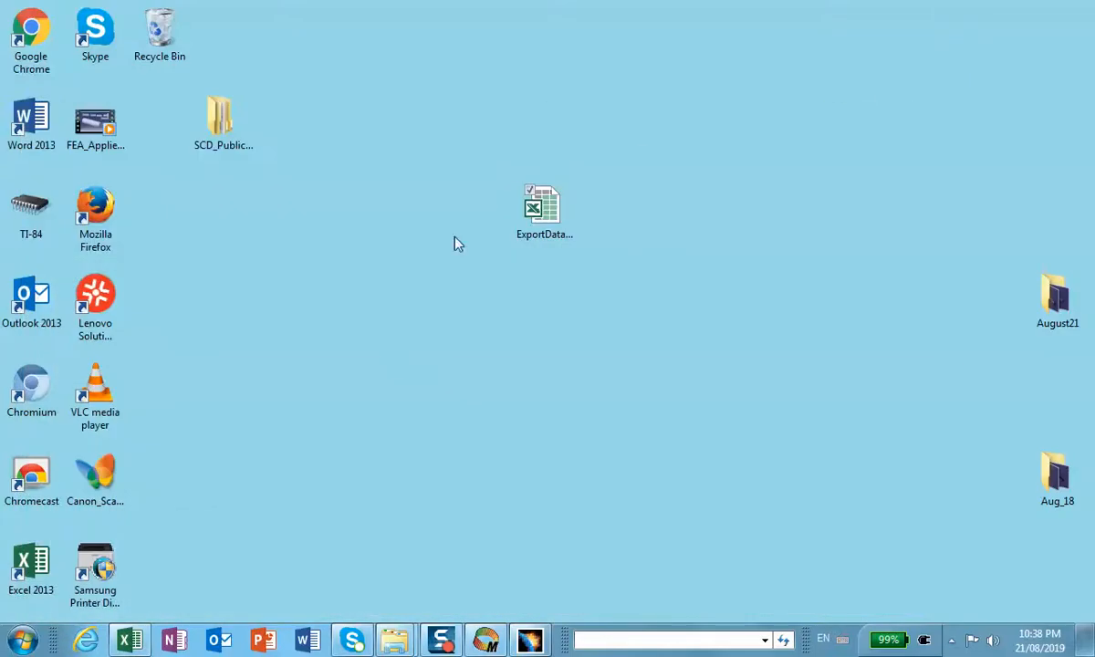
Step: Switch to the Mathcad torque worksheet and check the hand-calculated Von Mises stress against the exported values
left_click(486, 639)
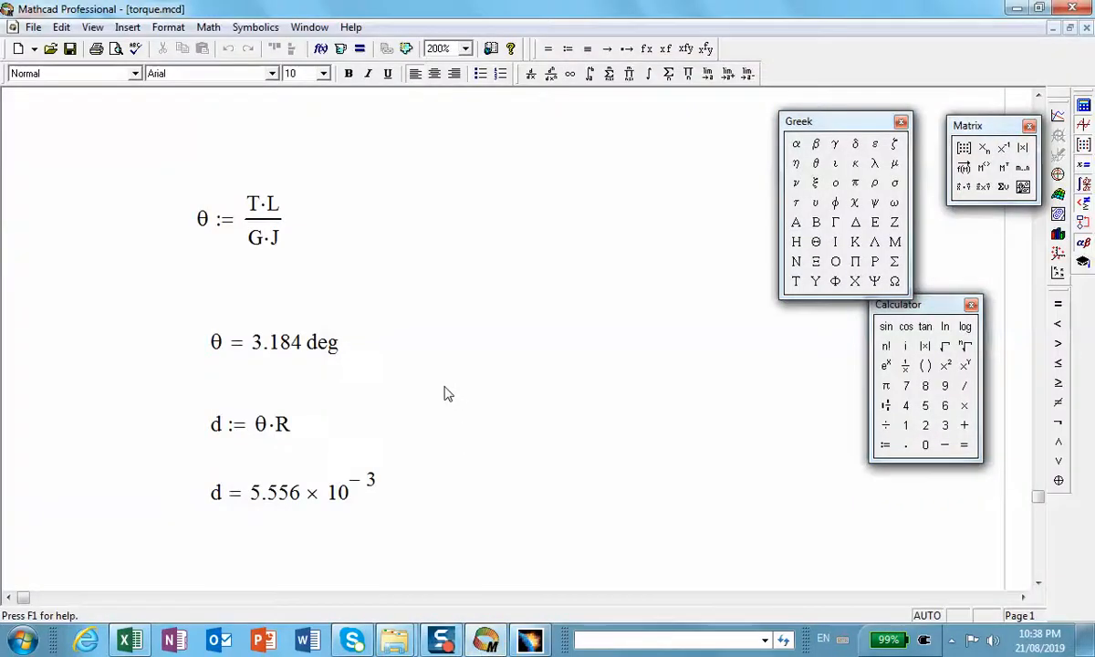
scroll(358, 413, "down", 2)
scroll(360, 391, "up", 8)
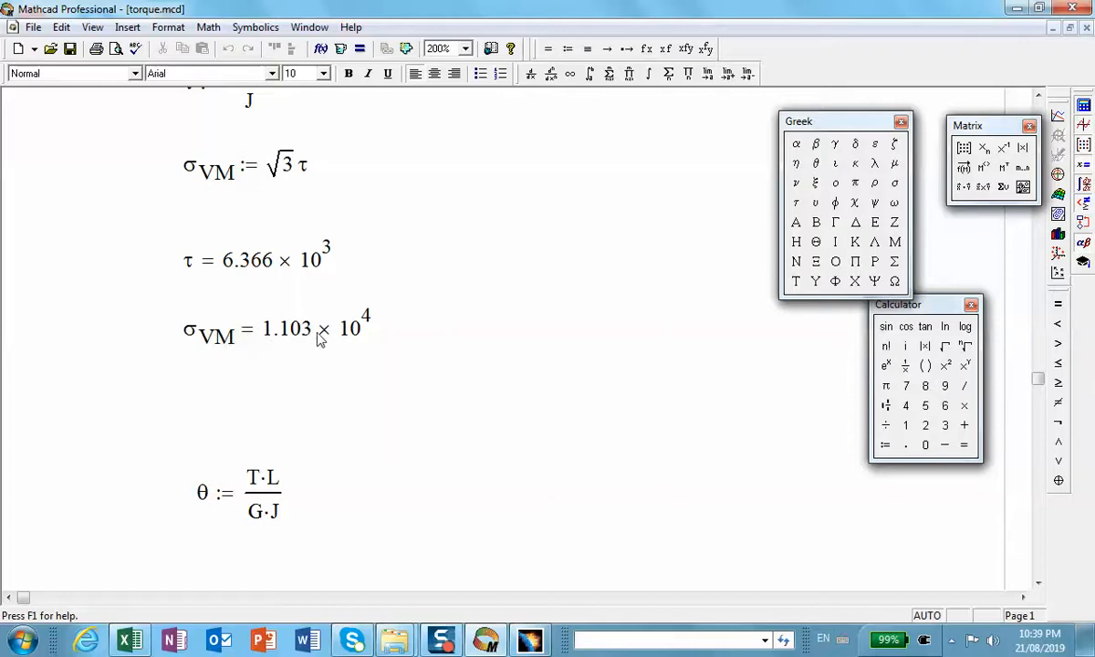
left_click(1016, 8)
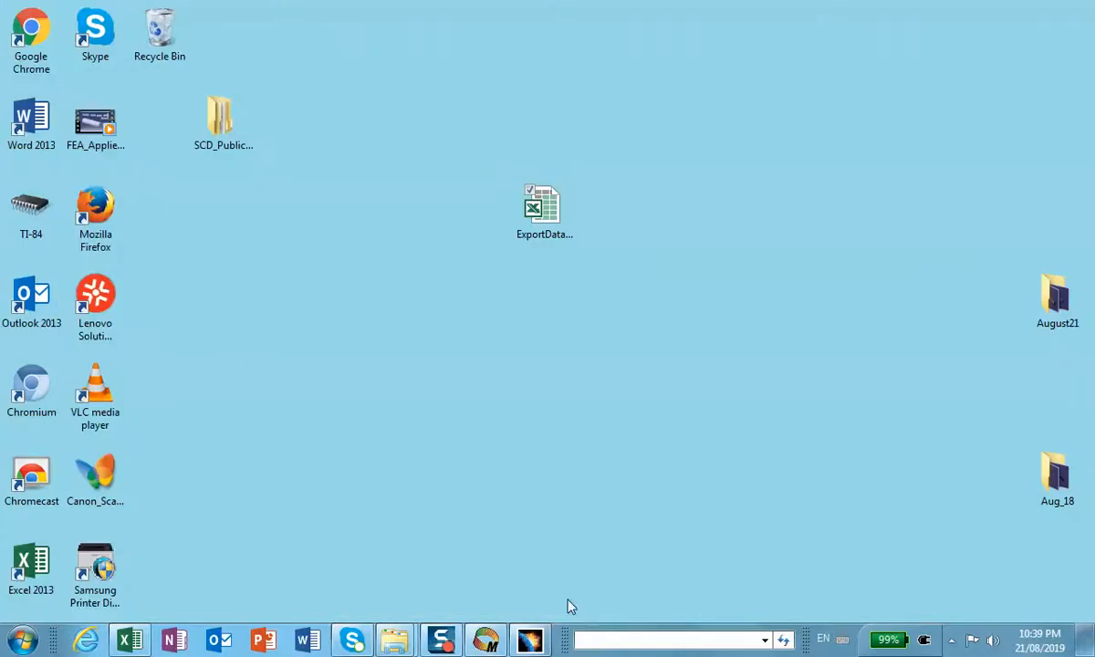
Step: Switch to CATIA, activate the Von Mises stress (nodal values) image and examine the stresses along the shaft's surface
left_click(530, 640)
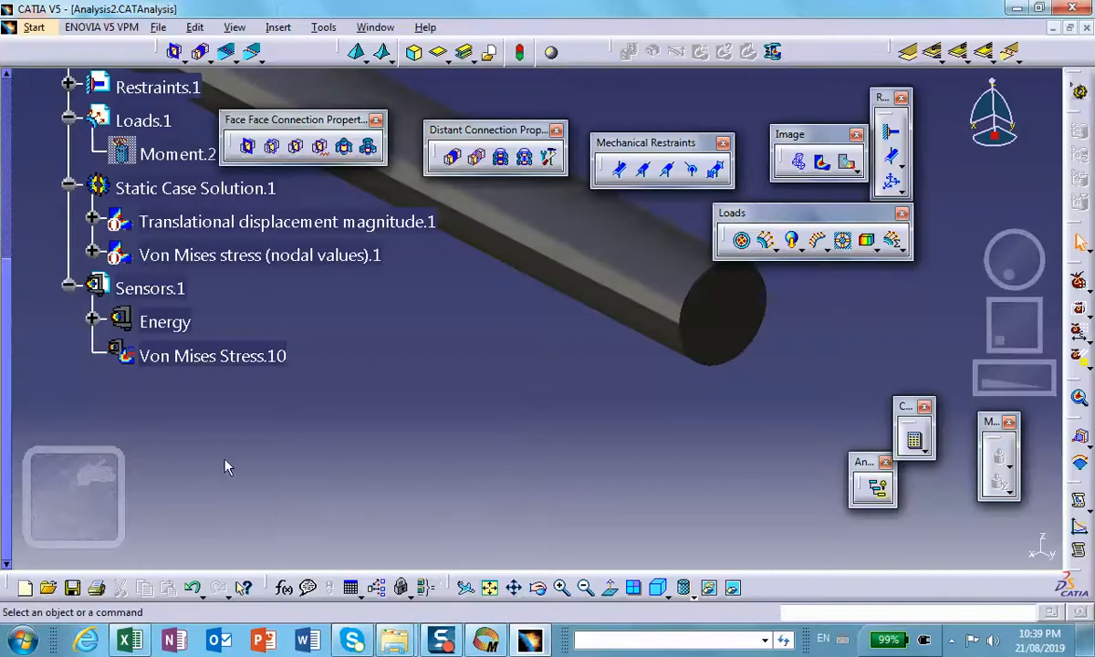
left_click(175, 358)
right_click(195, 360)
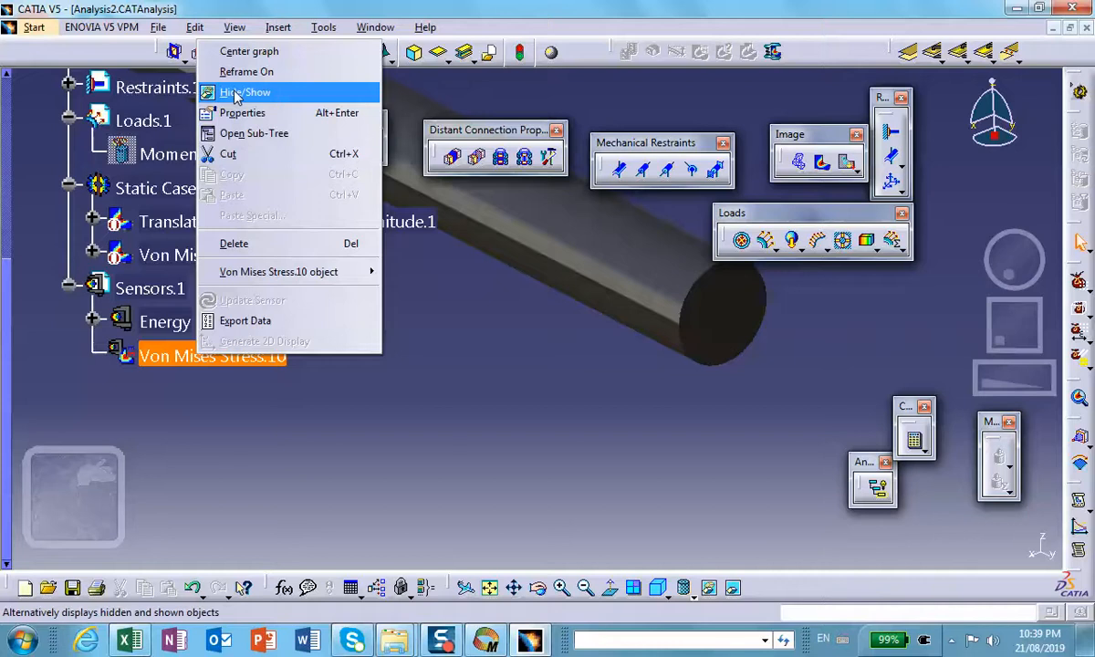
left_click(464, 452)
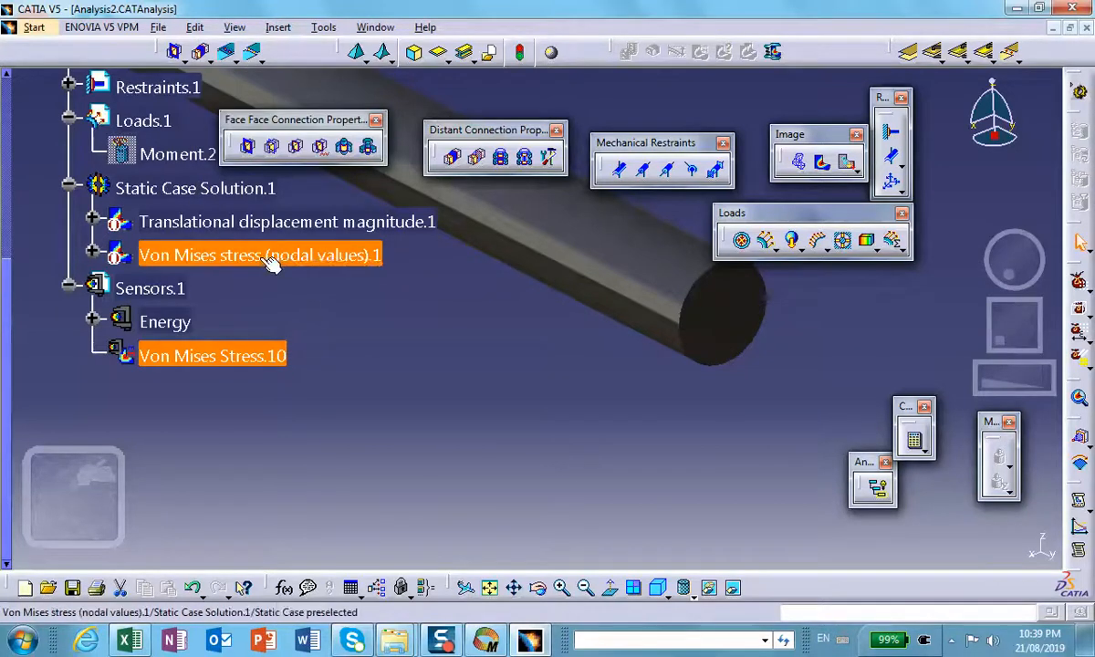
right_click(262, 262)
left_click(318, 519)
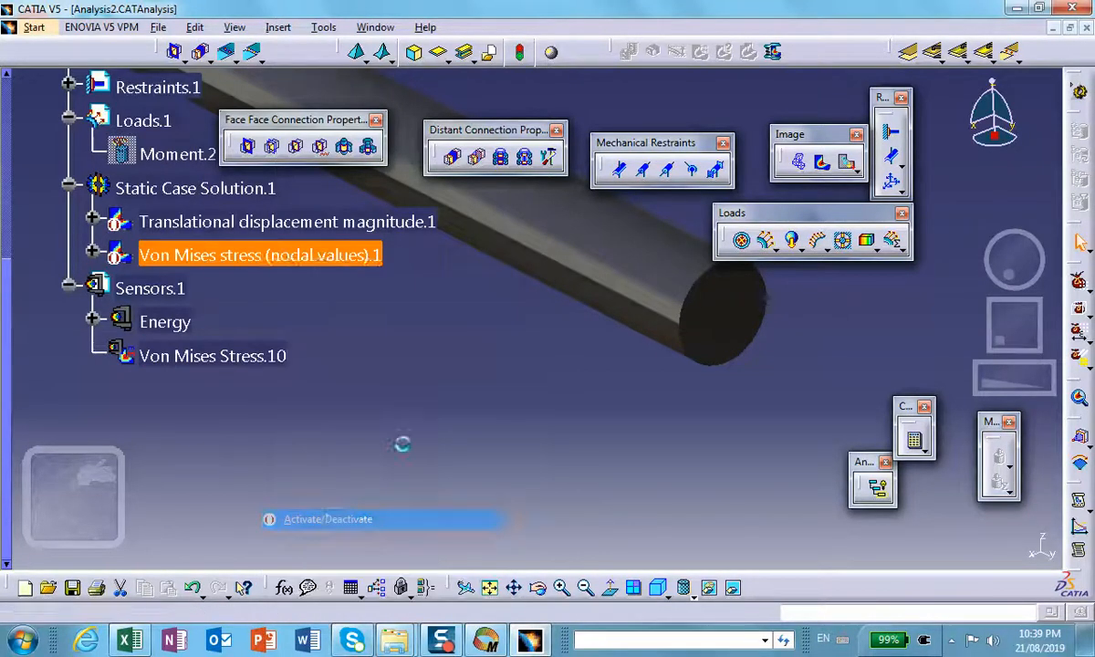
middle_click_drag(521, 409, 392, 504)
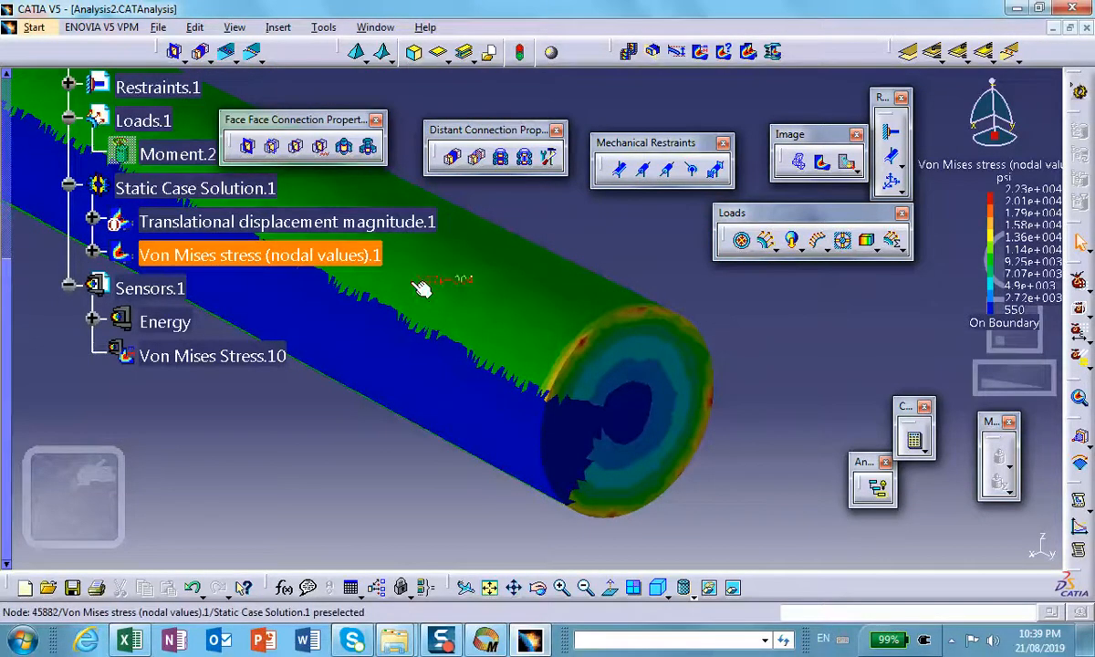
middle_click_drag(423, 282, 522, 340)
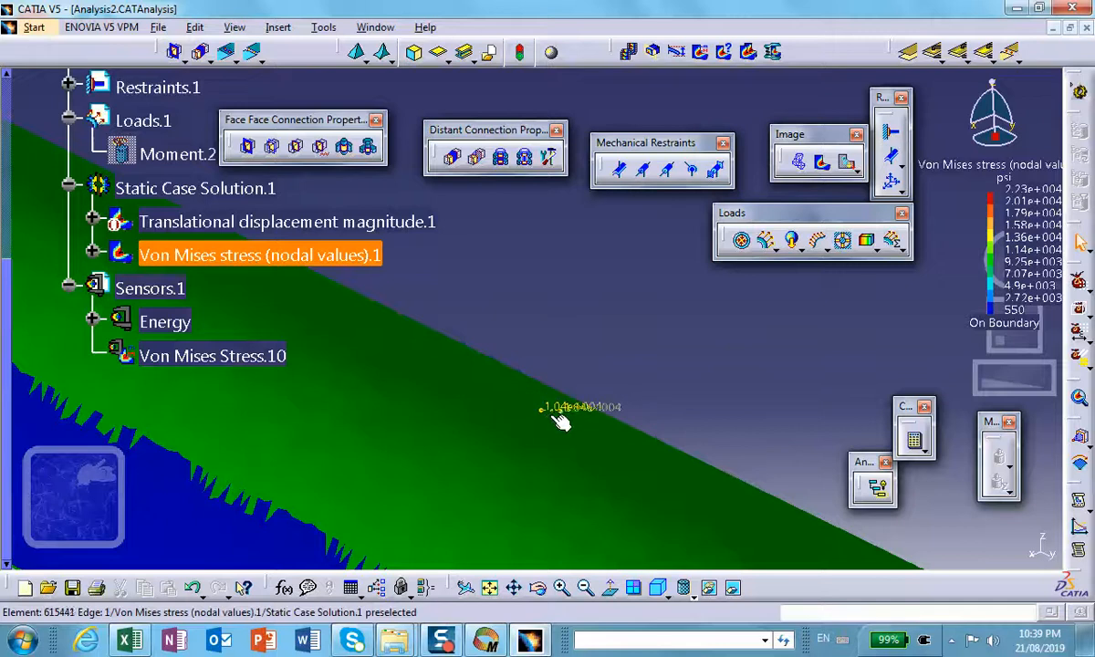
middle_click_drag(462, 452, 639, 498)
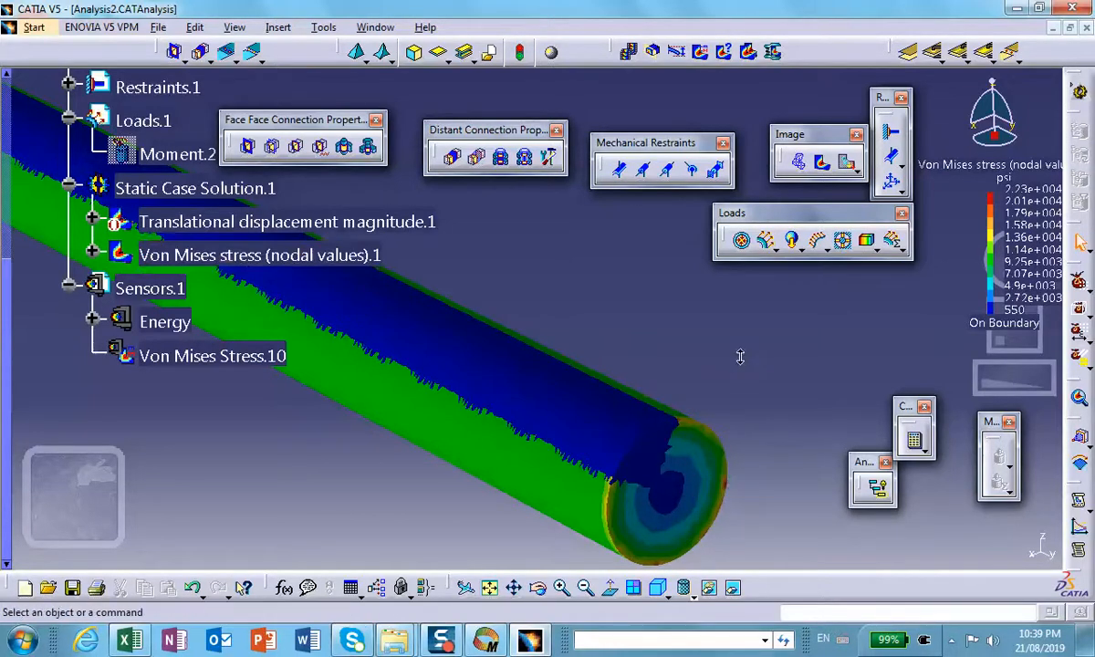
middle_click_drag(741, 360, 609, 464)
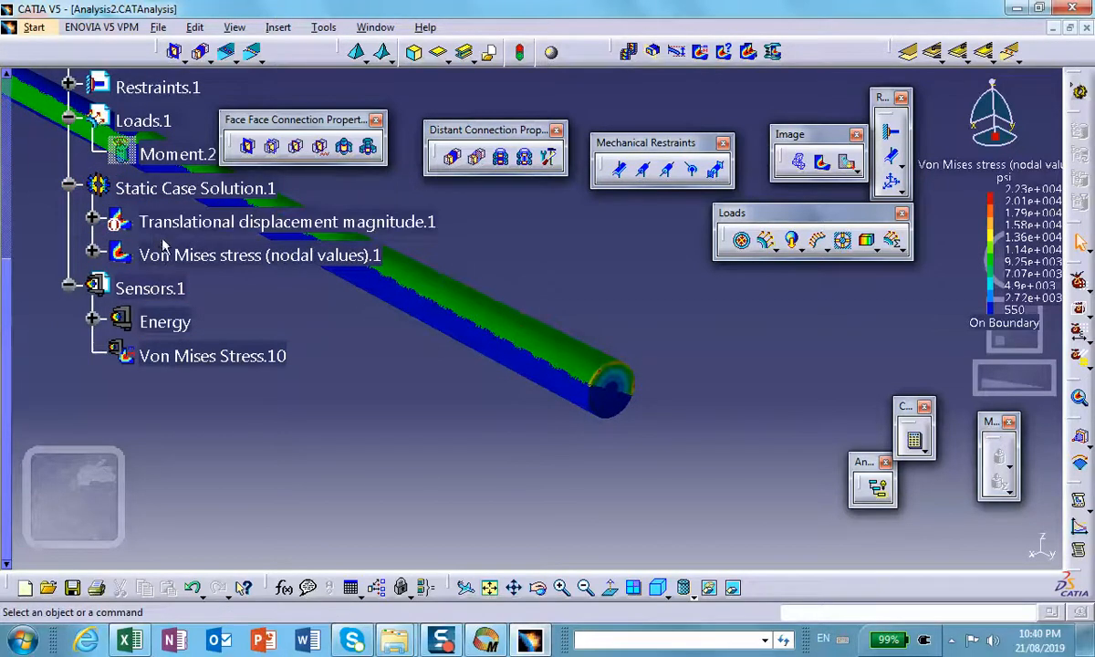
Step: Deactivate the Von Mises stress (nodal values) image and inspect the shaft's clamped end face
right_click(172, 255)
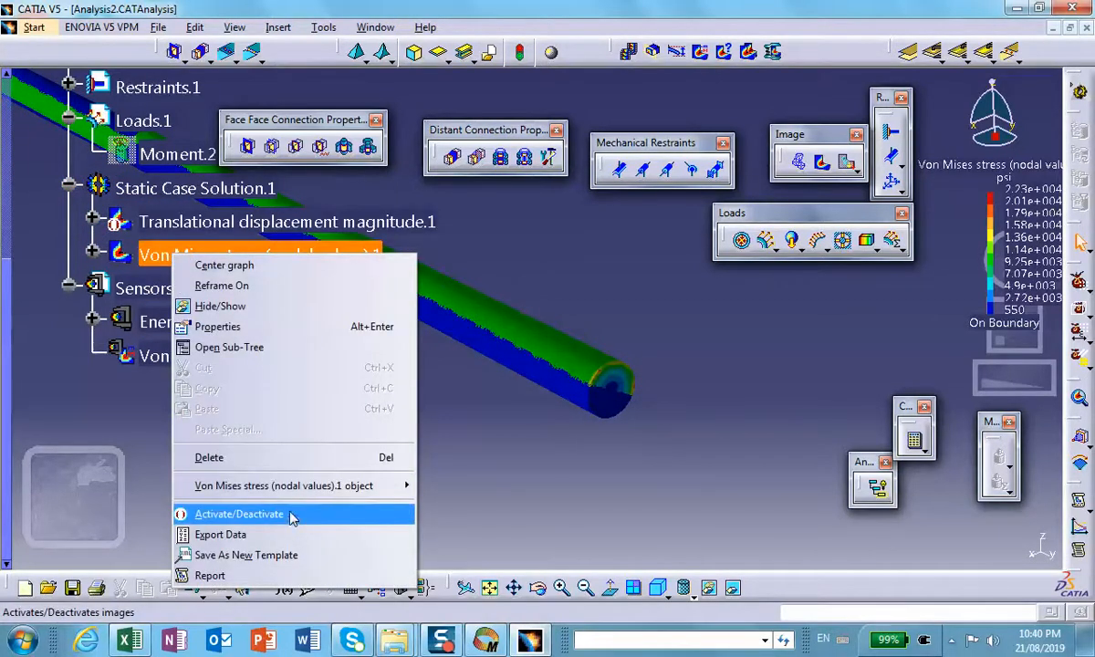
left_click(294, 514)
middle_click_drag(311, 481, 427, 476)
middle_click_drag(323, 378, 678, 366)
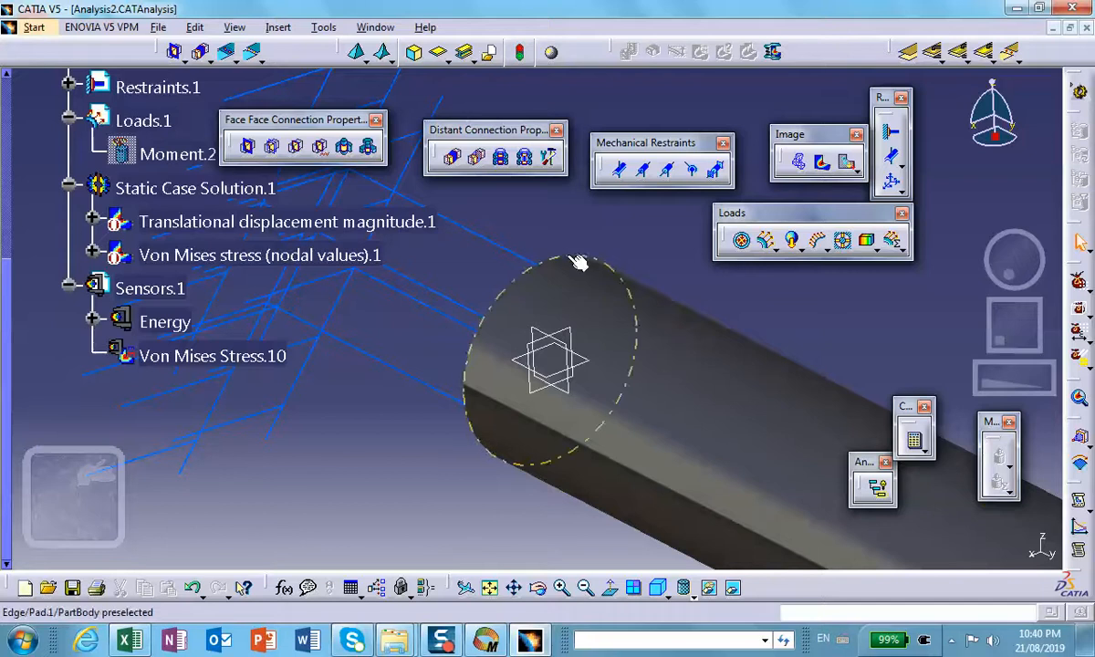
middle_click_drag(655, 423, 730, 455)
middle_click_drag(370, 336, 479, 547)
scroll(479, 547, "down", 1)
middle_click_drag(363, 313, 574, 381)
scroll(358, 374, "up", 1)
middle_click_drag(357, 375, 767, 393)
middle_click_drag(305, 370, 641, 227)
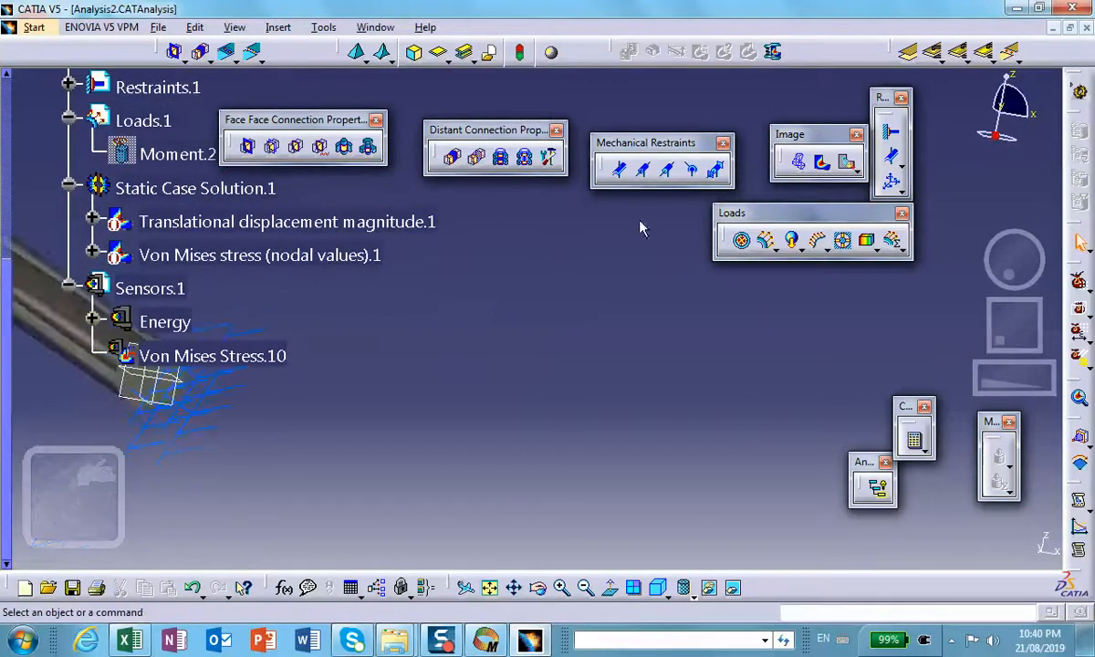
middle_click_drag(498, 471, 790, 178)
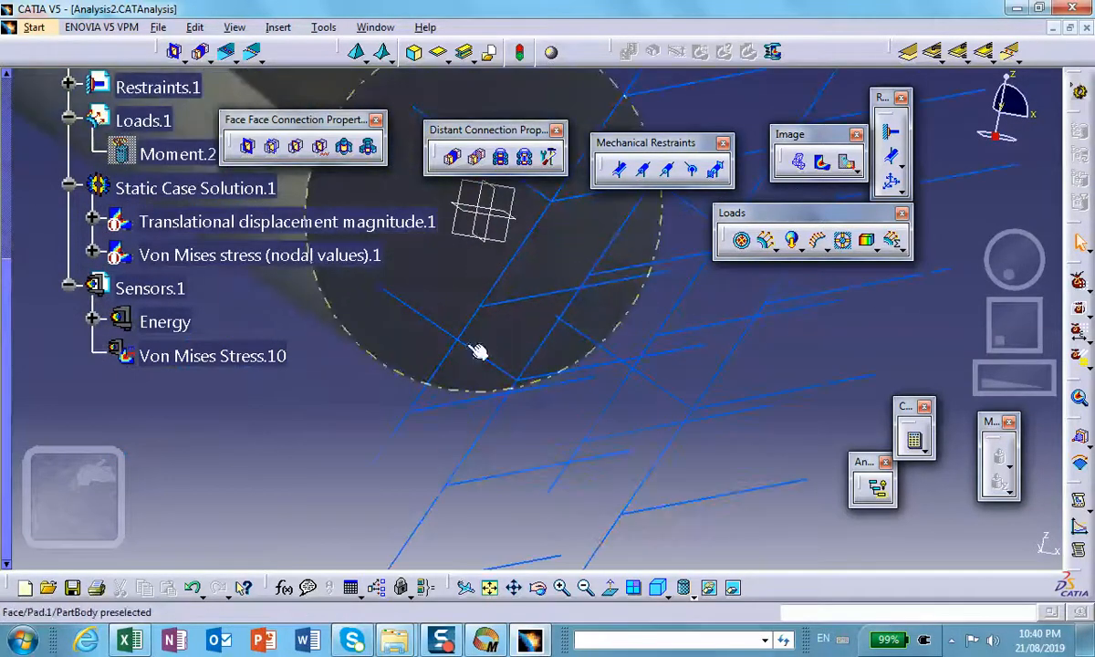
middle_click_drag(432, 261, 504, 387)
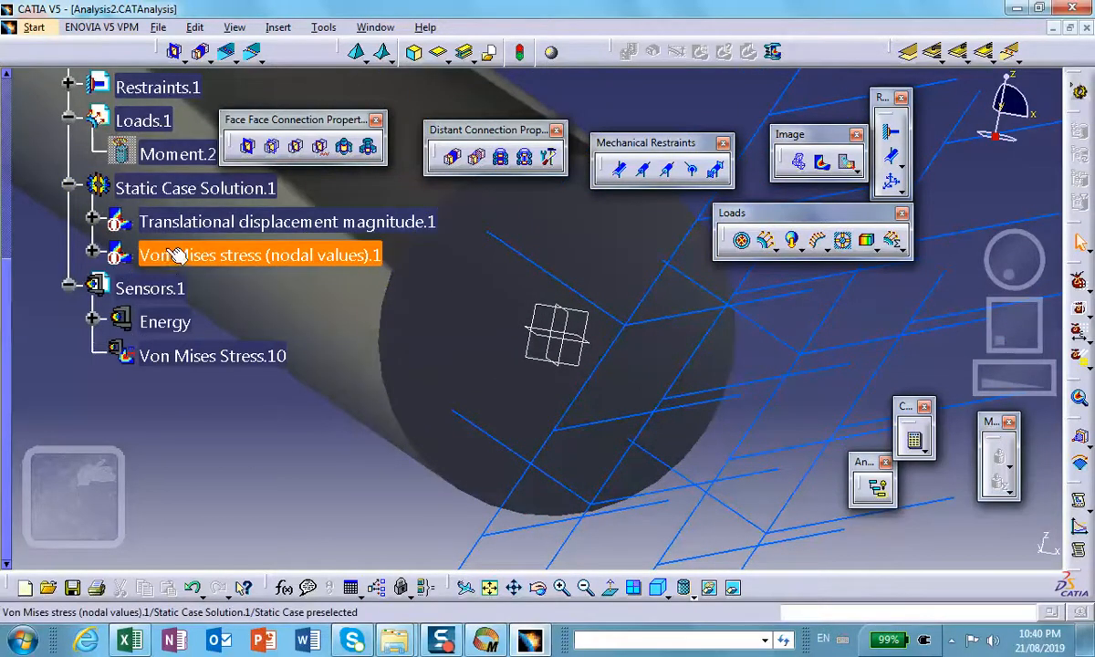
Step: Create another local sensor of type Von Mises Stress under Sensors.1
right_click(161, 292)
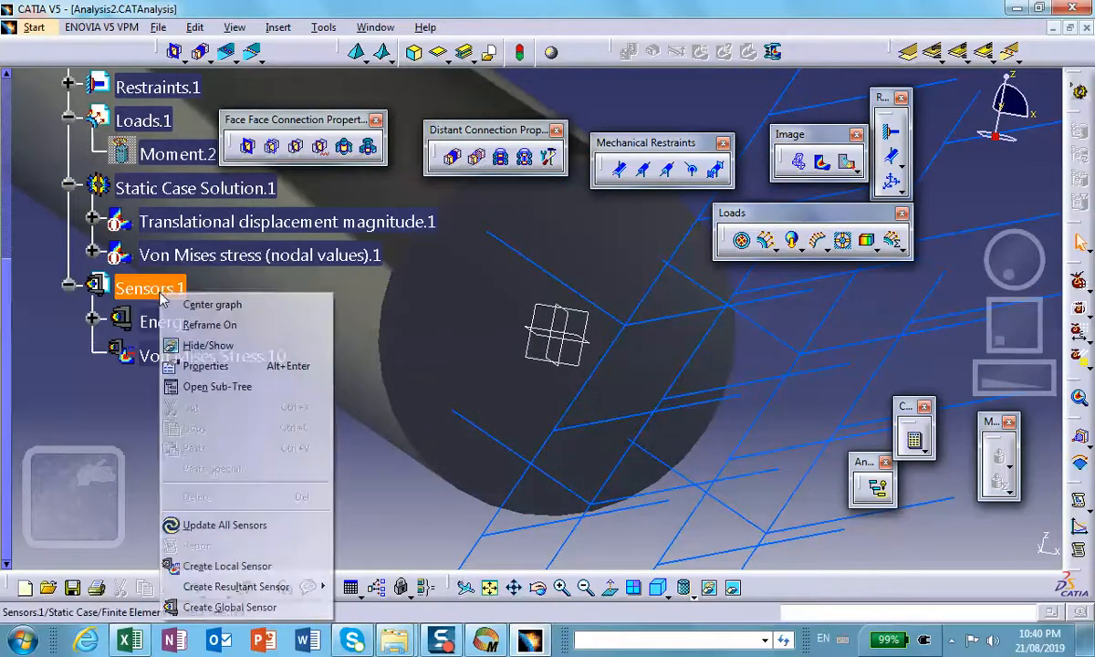
left_click(229, 567)
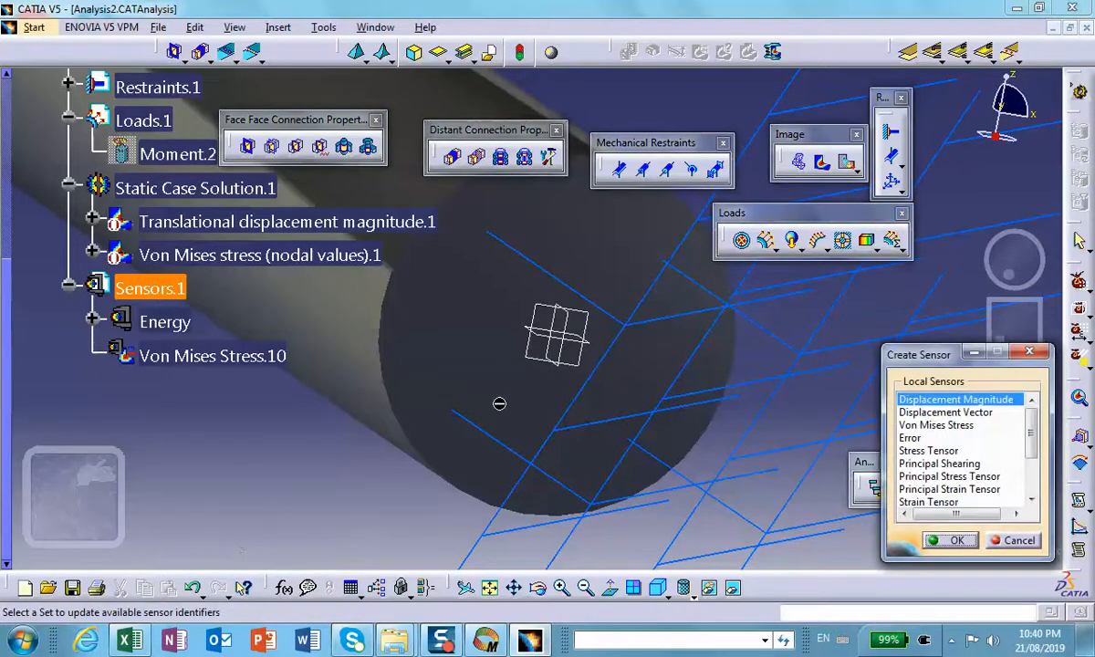
left_click(904, 425)
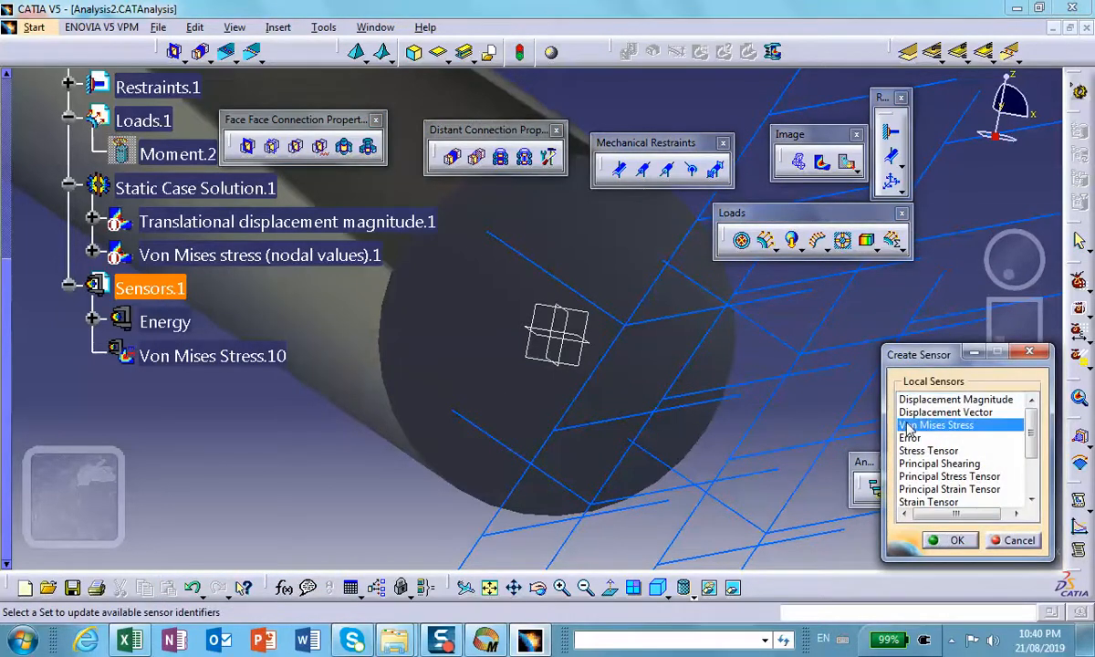
left_click(949, 540)
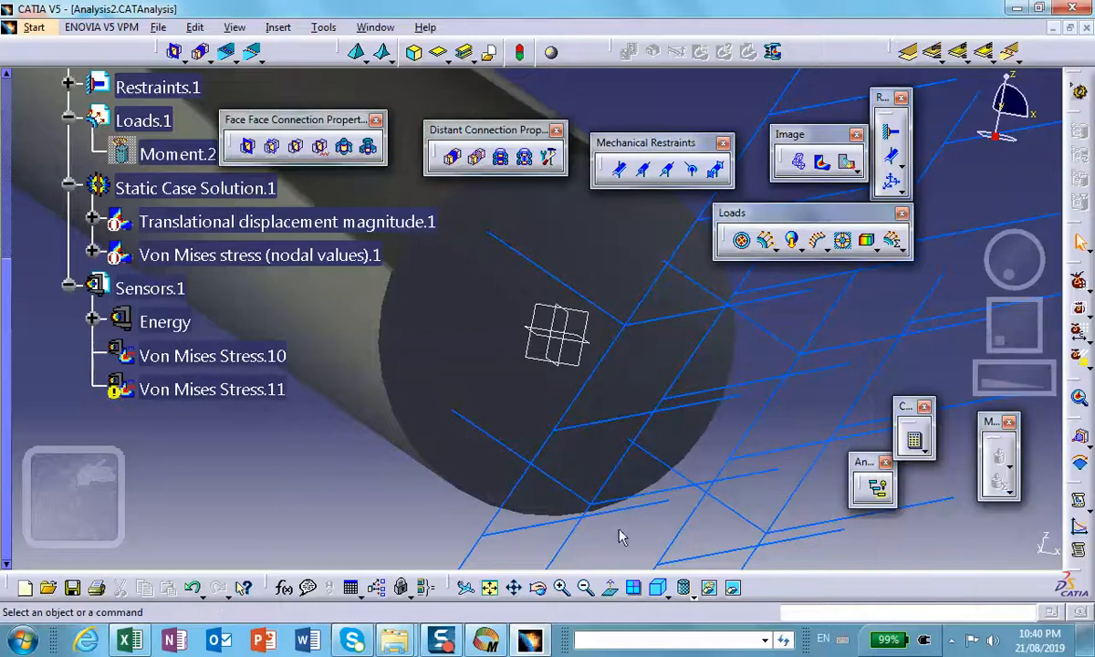
Step: Assign the circular edge at the shaft's clamped end as the new Von Mises sensor's support and update the sensor
left_click(210, 391)
double_click(210, 390)
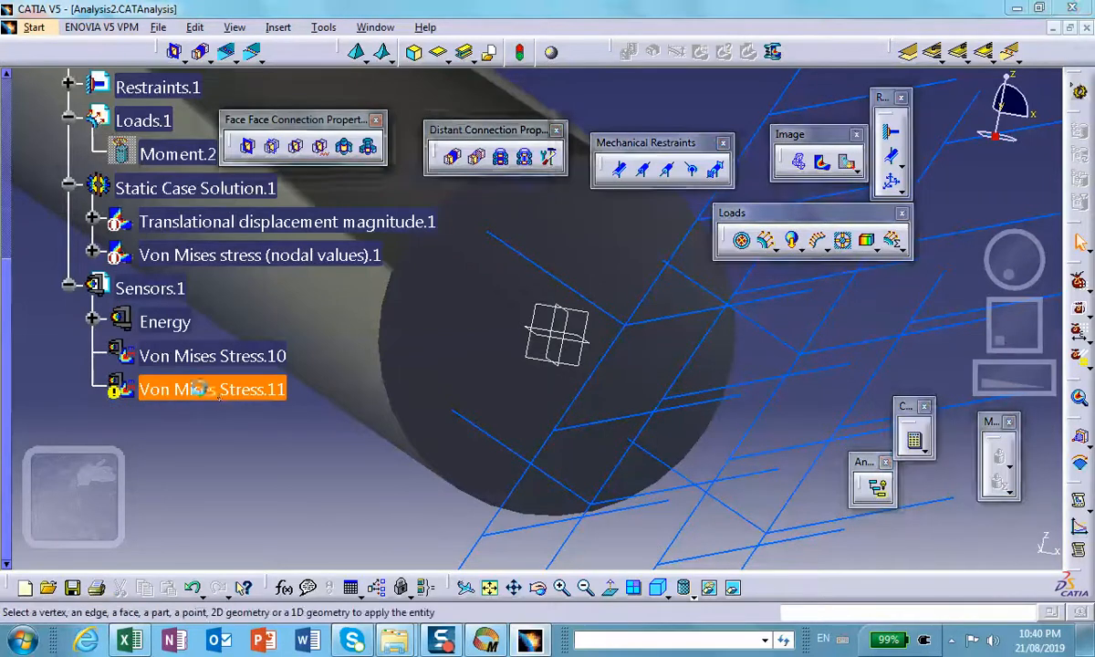
left_click_drag(329, 118, 172, 154)
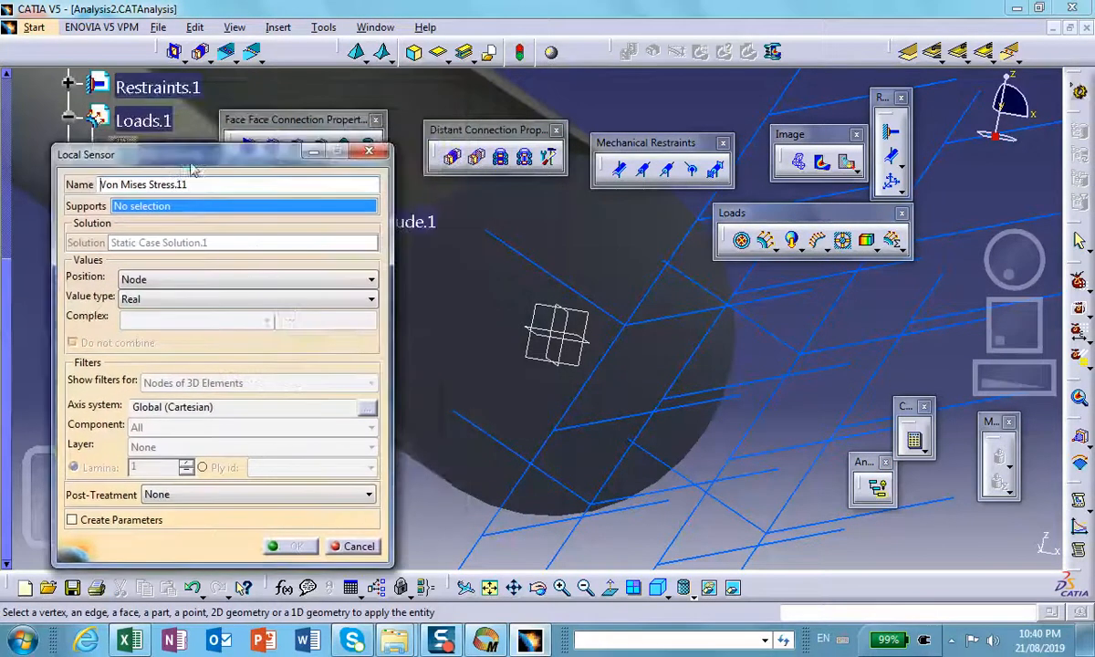
left_click(434, 463)
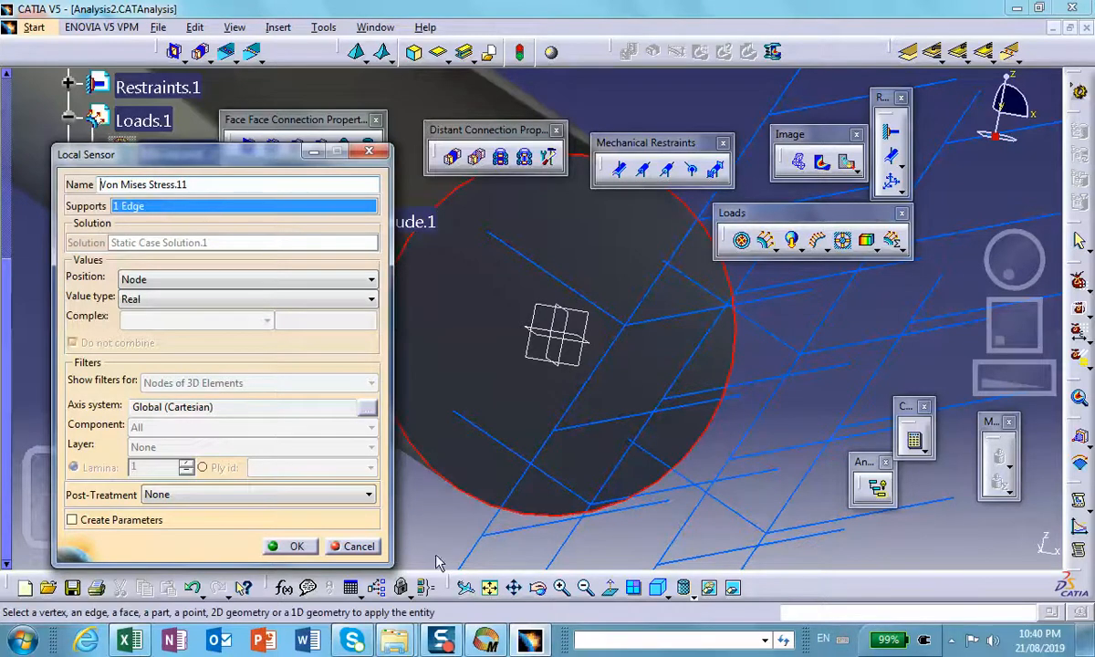
left_click(290, 546)
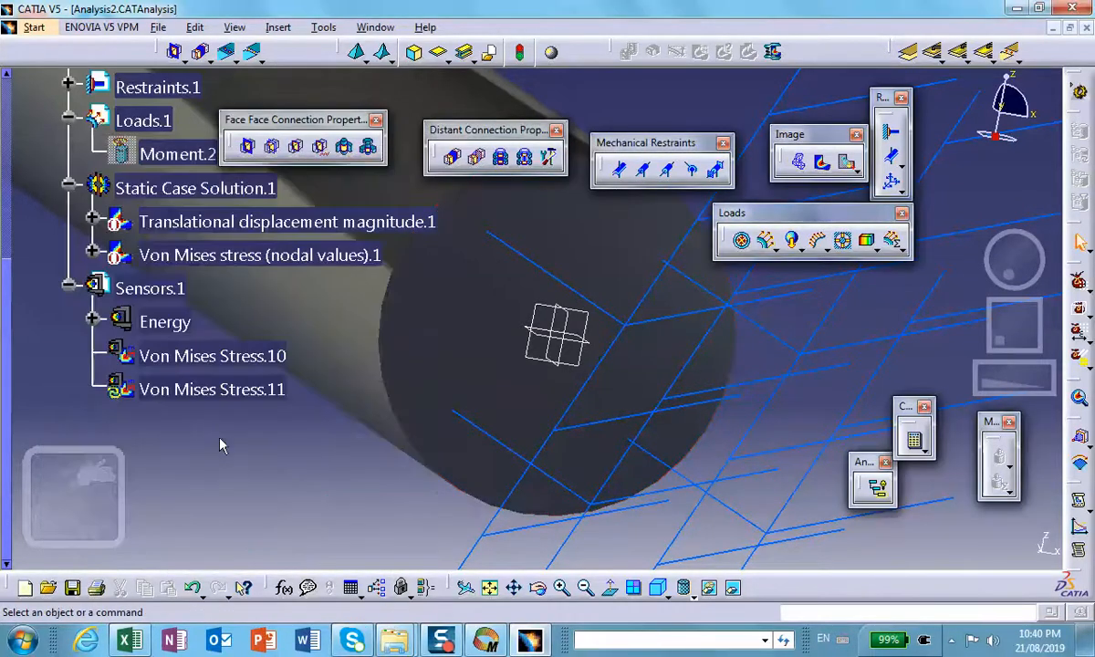
right_click(208, 392)
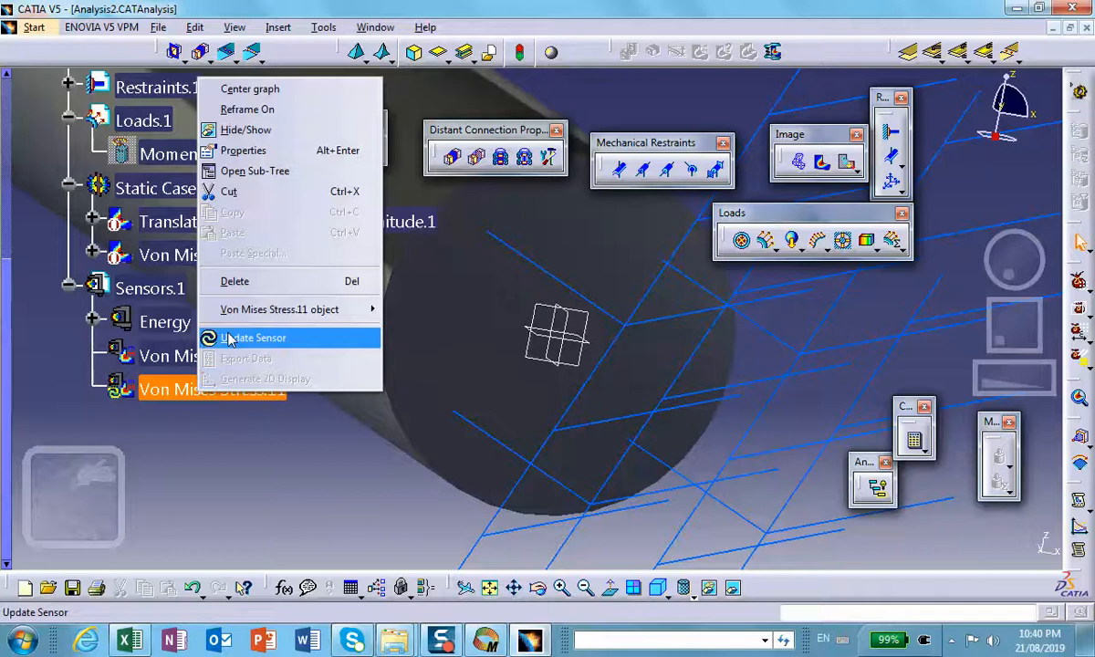
left_click(239, 405)
left_click(605, 361)
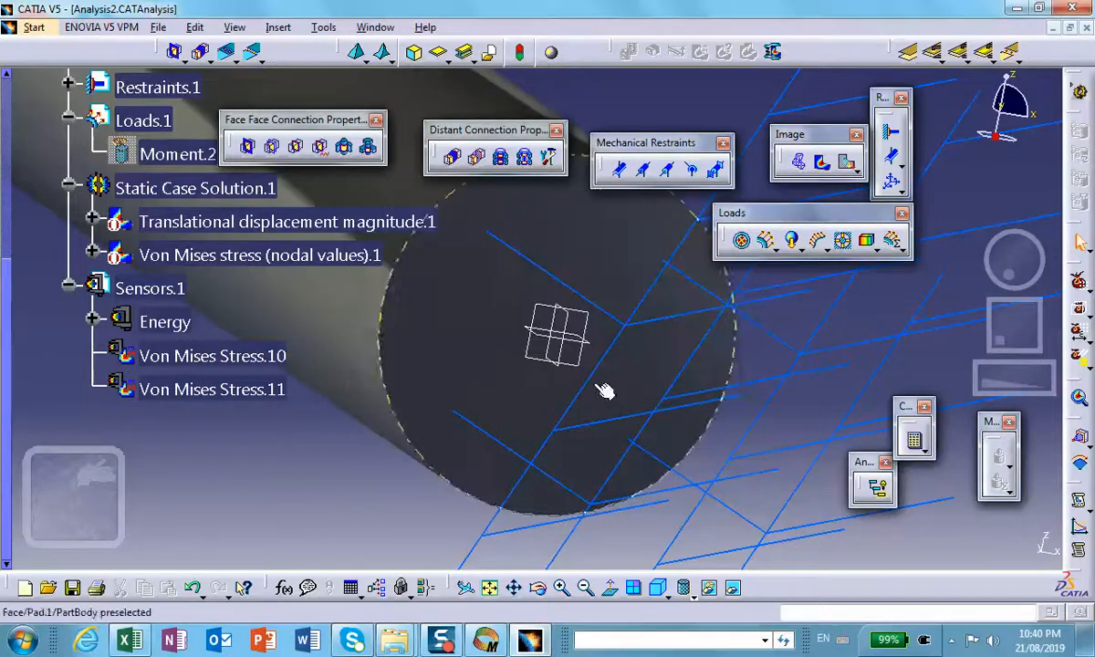
Step: Export the clamped-edge sensor's data to the Desktop as a Microsoft Excel worksheet named ExportDataFile_vm_on_circular_edge_Clamped_edge
right_click(208, 391)
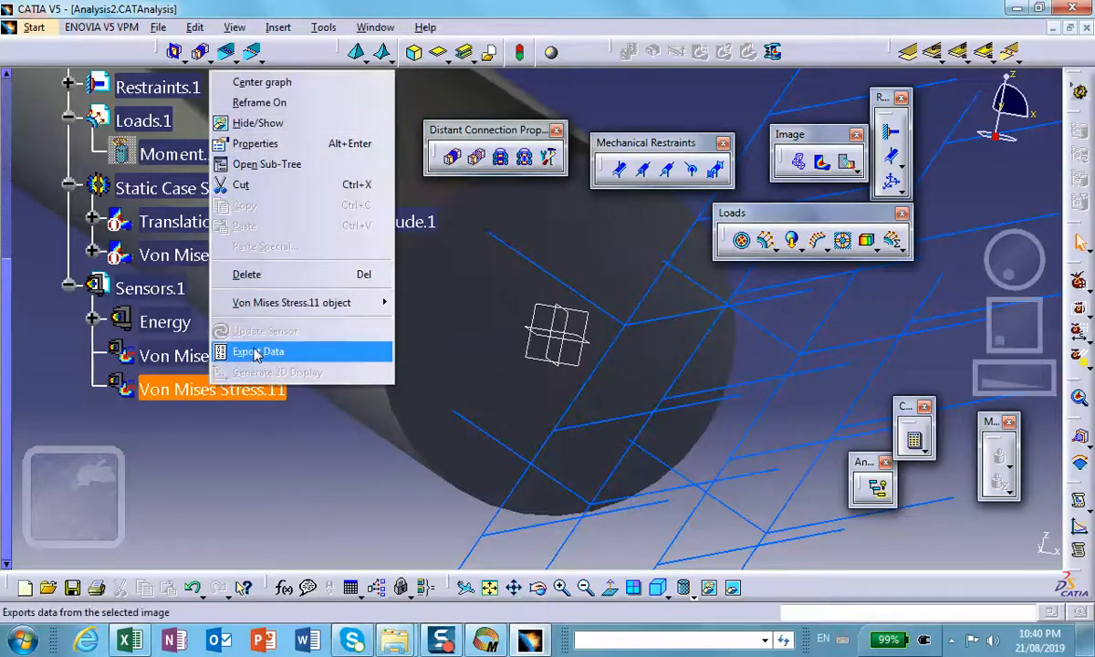
left_click(256, 353)
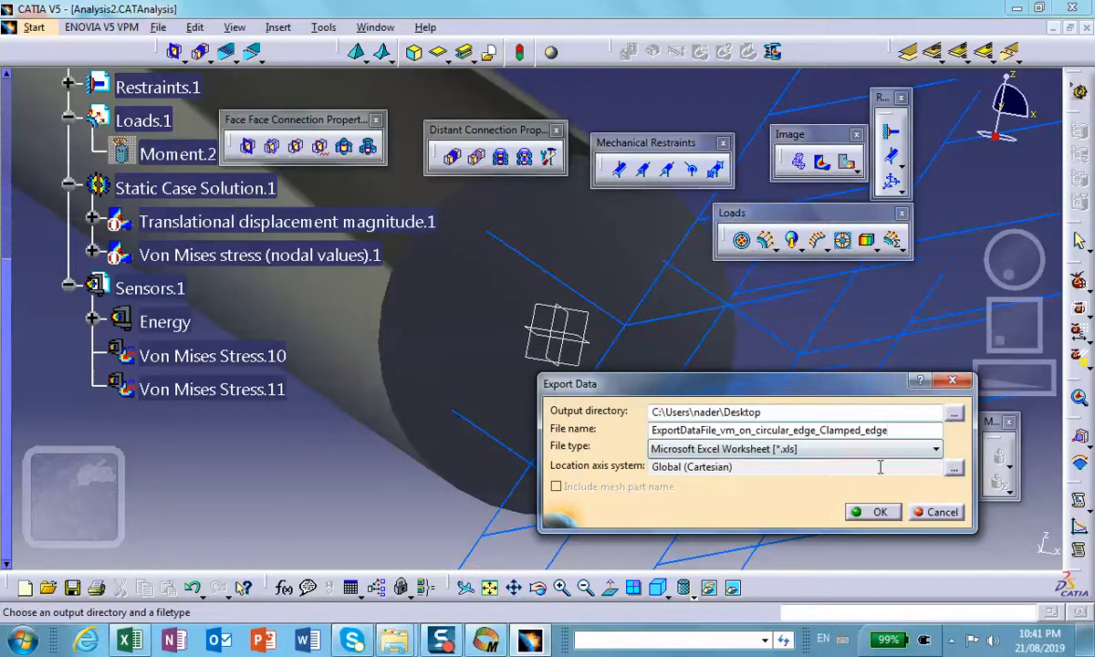
left_click(870, 512)
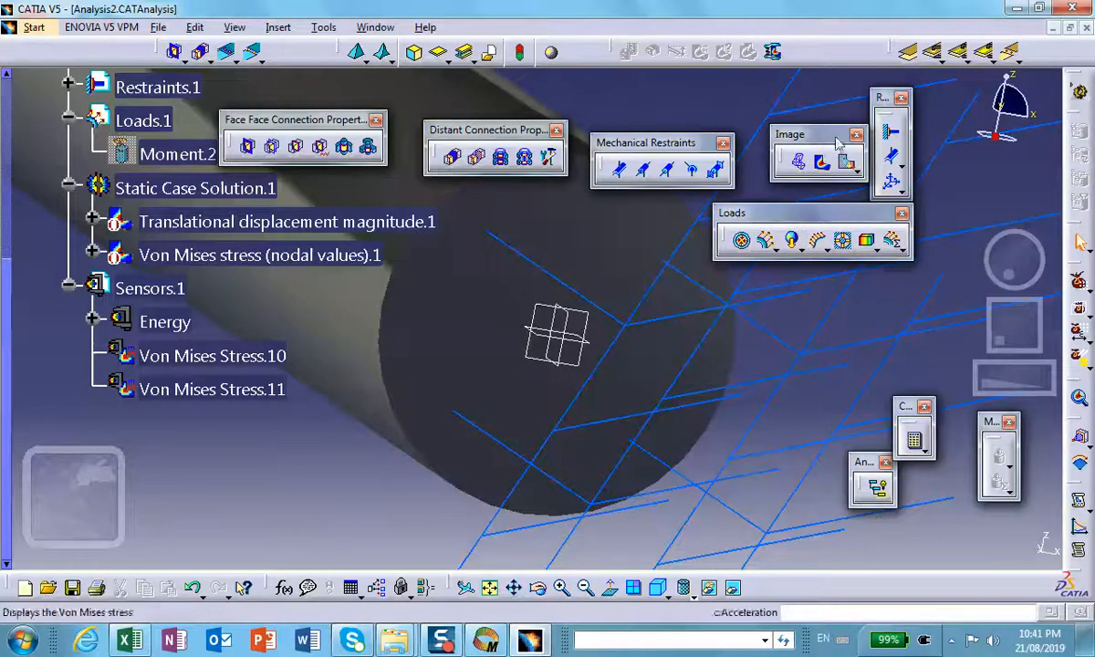
Step: Minimize CATIA, move the newly exported worksheet beside the earlier one on the desktop and open it in Excel
left_click(1015, 9)
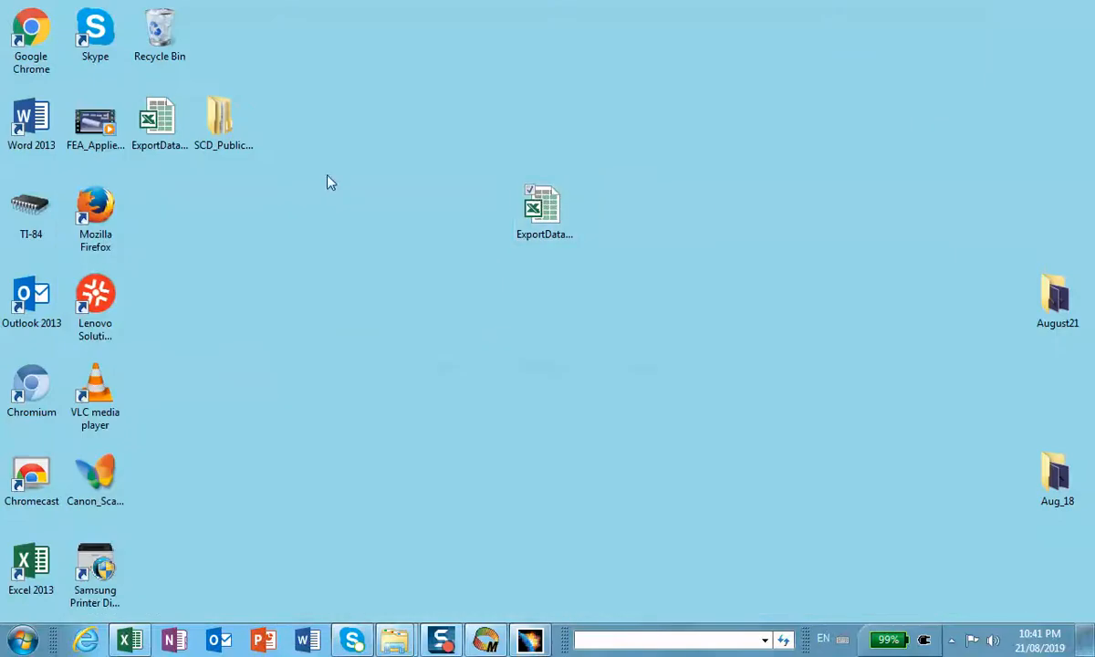
left_click_drag(148, 120, 659, 210)
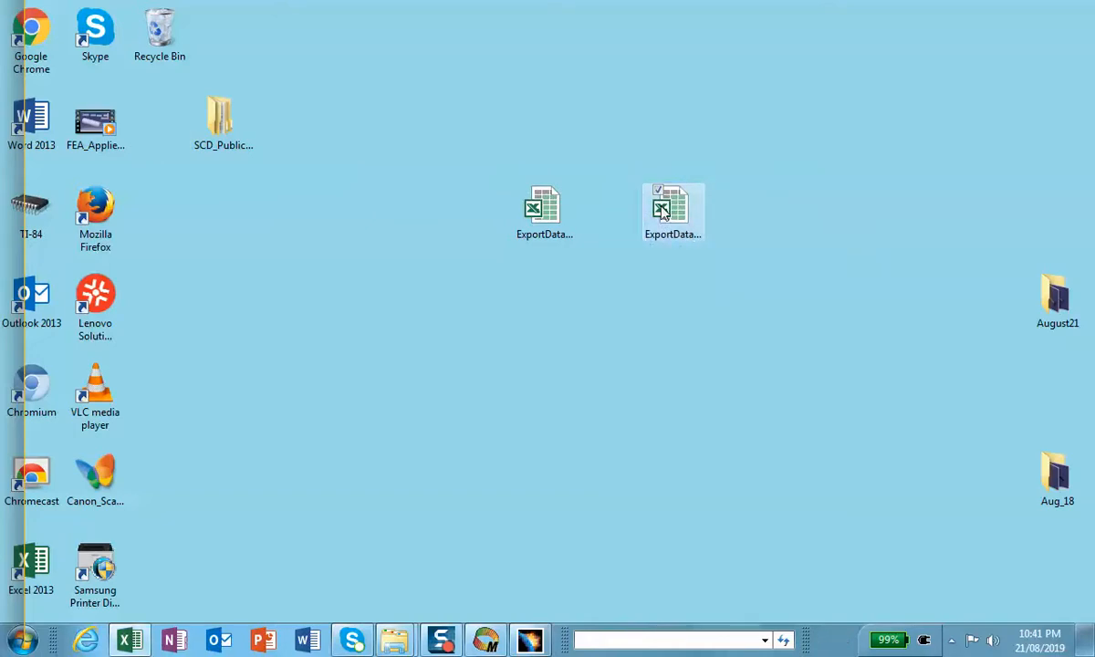
double_click(663, 210)
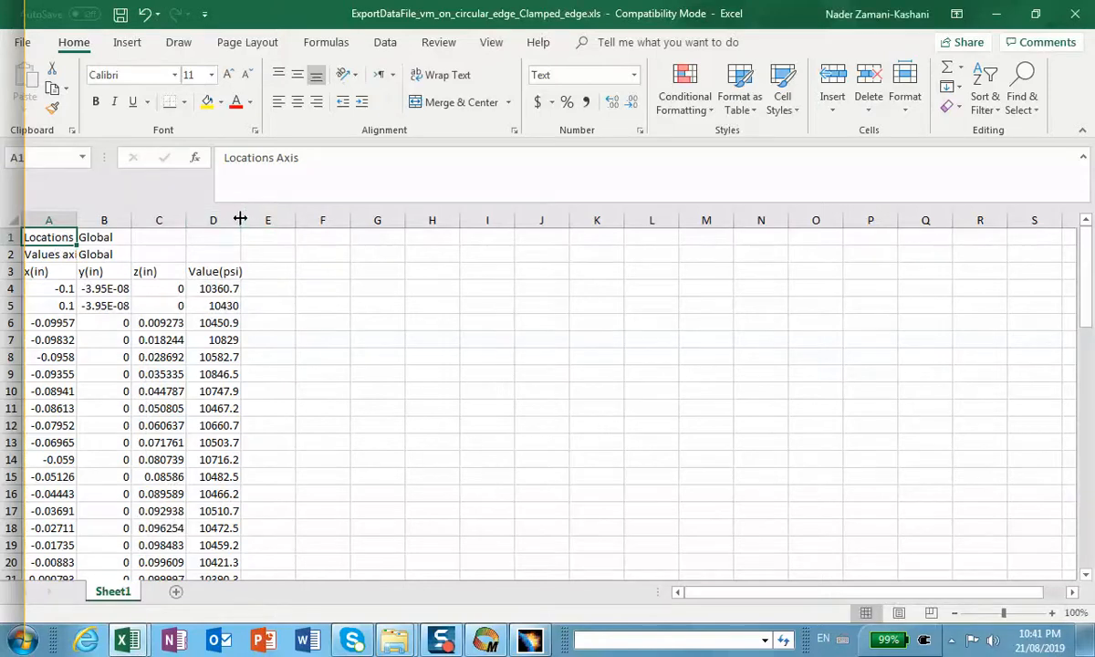
Step: Widen columns B to D and review the nodal Von Mises stresses along the clamped edge down to the last row
left_click_drag(245, 220, 276, 220)
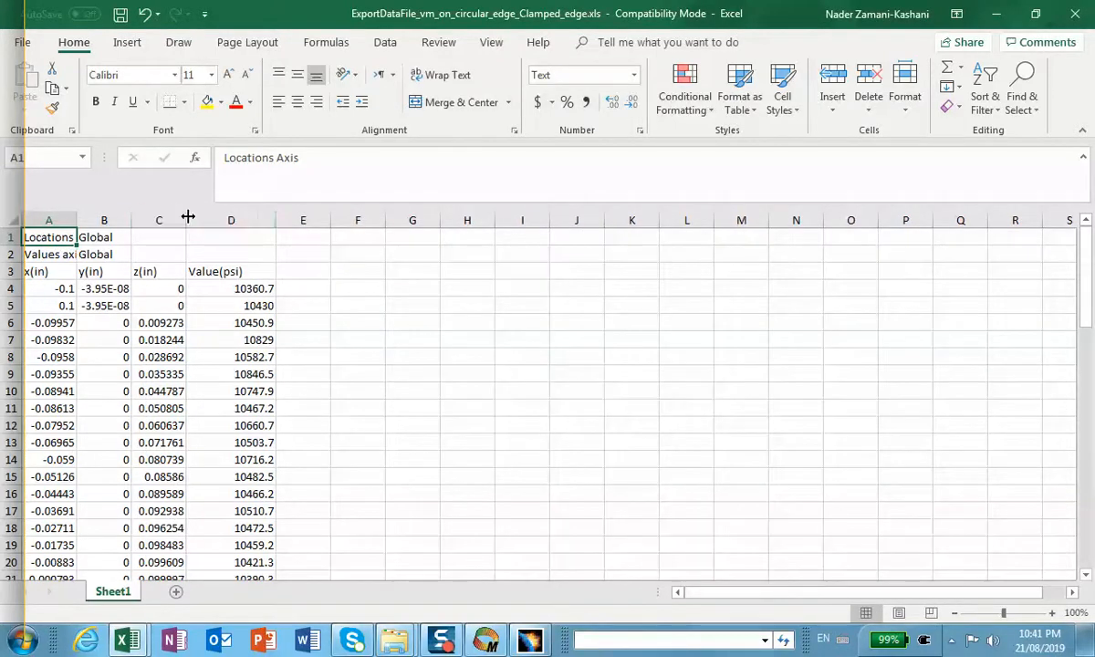
left_click_drag(188, 220, 246, 220)
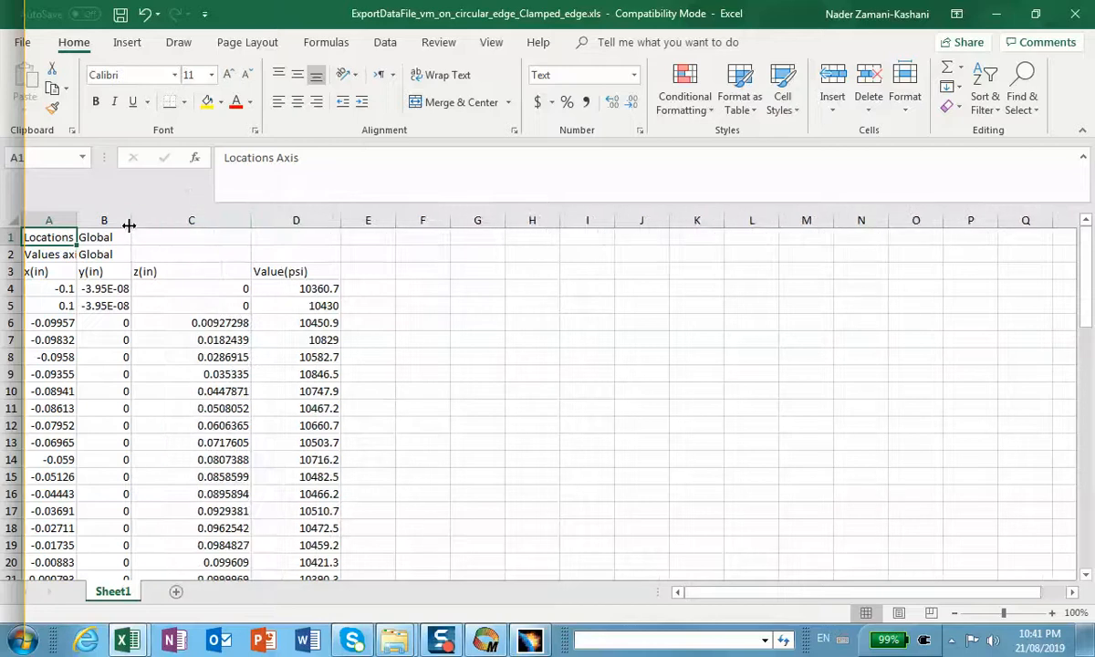
left_click_drag(130, 222, 162, 226)
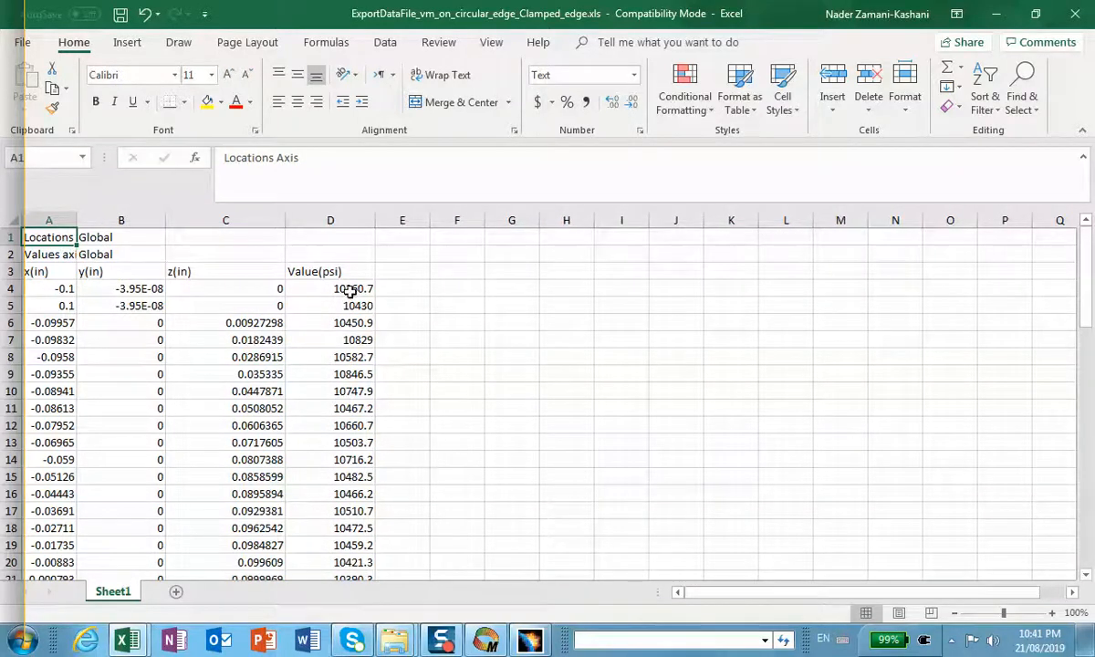
scroll(451, 283, "down", 1)
scroll(451, 282, "up", 1)
scroll(364, 306, "down", 6)
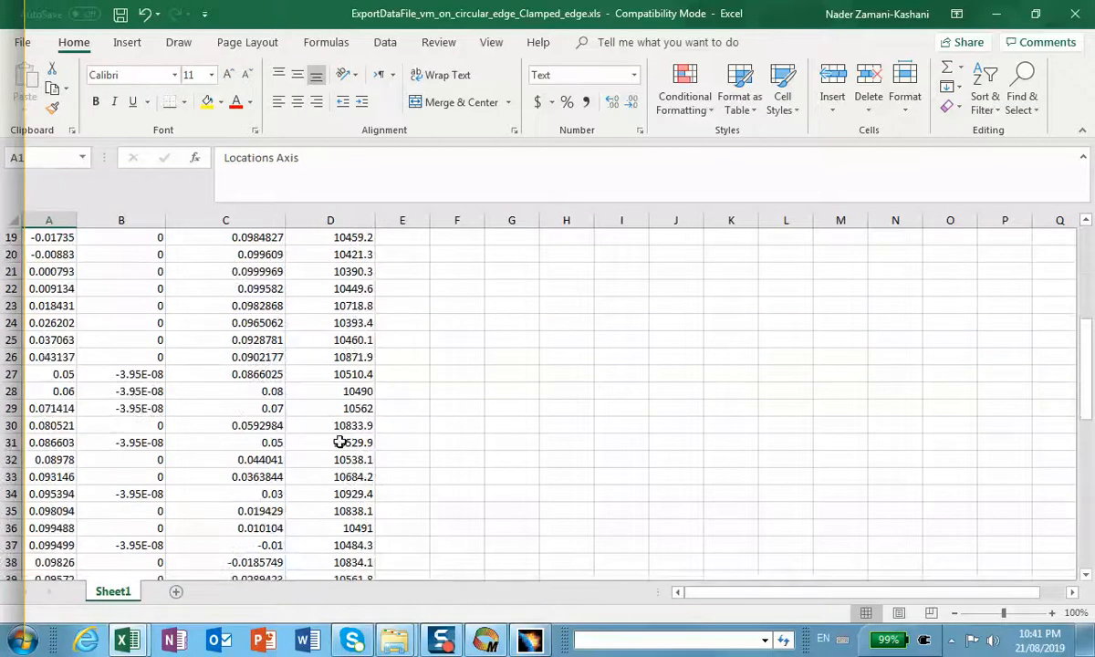
scroll(345, 490, "down", 9)
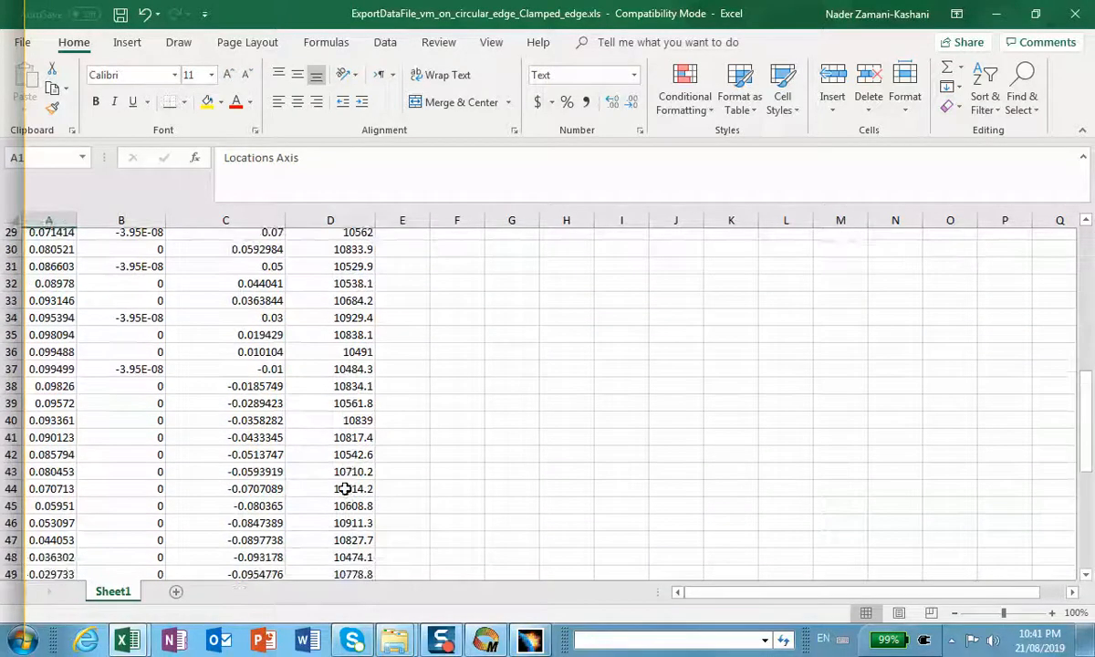
scroll(345, 490, "down", 3)
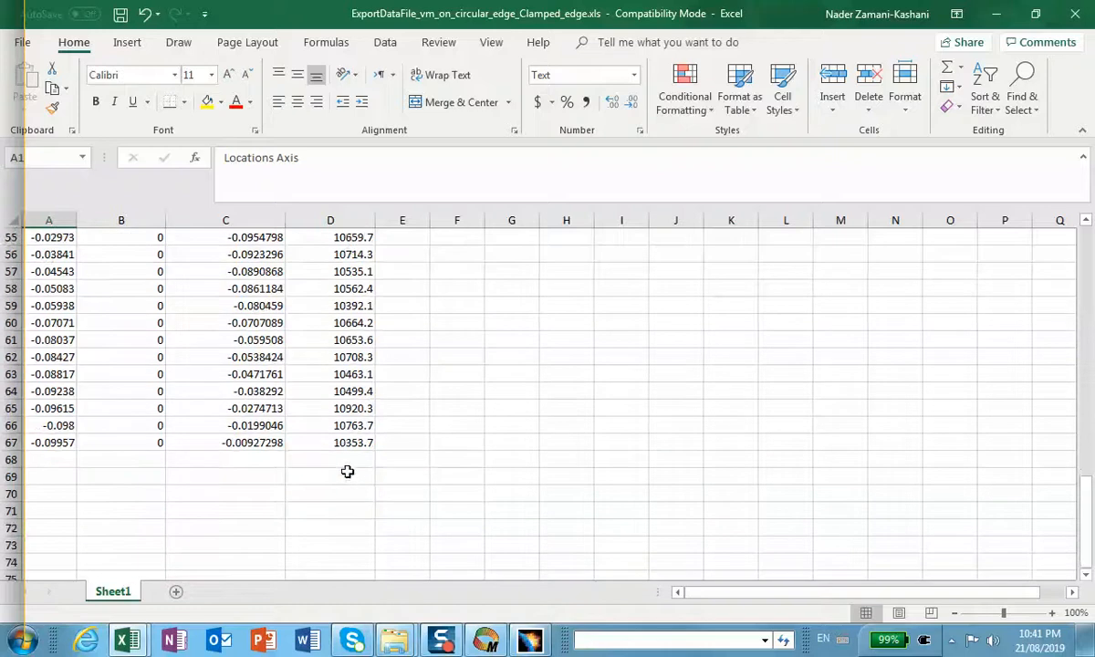
Step: Minimize both exported Von Mises worksheets, cancelling the attempt to close the earlier one and leaving its changes unsaved
scroll(349, 472, "up", 10)
scroll(351, 427, "up", 7)
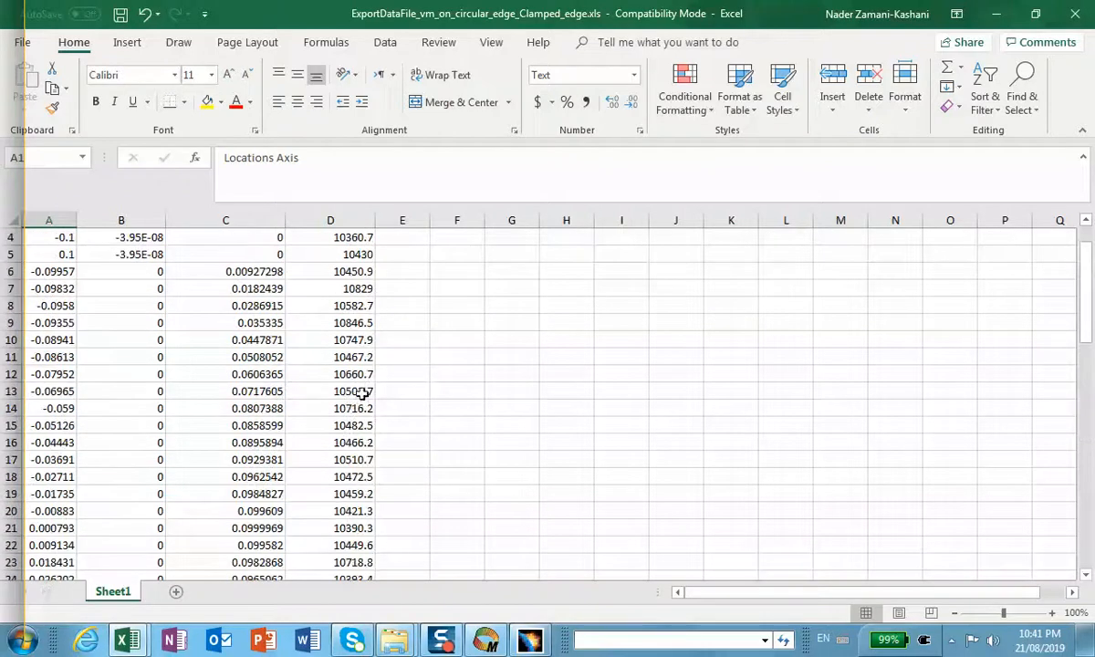
left_click(995, 16)
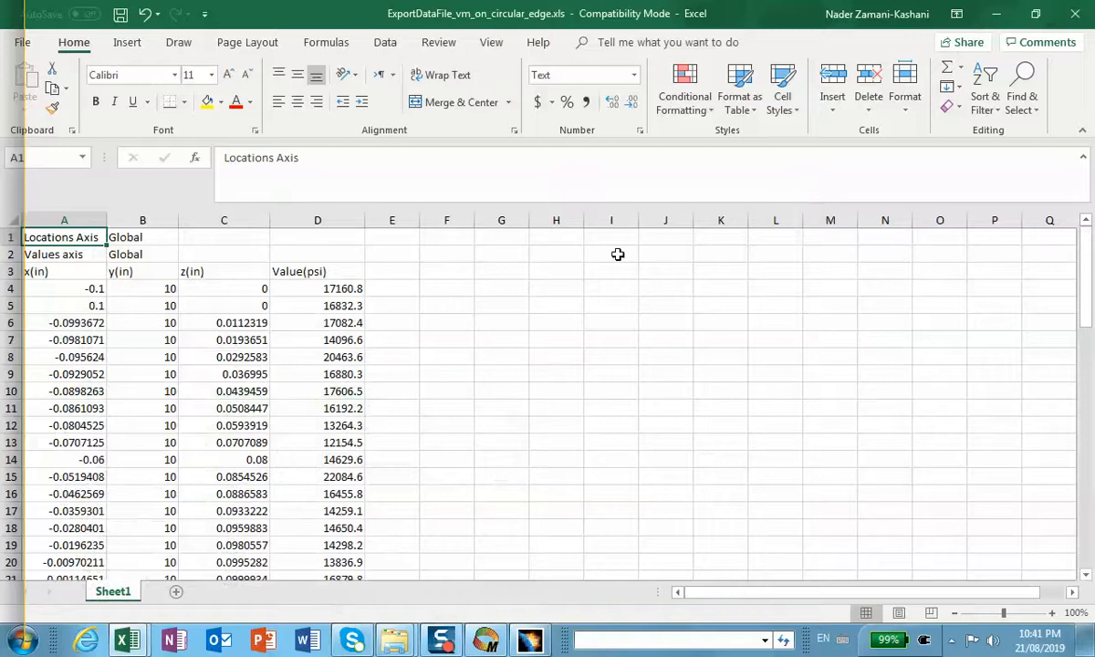
left_click(1076, 16)
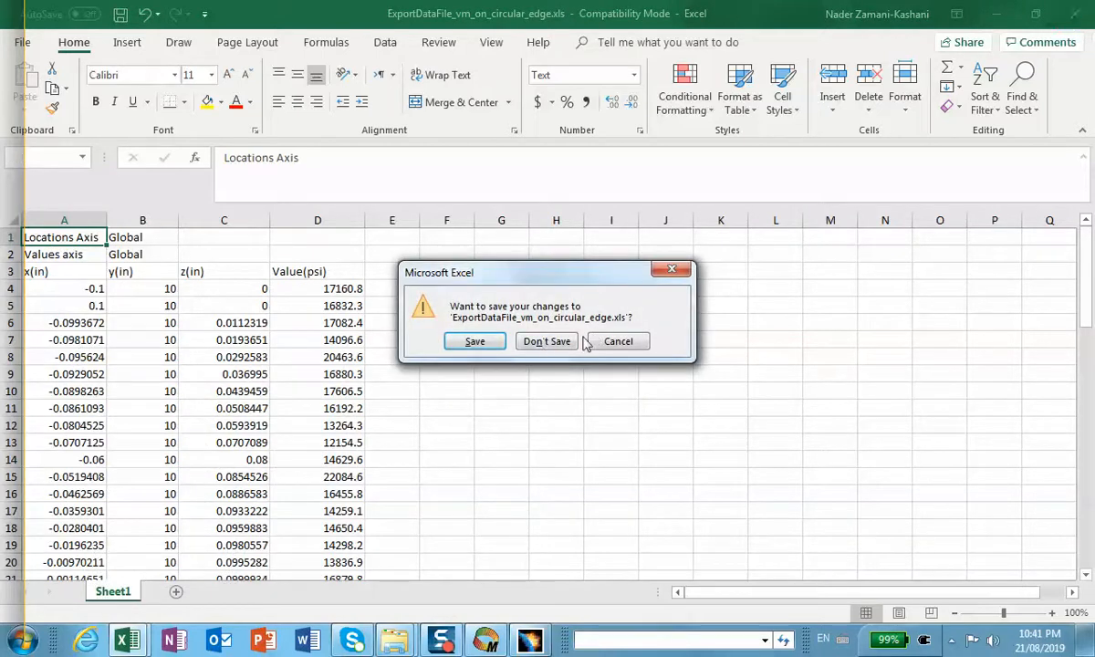
left_click(672, 269)
left_click(995, 14)
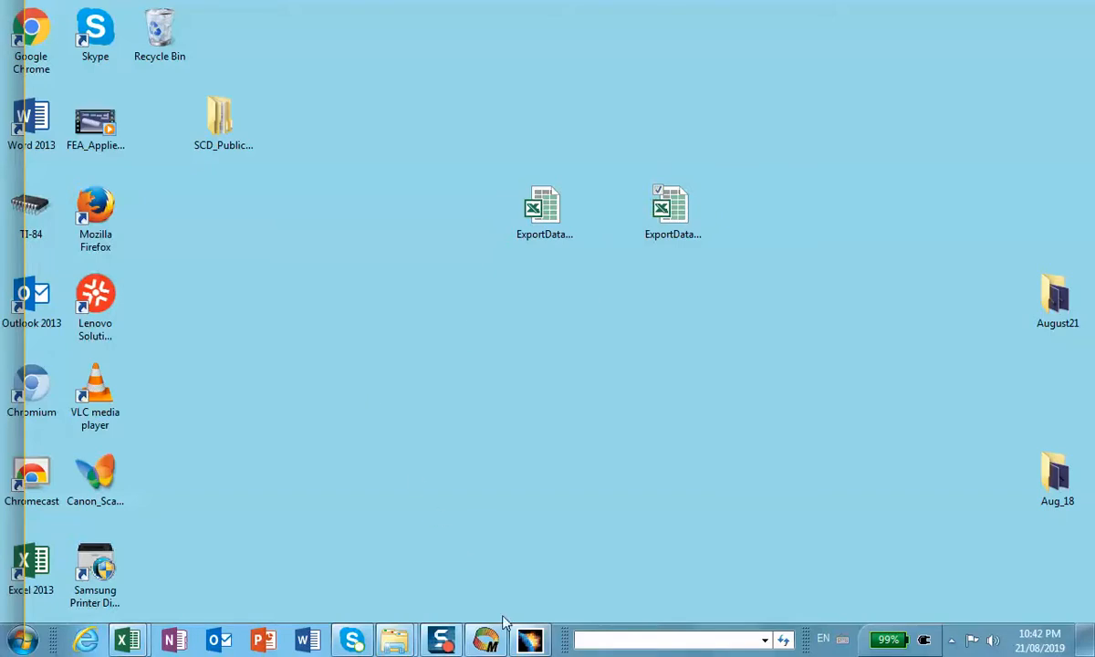
Step: Switch to CATIA, apply the isometric view without changing to perspective projection, and frame the shaft's free end
left_click(486, 638)
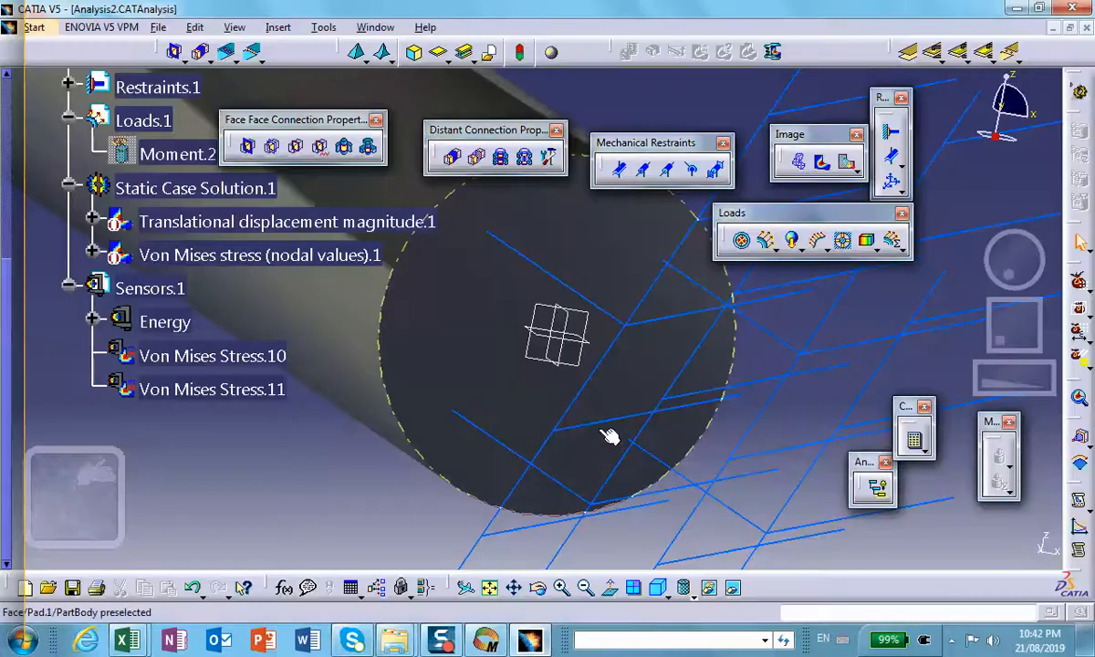
middle_click_drag(553, 360, 11, 137)
middle_click_drag(436, 385, 702, 430)
left_click(664, 593)
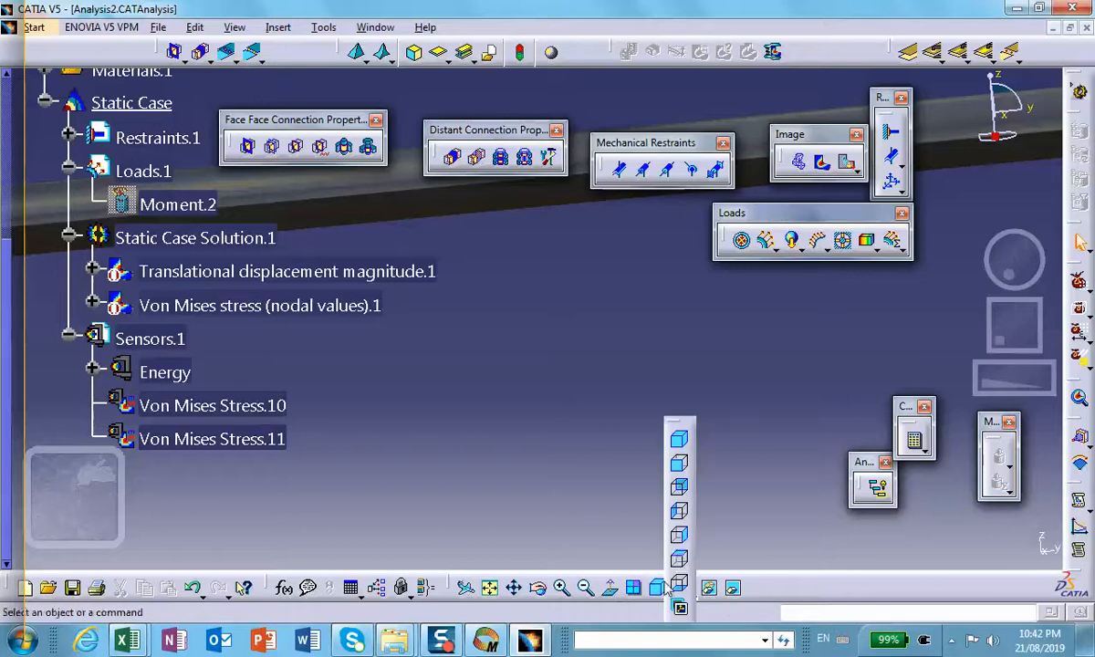
left_click(678, 439)
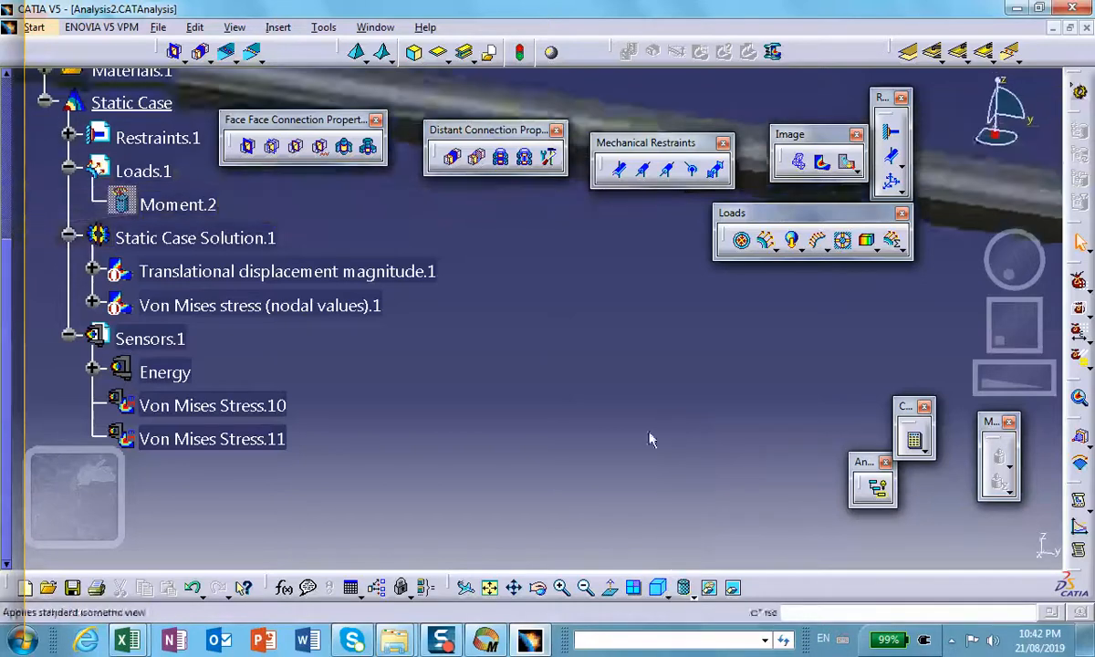
left_click(465, 588)
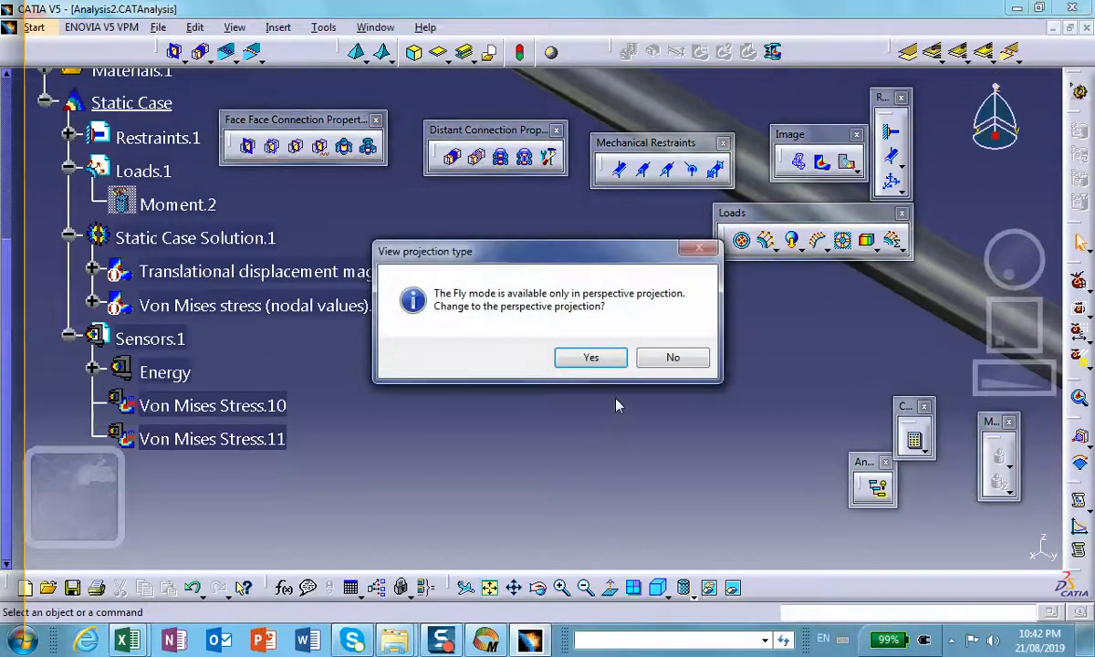
left_click(669, 356)
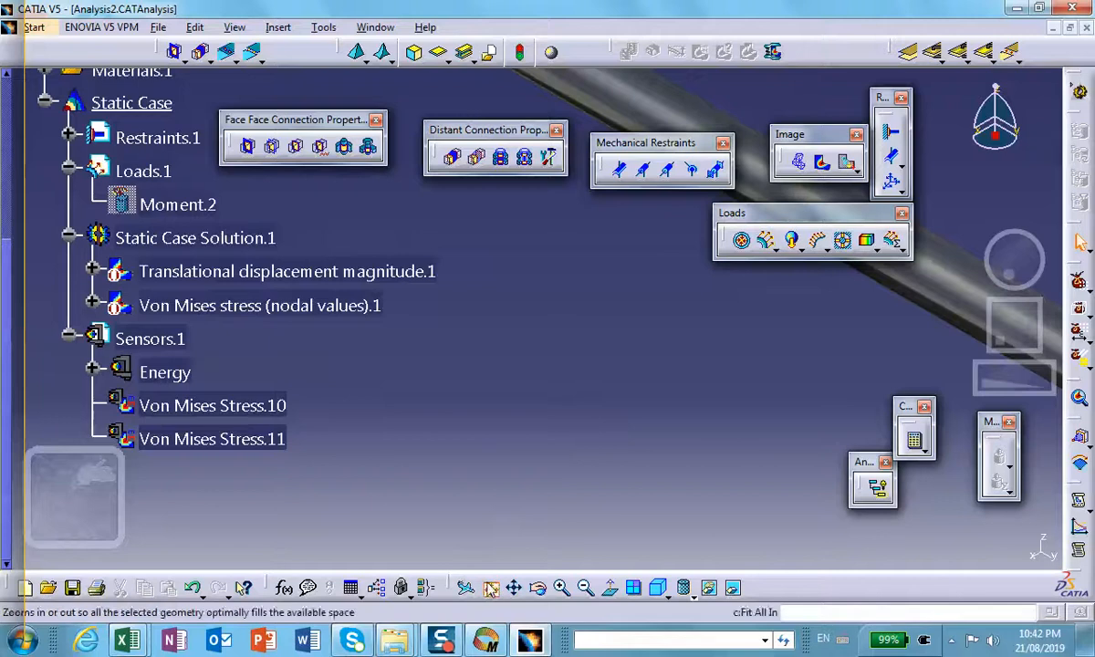
left_click(491, 588)
middle_click_drag(622, 415, 421, 120)
left_click(436, 317)
middle_click_drag(466, 334, 673, 263)
left_click(677, 338)
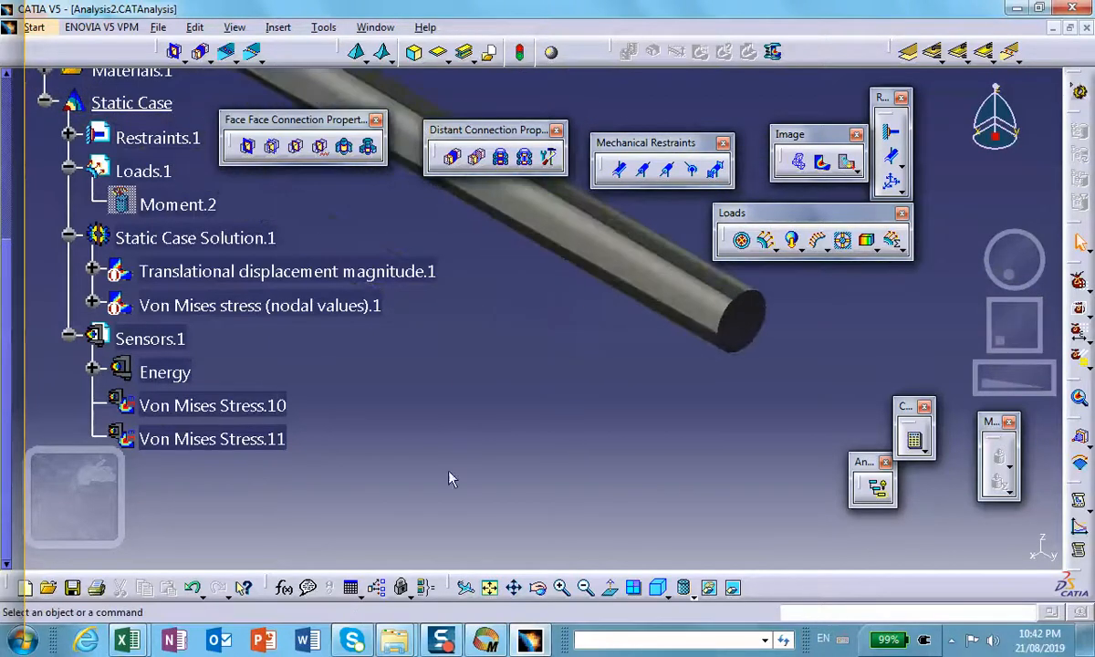
middle_click_drag(449, 473, 408, 488)
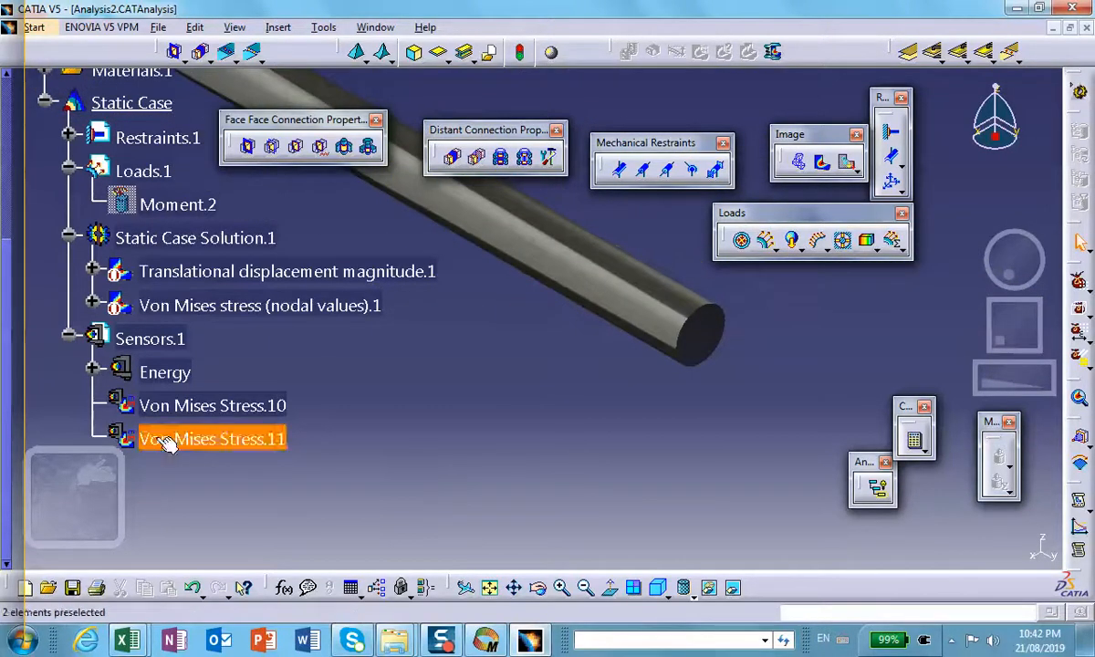
Step: Create a local sensor of type Displacement Magnitude under Sensors.1
left_click(179, 339)
right_click(174, 336)
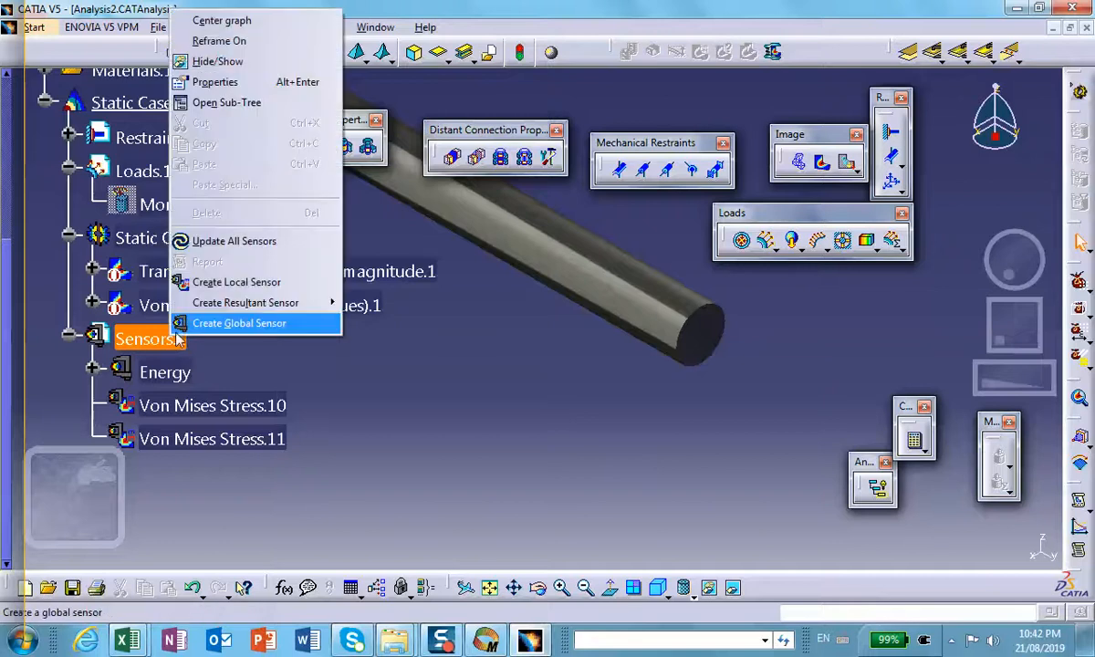
left_click(236, 283)
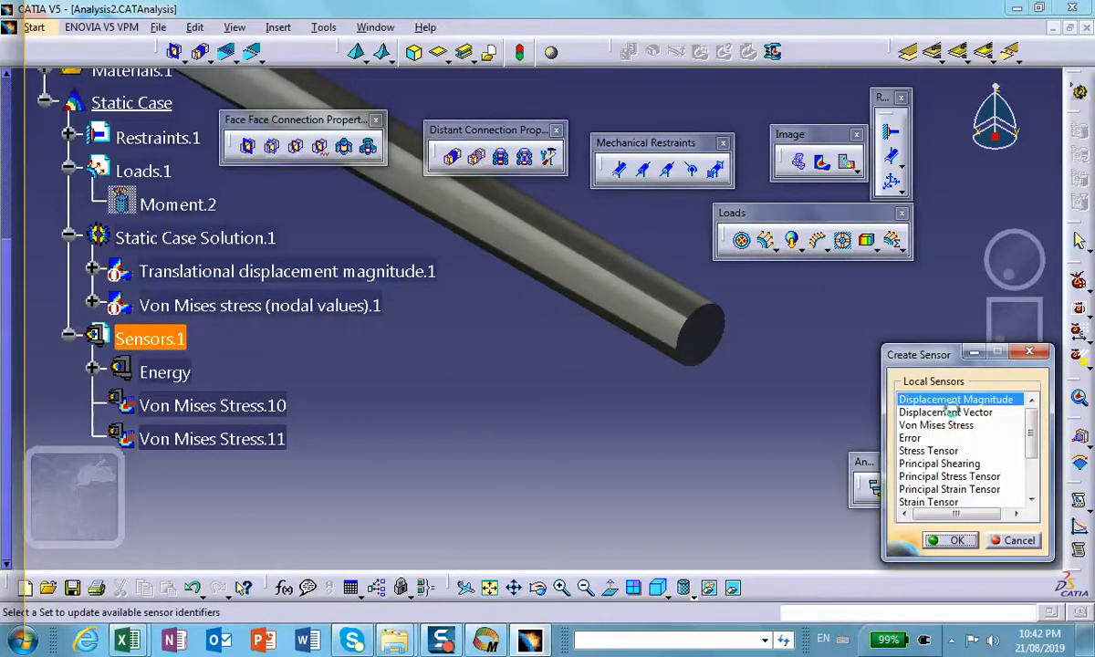
left_click(951, 412)
left_click(935, 401)
left_click(954, 541)
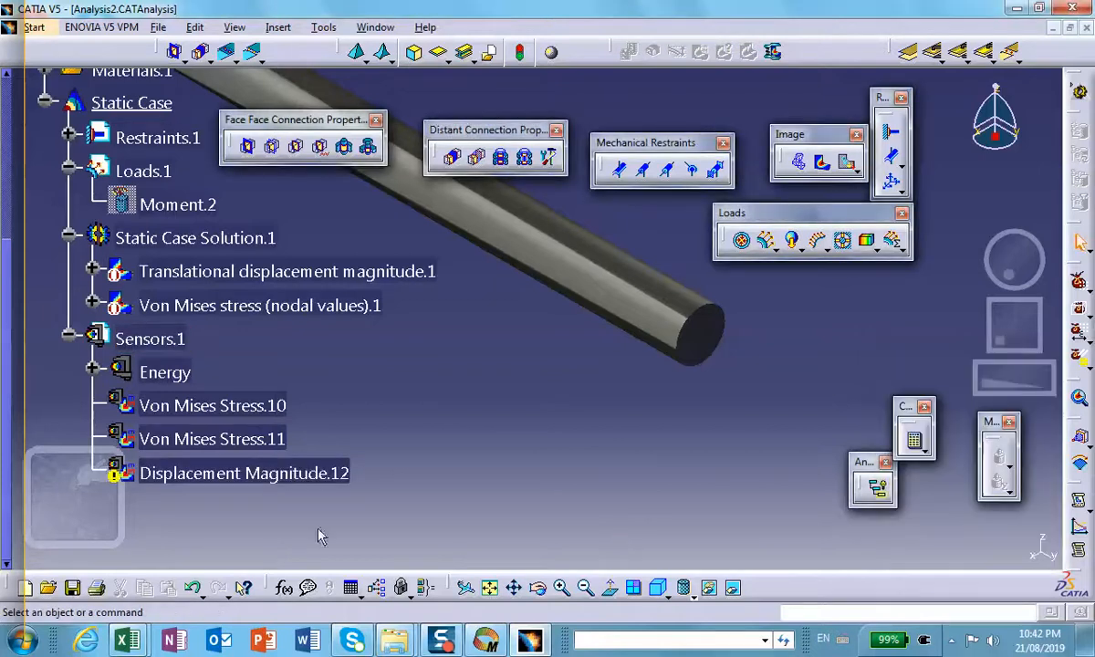
Step: Assign the circular edge at the shaft's free end as the Displacement Magnitude sensor's support and update the sensor
double_click(228, 471)
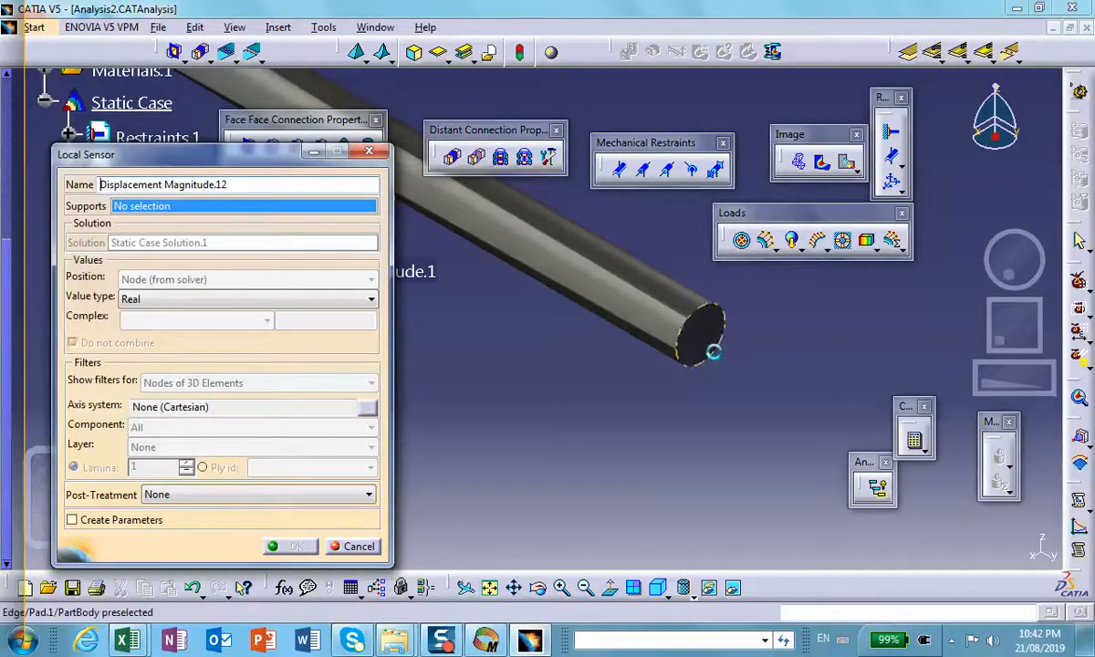
left_click(715, 362)
left_click(296, 546)
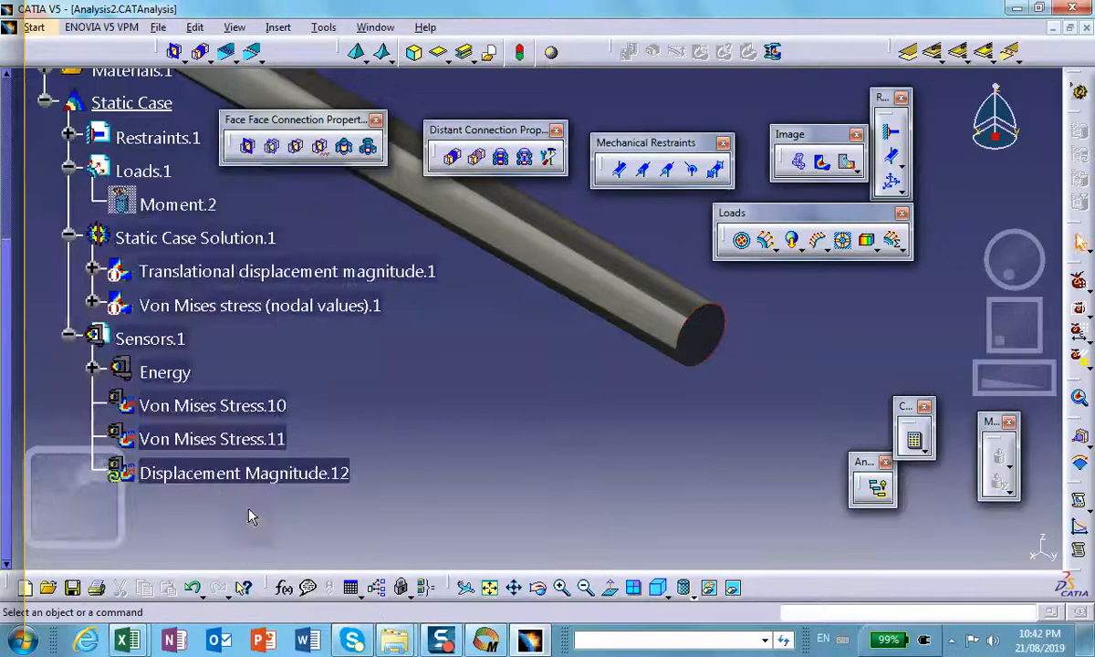
right_click(228, 475)
left_click(233, 420)
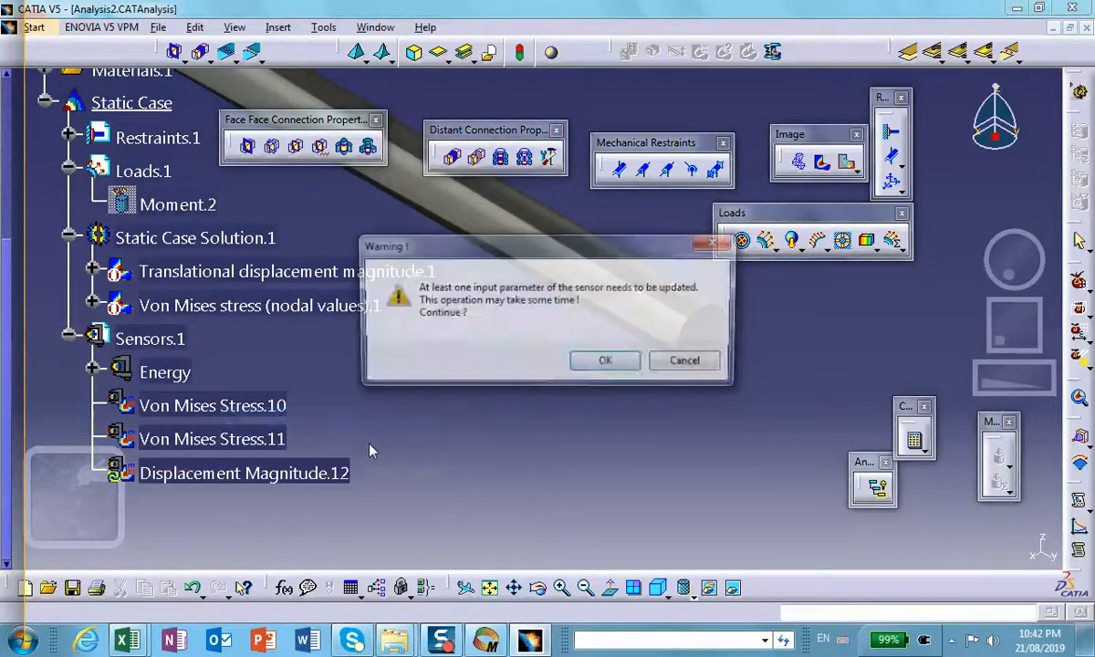
left_click(628, 360)
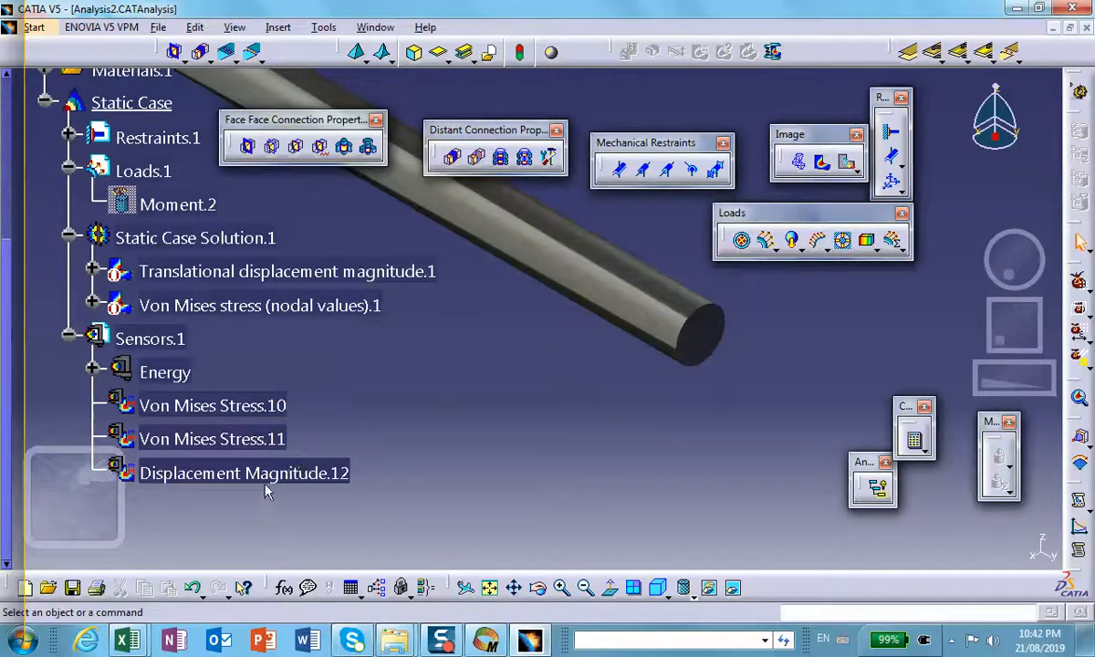
Step: Export the displacement sensor's data to the Desktop as a Microsoft Excel worksheet named ExportDataFile_tangential_displacement
right_click(273, 473)
left_click(310, 441)
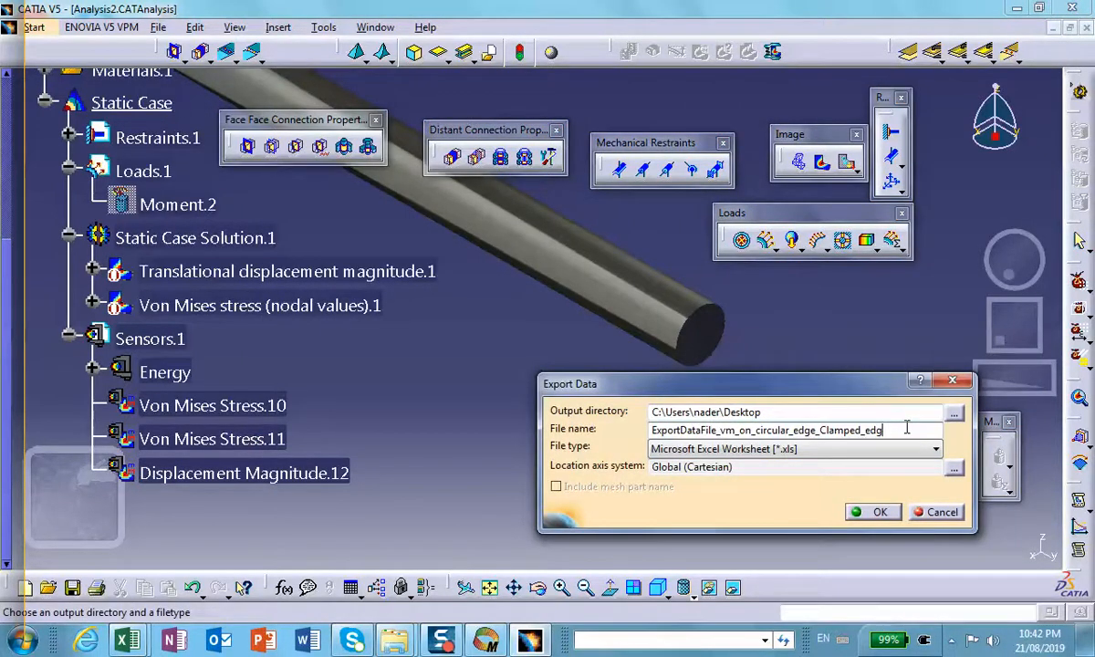
key("BackSpace")
key("BackSpace")
key("BackSpace")
key("BackSpace")
key("BackSpace")
key("BackSpace")
key("BackSpace")
key("BackSpace")
key("BackSpace")
key("BackSpace")
key("BackSpace")
key("BackSpace")
key("BackSpace")
key("BackSpace")
key("BackSpace")
key("BackSpace")
key("BackSpace")
key("BackSpace")
key("BackSpace")
key("BackSpace")
key("BackSpace")
key("BackSpace")
key("BackSpace")
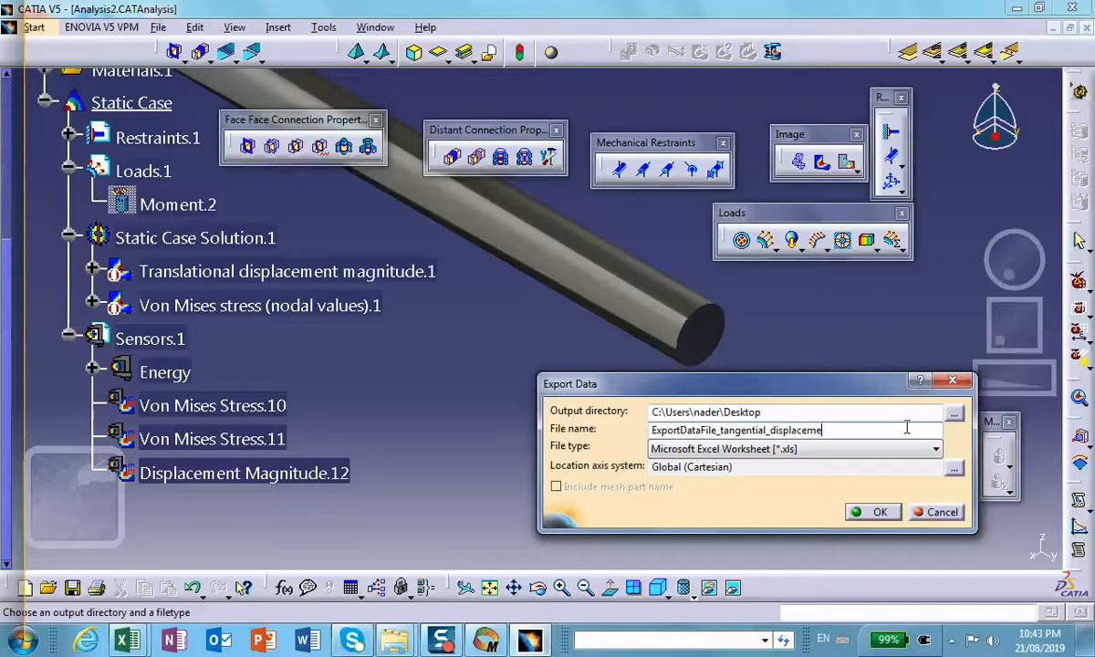
left_click(879, 512)
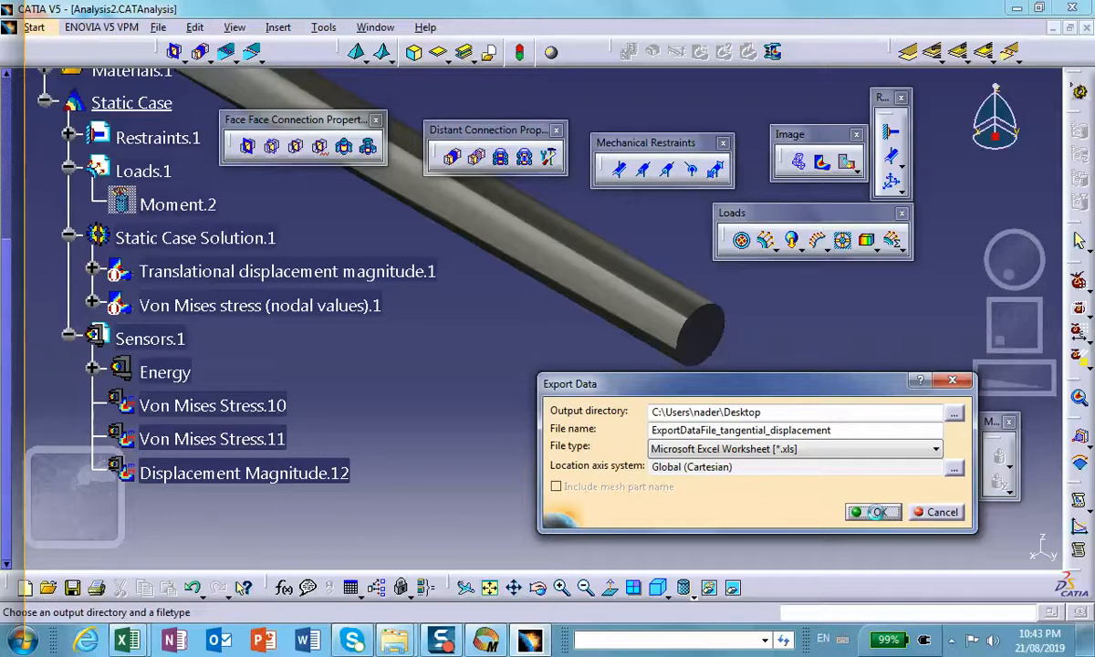
left_click(875, 512)
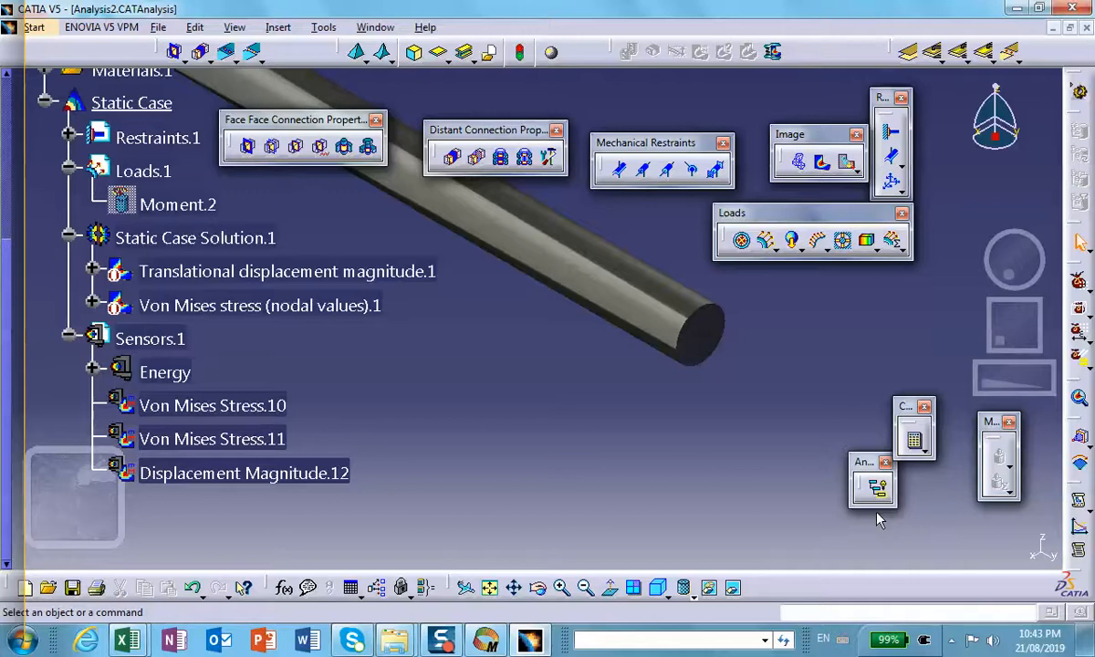
Step: Minimize CATIA, open the newly exported displacement worksheet in Excel, widen columns A to D and review the nodal displacements
left_click(1017, 8)
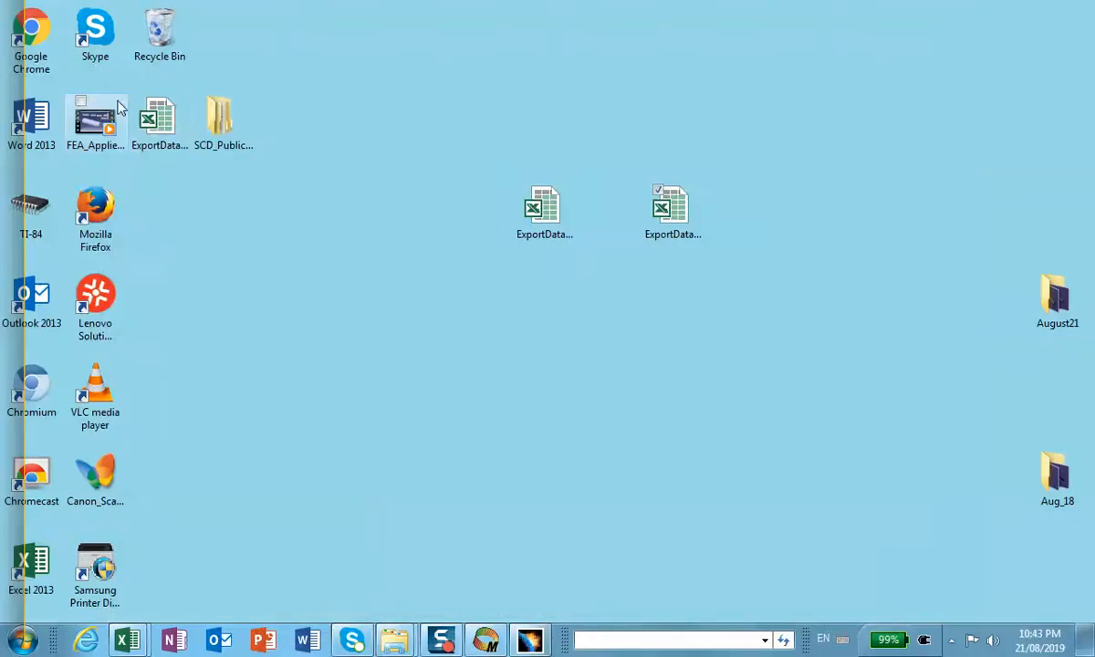
double_click(158, 121)
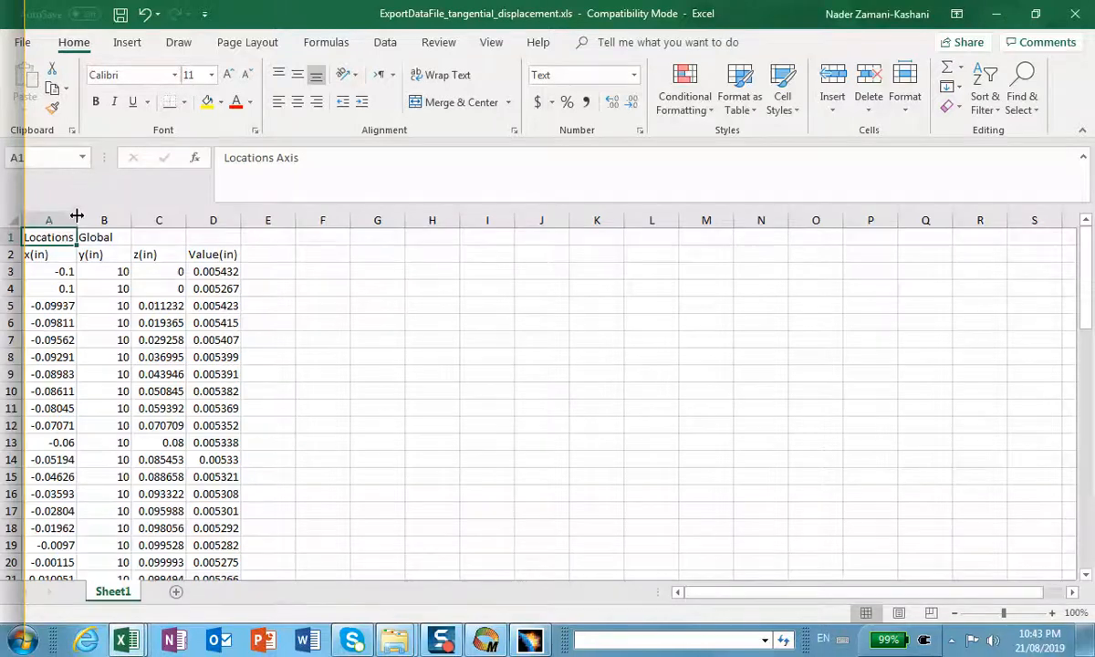
left_click_drag(76, 216, 355, 223)
scroll(328, 318, "down", 2)
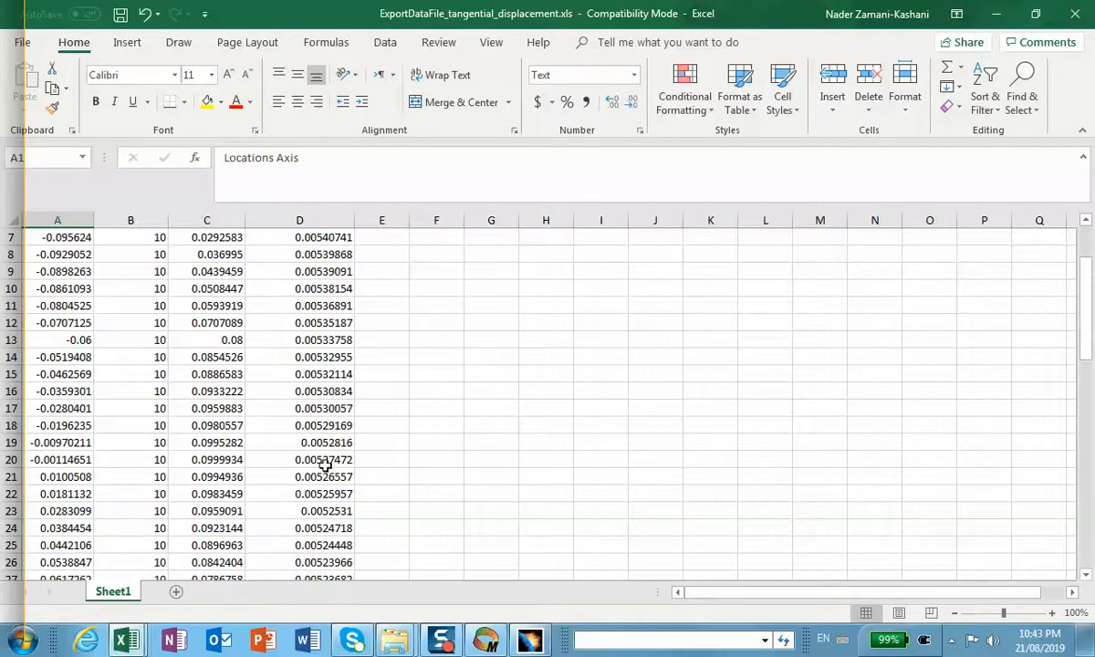
scroll(306, 463, "up", 2)
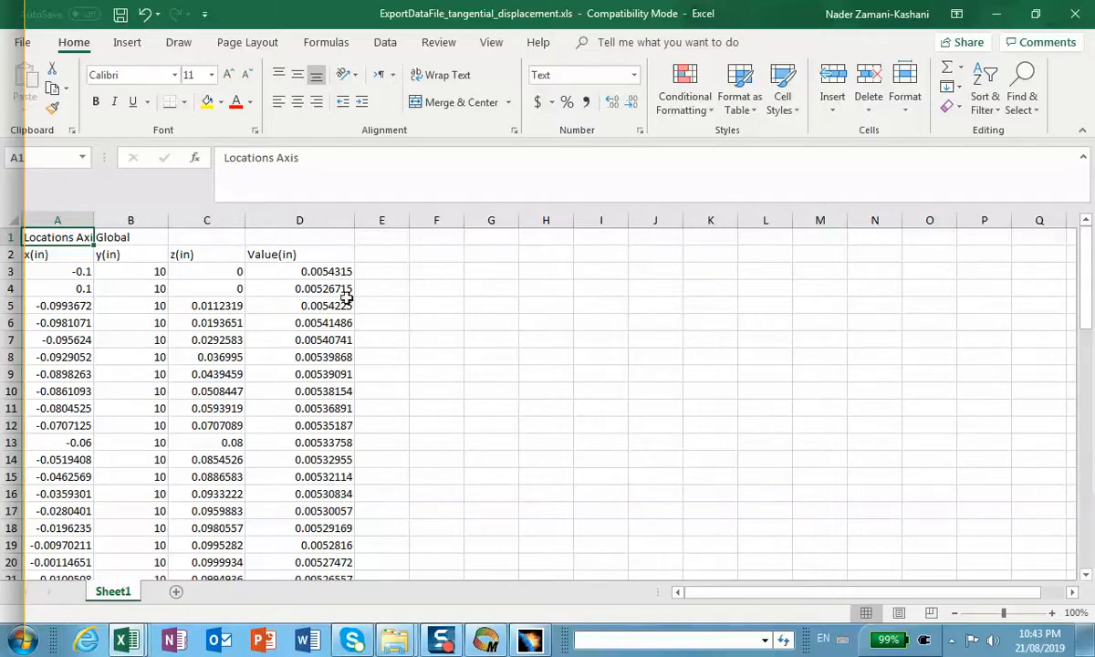
Step: Minimize the open worksheets and review the twist angle θ and tangential displacement d in the Mathcad sheet torque.mcd
left_click(994, 15)
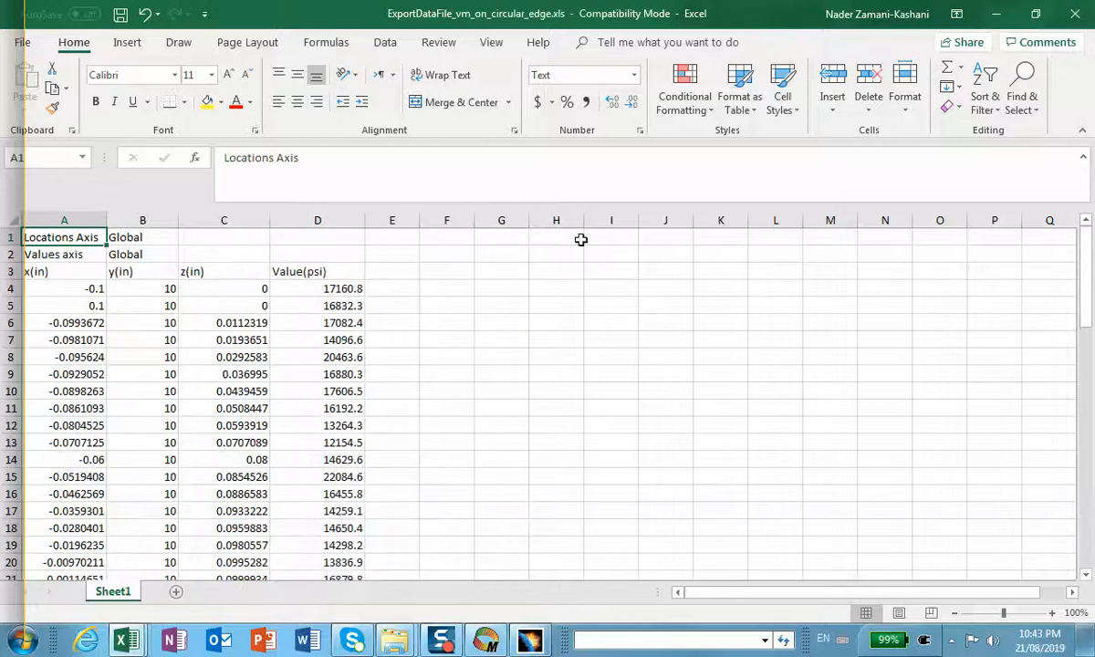
left_click(995, 15)
left_click(485, 639)
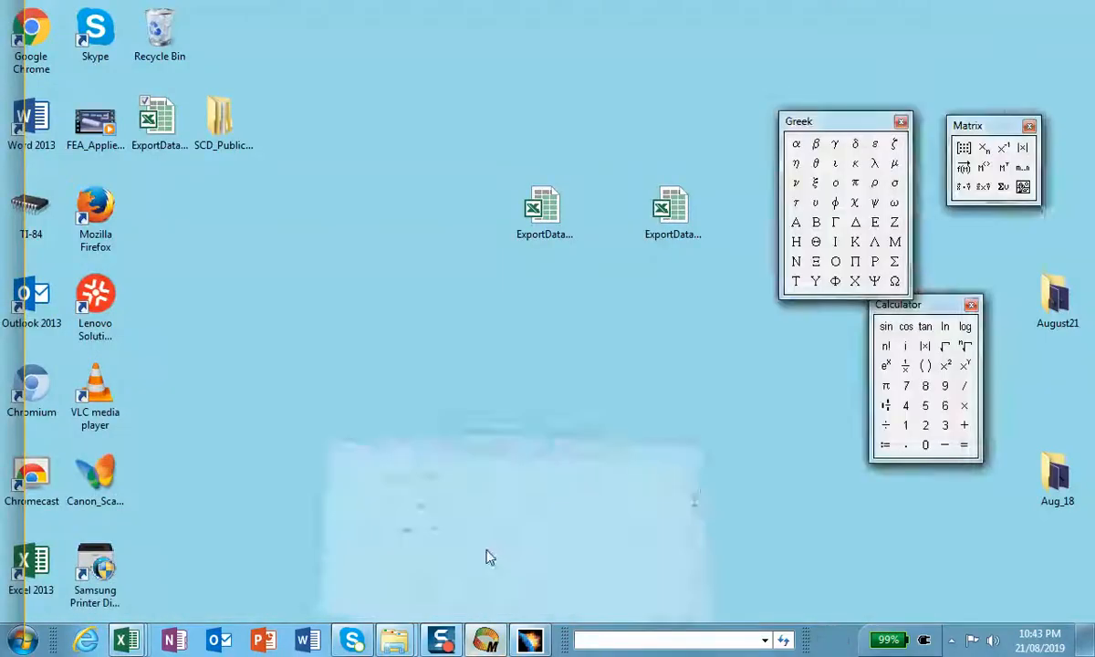
scroll(475, 424, "down", 5)
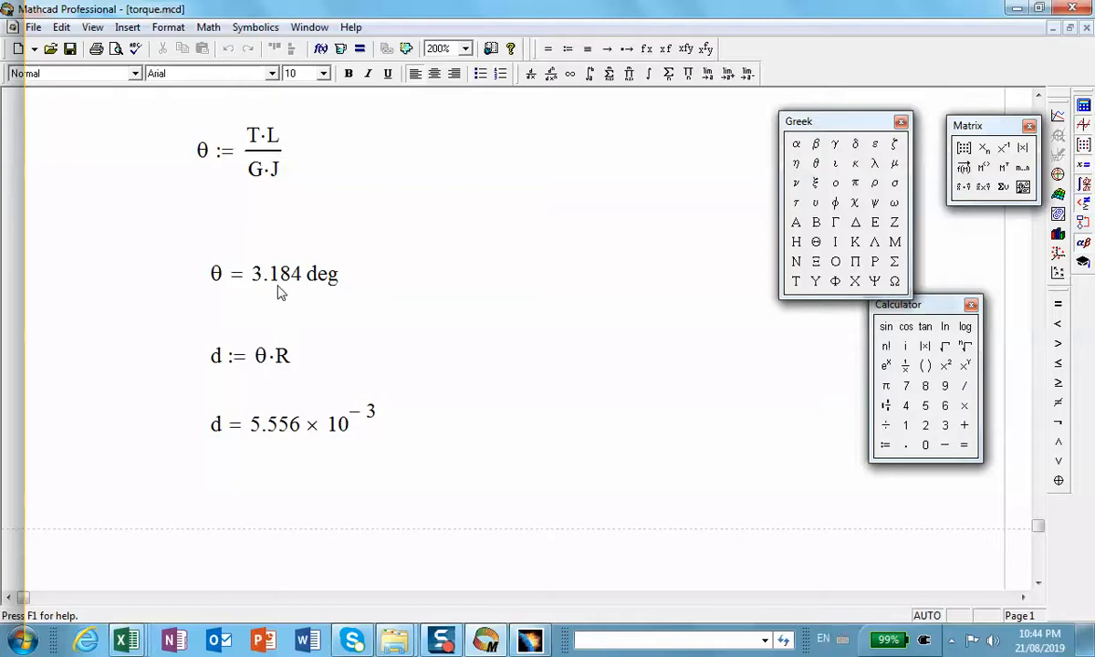
left_click(1018, 9)
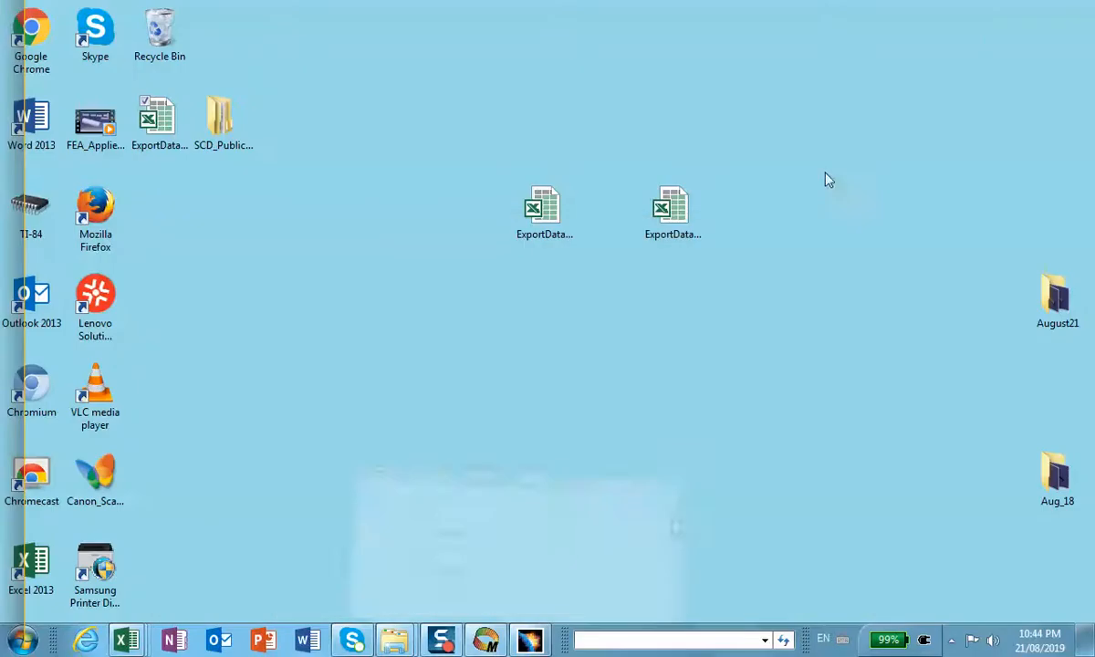
Step: Return to CATIA and examine the whole shaft together with the analysis specification tree
left_click(529, 639)
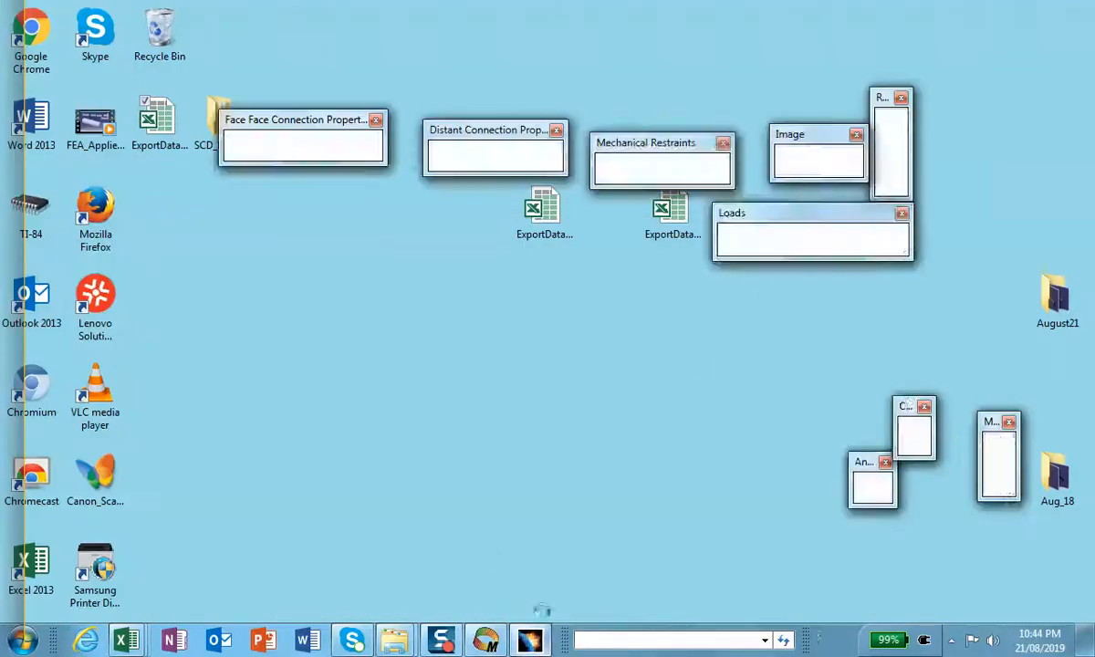
middle_click_drag(566, 362, 656, 522)
scroll(656, 522, "down", 1)
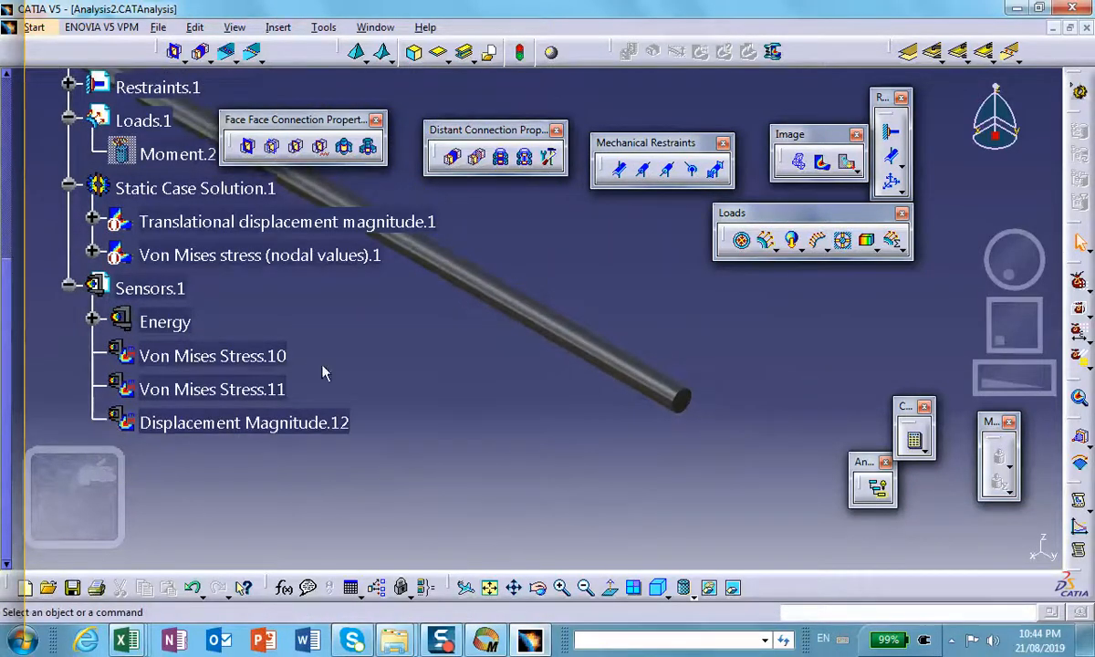
scroll(219, 306, "up", 5)
middle_click_drag(522, 362, 543, 471)
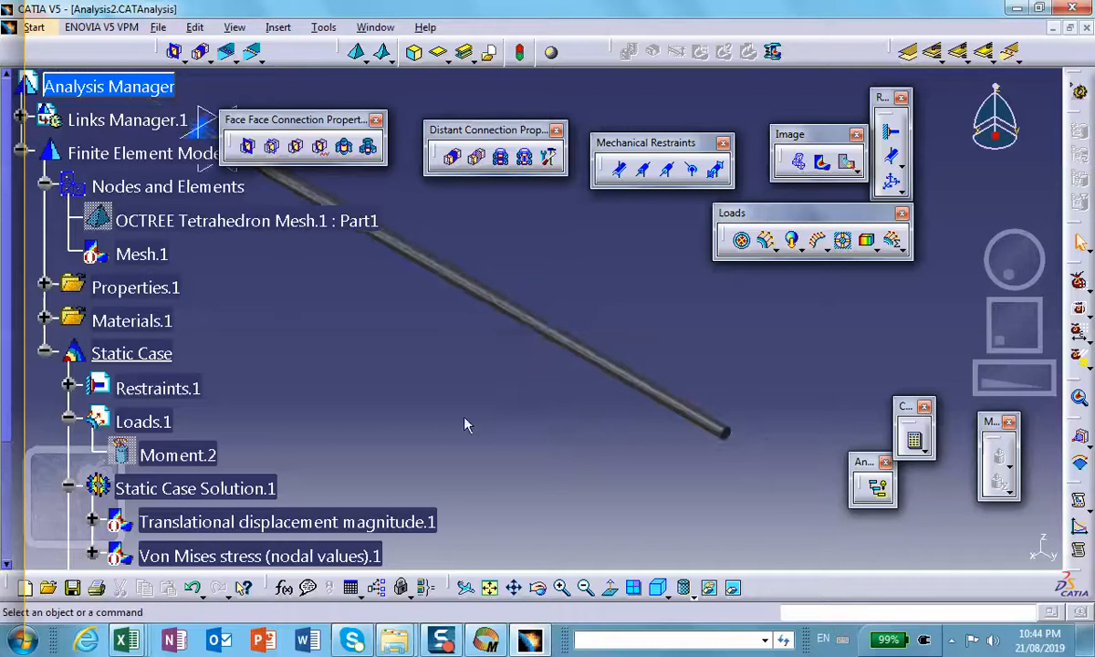
middle_click_drag(464, 417, 601, 516)
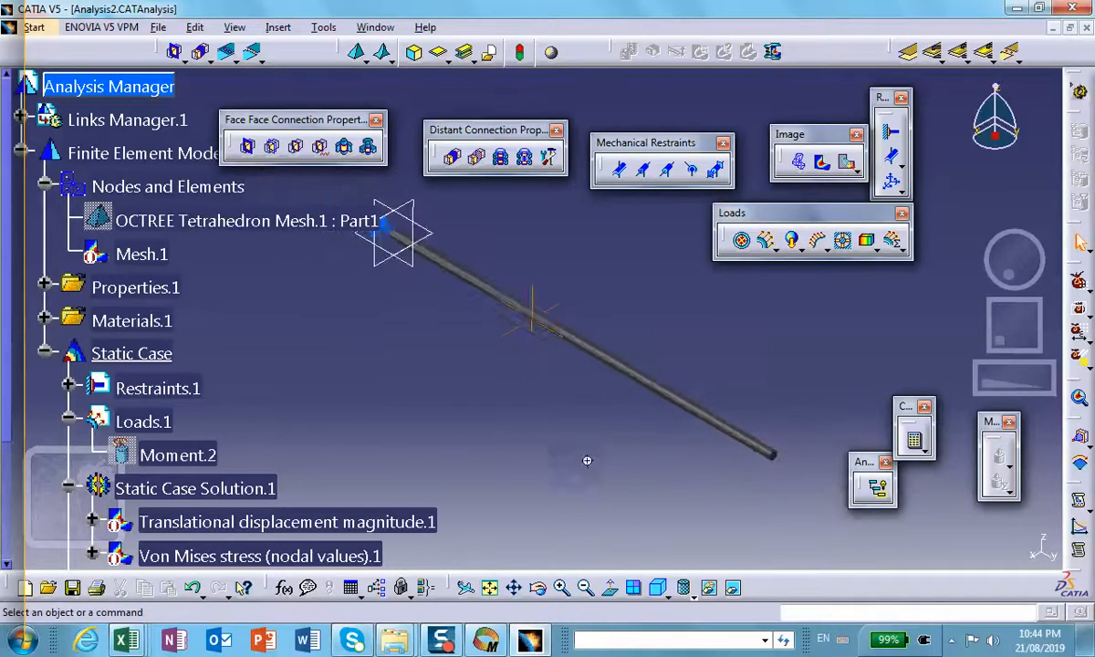
middle_click_drag(587, 460, 562, 492)
scroll(429, 415, "down", 1)
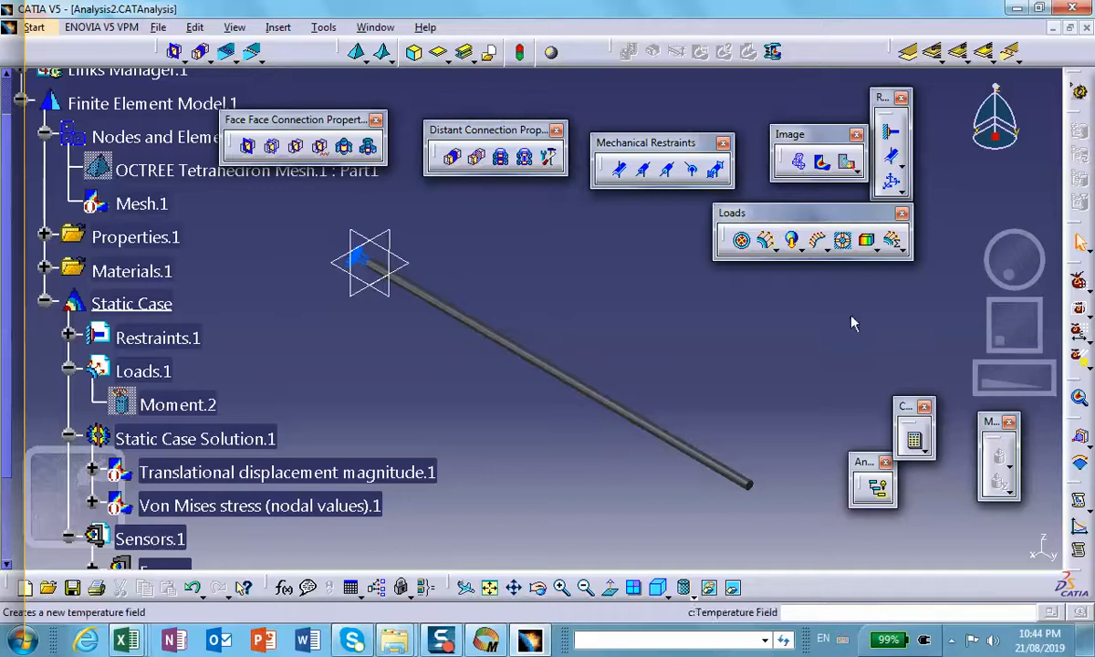
Step: Create a deformed mesh image for the static case solution and review its image edition options
left_click(798, 162)
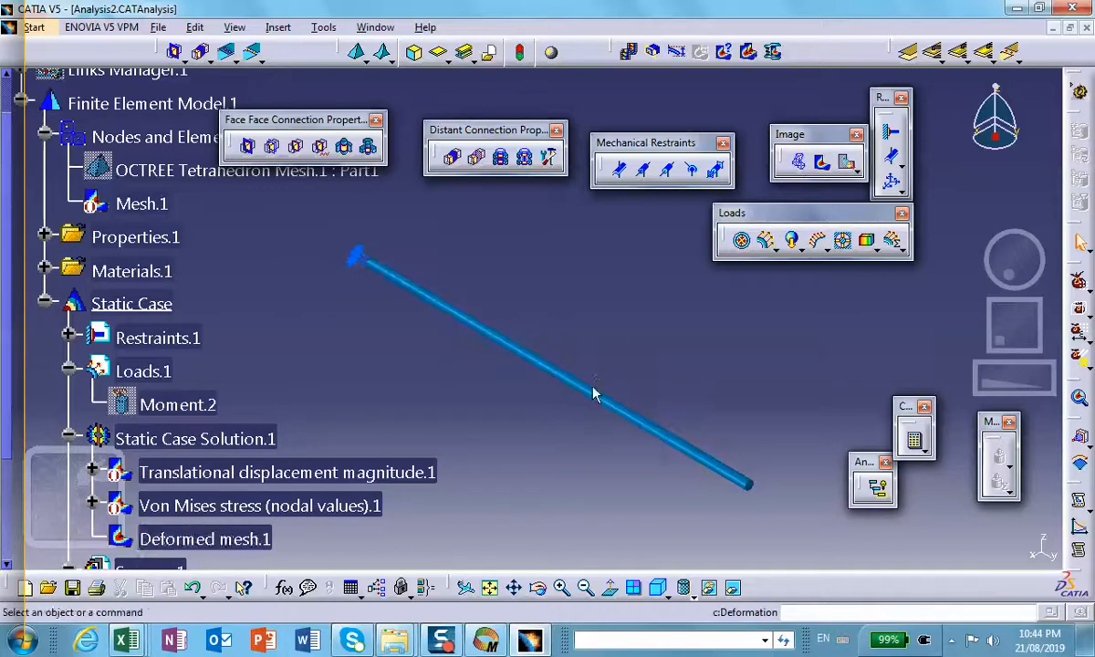
middle_click_drag(594, 391, 441, 208)
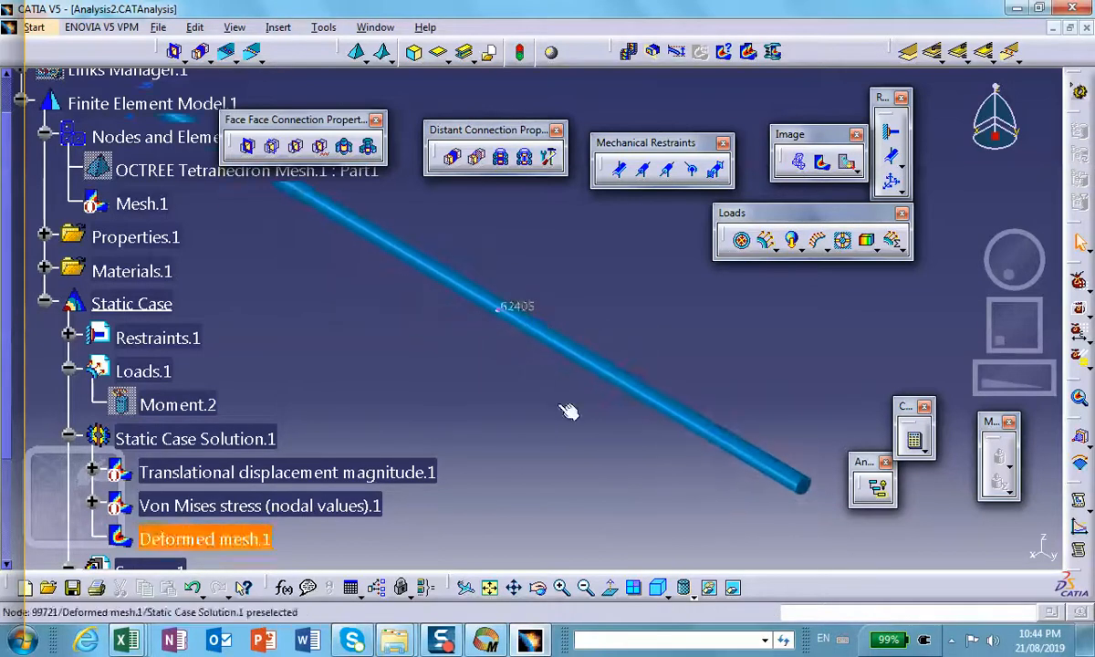
double_click(527, 315)
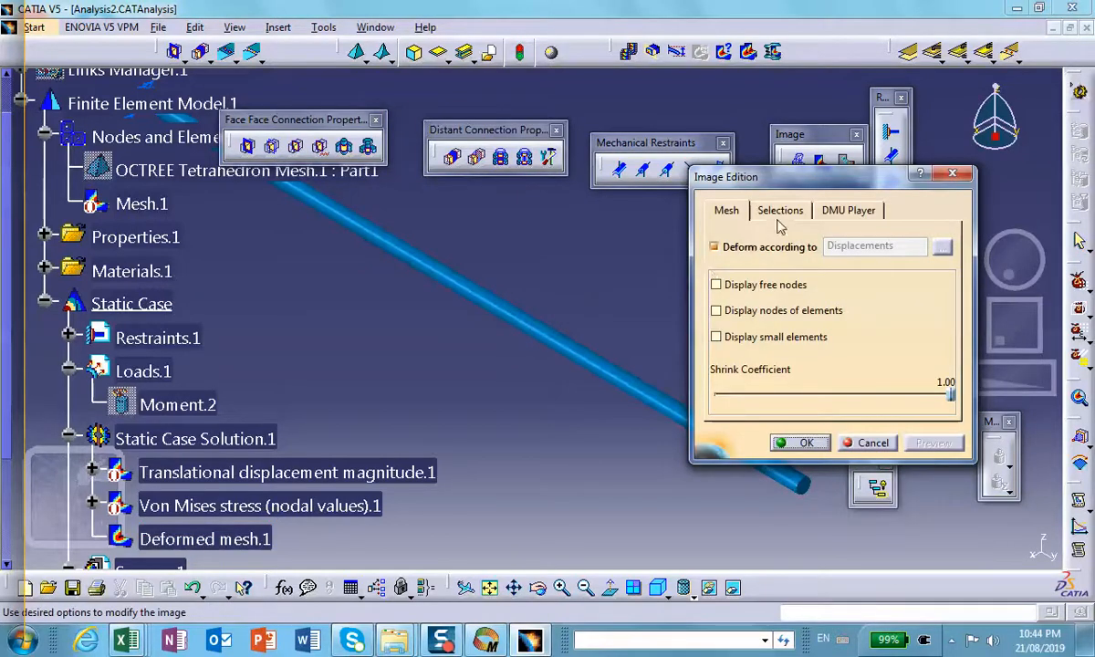
left_click(794, 442)
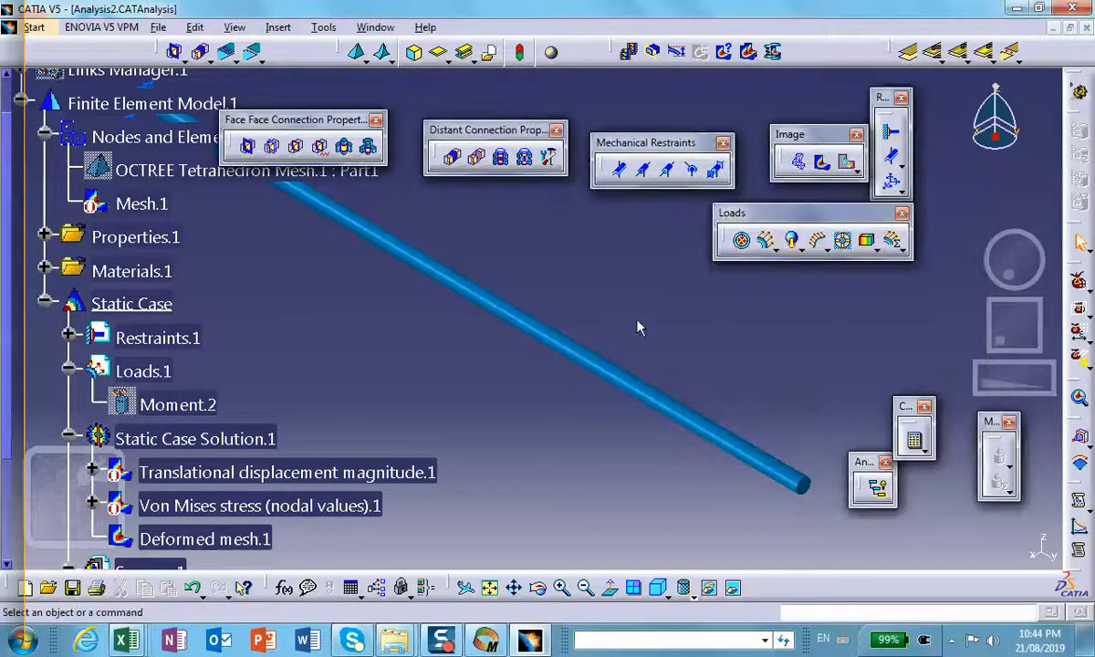
Step: Set the deformed mesh's amplification magnitude to the default scaling factor
left_click(677, 52)
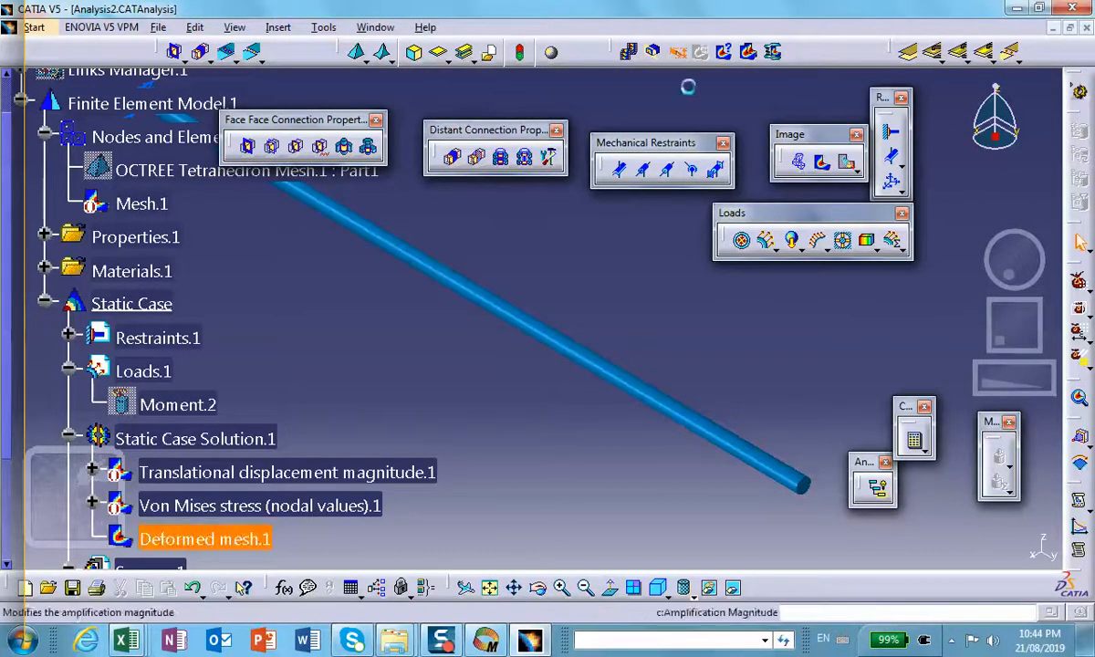
left_click(1008, 500)
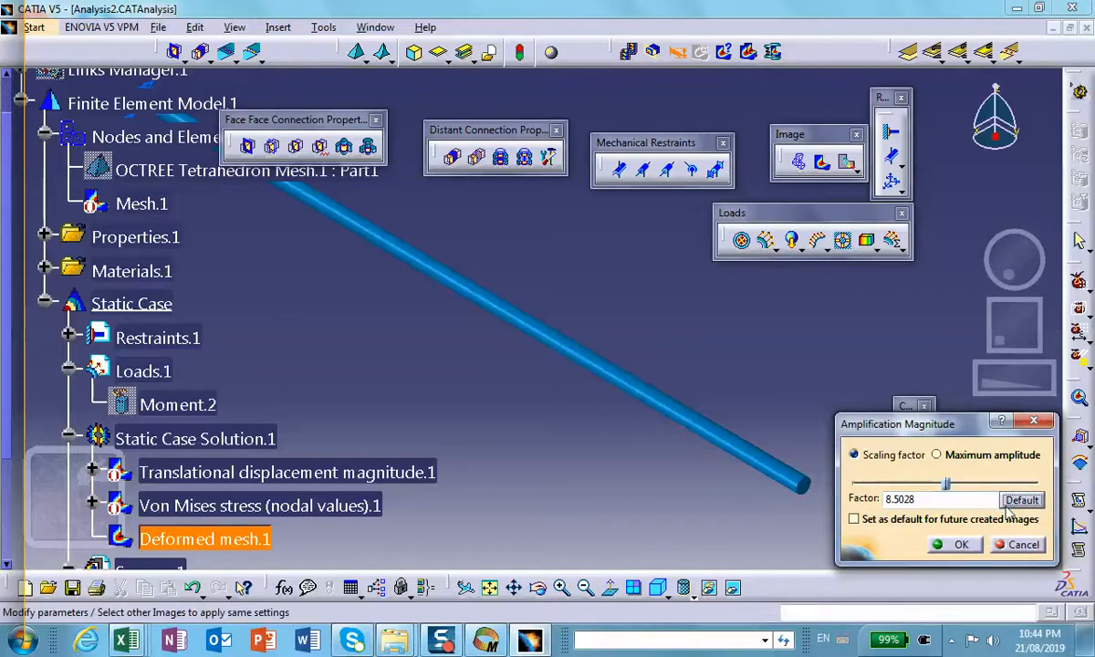
left_click(954, 544)
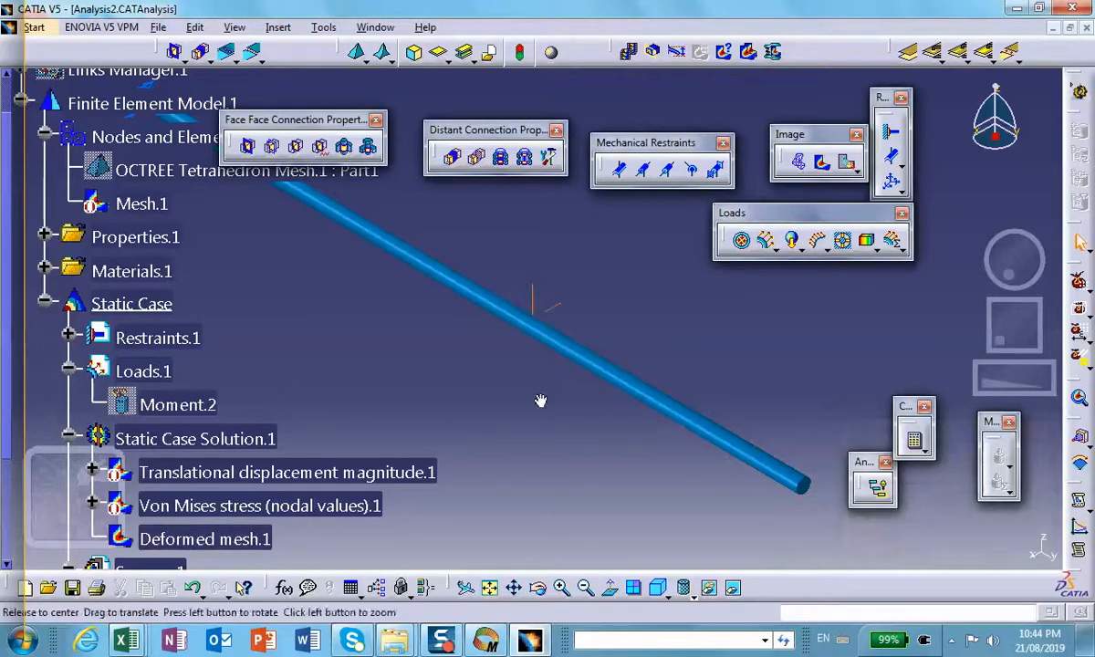
middle_click_drag(536, 399, 537, 374)
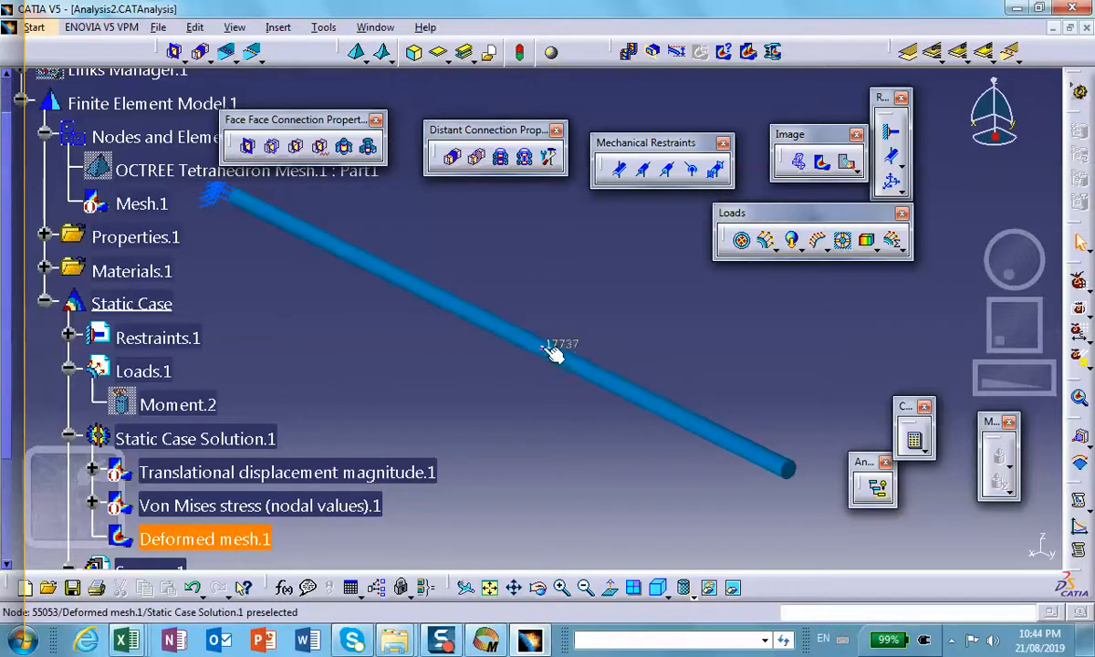
double_click(556, 356)
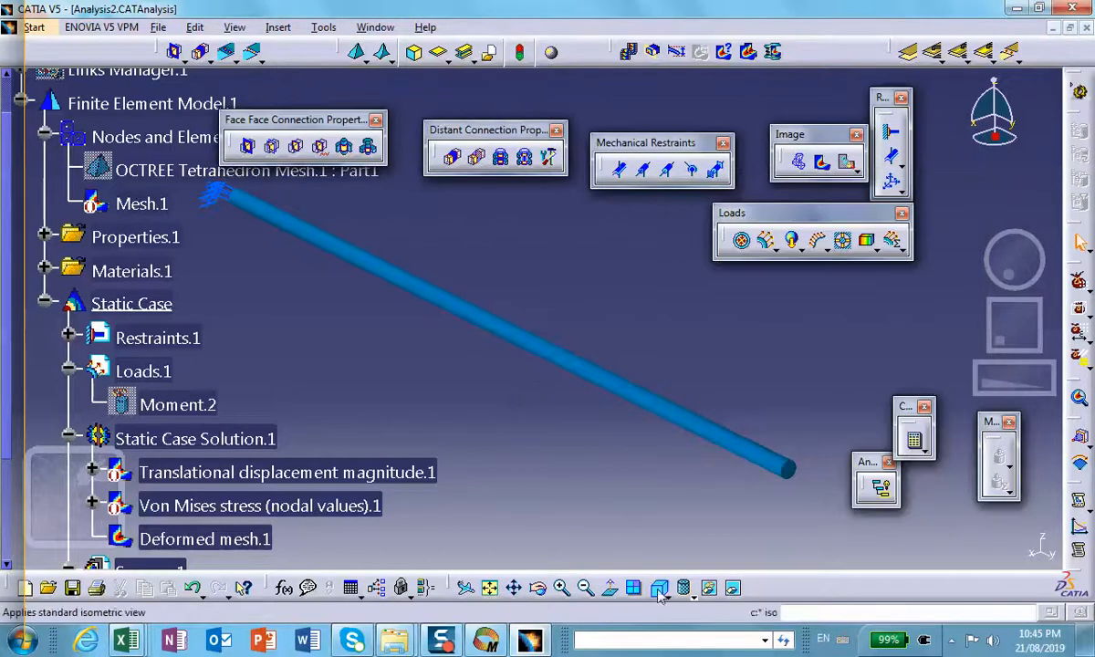
Step: Customize the view mode to display all edges and points together with material shading
left_click(694, 596)
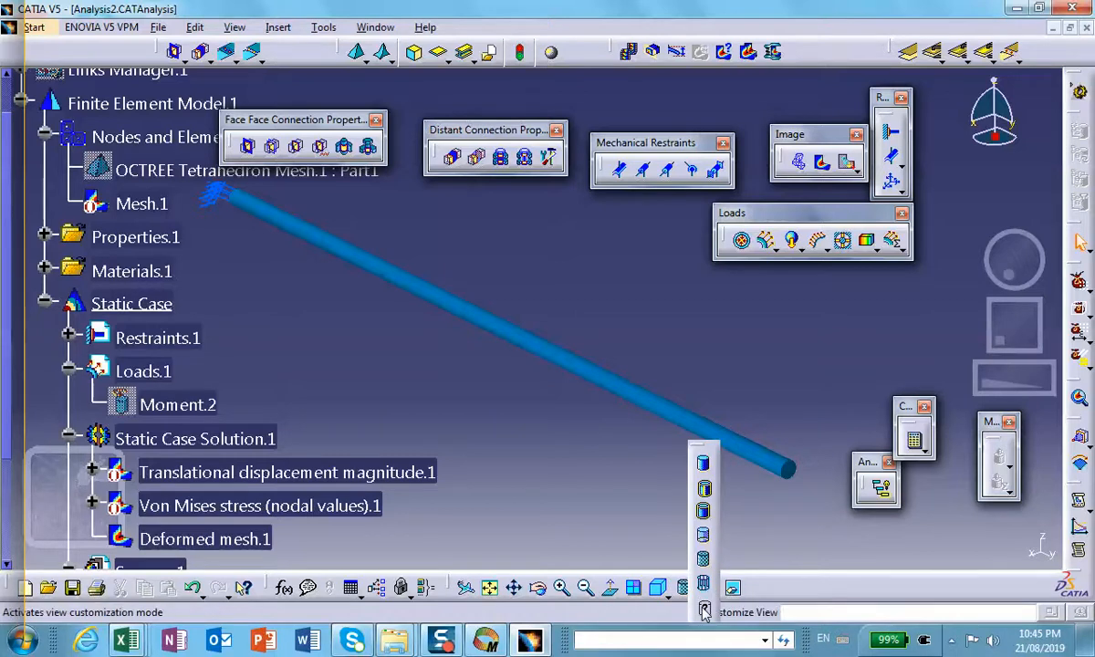
left_click(704, 610)
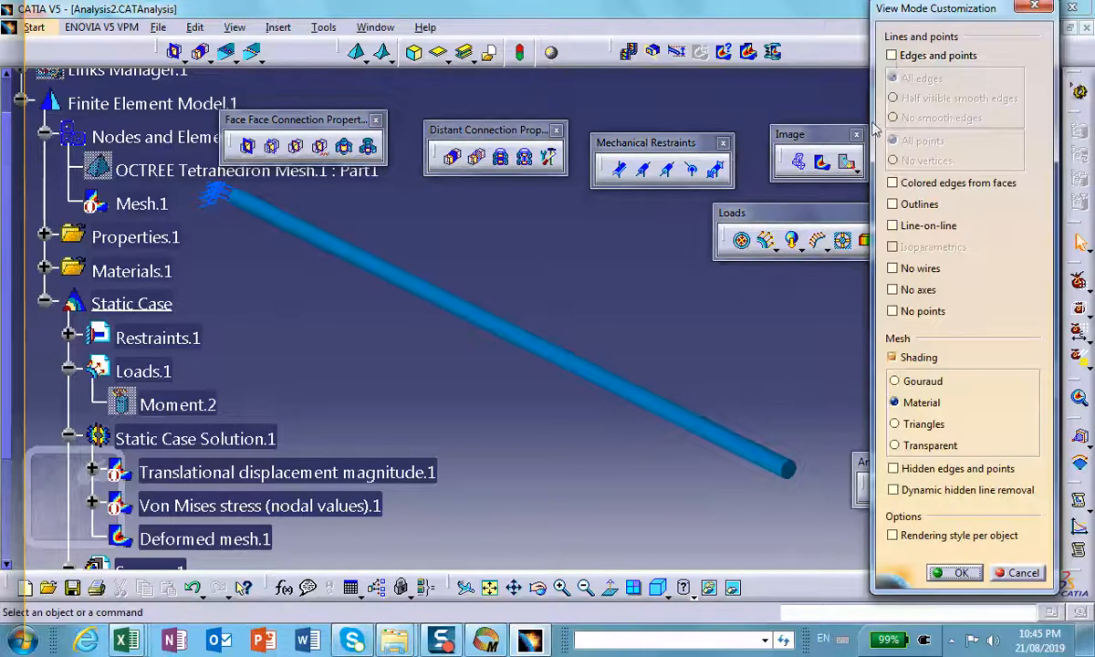
left_click(892, 55)
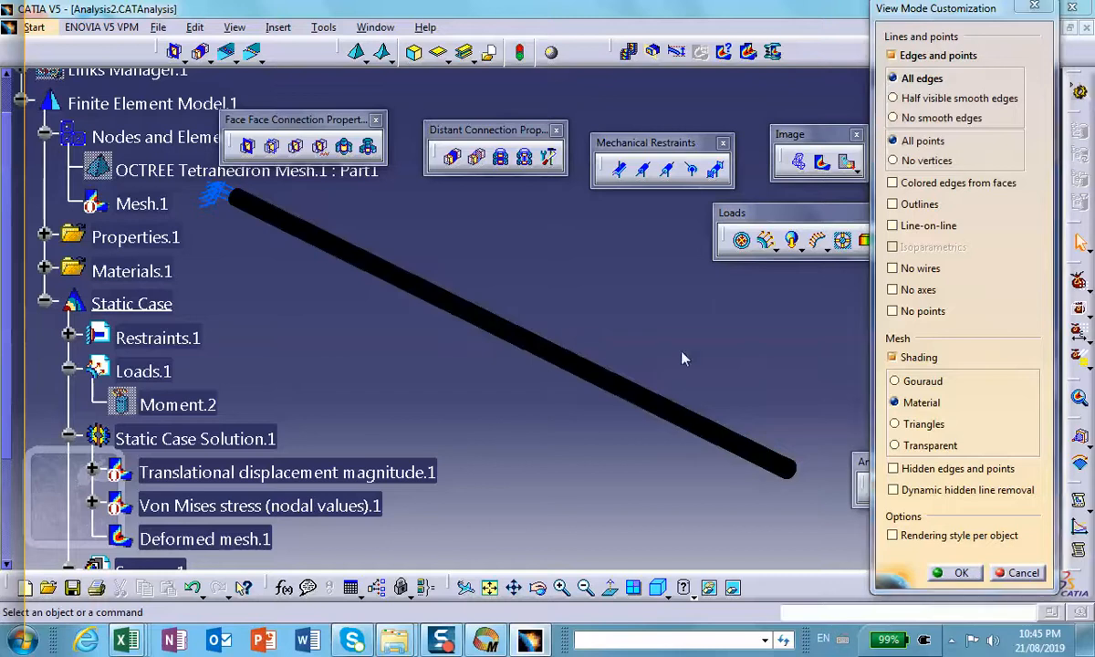
left_click(947, 574)
Step: Examine the deformed mesh closely along the shaft, including the density of the surface elements
middle_click_drag(702, 475, 262, 68)
left_click(702, 474)
middle_click_drag(648, 383, 561, 402)
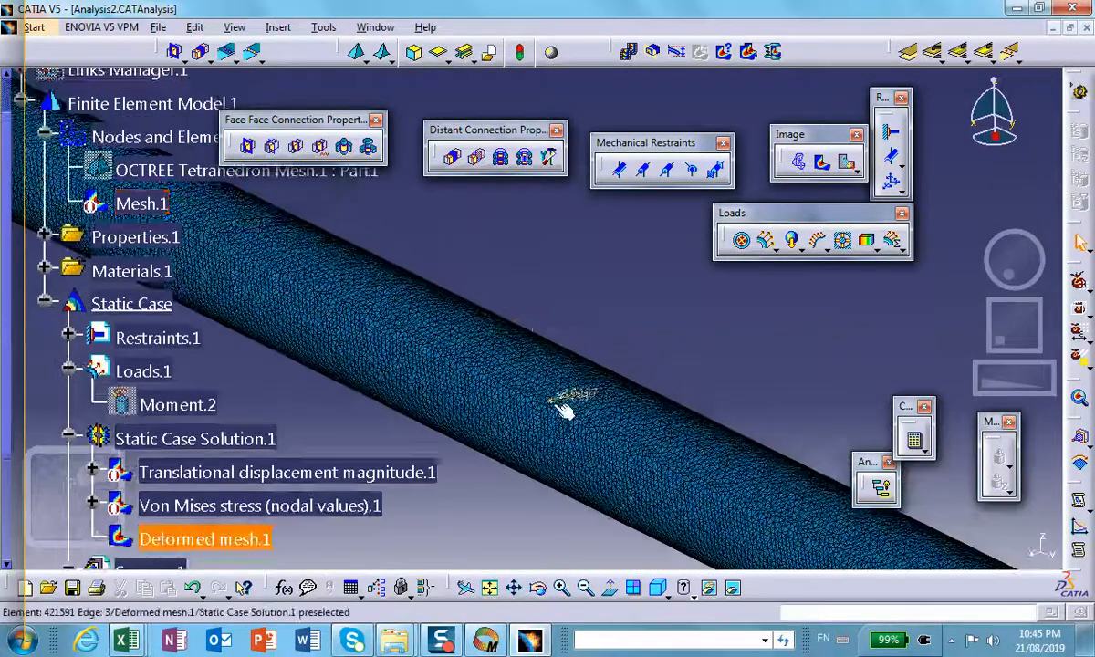
left_click(256, 226)
middle_click_drag(256, 226, 242, 102)
scroll(551, 387, "up", 1)
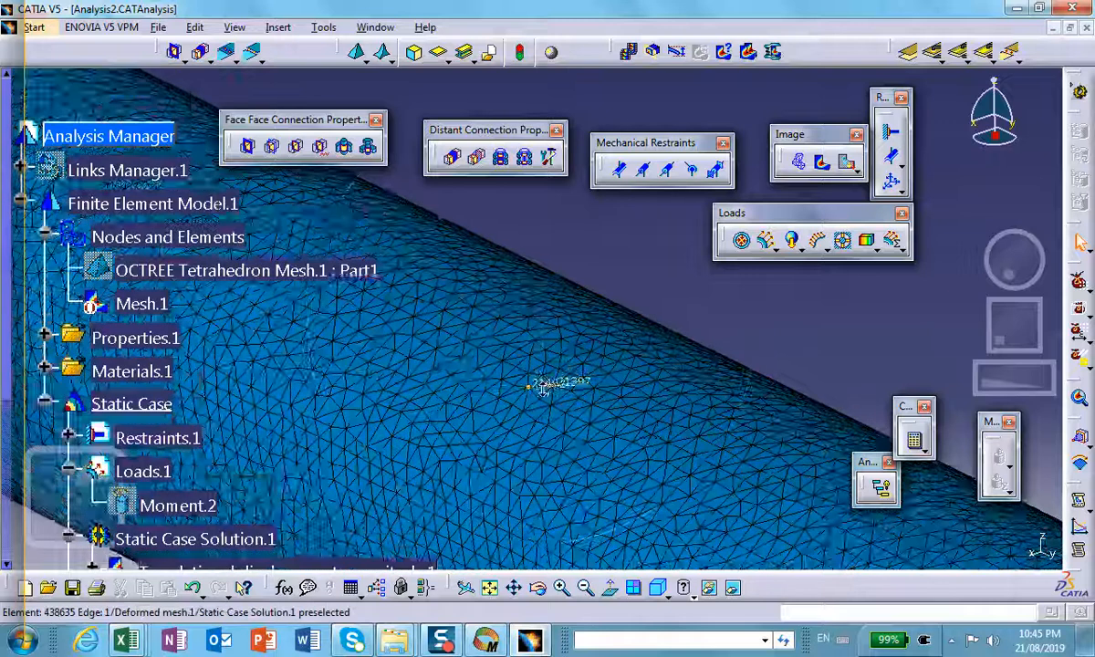
left_click(550, 385)
middle_click_drag(550, 384, 599, 625)
middle_click_drag(515, 420, 555, 566)
left_click(522, 456)
scroll(479, 425, "down", 1)
left_click(695, 462)
middle_click_drag(479, 425, 706, 547)
middle_click_drag(552, 418, 241, 376)
left_click(666, 484)
left_click(656, 467)
Step: Deactivate the Deformed mesh.1 image under the static case solution
scroll(274, 402, "down", 3)
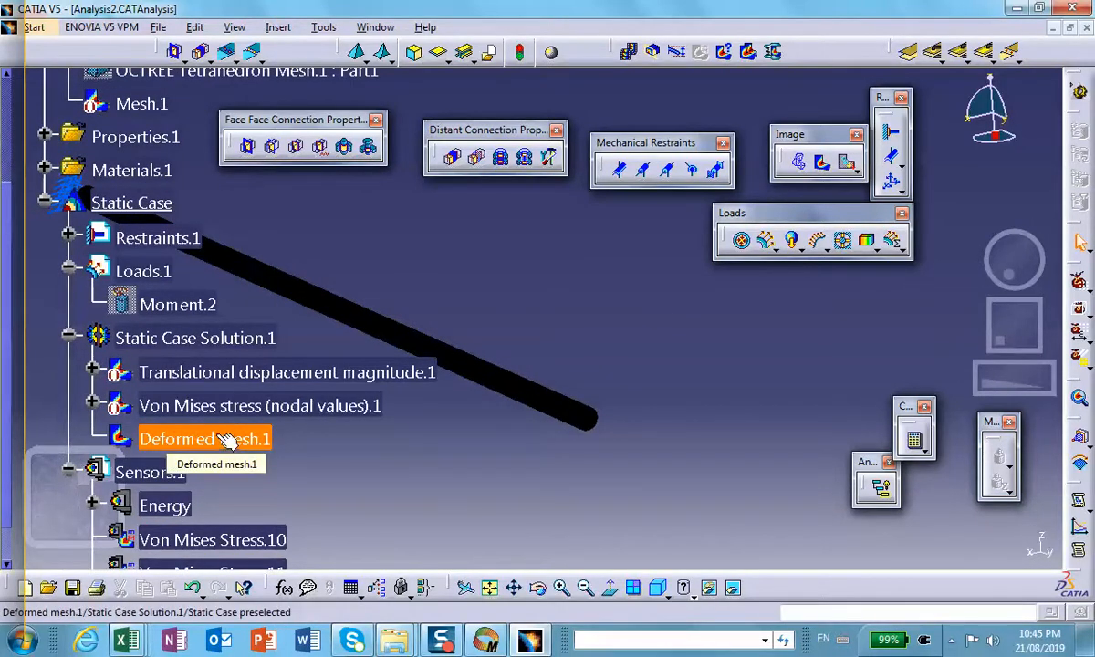
middle_click_drag(492, 319, 563, 422)
scroll(473, 352, "down", 1)
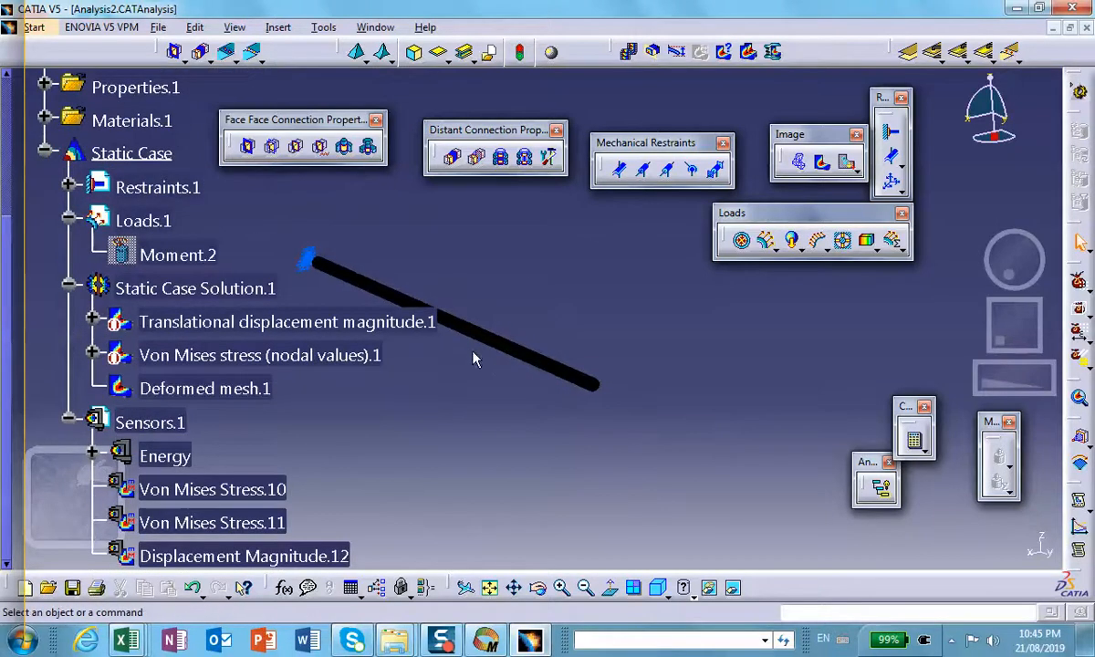
middle_click_drag(473, 353, 550, 300)
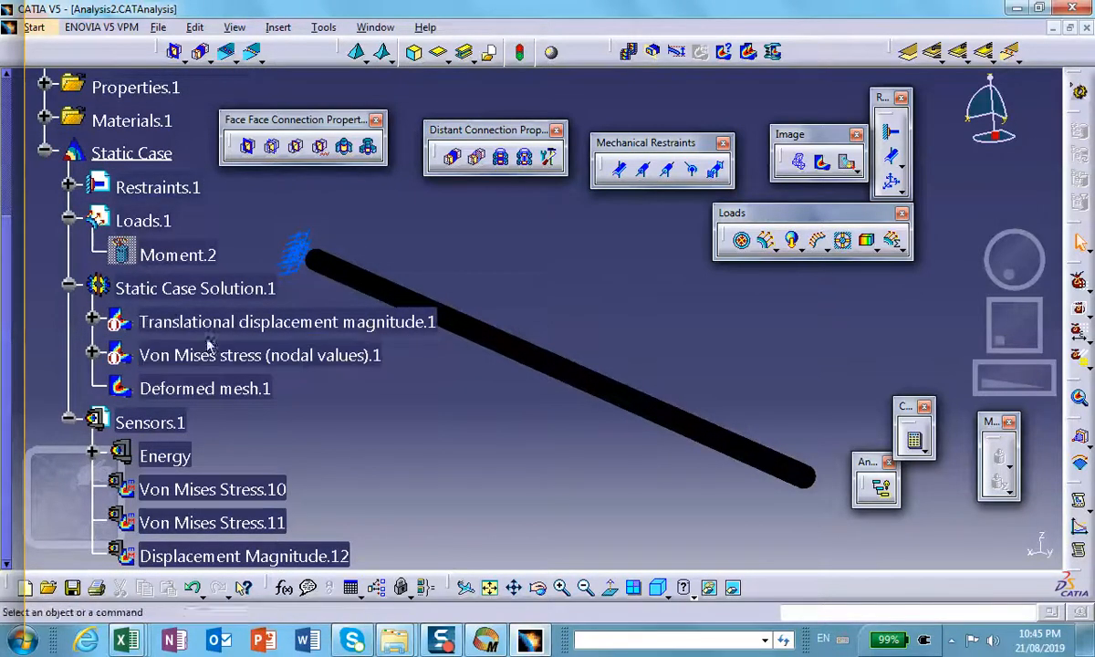
right_click(184, 387)
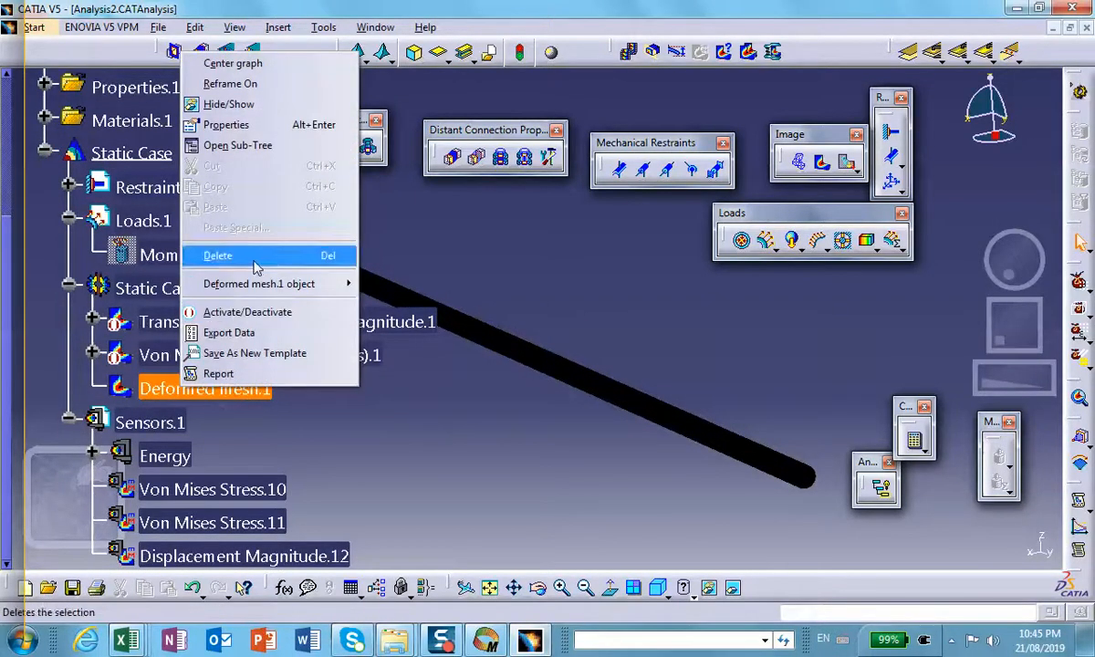
left_click(235, 311)
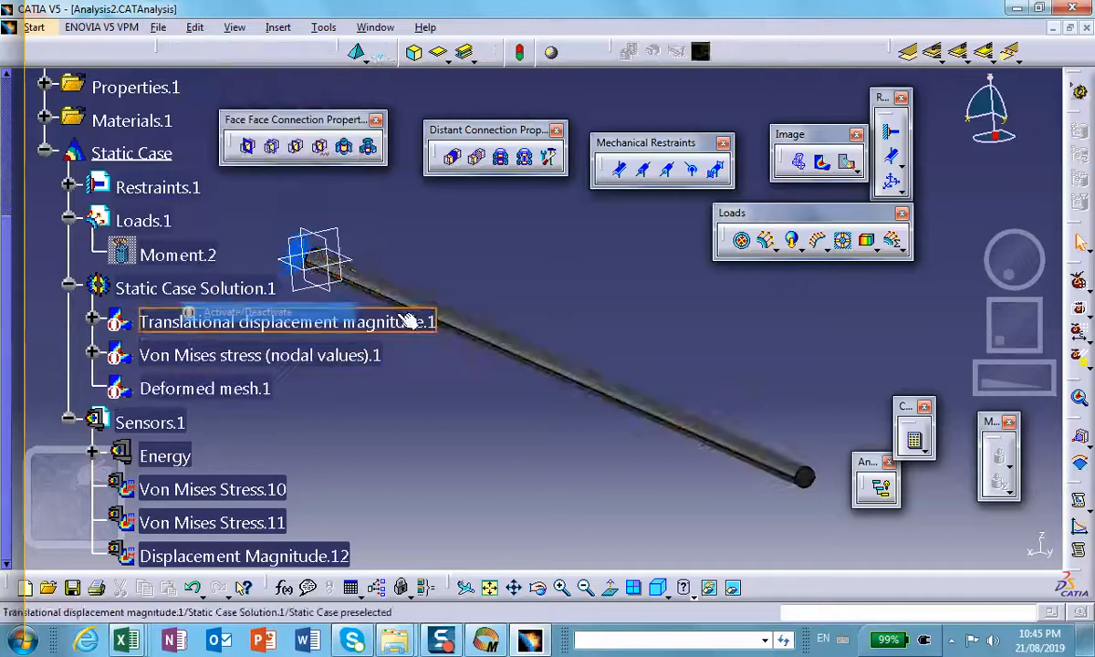
scroll(114, 187, "up", 5)
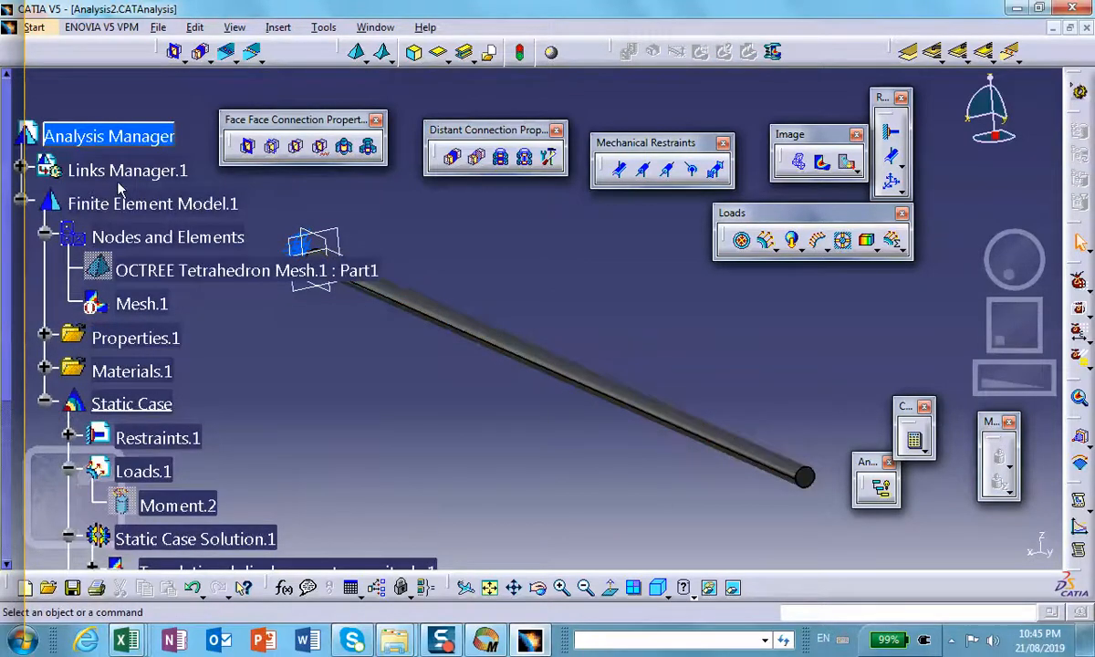
middle_click_drag(260, 211, 352, 231)
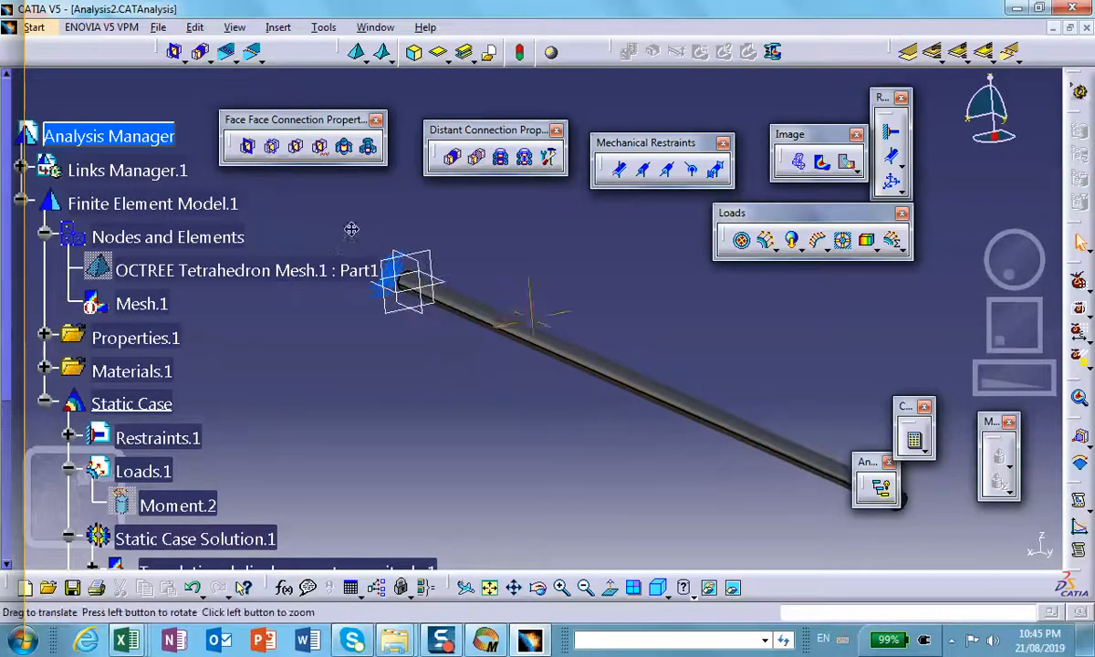
middle_click(66, 180)
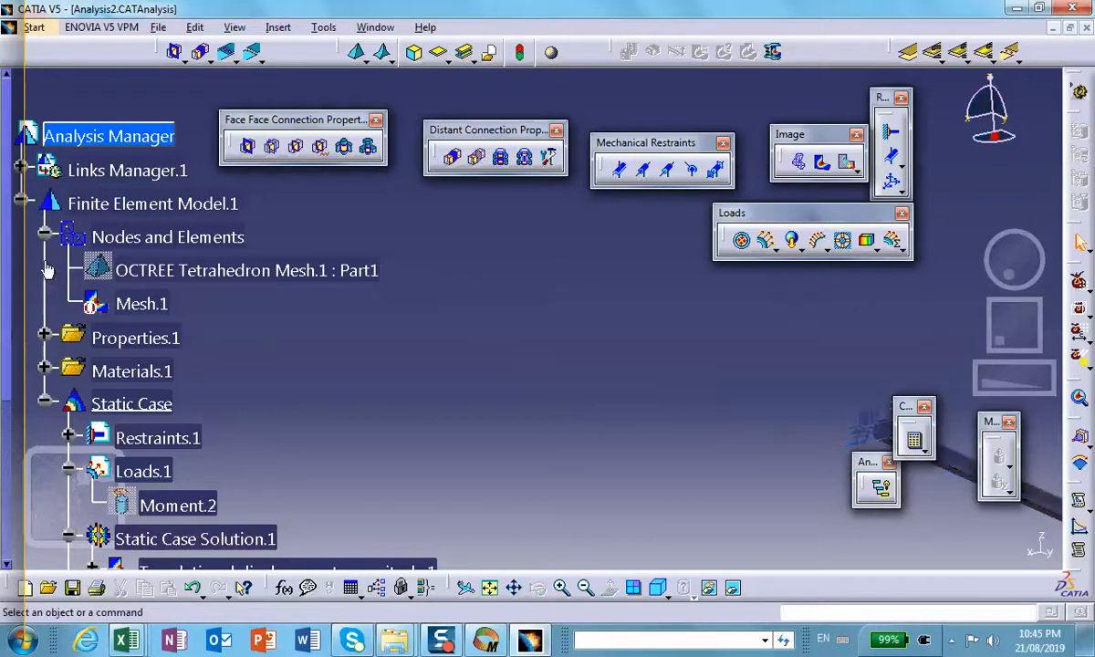
middle_click_drag(45, 253, 90, 241)
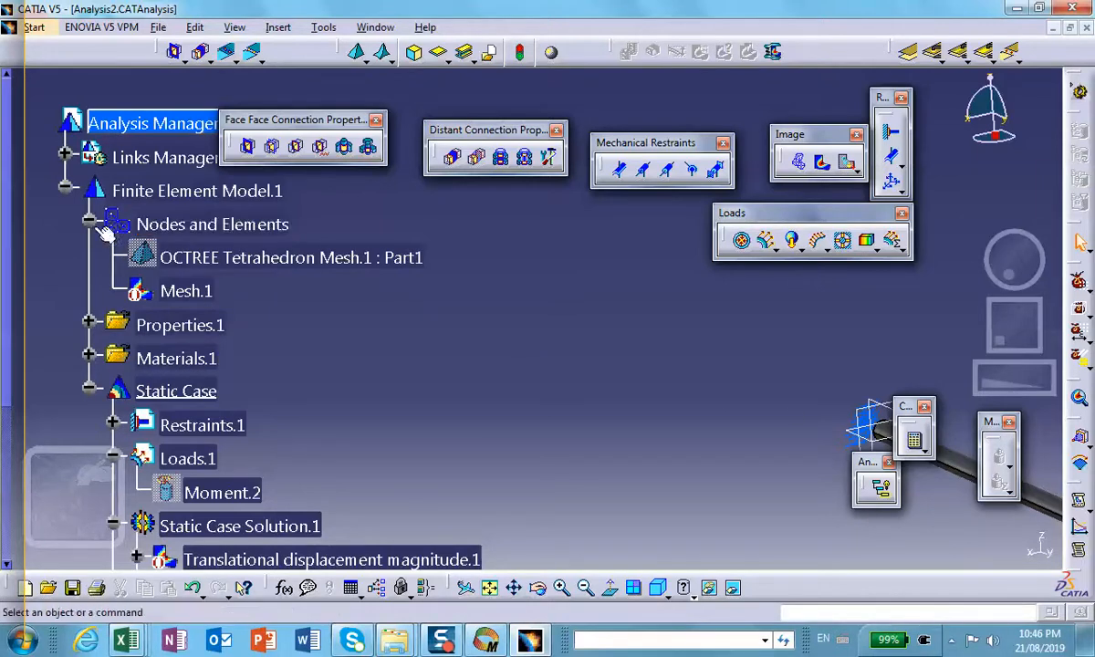
Step: Expand the linked Part2.CATPart down to Pad.1 and set the pad's length to 1 in
left_click(65, 157)
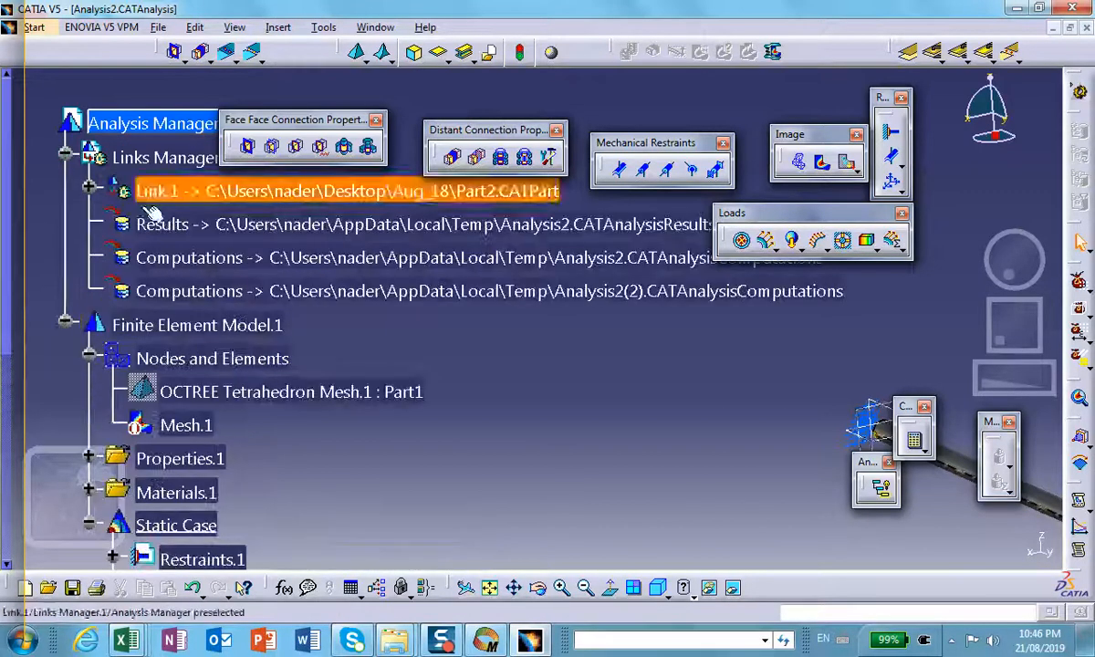
left_click(87, 187)
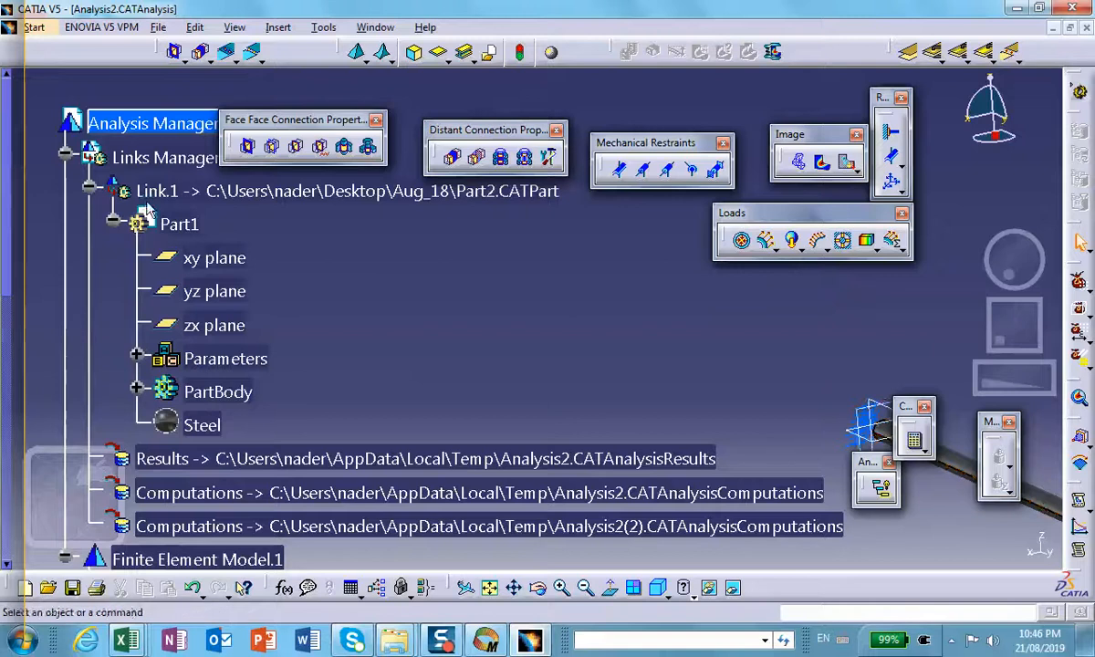
left_click(136, 387)
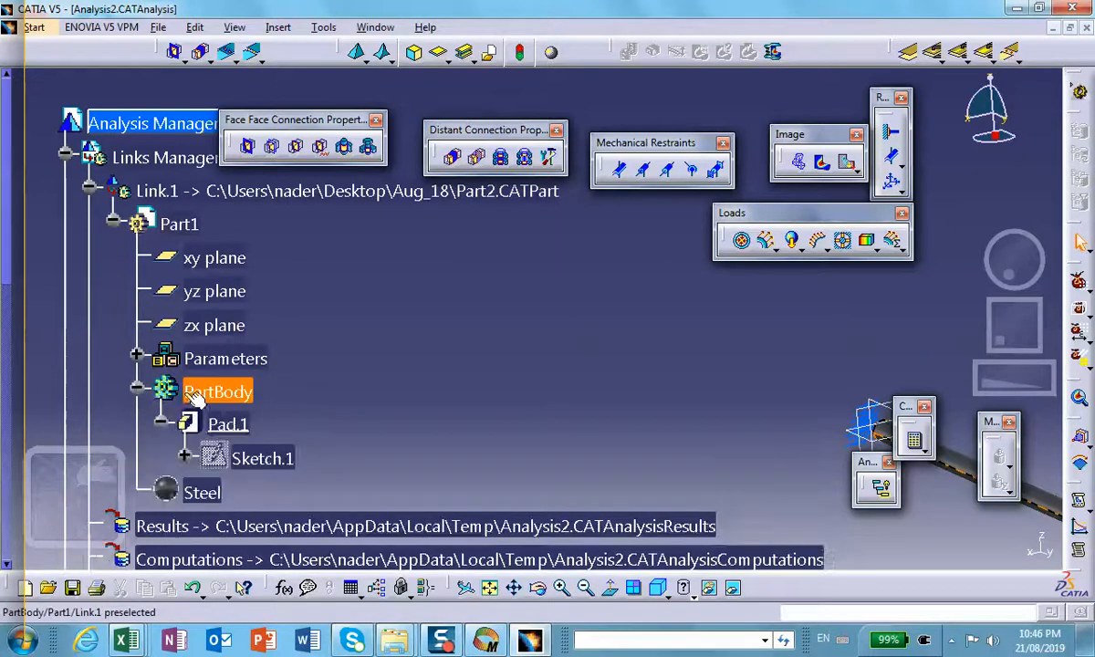
double_click(231, 423)
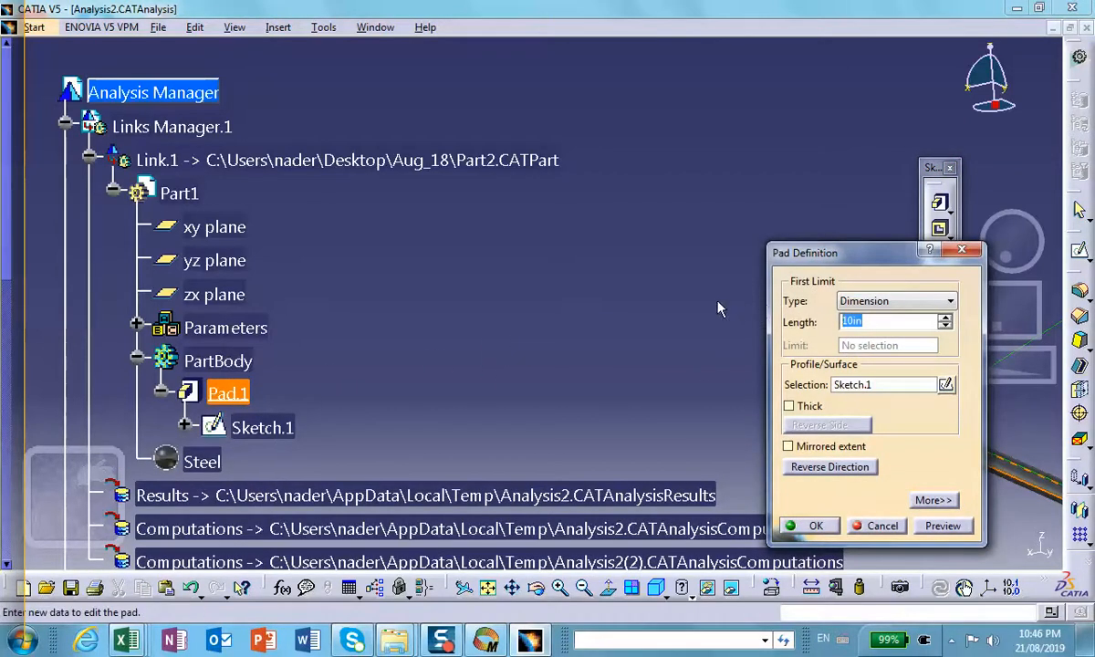
type("1")
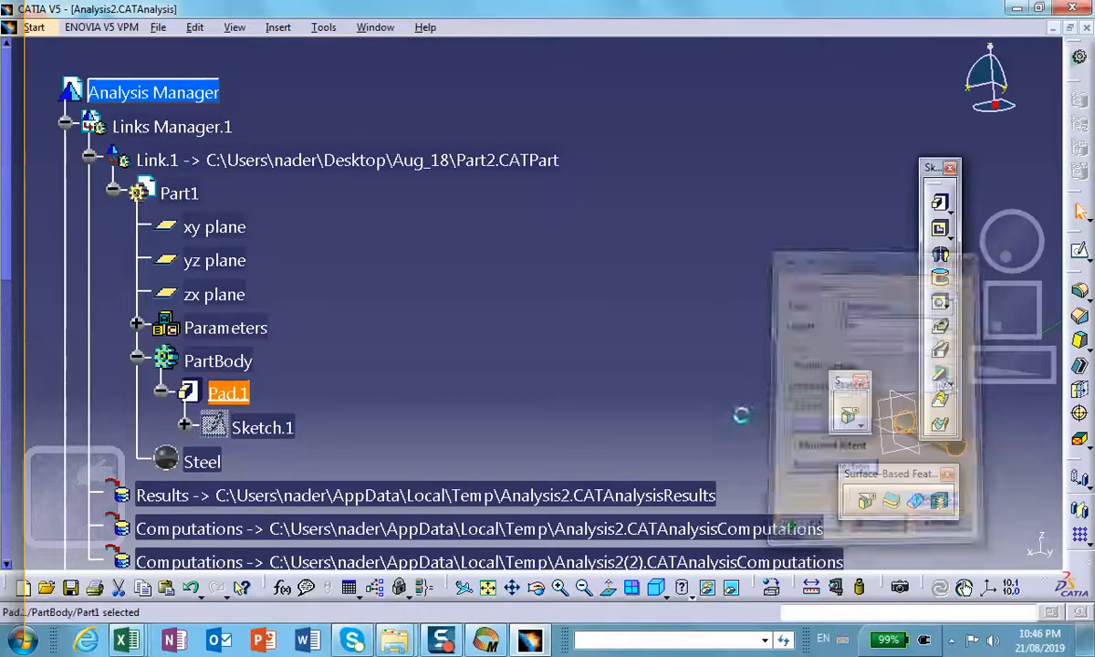
middle_click_drag(680, 374, 375, 217)
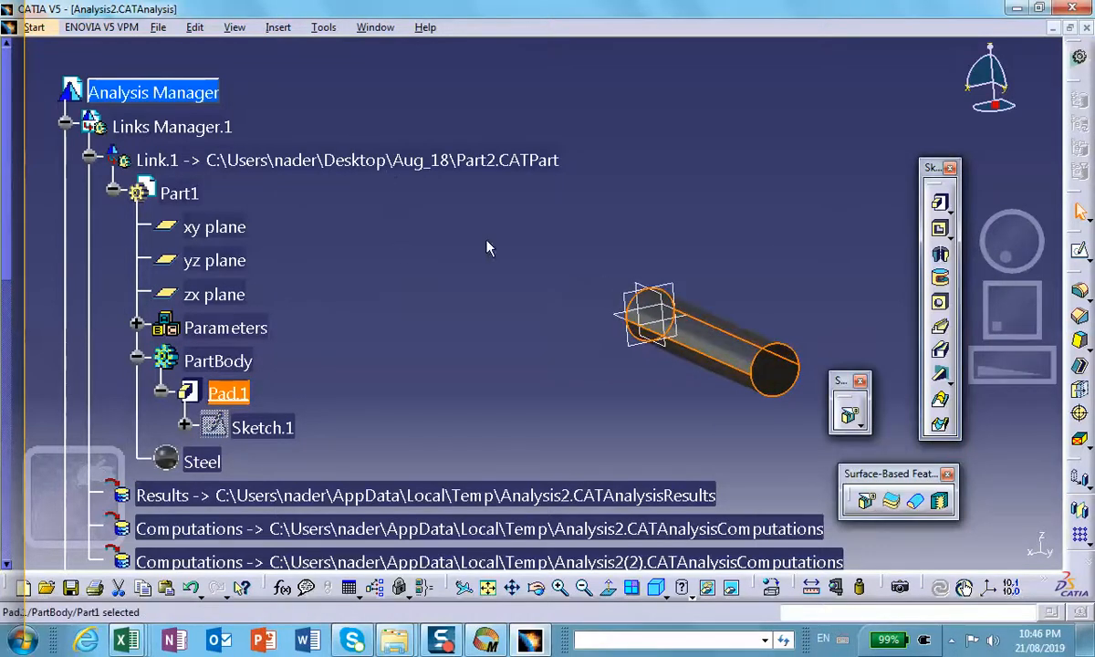
middle_click_drag(491, 245, 323, 234)
Step: Return to the analysis through the OCTREE Tetrahedron Mesh of Part1 and accept its existing global size, sag and linear element type
scroll(254, 361, "down", 5)
scroll(256, 354, "down", 5)
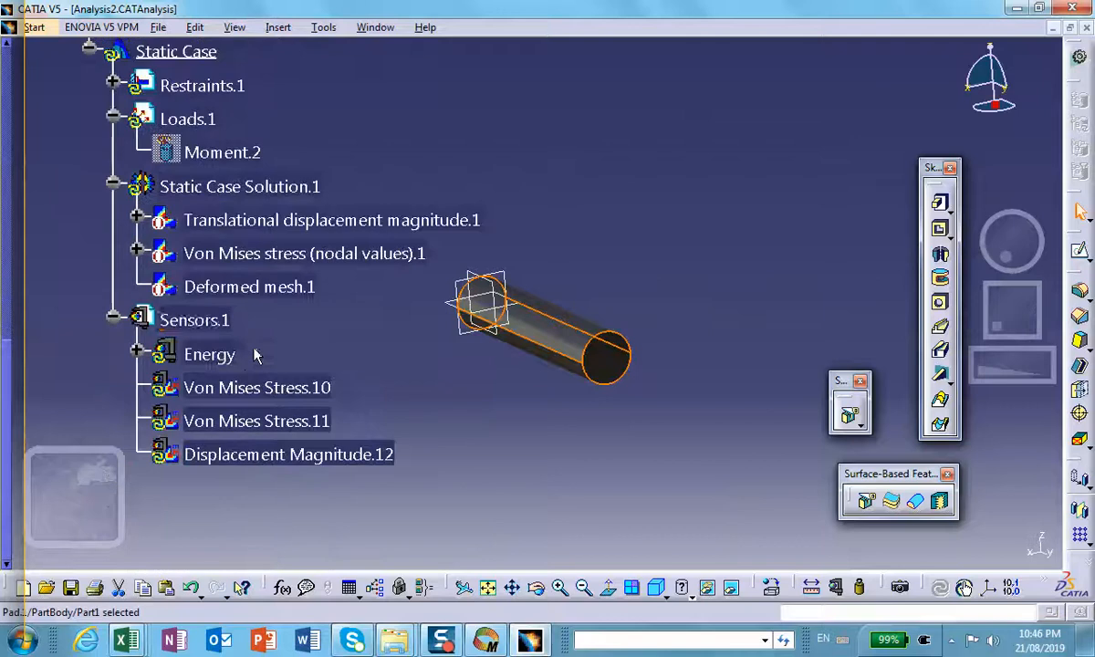
scroll(320, 328, "up", 6)
scroll(331, 345, "up", 5)
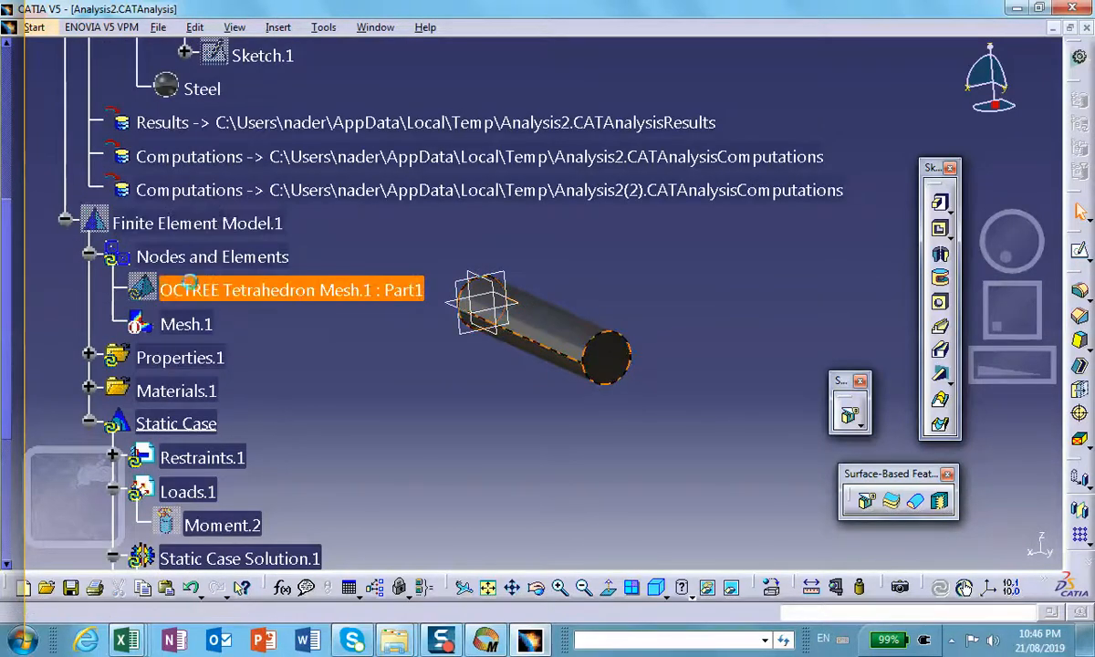
double_click(203, 290)
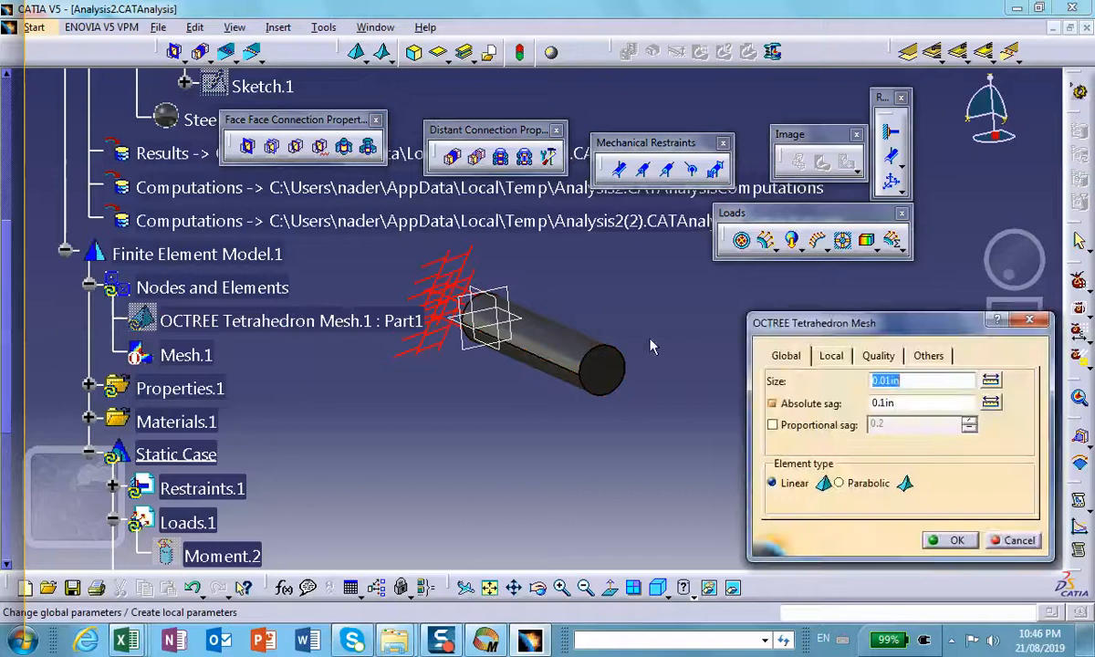
left_click(910, 381)
left_click(953, 540)
Step: Compute the analysis of the shortened shaft, continuing past the resource estimate
mouse_move(532, 421)
middle_mouse_down()
mouse_move(543, 450)
mouse_move(536, 426)
middle_mouse_up()
middle_click_drag(470, 298, 661, 475)
middle_click_drag(534, 326, 517, 354)
middle_click_drag(504, 272, 549, 445)
scroll(484, 283, "down", 1)
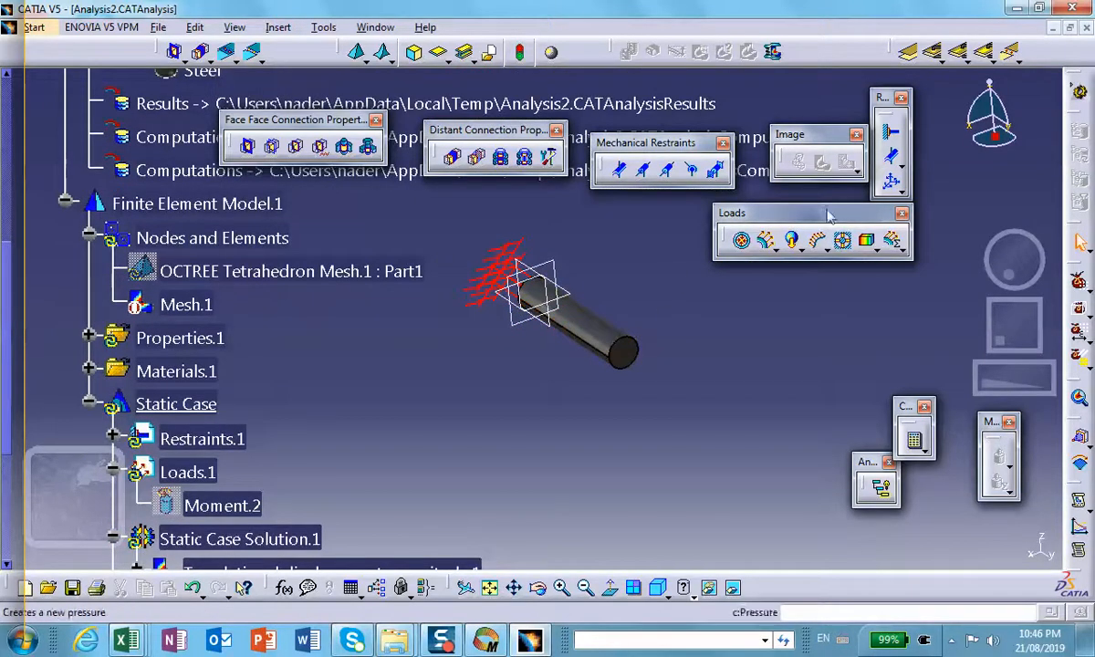
left_click(914, 441)
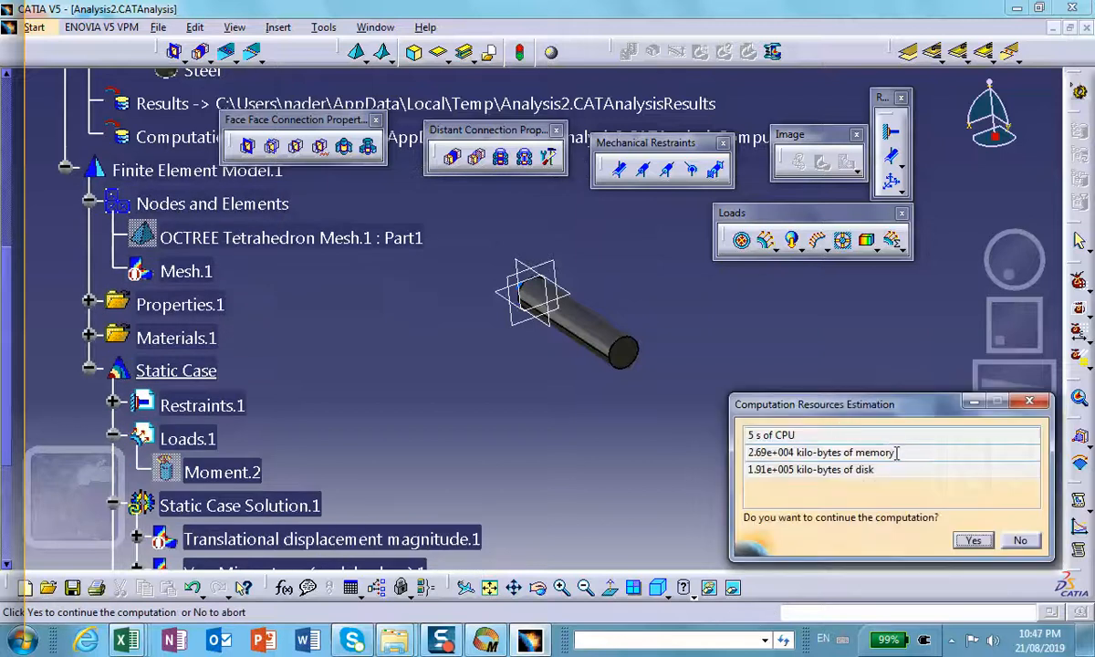
left_click(969, 540)
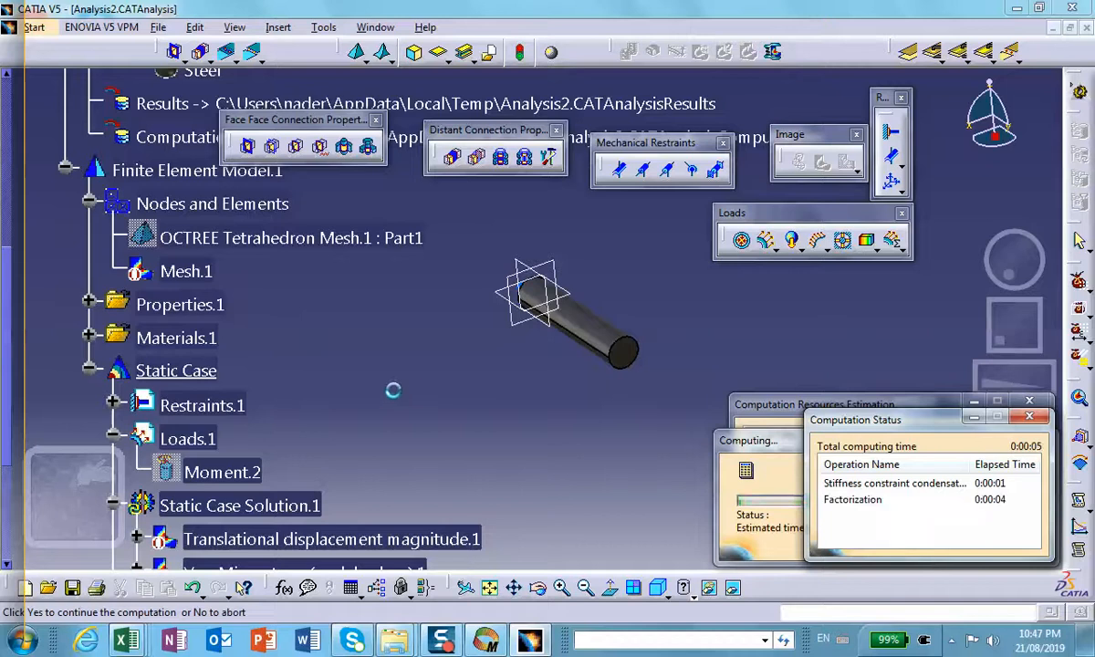
Step: Activate the Deformed mesh.1 image under the static case solution to show the mesh on the shortened shaft
scroll(544, 452, "down", 4)
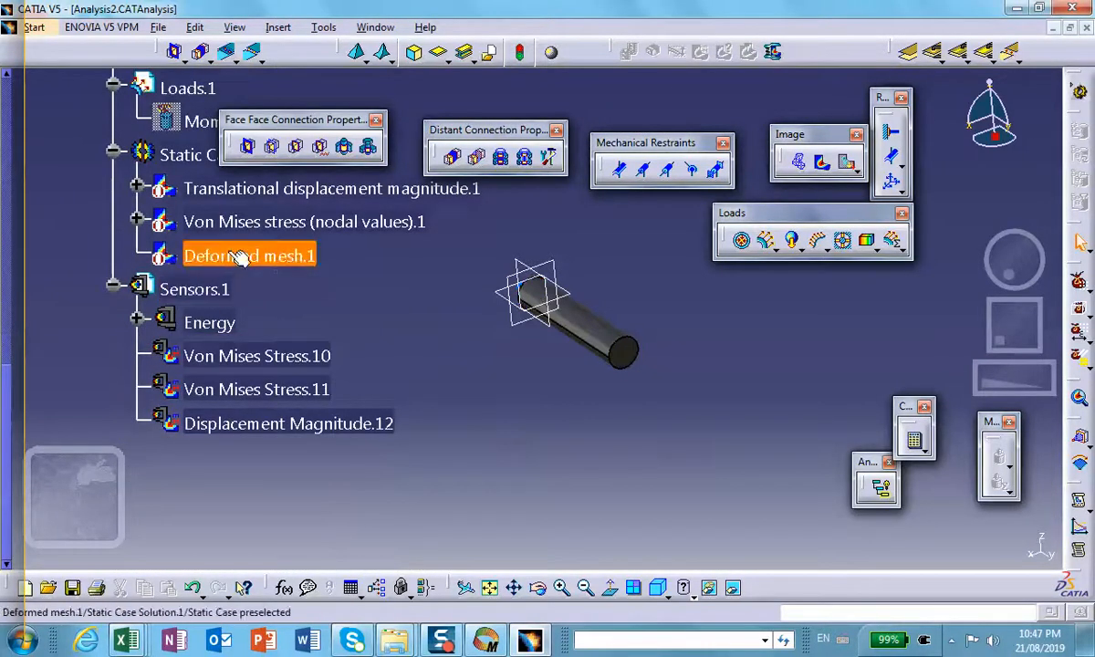
right_click(252, 255)
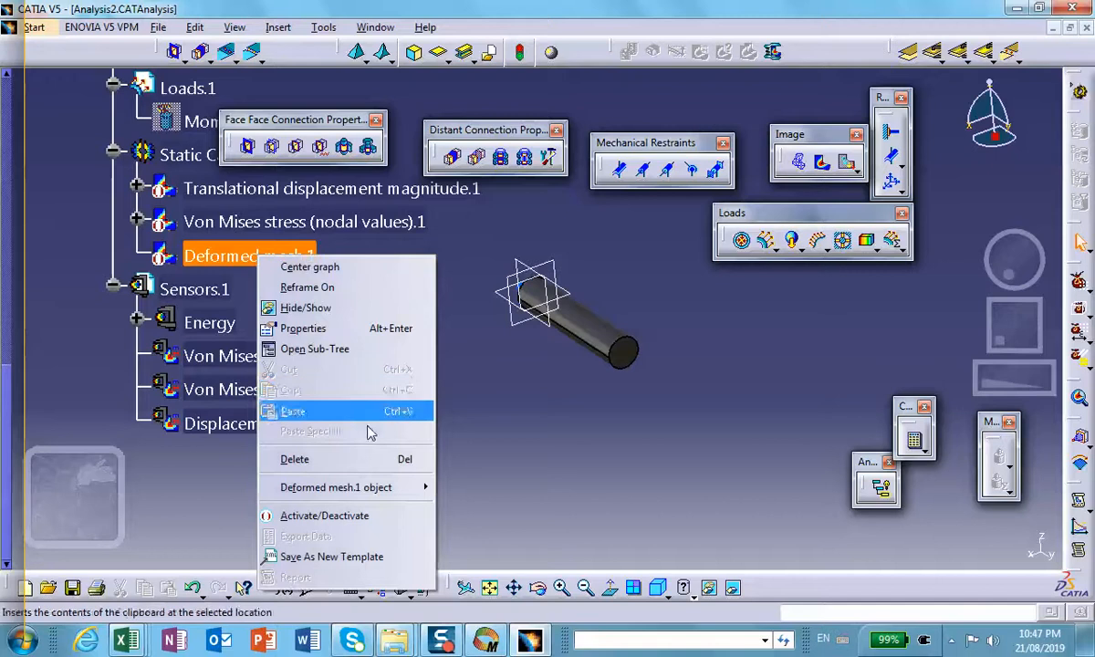
left_click(358, 515)
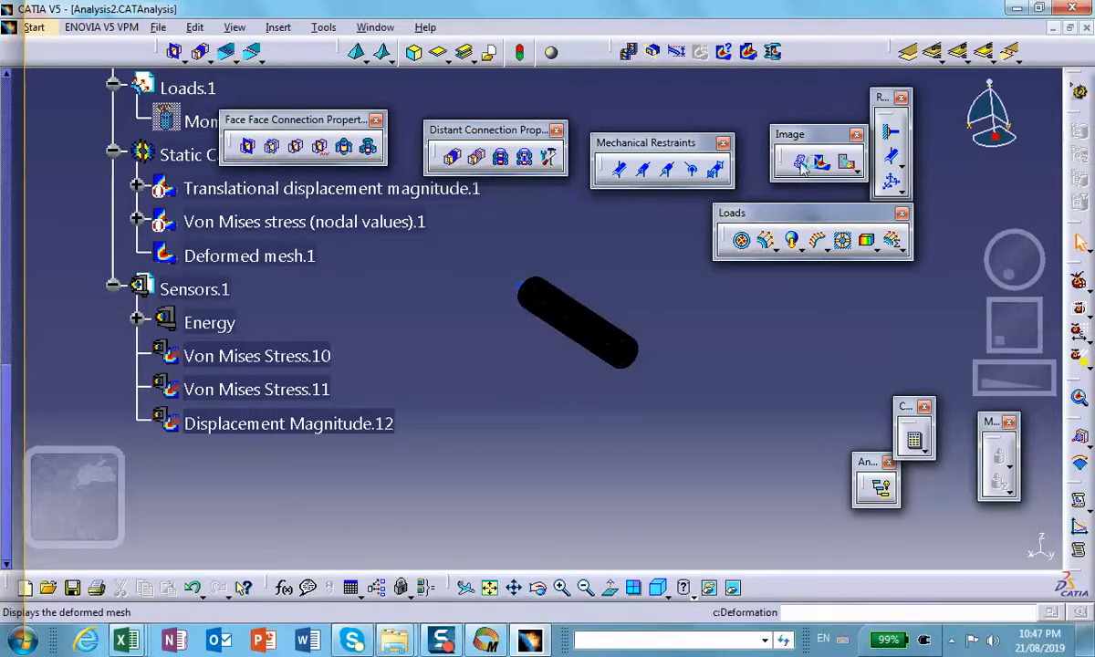
middle_click_drag(609, 327, 544, 271)
scroll(544, 269, "down", 1)
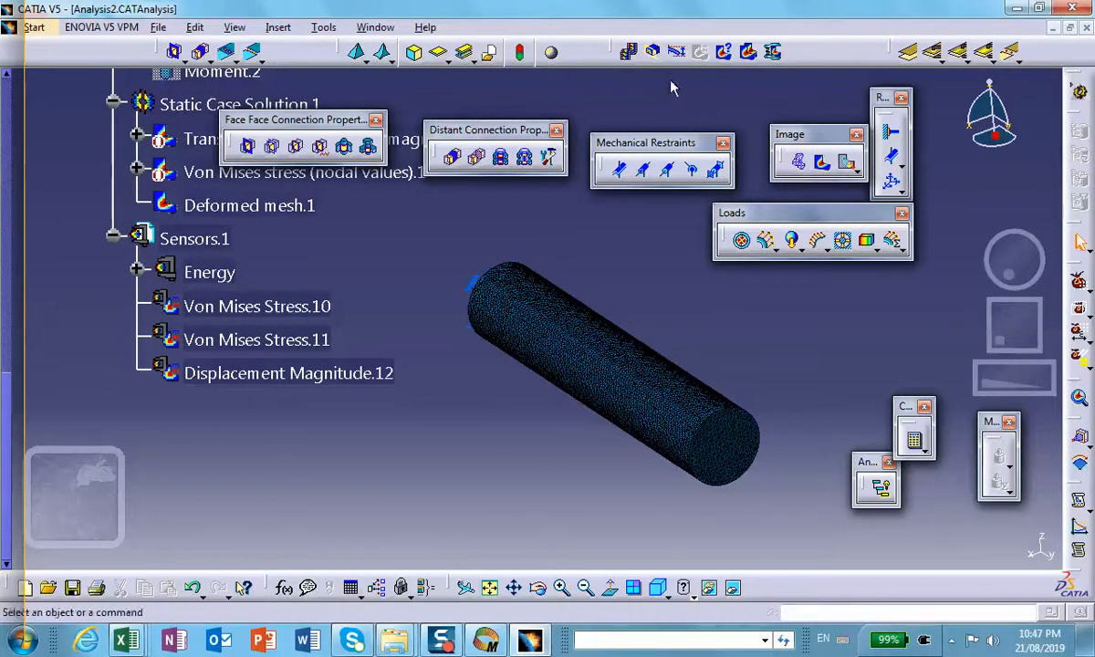
Step: Turn off deformation according to displacements for the displayed mesh image
double_click(556, 319)
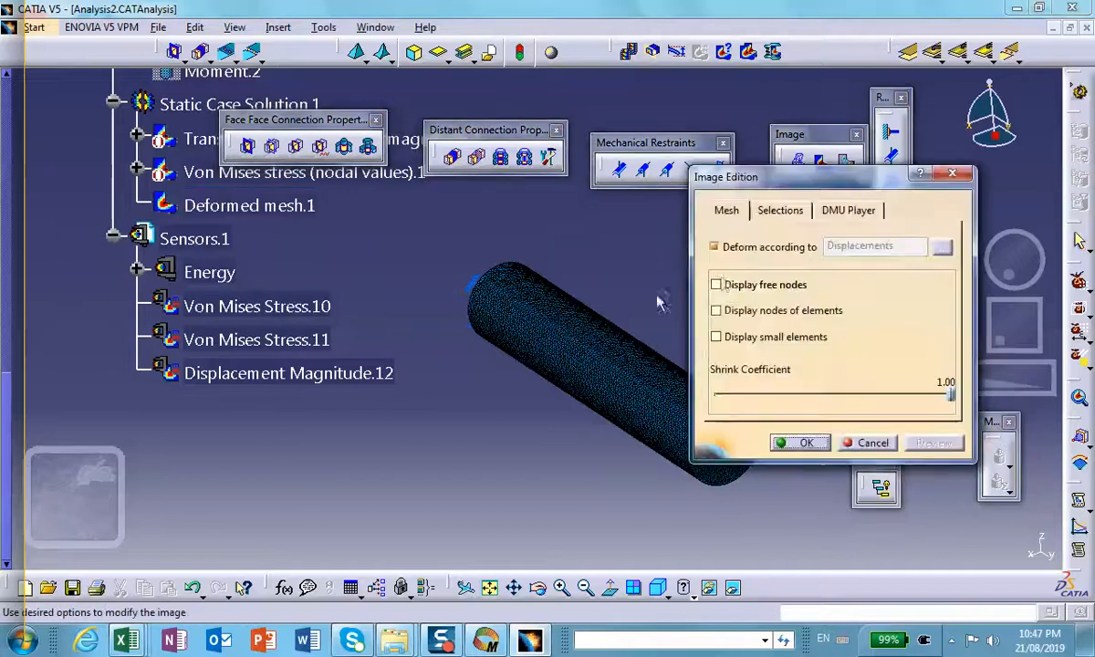
left_click(776, 212)
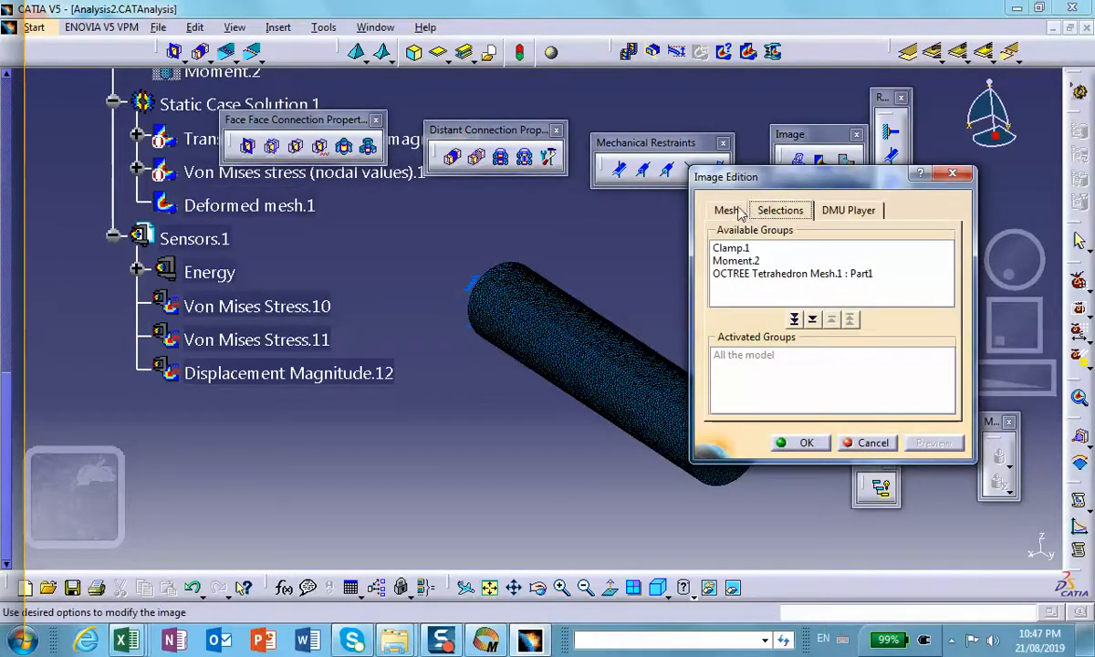
left_click(735, 211)
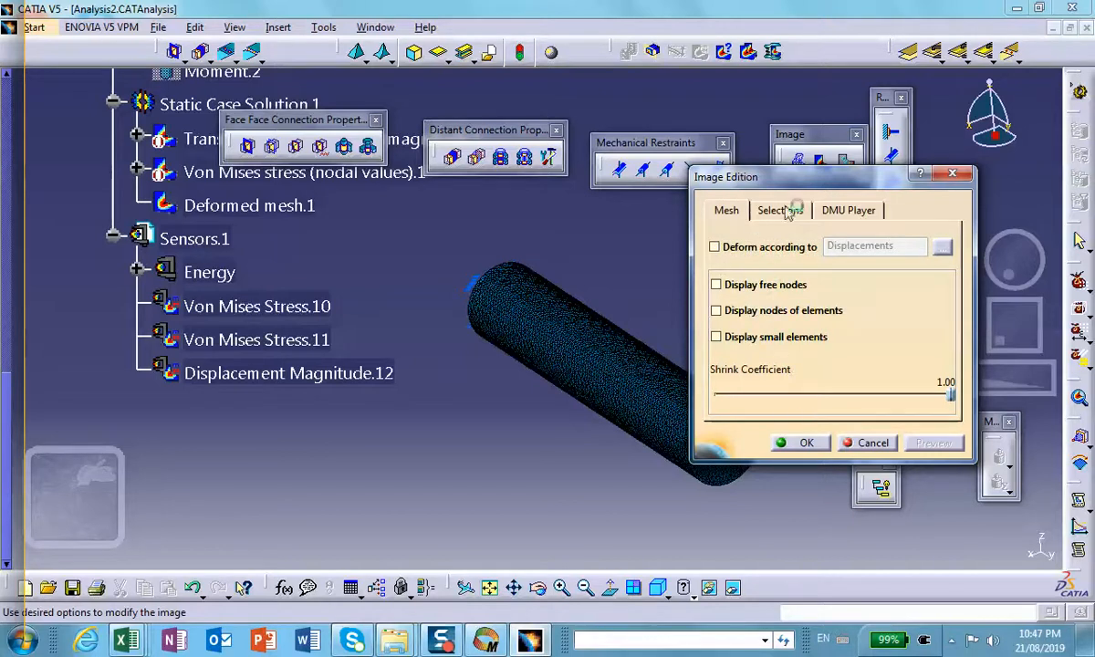
left_click(787, 442)
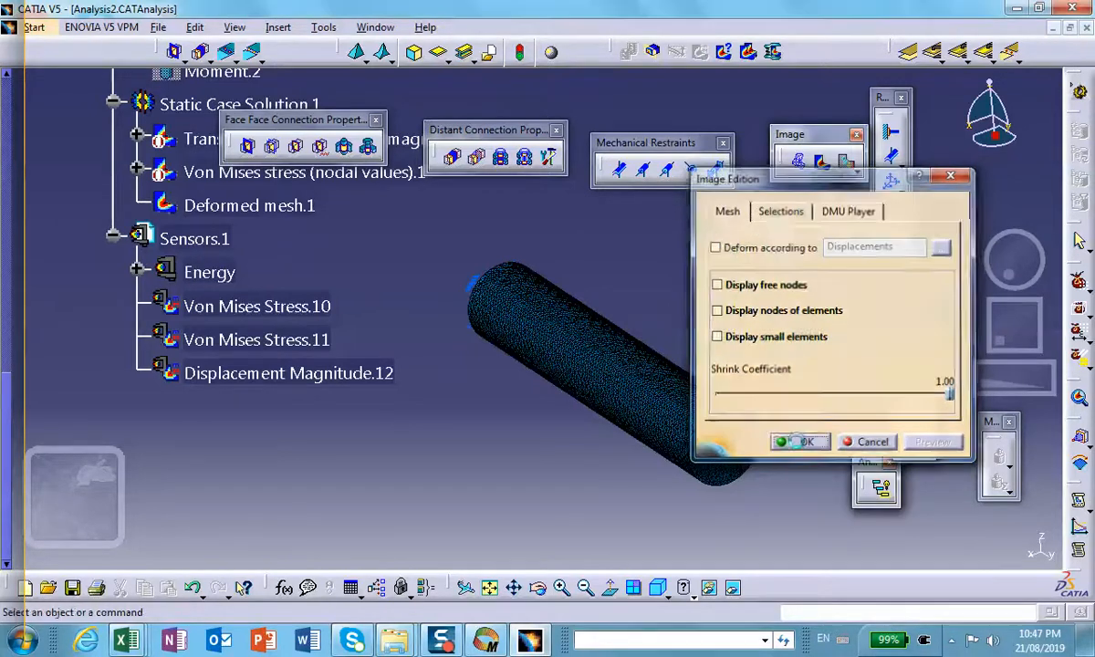
middle_click_drag(692, 379, 481, 255)
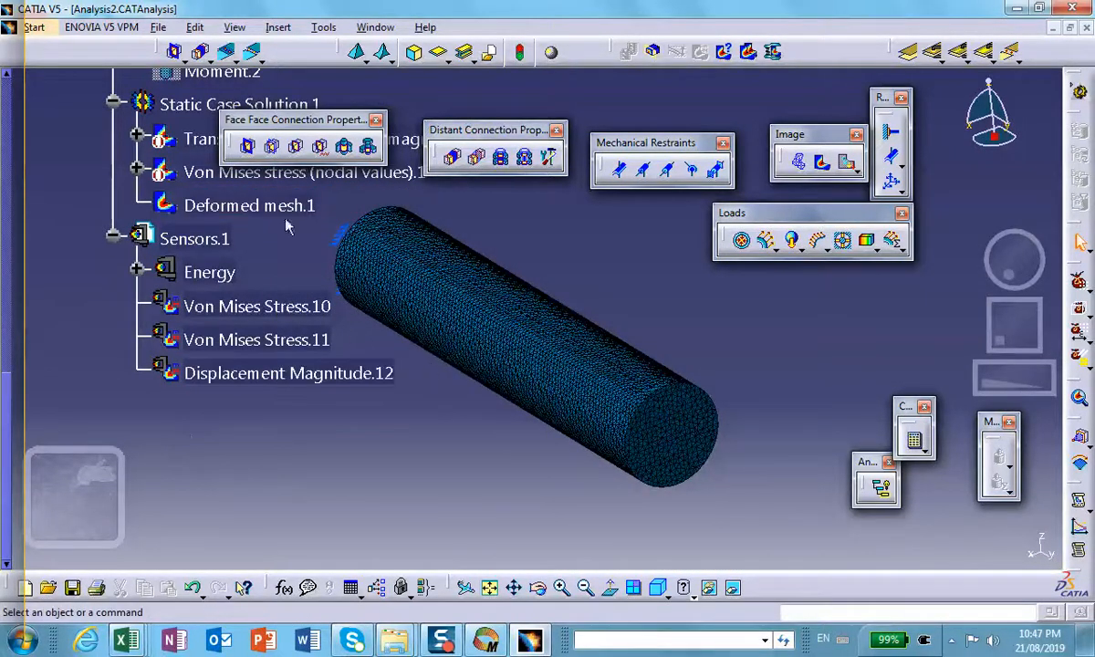
Step: Set the global element size of OCTREE Tetrahedron Mesh.1 to 0.1 in
scroll(285, 226, "up", 7)
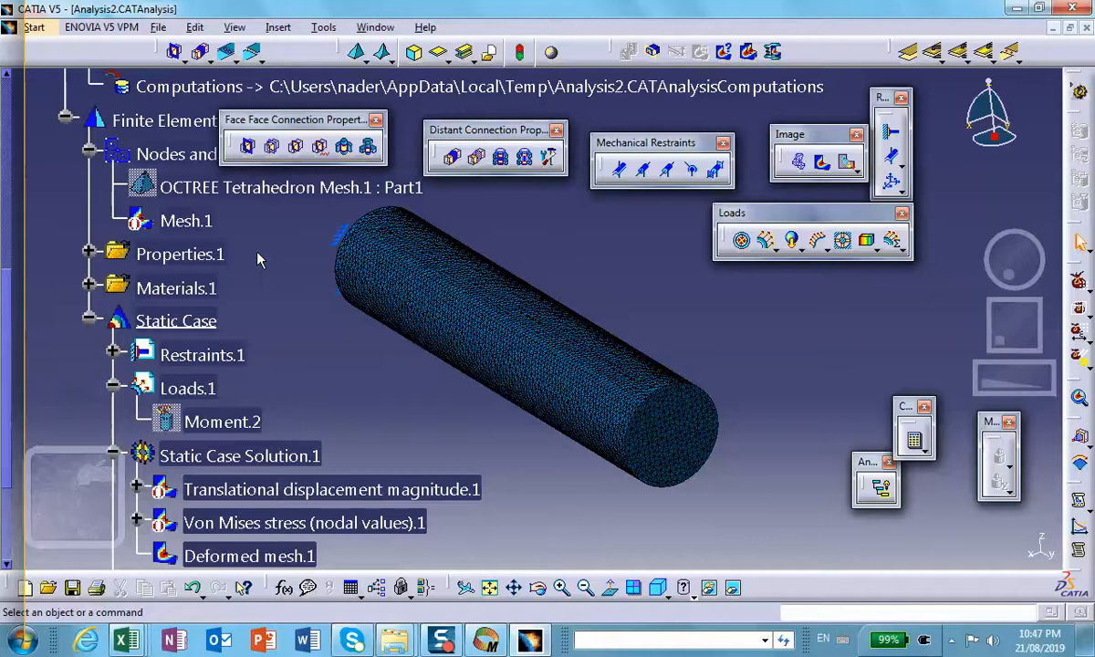
double_click(210, 187)
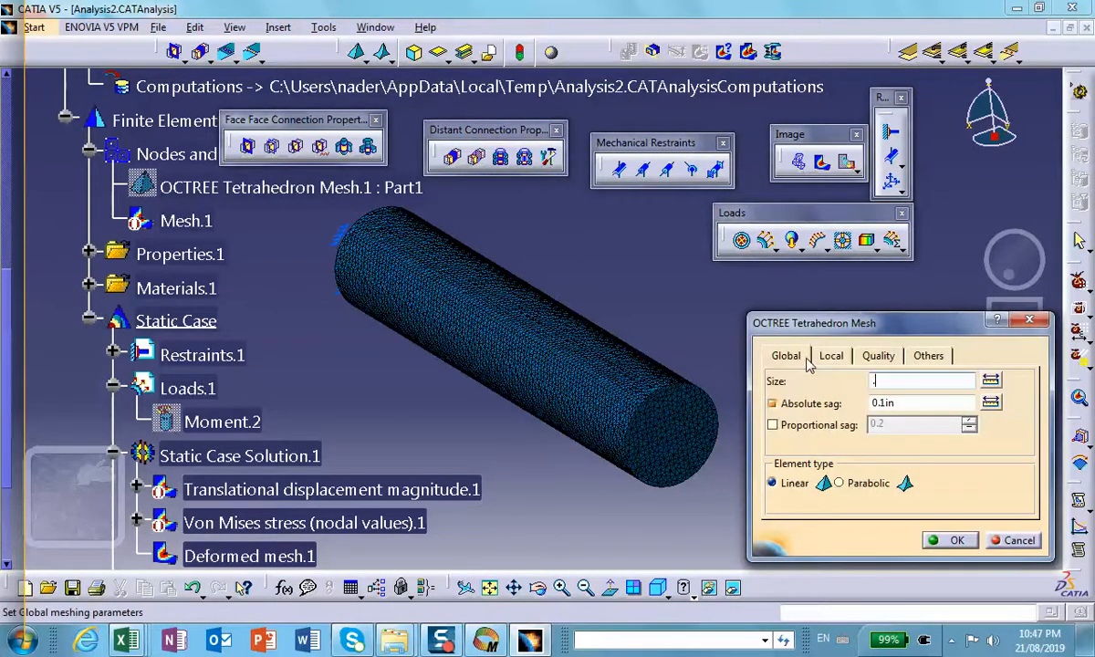
type(".1")
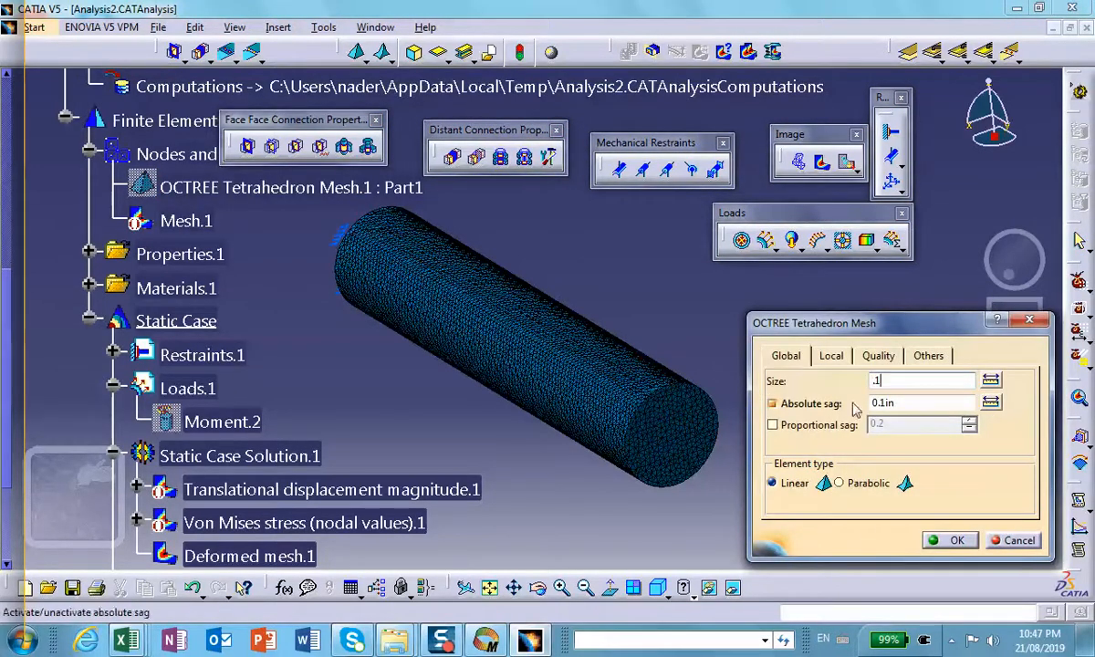
left_click(955, 541)
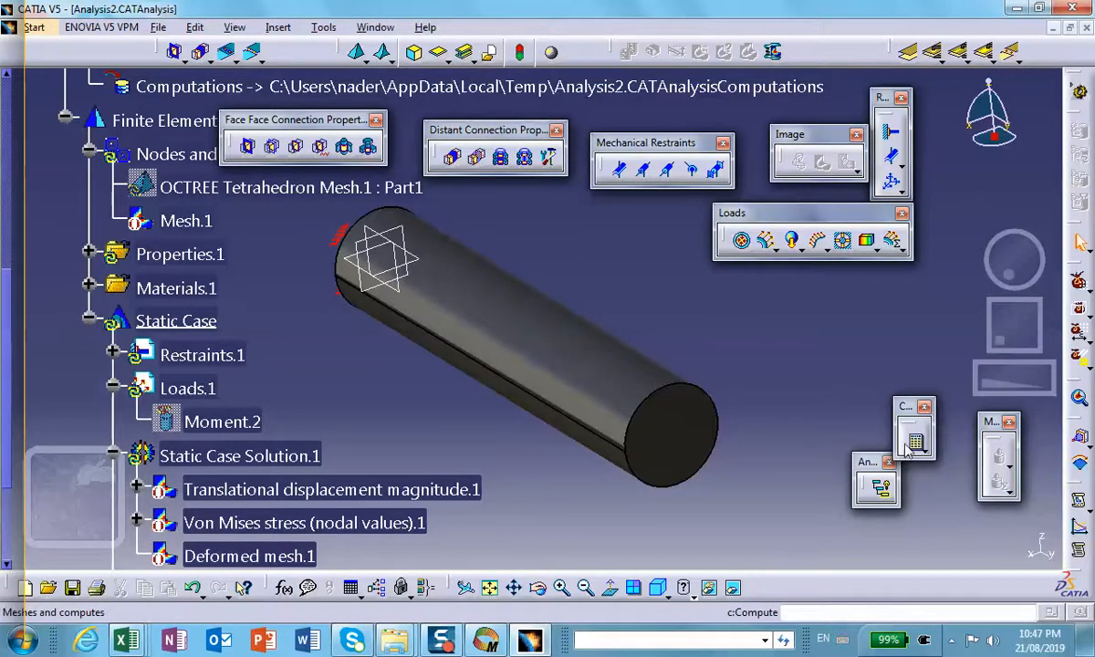
Step: Recompute the analysis with the 0.1 in mesh, accepting the support warnings, and display the deformed mesh
left_click(911, 445)
left_click(945, 538)
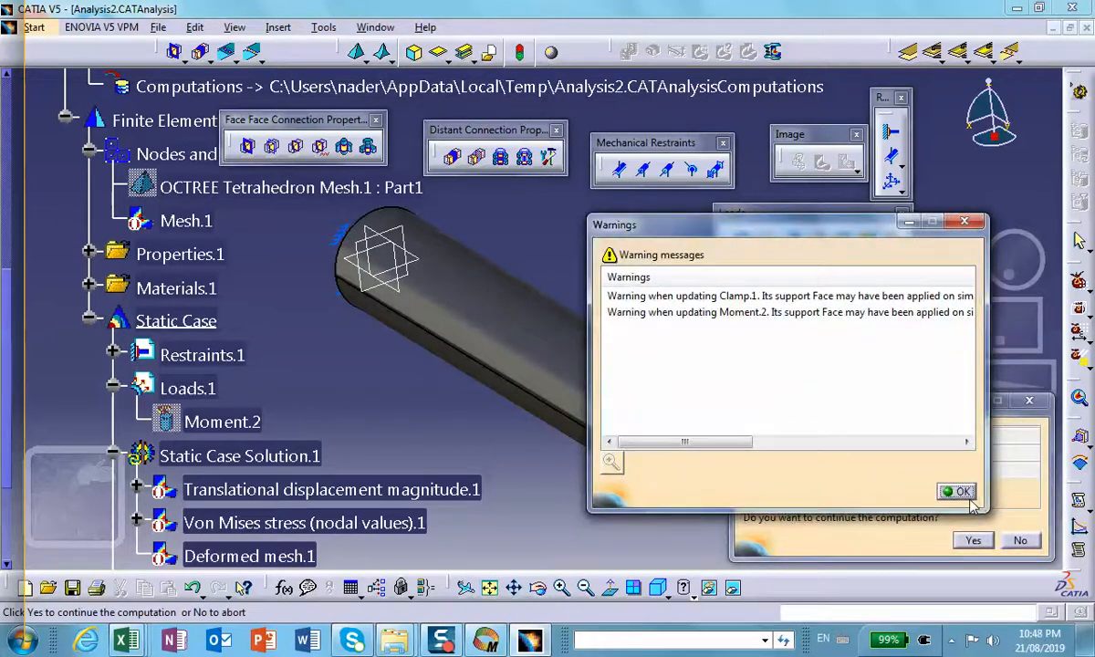
left_click(958, 492)
left_click(973, 540)
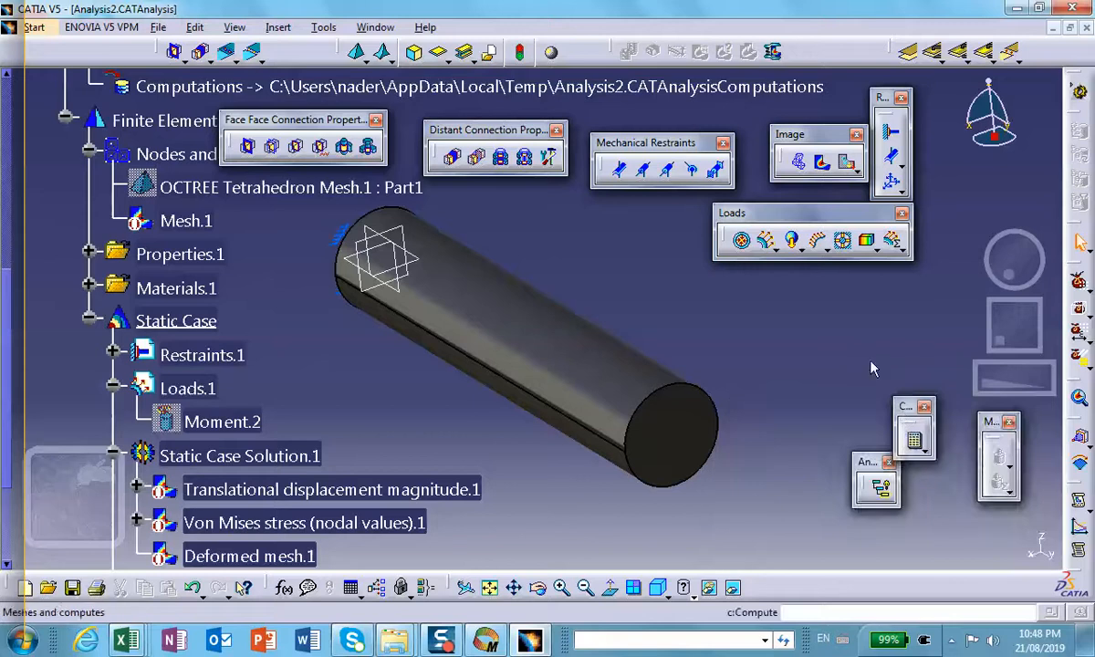
left_click(802, 163)
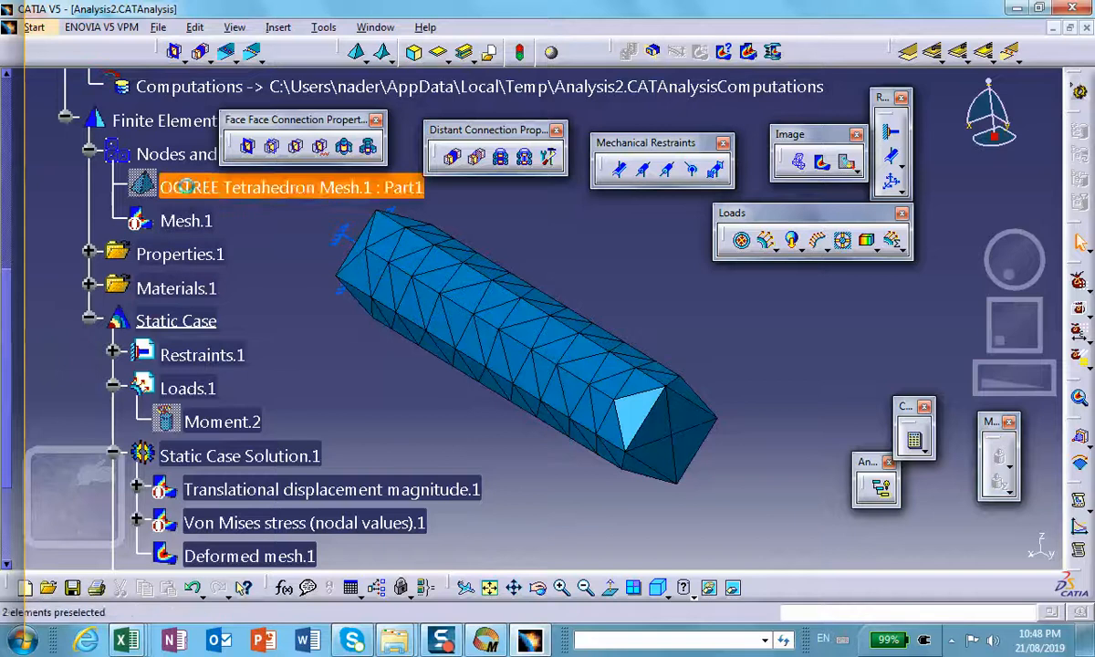
Step: Set the global size of OCTREE Tetrahedron Mesh.1 to 0.05 in, checking the shaft inputs in the Mathcad torque worksheet before accepting
double_click(237, 187)
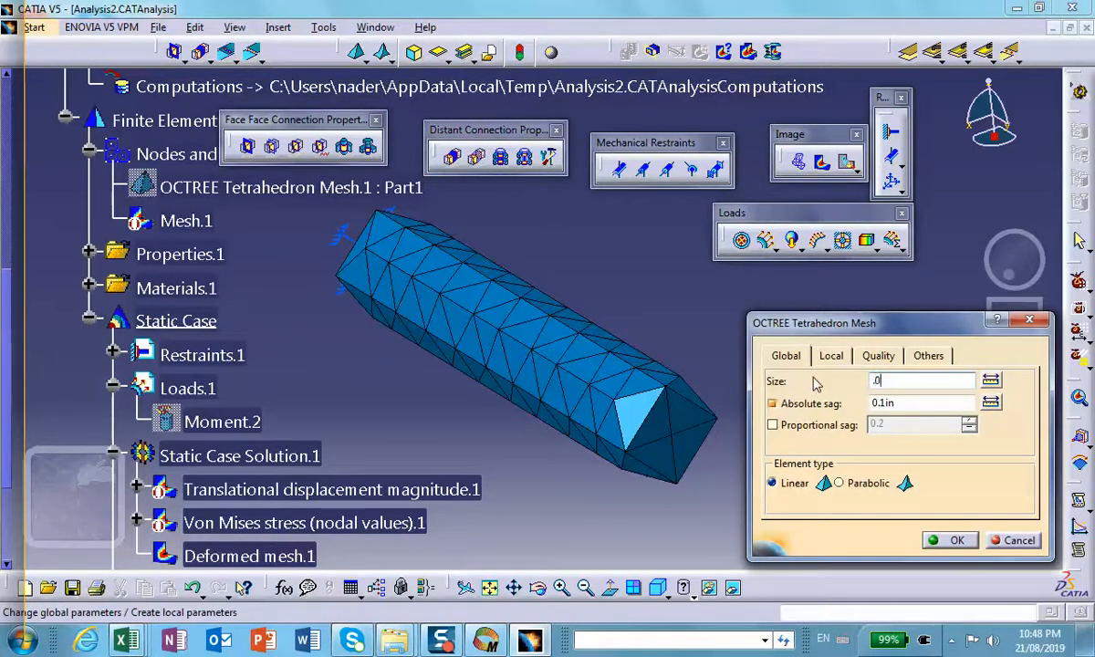
type(".05")
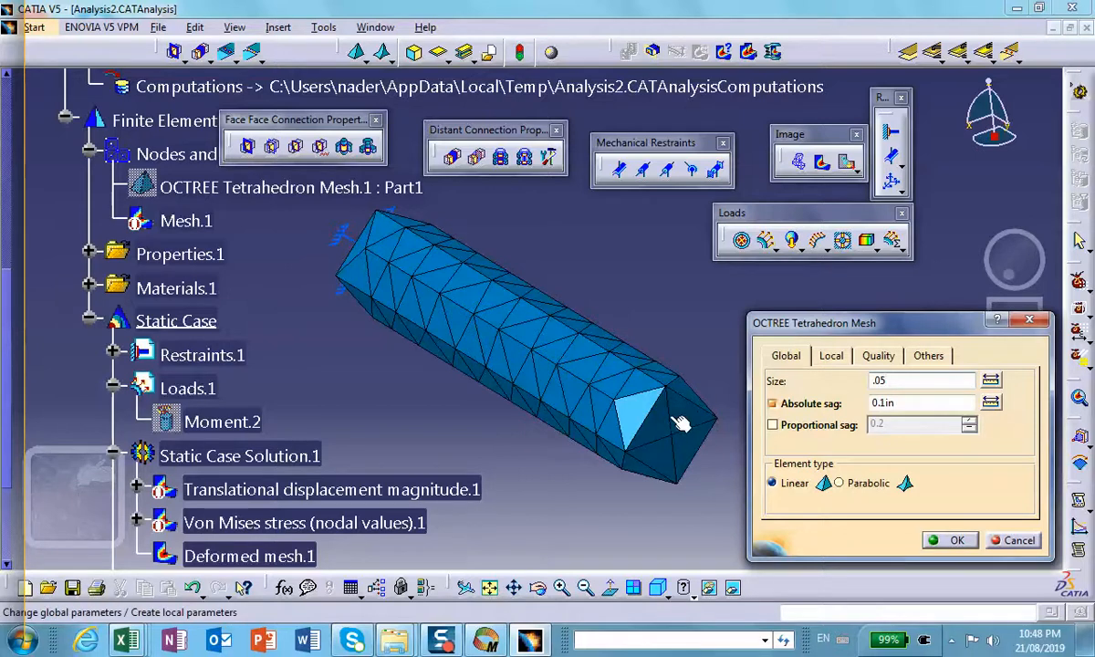
left_click(485, 639)
scroll(461, 347, "up", 10)
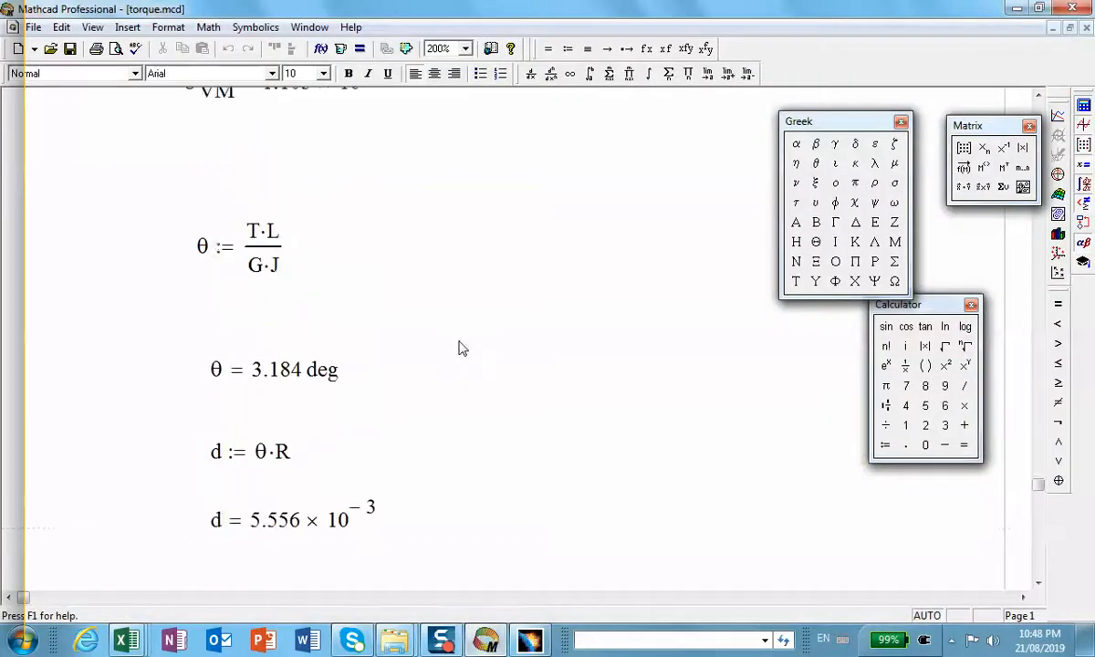
scroll(461, 348, "up", 8)
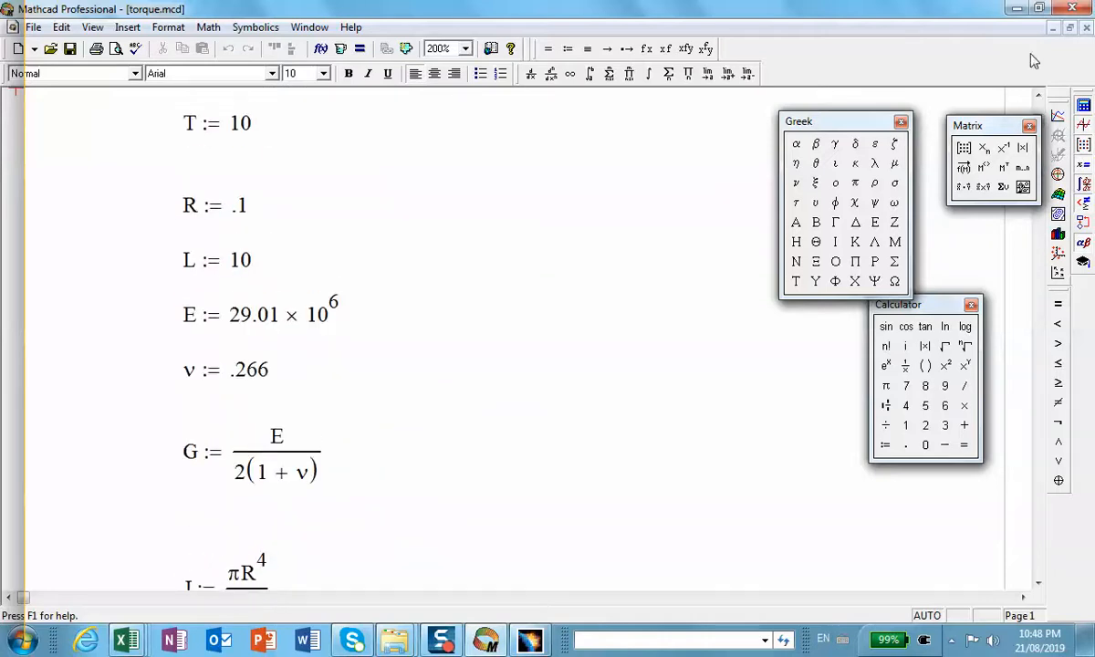
left_click(1018, 9)
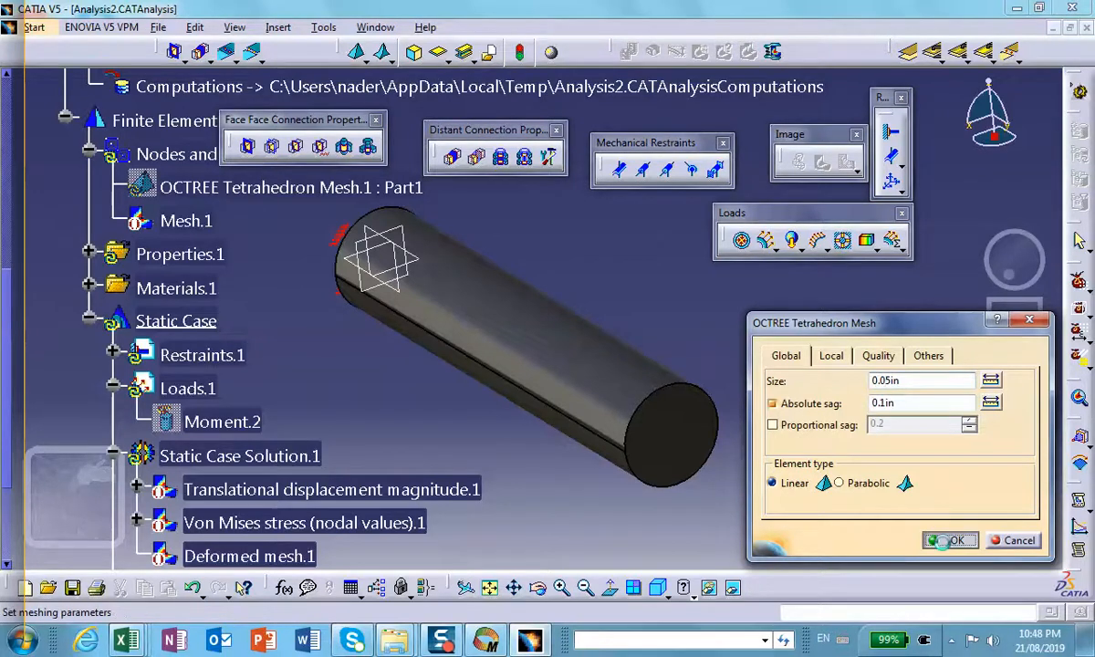
left_click(949, 540)
Step: Compute all with the 0.05 in mesh and display the deformed mesh
left_click(916, 442)
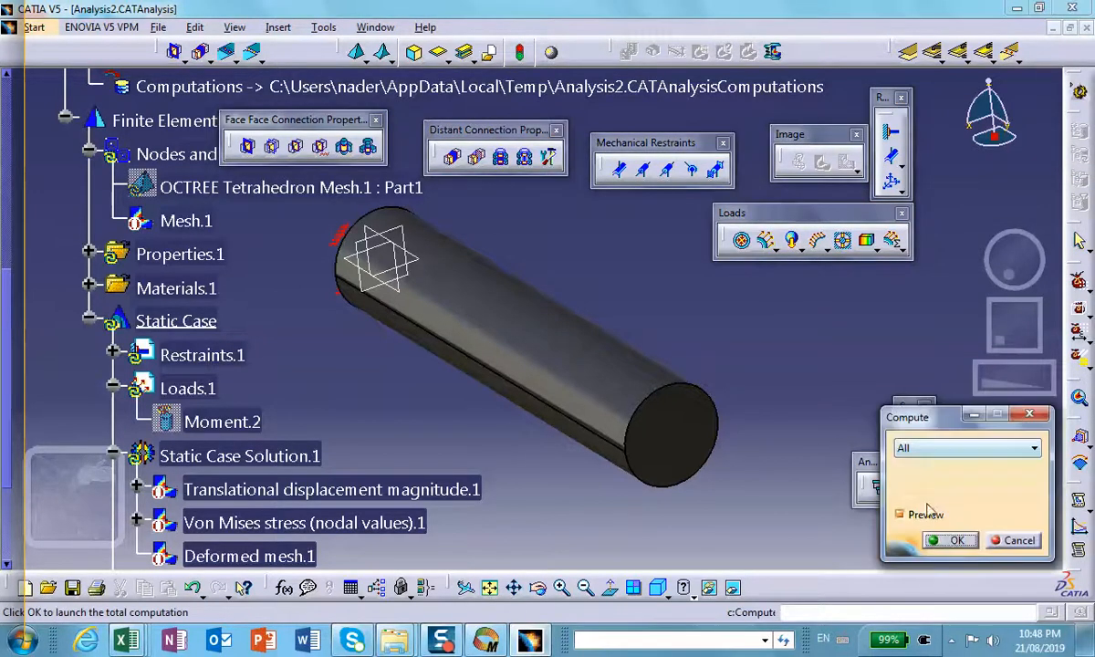
left_click(951, 540)
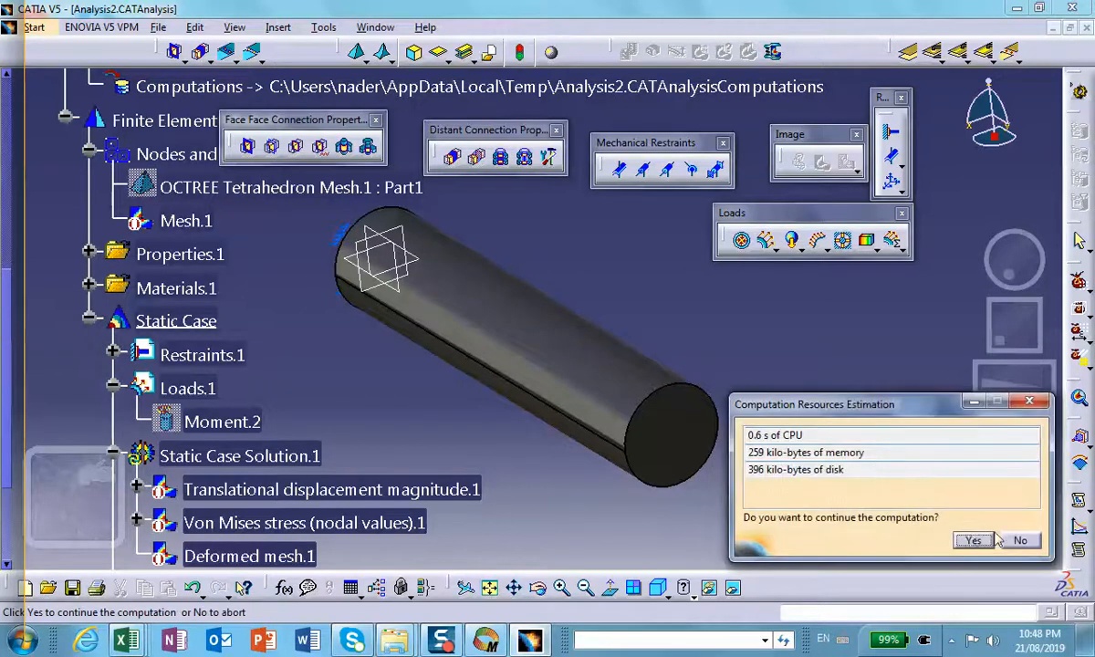
left_click(973, 541)
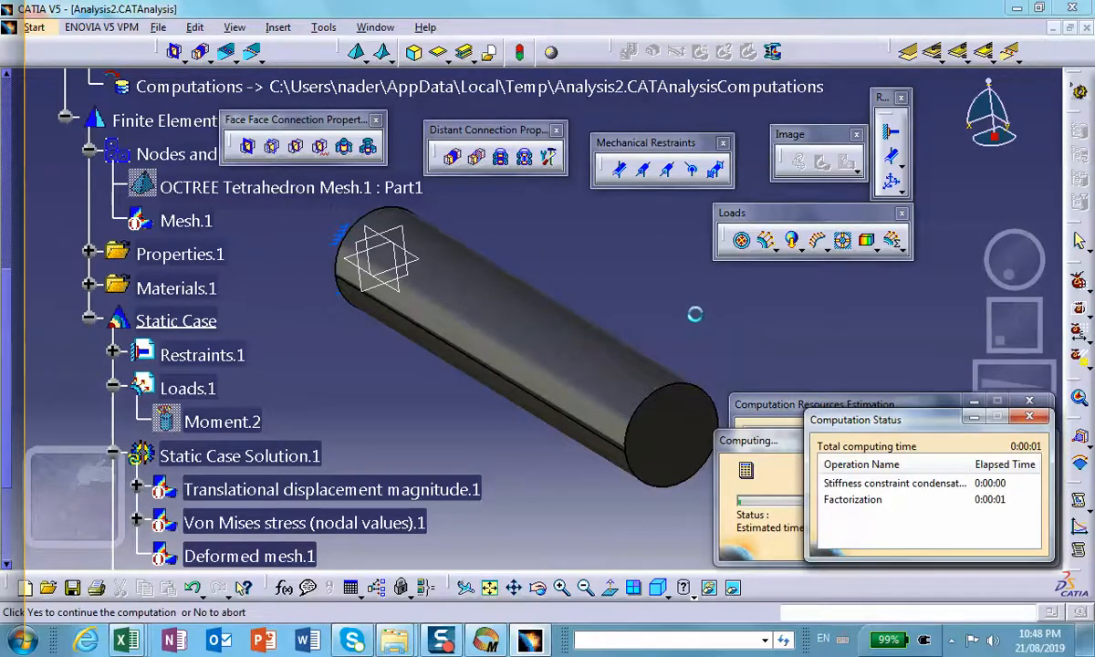
left_click(800, 163)
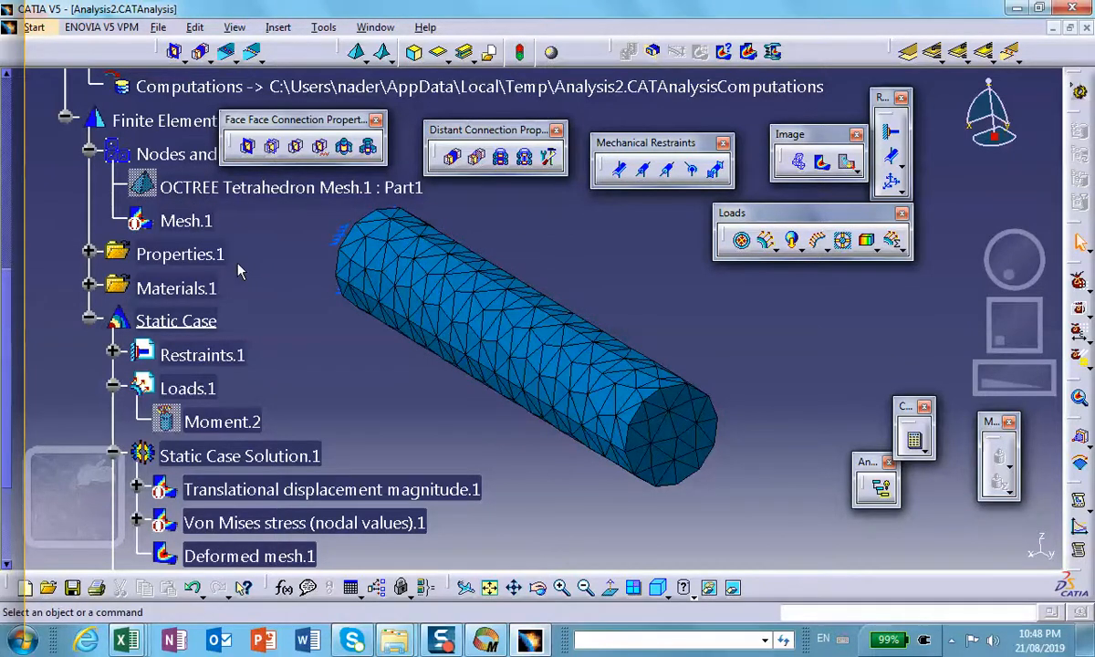
Step: Set the norm of the Moment.2 load to 1000 lbfxin
scroll(242, 260, "down", 3)
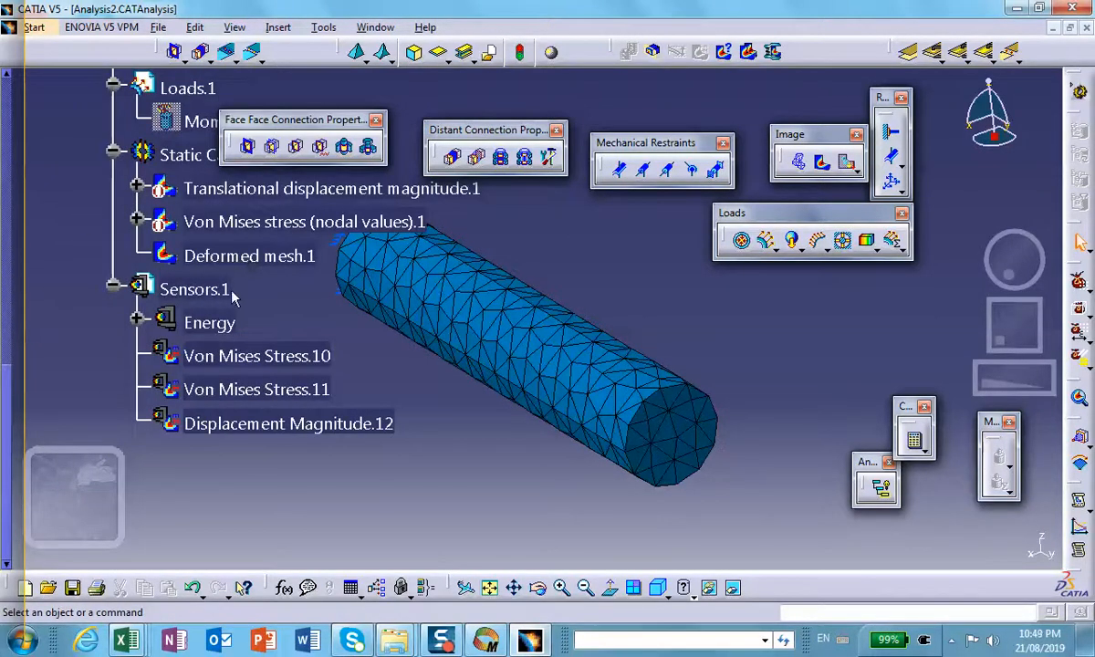
scroll(239, 278, "up", 4)
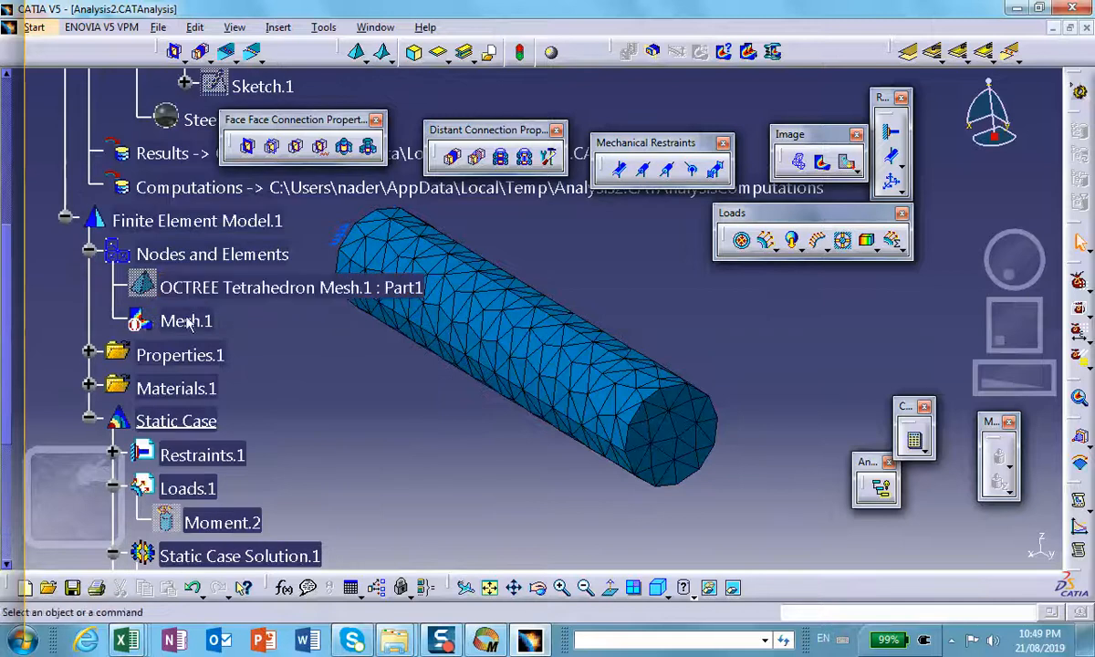
scroll(205, 321, "down", 2)
double_click(187, 374)
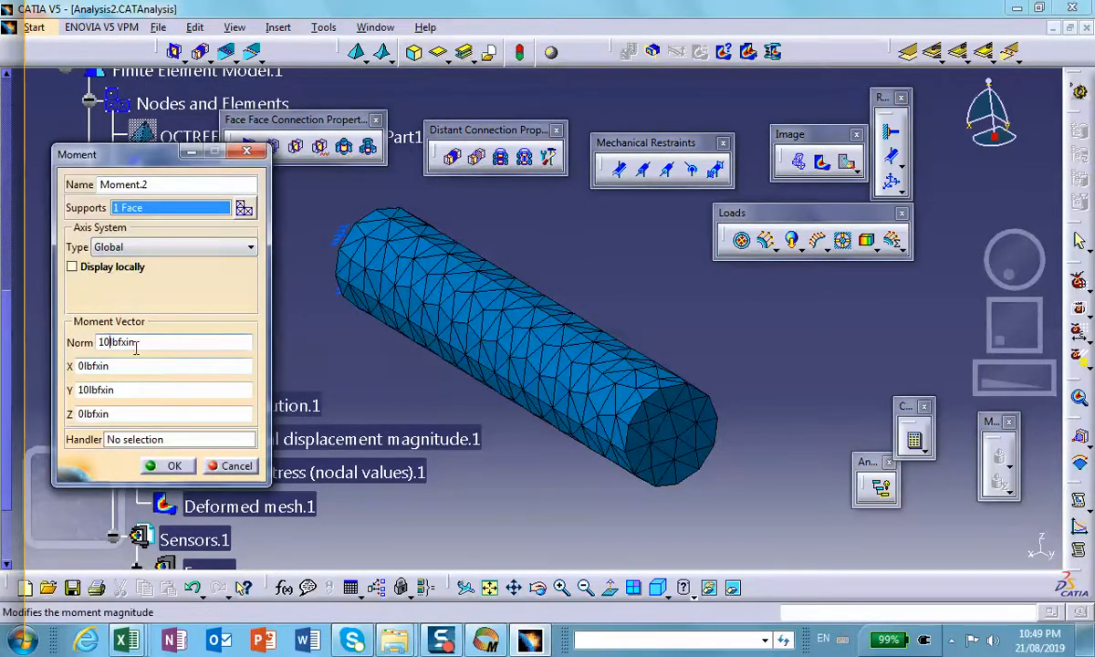
type("00")
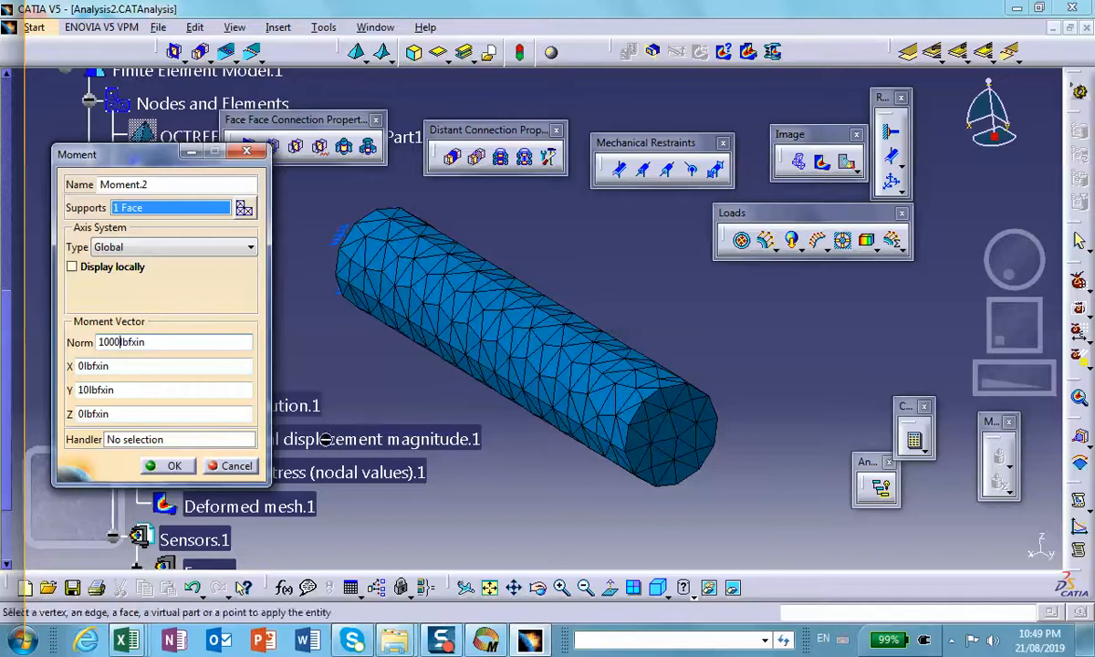
left_click(169, 468)
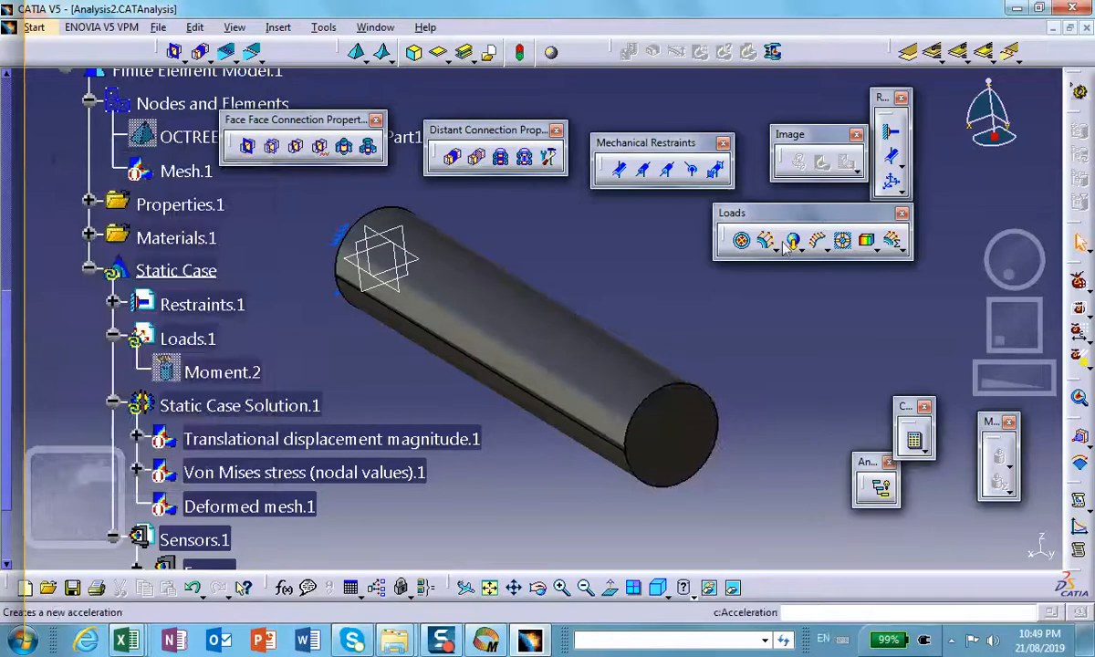
Step: Recompute the static case with the increased moment, continuing past the resource estimate
left_click(916, 438)
left_click(954, 540)
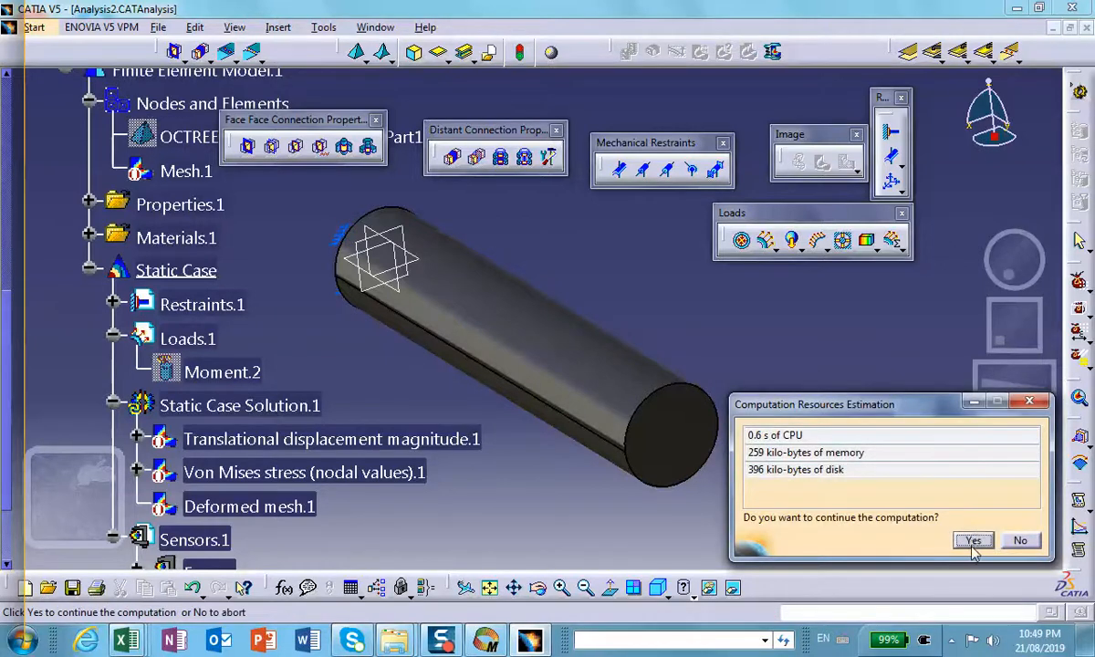
left_click(973, 540)
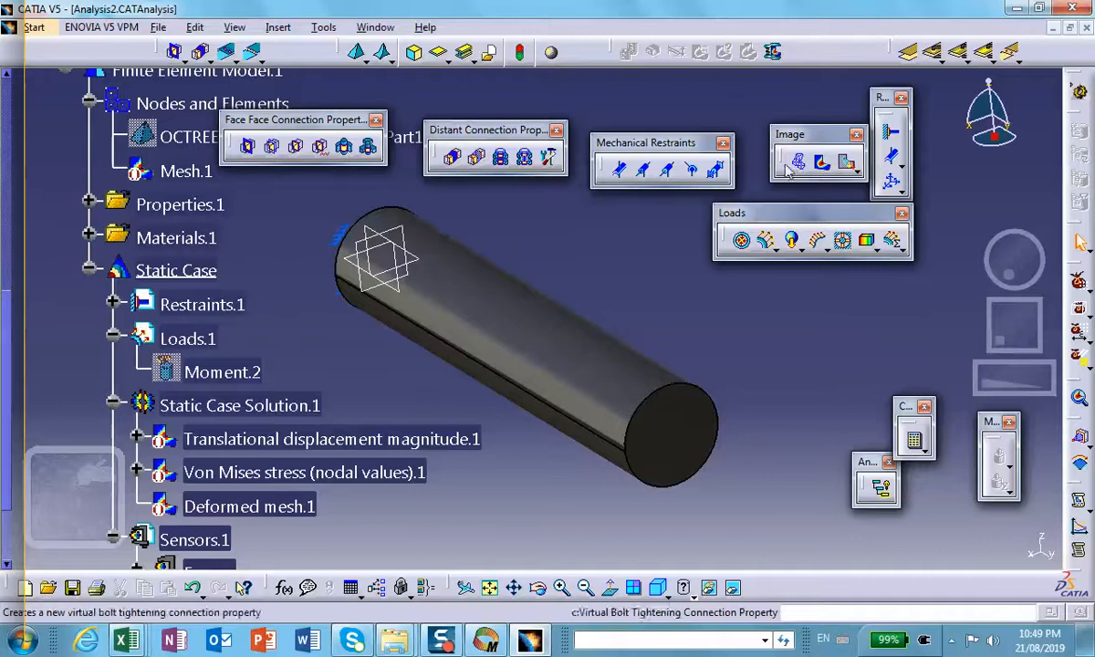
Step: Display the deformed mesh image of the static case solution and deform it according to the computed displacements
left_click(823, 163)
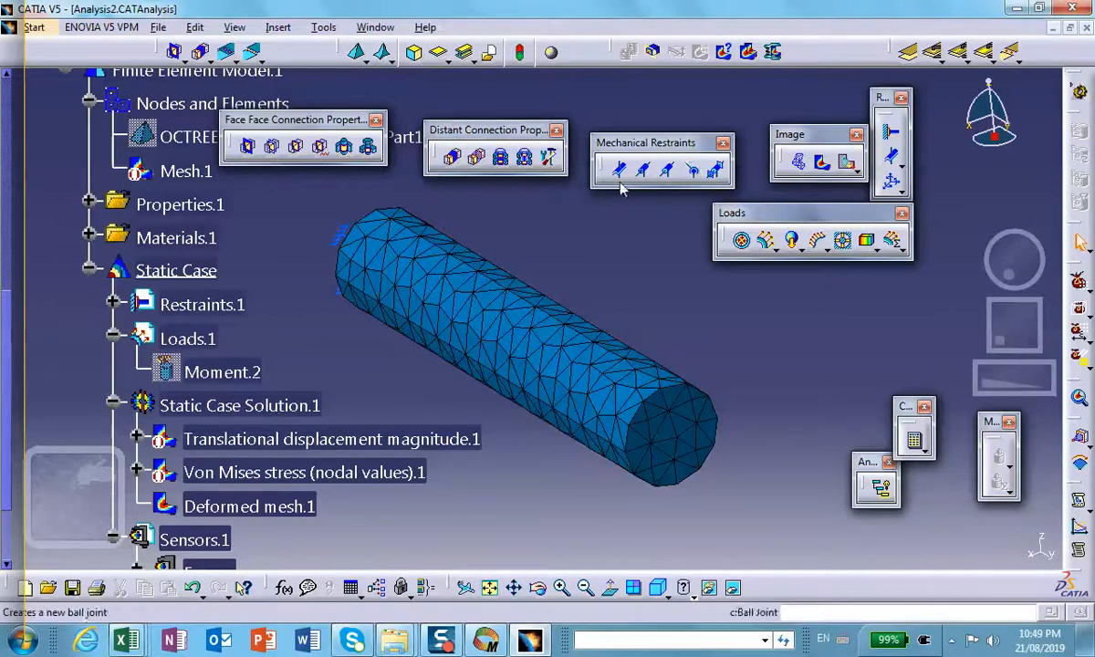
double_click(438, 274)
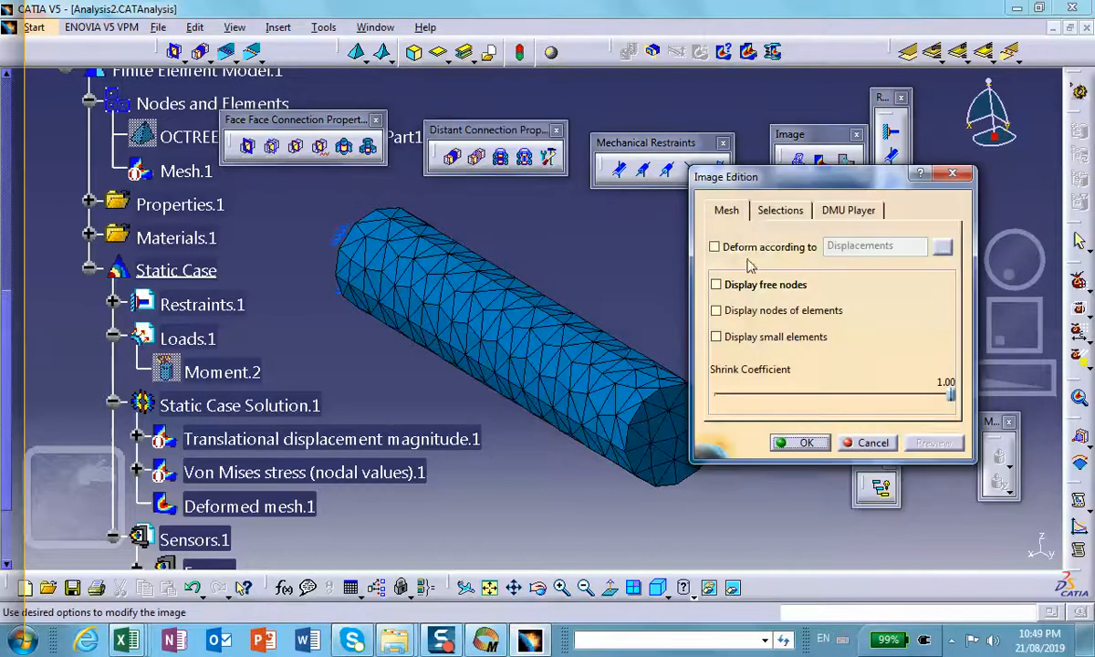
left_click(715, 247)
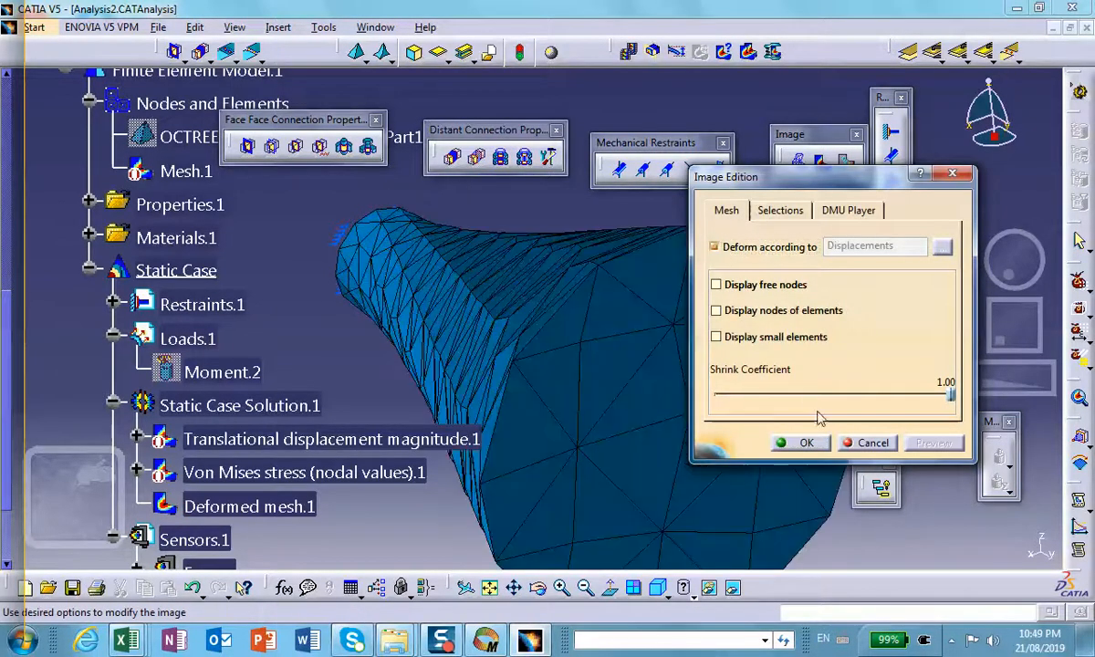
left_click(821, 446)
middle_click_drag(577, 360, 672, 414)
middle_click_drag(574, 386, 626, 378)
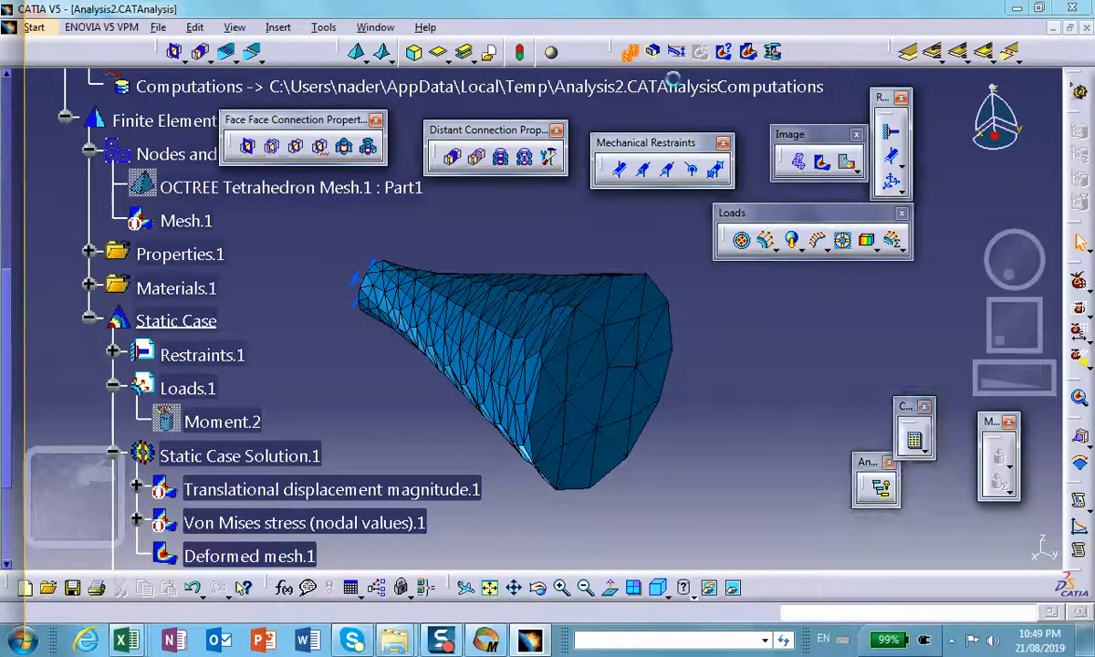
Step: Animate the twisted shaft mesh and check the scaling factor used for its deformation amplification
left_click(881, 488)
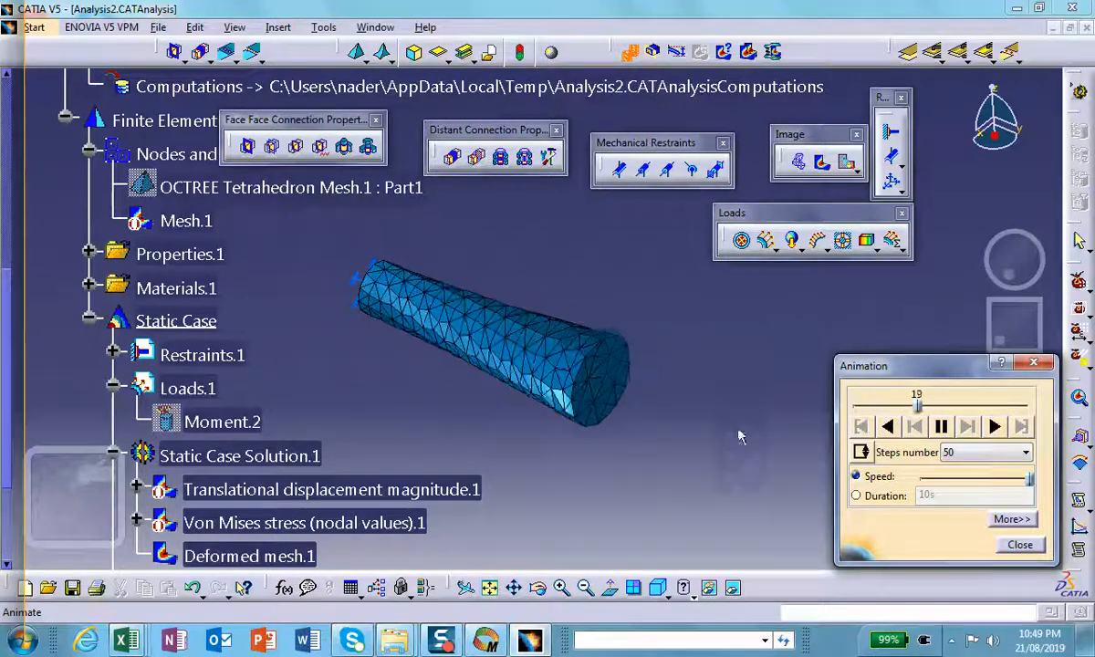
left_click(1010, 546)
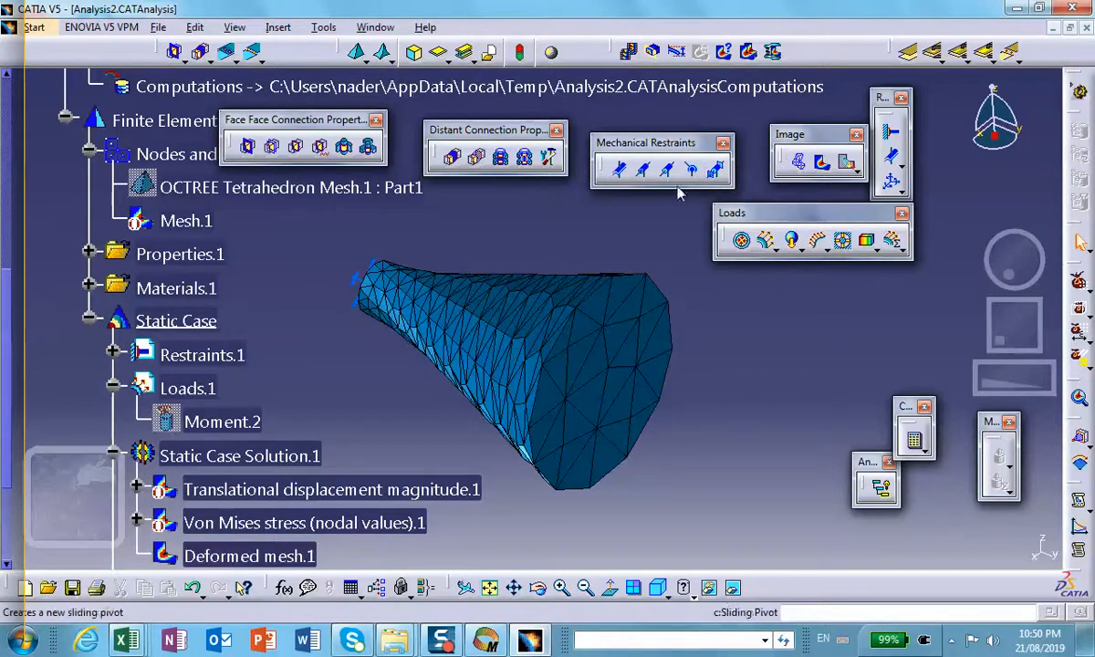
left_click(677, 52)
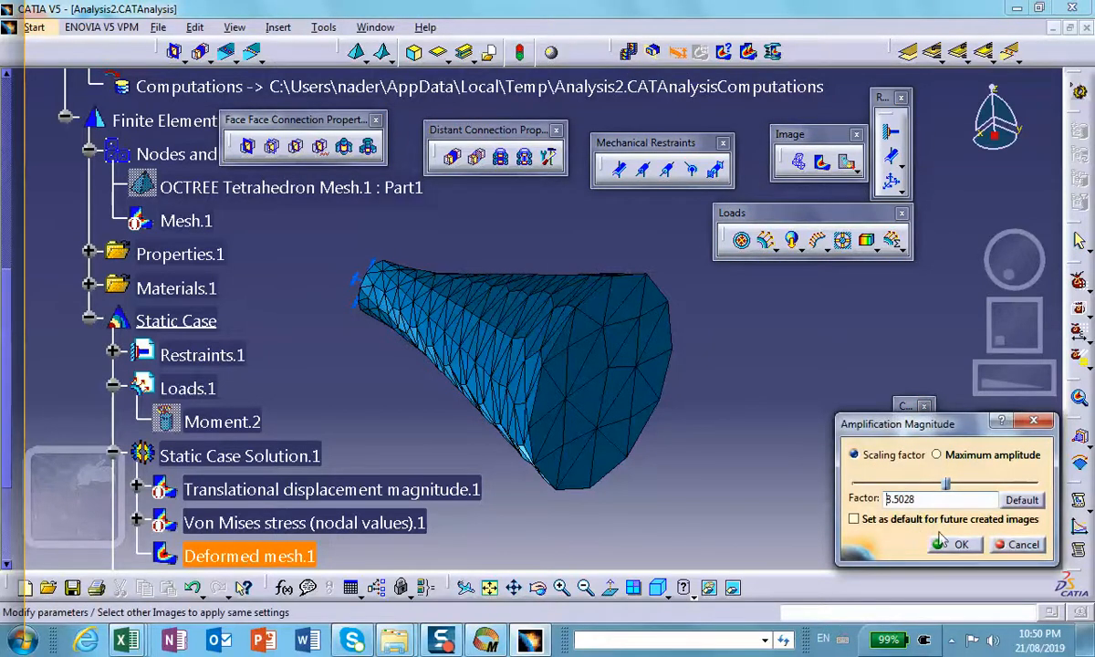
left_click(966, 544)
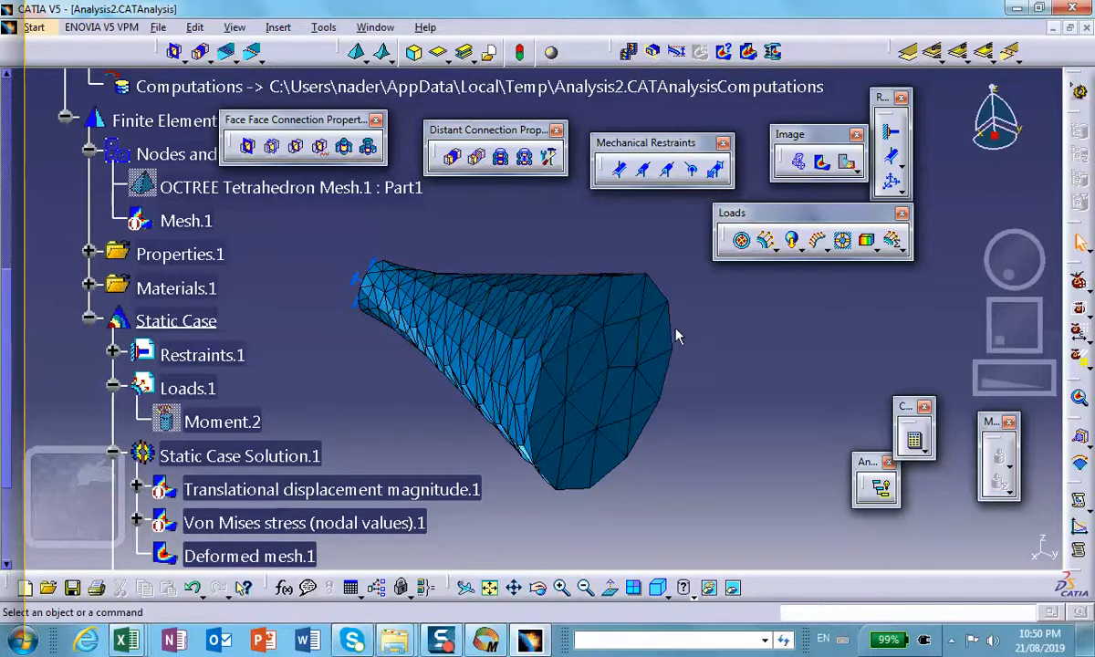
middle_click_drag(591, 368, 721, 426)
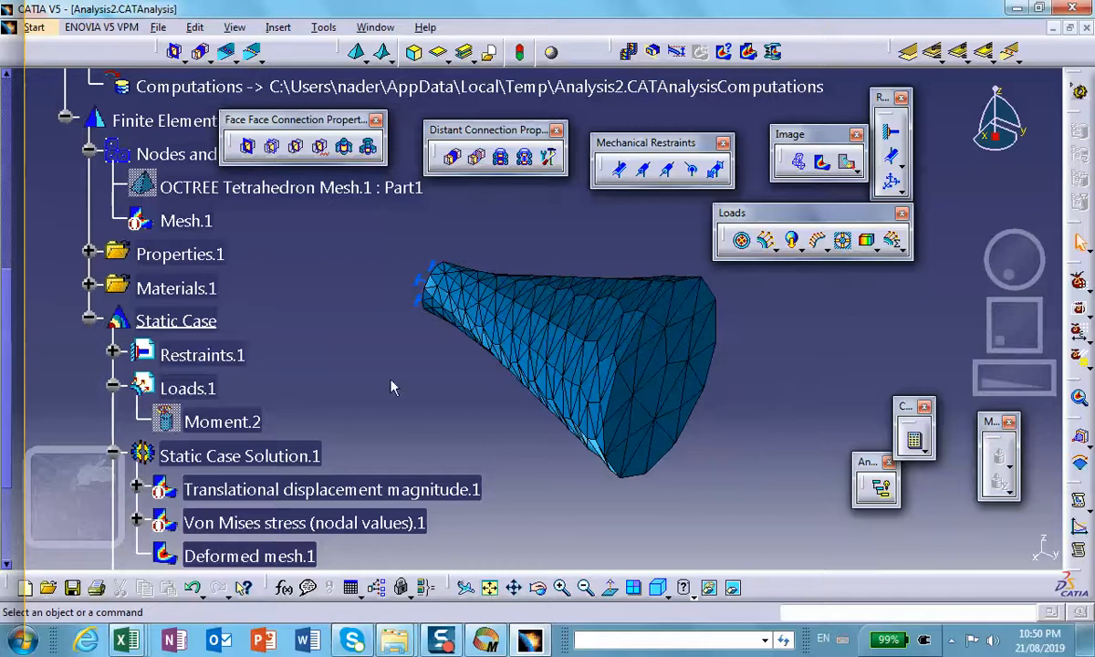
scroll(311, 311, "down", 5)
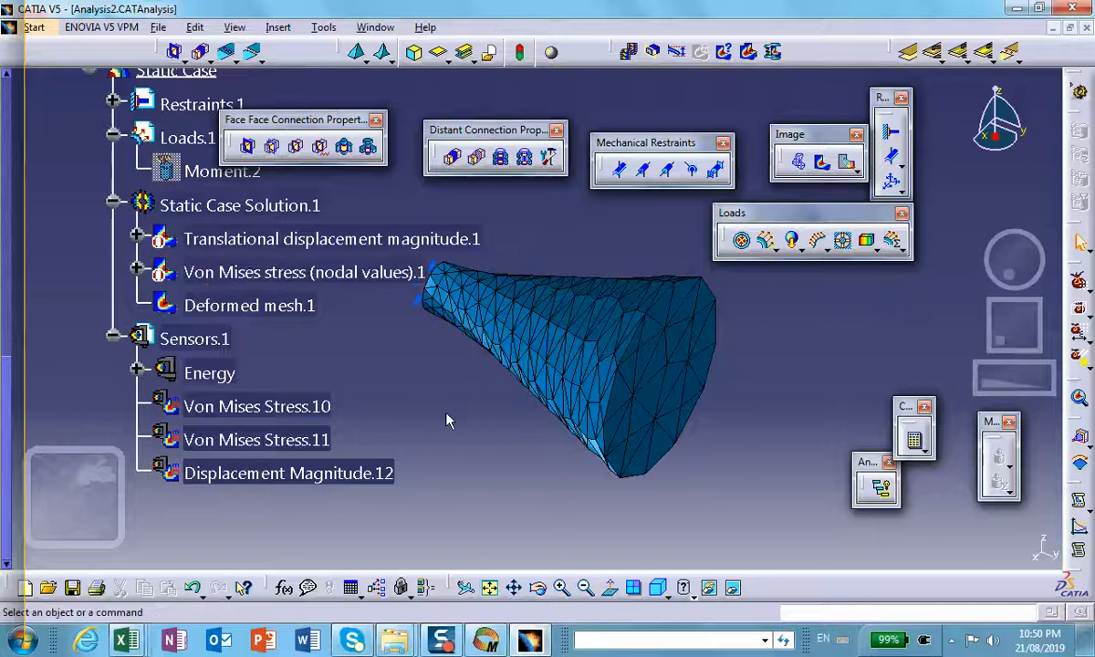
scroll(425, 417, "up", 1)
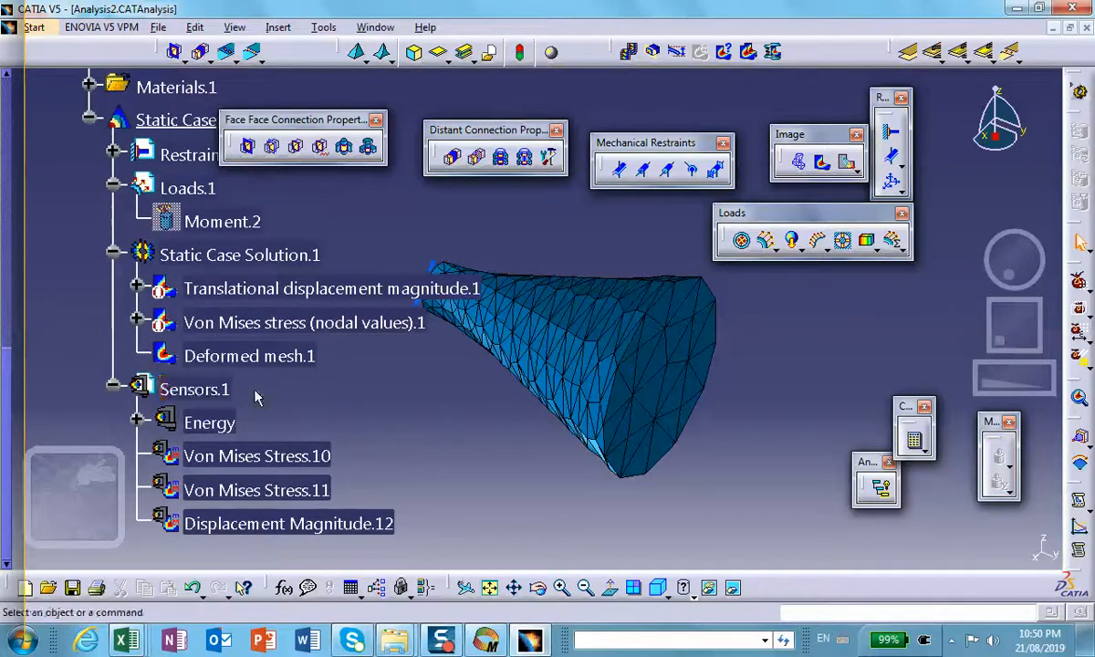